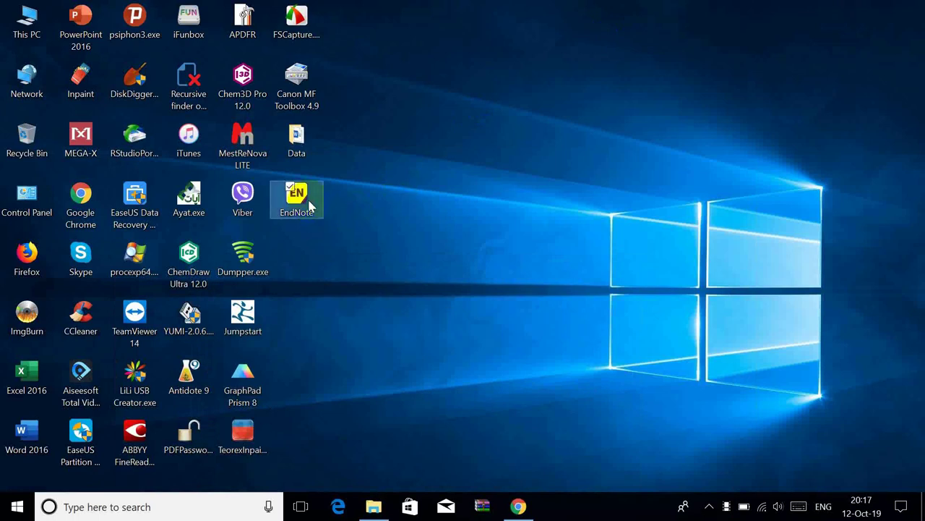
- Launch EndNote X9, dismiss the missing library alert and minimize the window
double_click(305, 205)
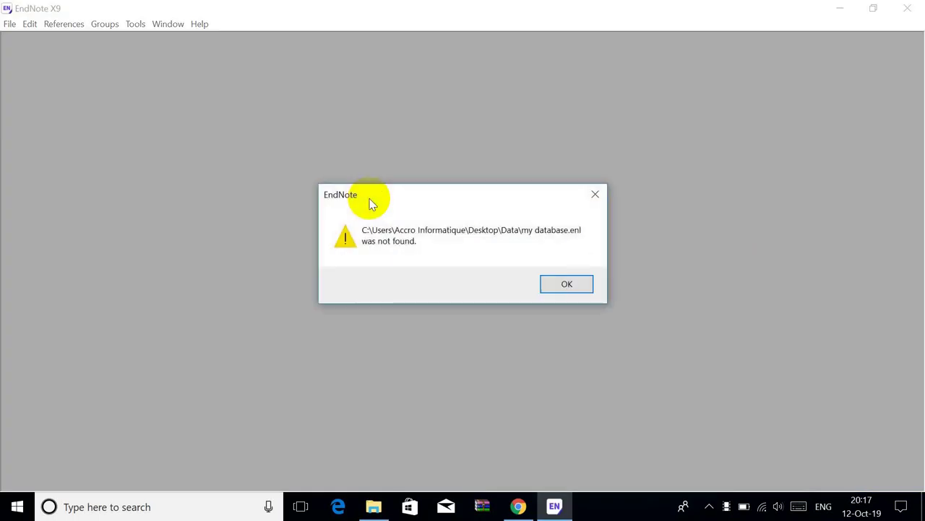
left_click(572, 286)
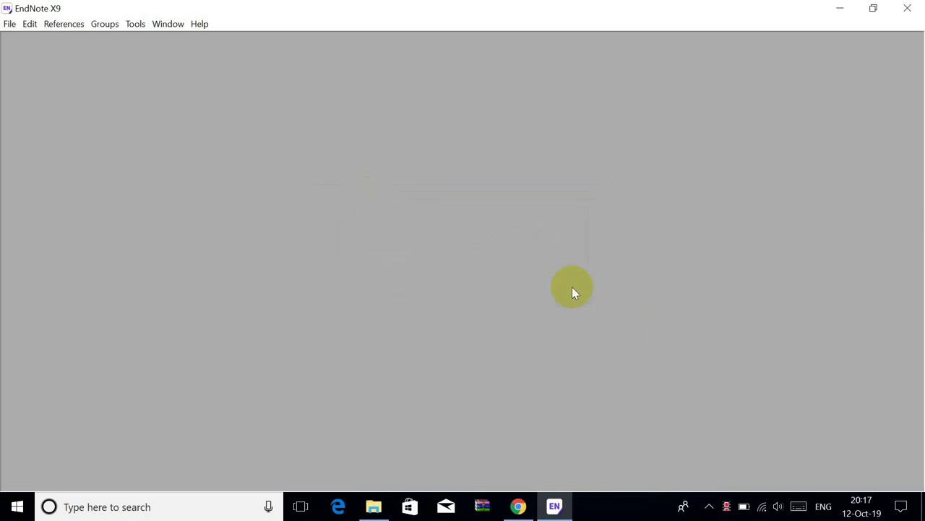
left_click(840, 9)
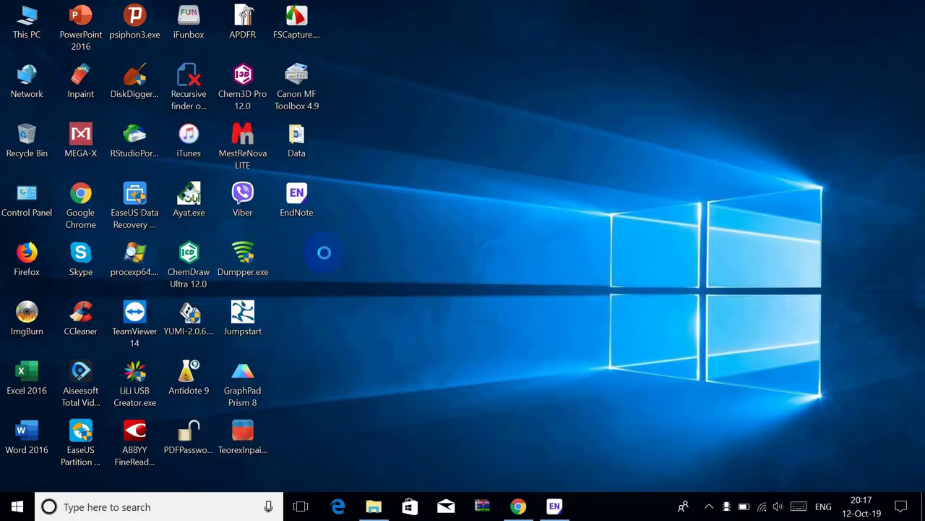
- Create a new text document on the desktop with its default name and open it in Notepad
right_click(324, 253)
mouse_move(444, 394)
left_click(527, 357)
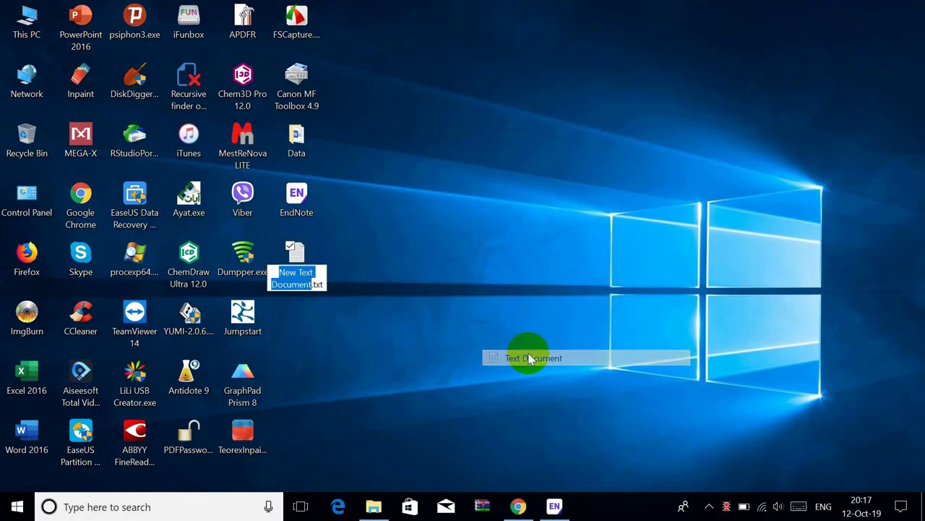
double_click(296, 254)
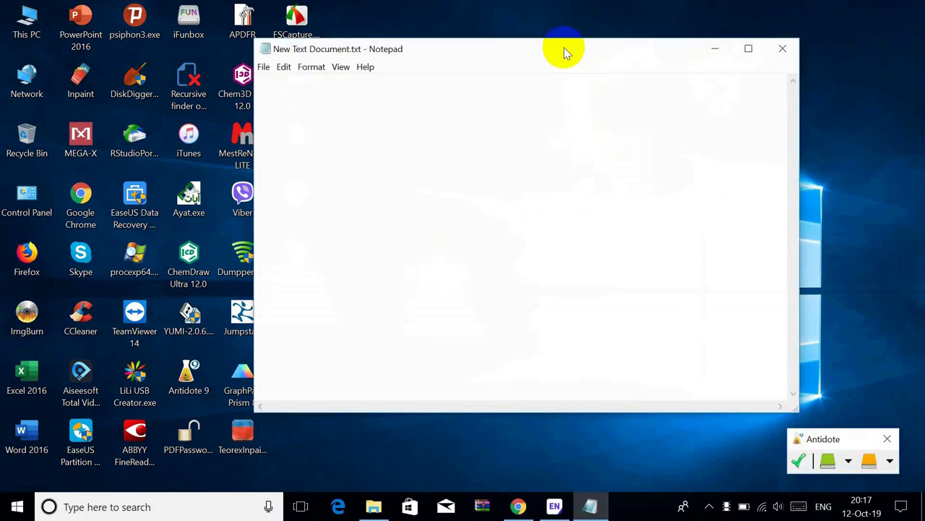
left_click_drag(561, 47, 924, 116)
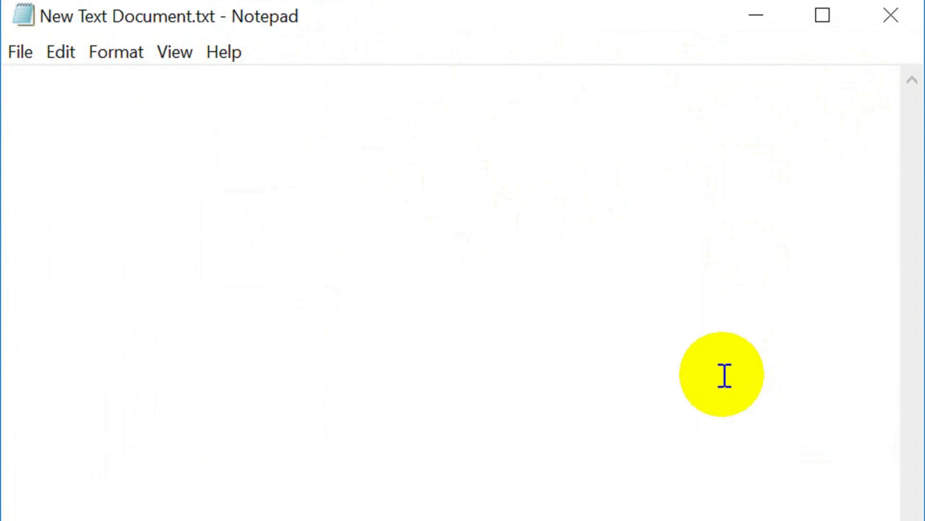
- Write the title line "top 12 steps and tricks for endote x9" in the empty text document
type("top 12 s")
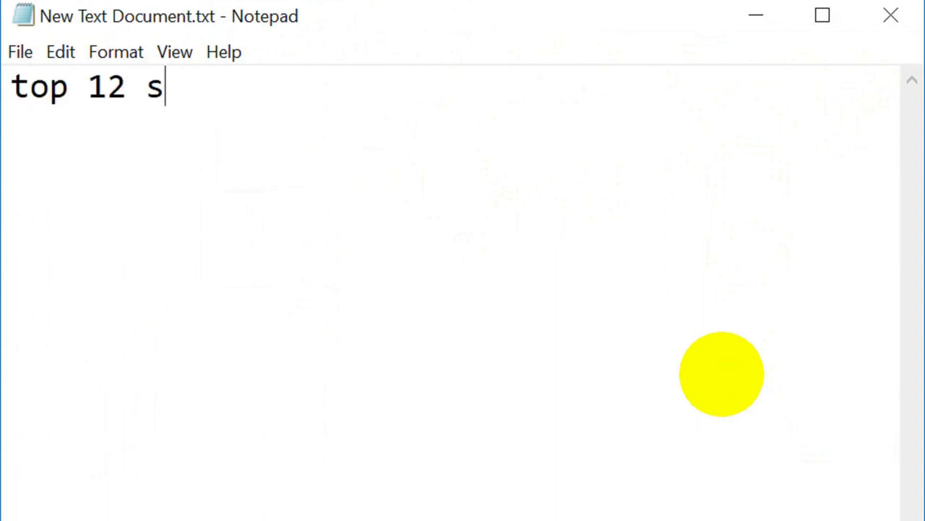
type("teps and tricks ")
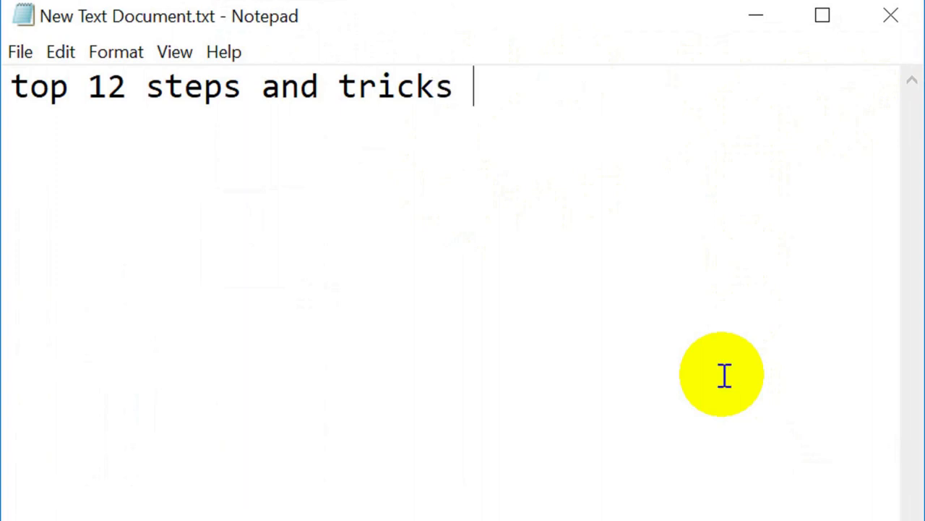
type("for edn")
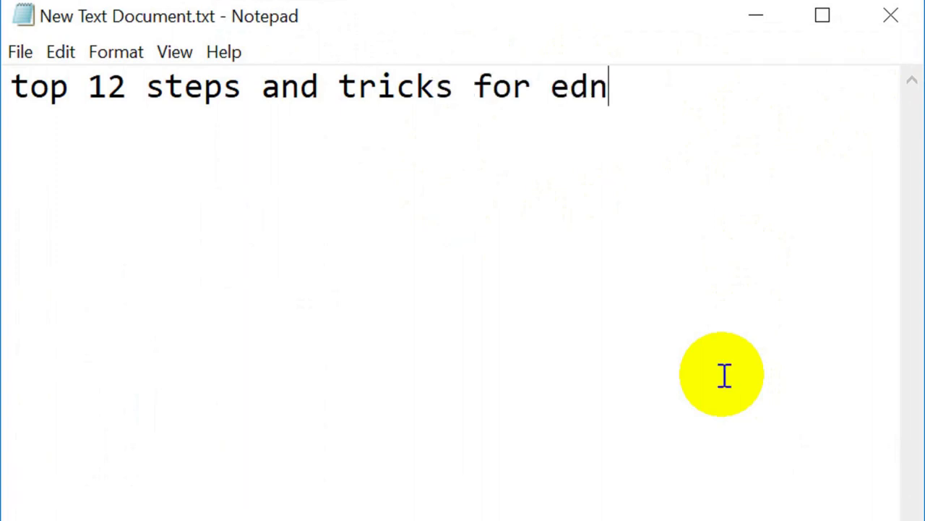
key("BackSpace")
key("BackSpace")
type("ndote x9")
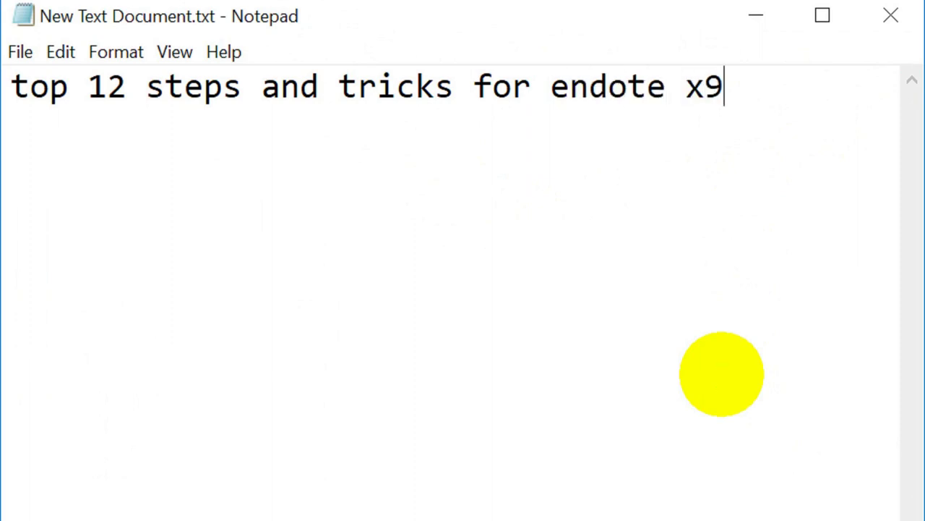
- Add the first list item "1. how to creat a local database?" on a new line below the title
type("1")
key("Return")
type("1. how to creat a l")
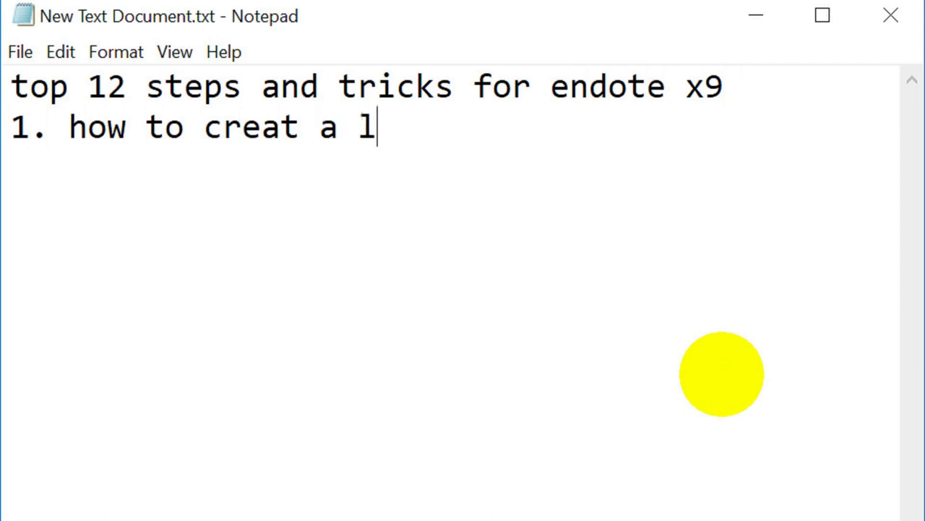
type("ocal database?")
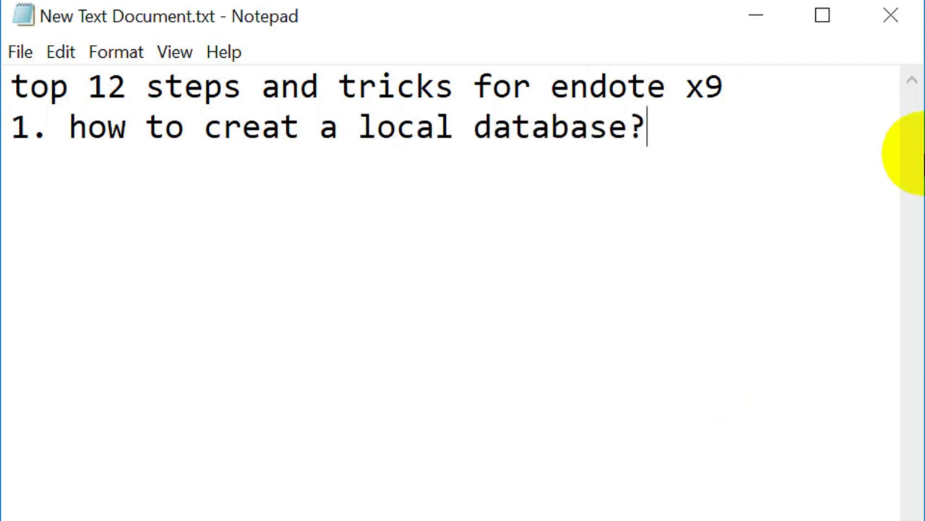
- Switch to EndNote, create a new library named "my local data base" on the Desktop, and maximize its window
left_click(757, 29)
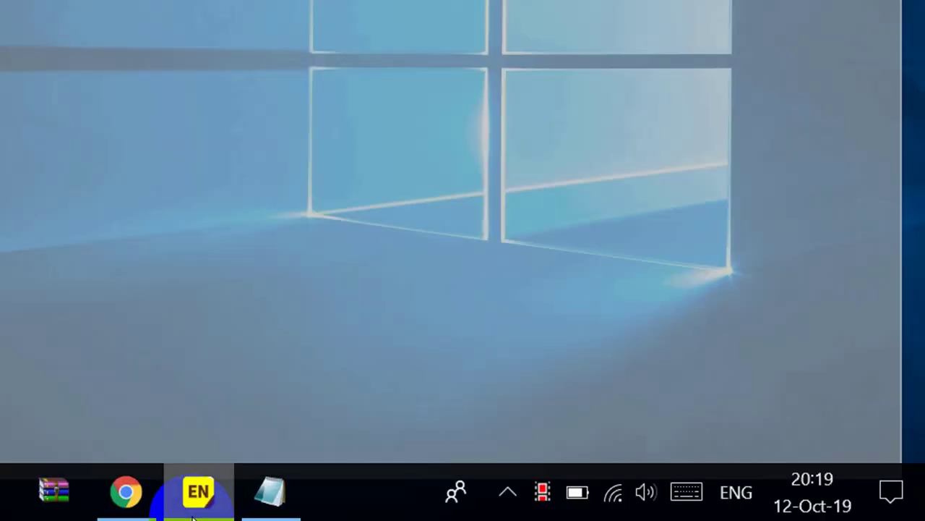
left_click(193, 506)
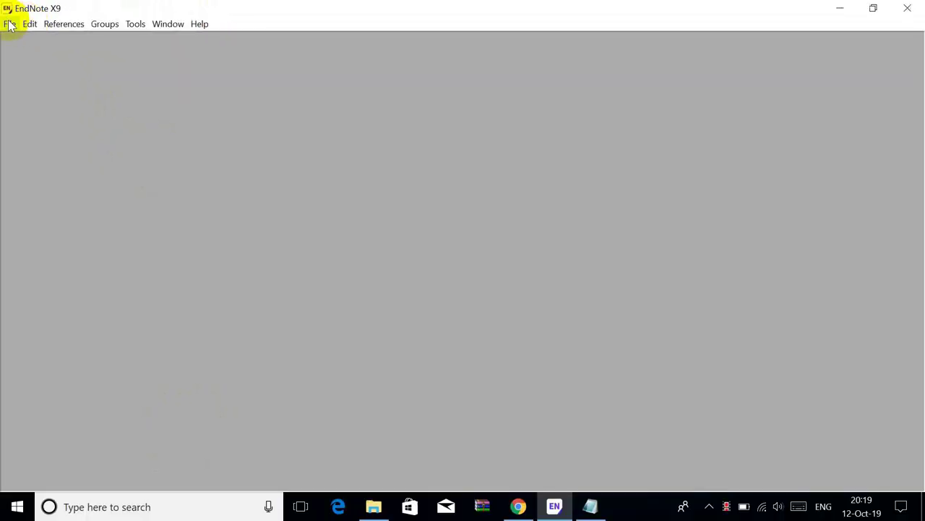
left_click(13, 32)
left_click(26, 52)
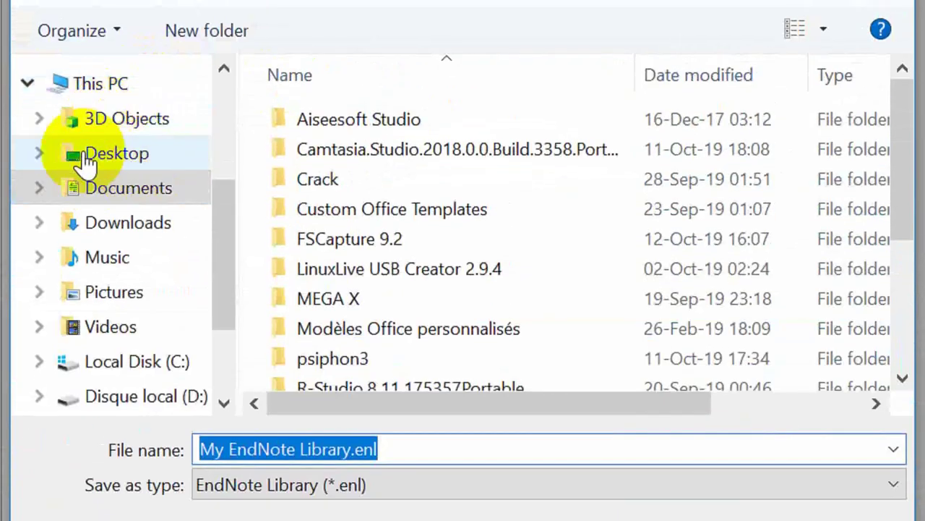
left_click(85, 163)
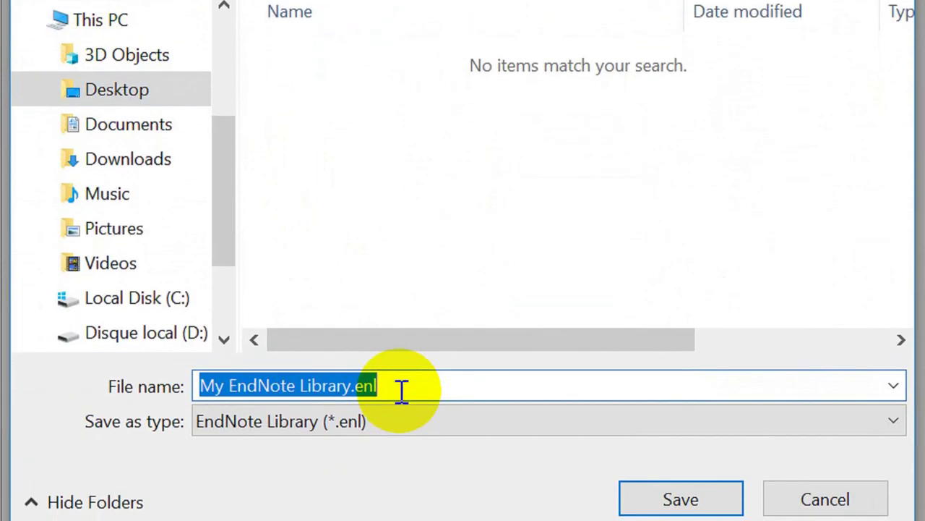
type("my")
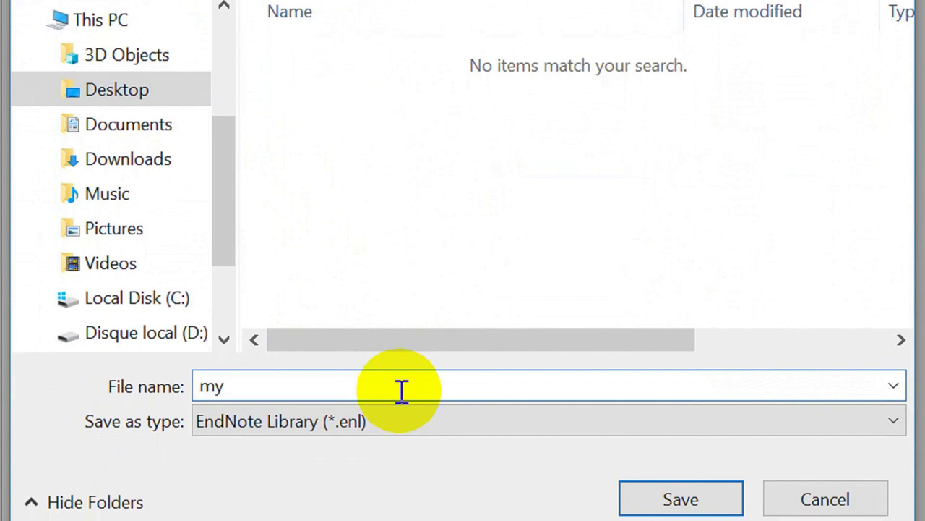
type(" local data base")
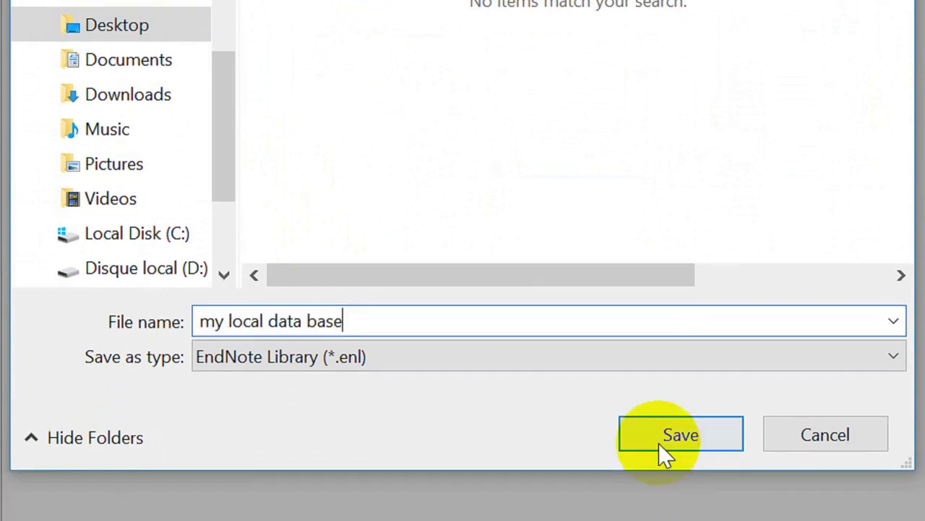
left_click(681, 499)
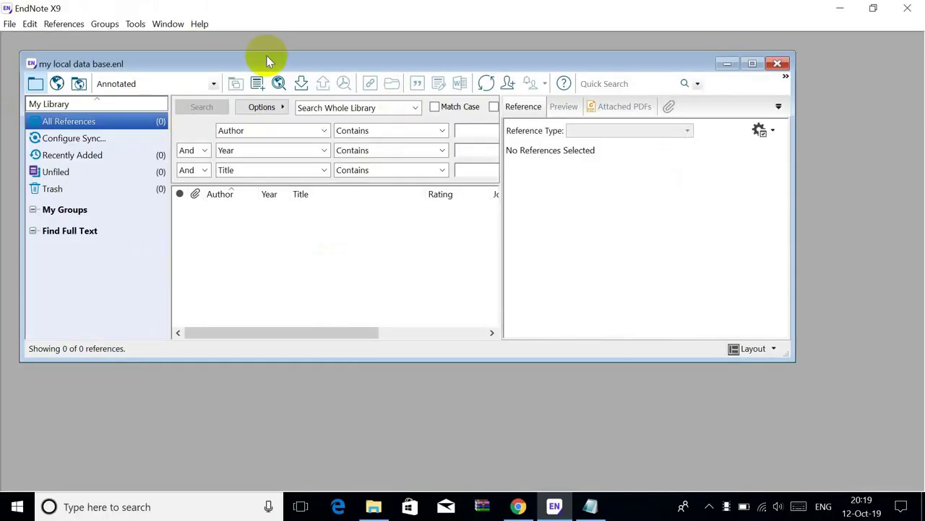
left_click(752, 62)
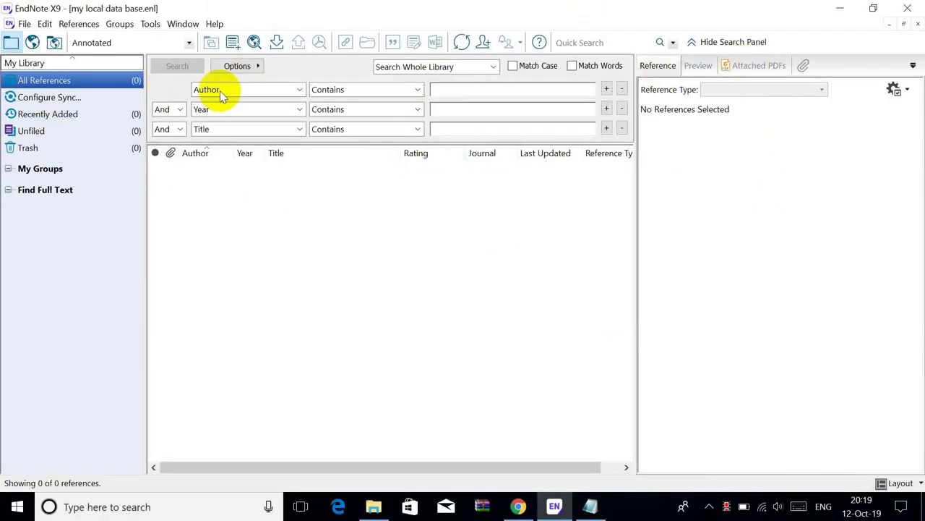
- Return to the Notepad list and add "2. how to import references to your local databse?", with a line break before "local"
left_click(840, 9)
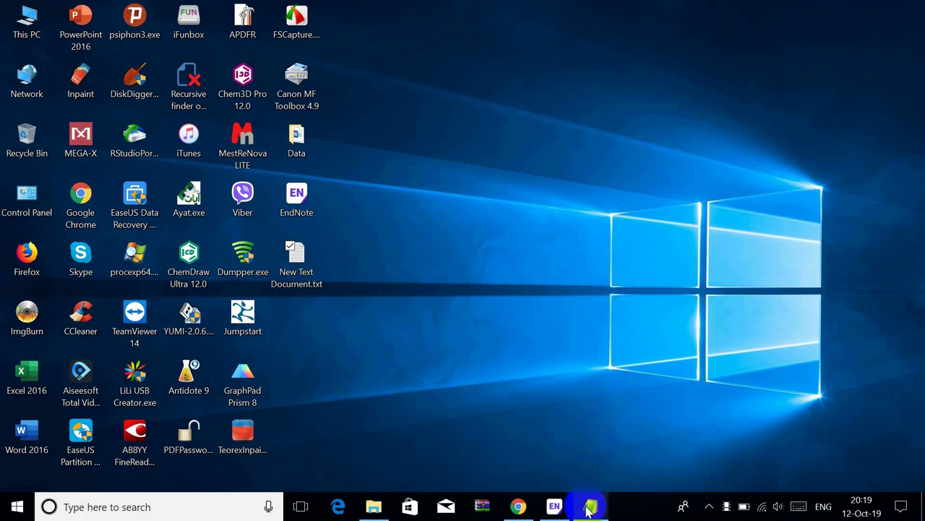
left_click(591, 508)
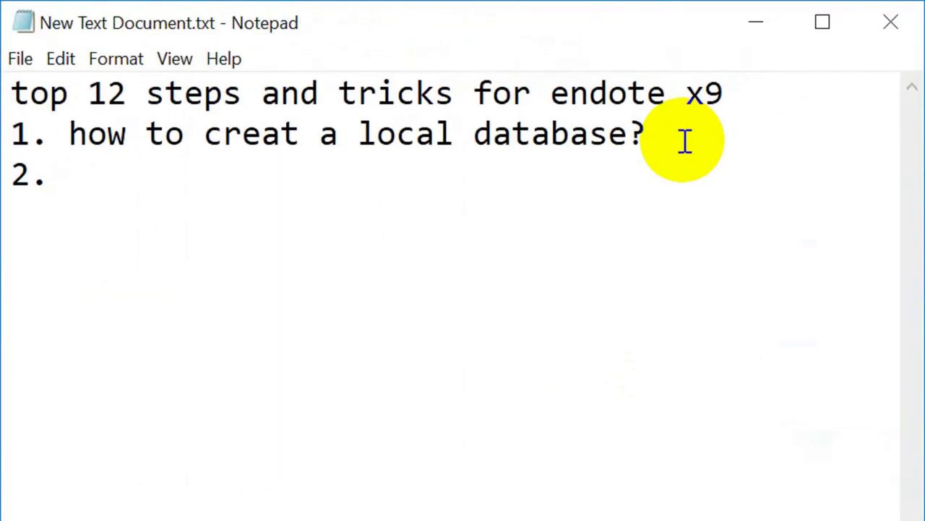
type("h")
type("ow to ")
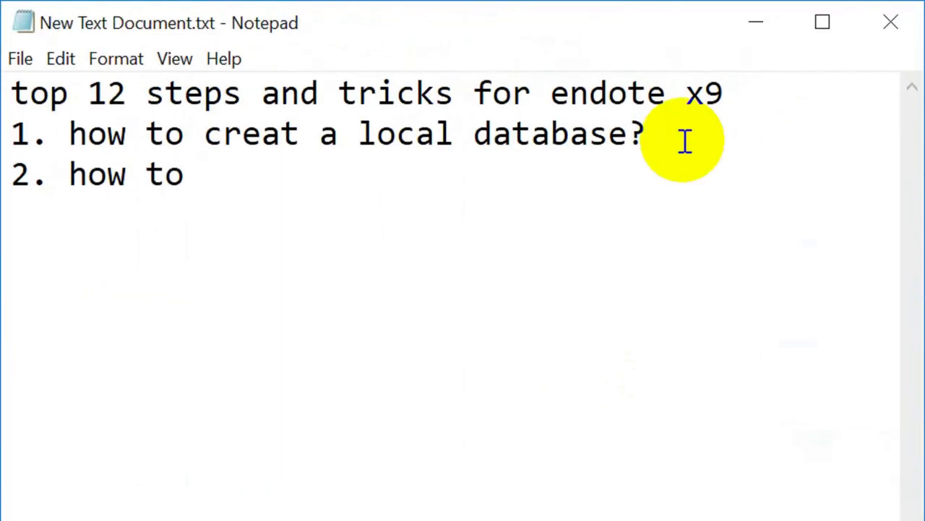
type("import references ")
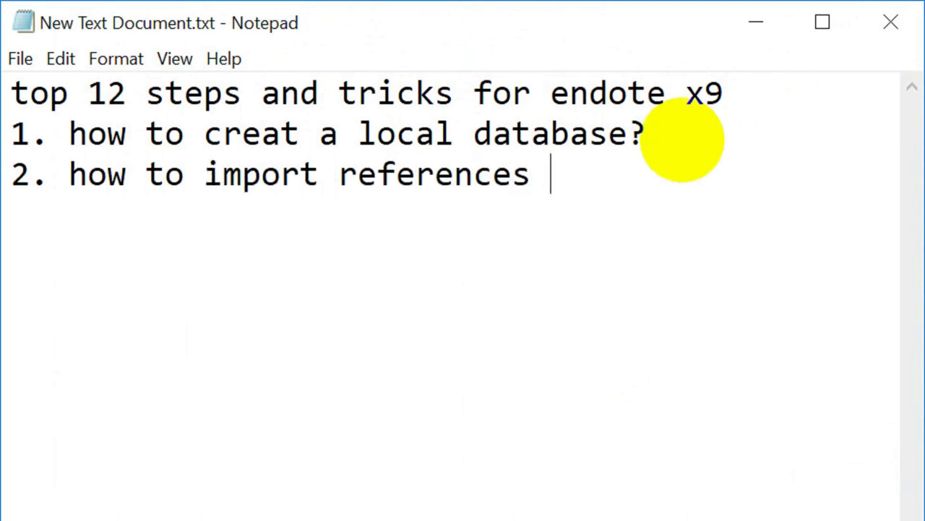
type("to your ")
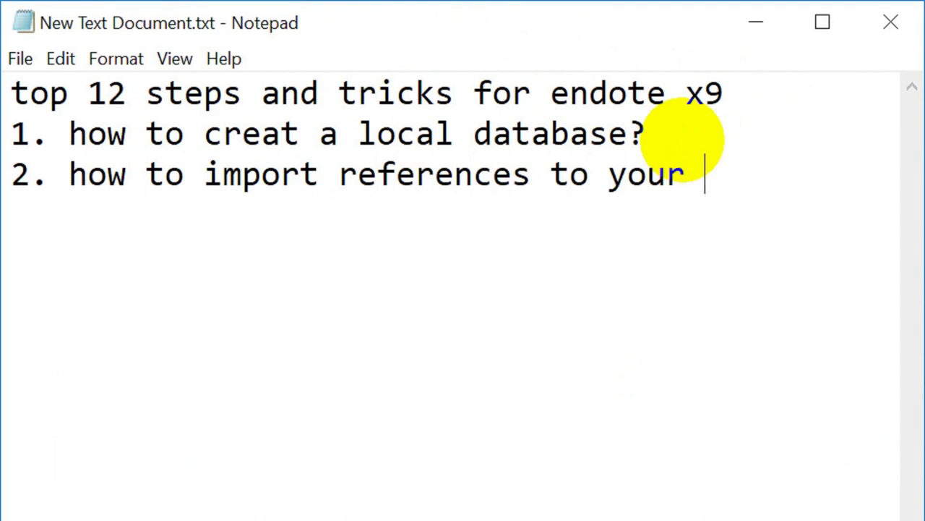
type("local datab")
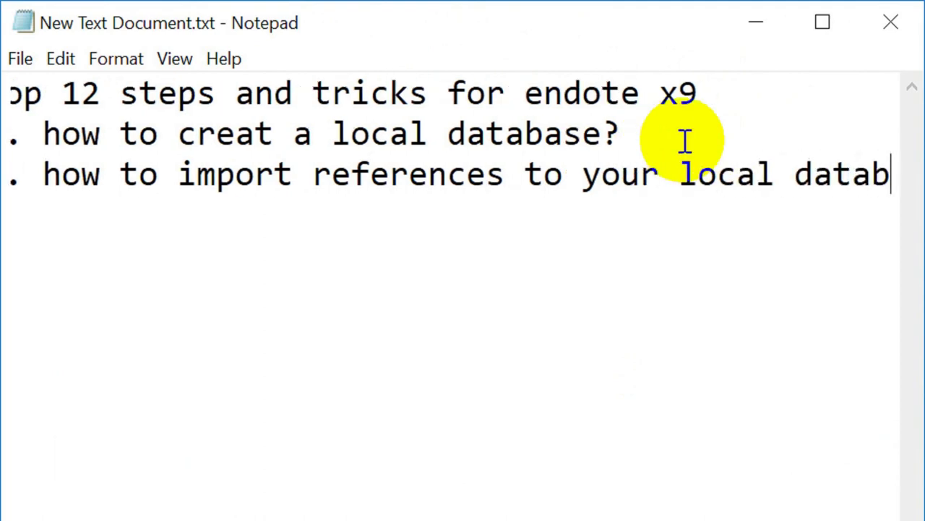
type("se?")
key("Return")
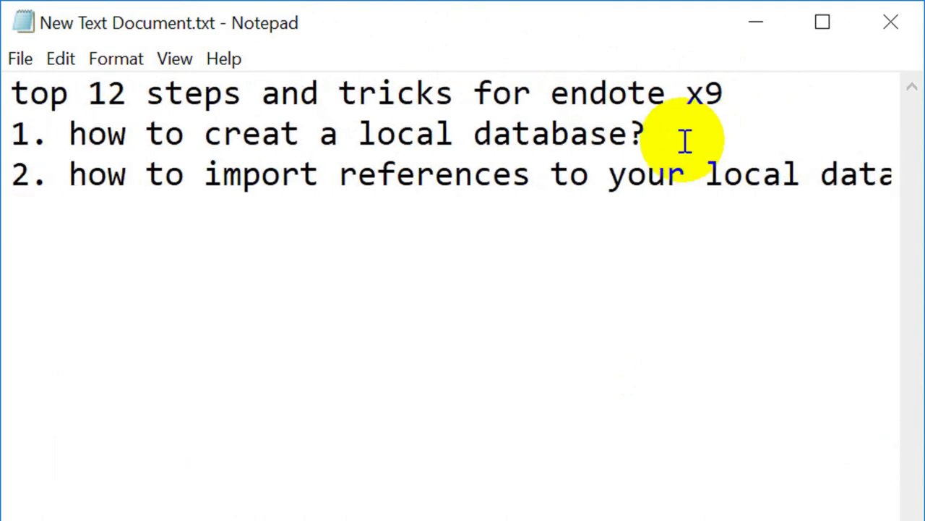
left_click(700, 155)
key("Return")
- Add "for example you want to download all the references about Escherichia coli to your local database." on a new line below item 2
left_click(376, 232)
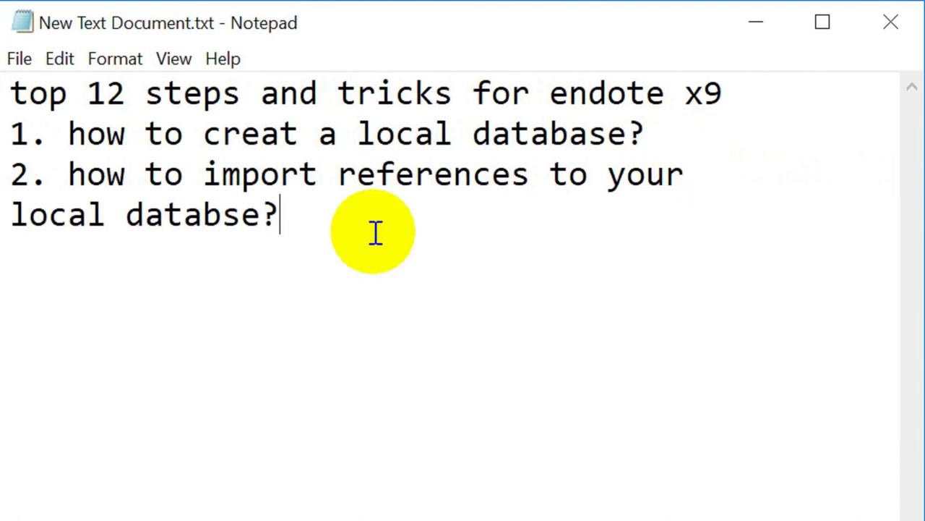
key("Return")
type("for ex")
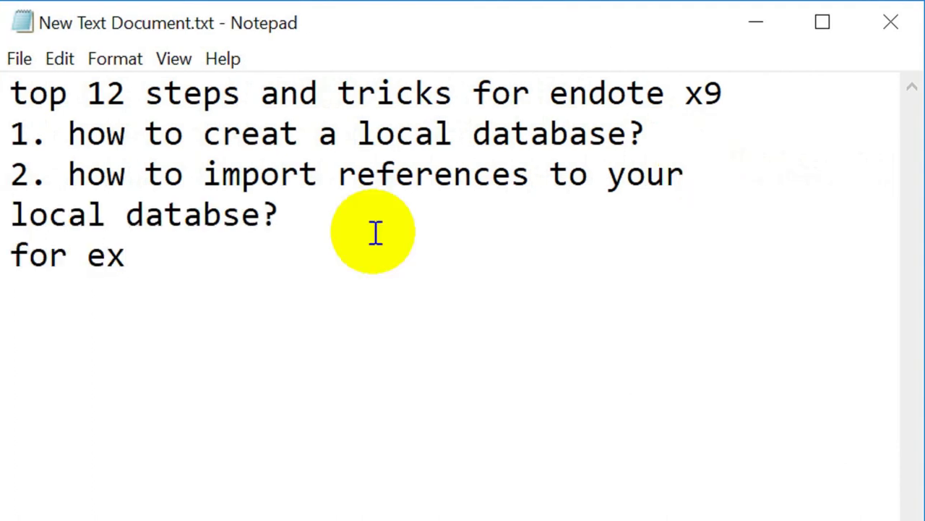
type("ample")
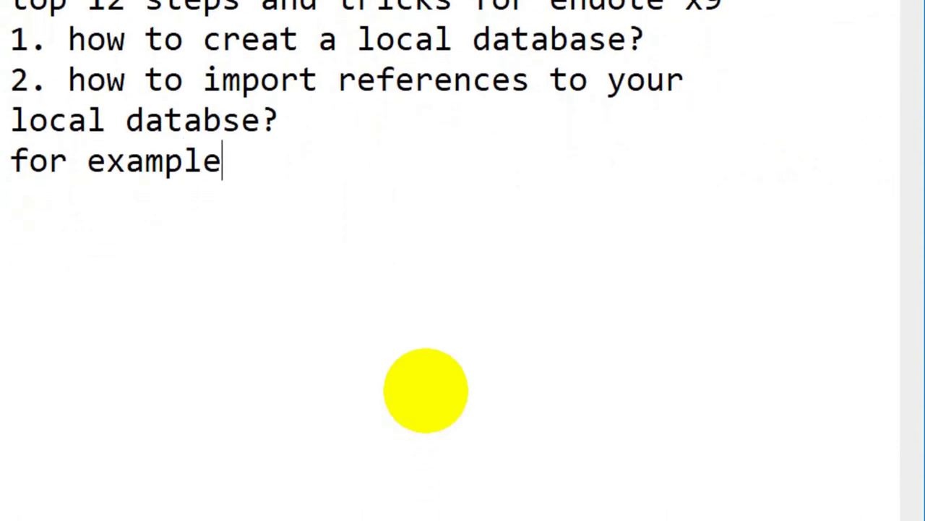
type(" you wan")
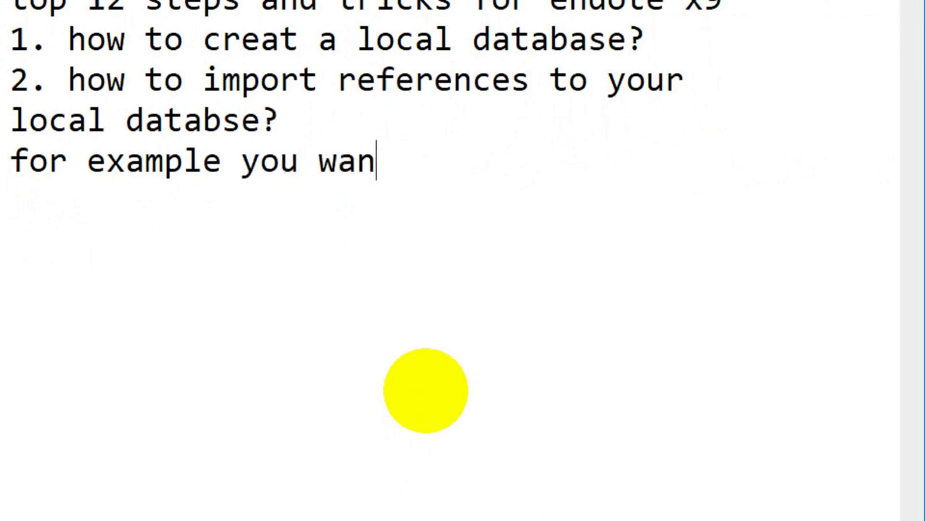
type("t to downlo")
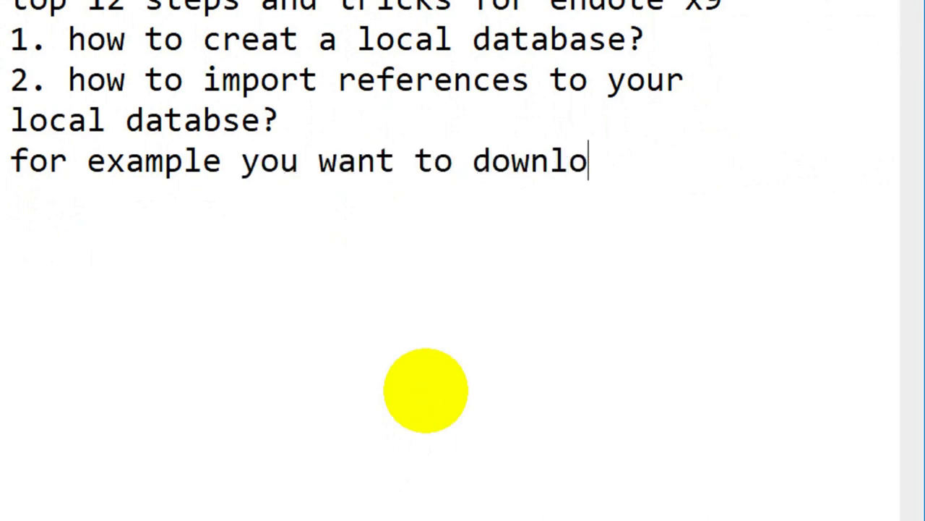
type("ad all")
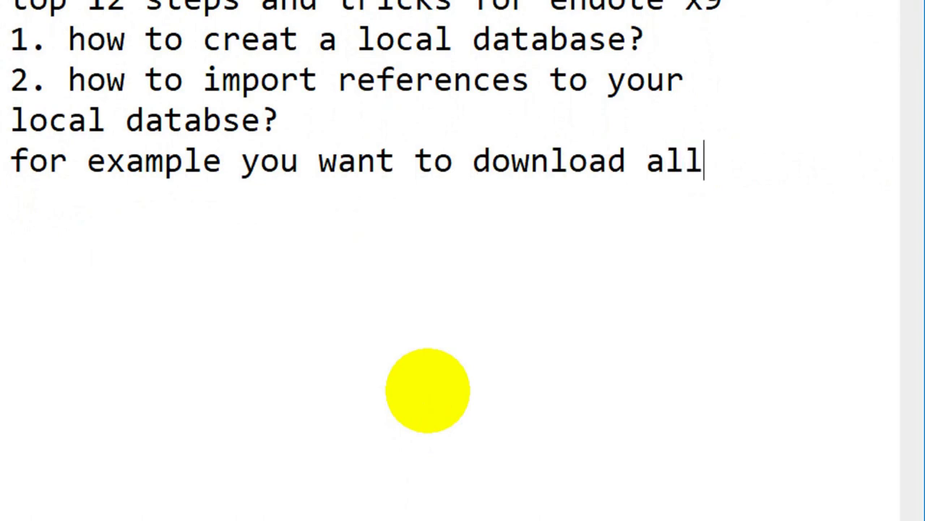
type(" the ref")
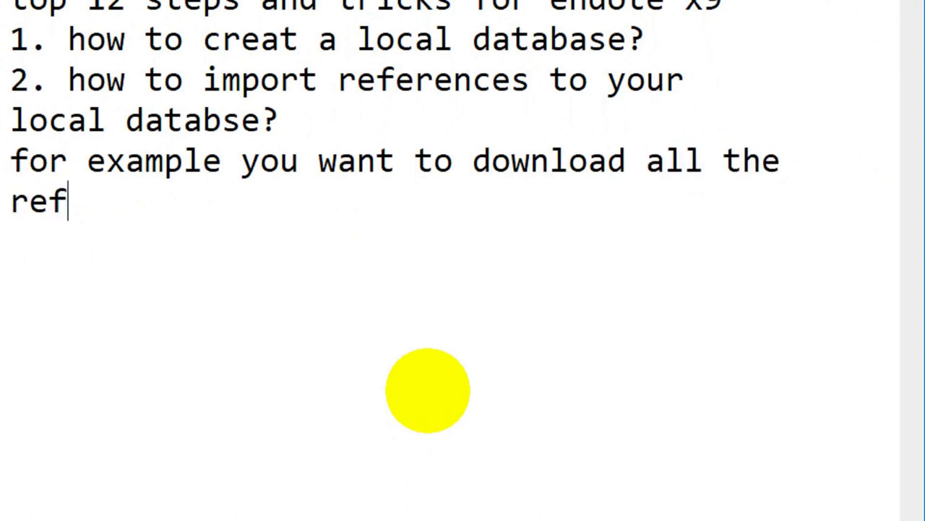
type("erences abou")
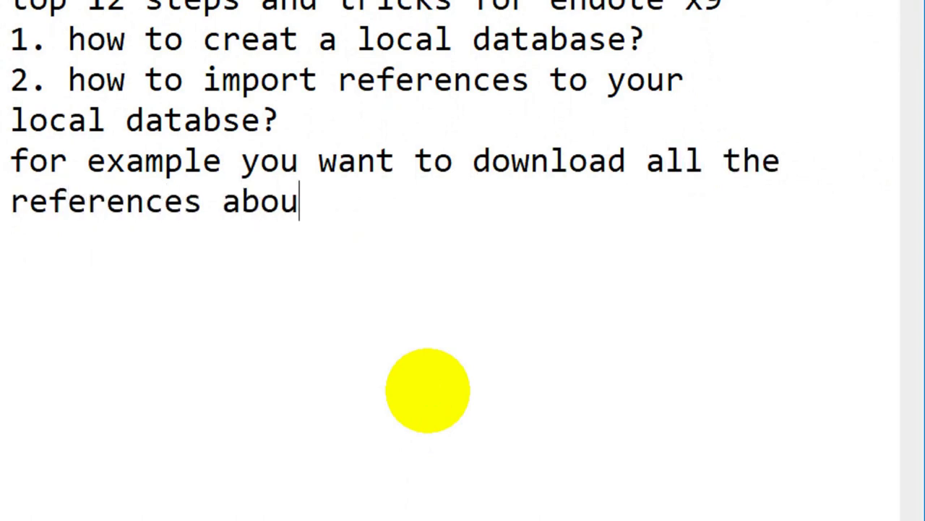
type("t Esch")
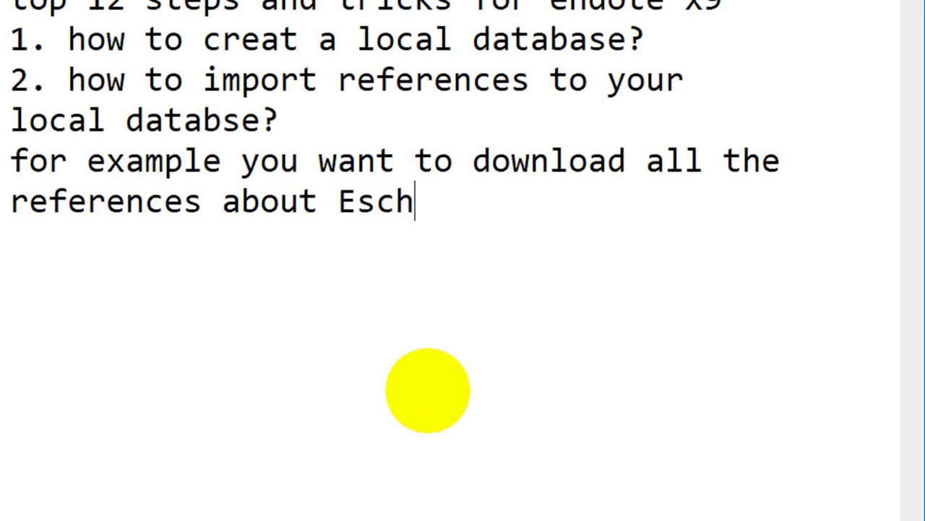
type("erichia")
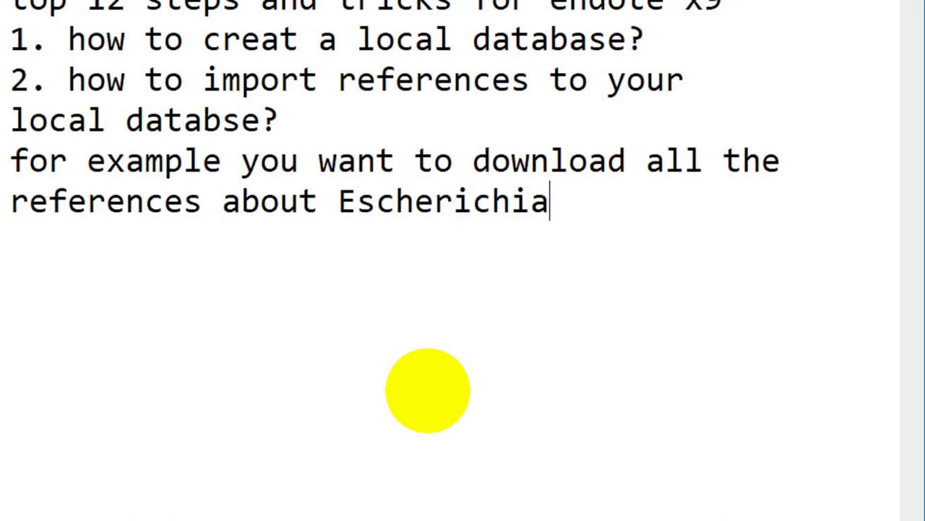
type(" coli")
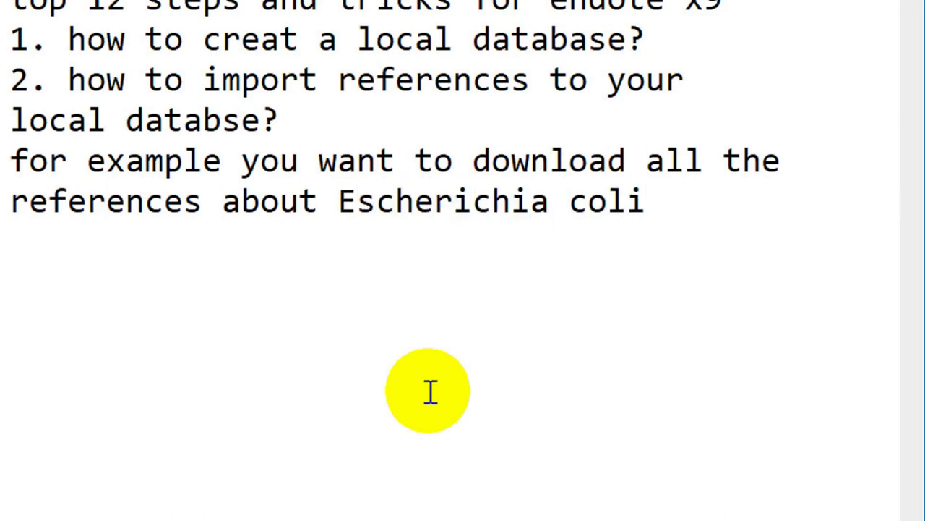
type(" to your")
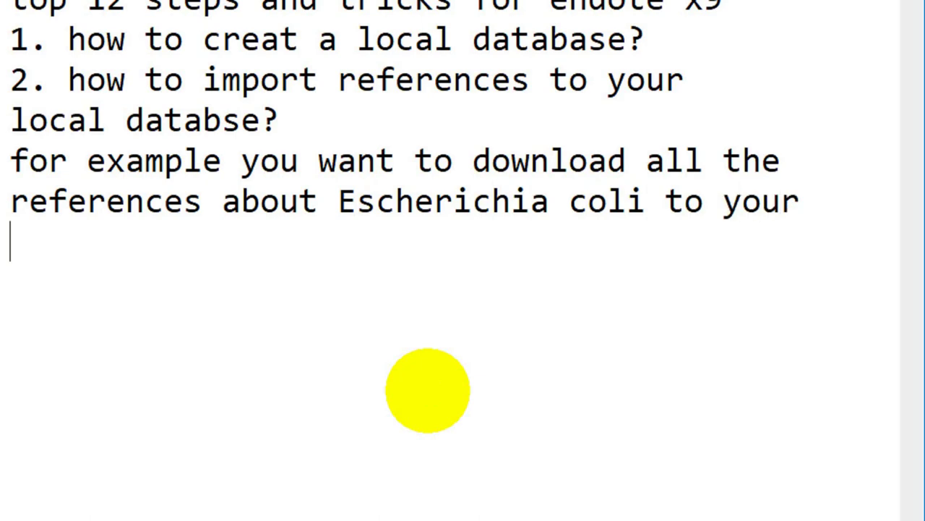
type("local data")
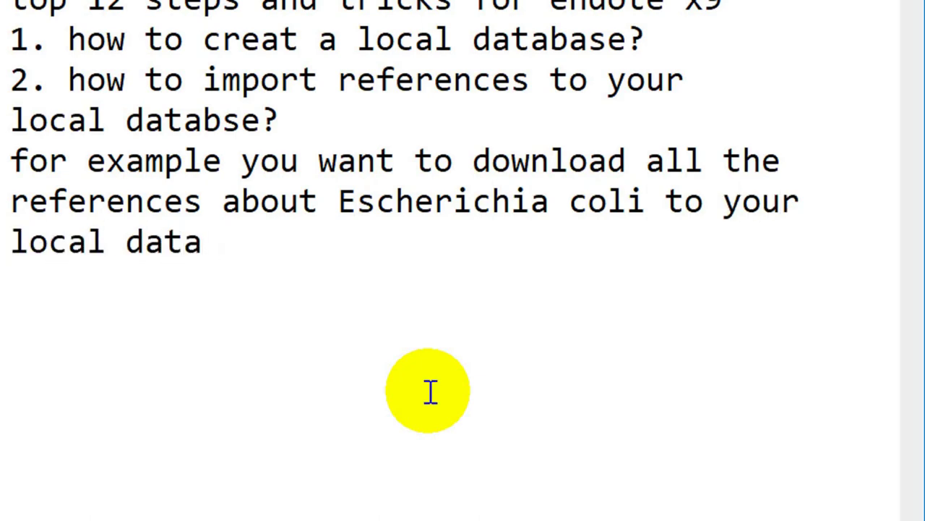
type("base")
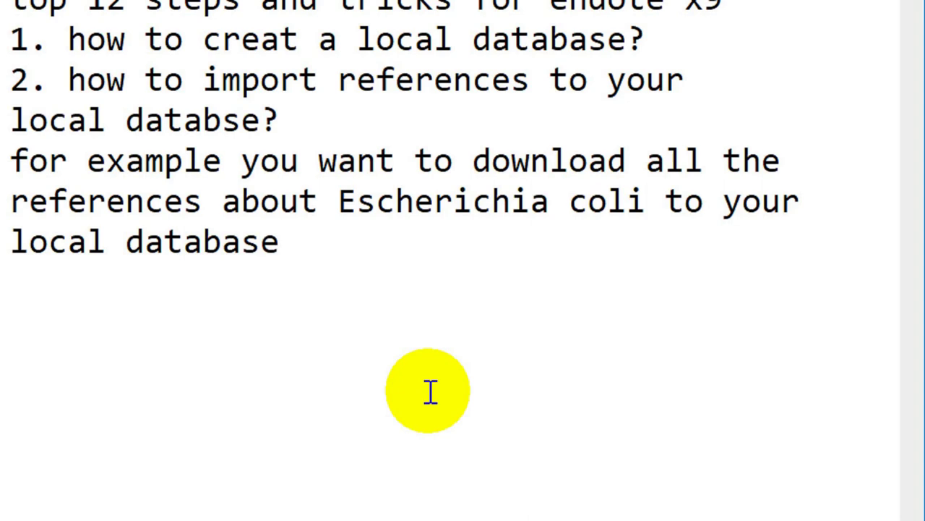
type(".")
- Write "method 1: using an online database" on a new line below the example and start the following line with "PUBMED"
type("methode")
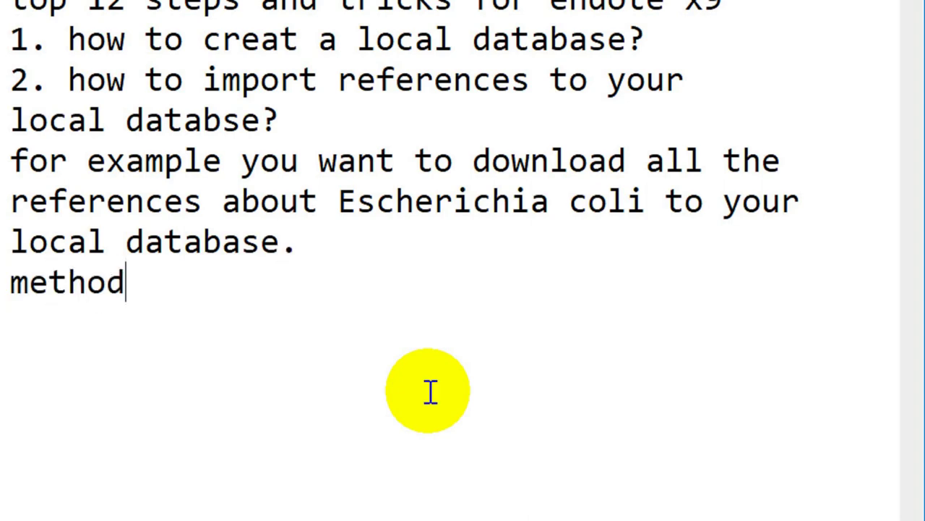
key("BackSpace")
key("BackSpace")
key("BackSpace")
key("BackSpace")
type("!")
key("BackSpace")
type("1: u")
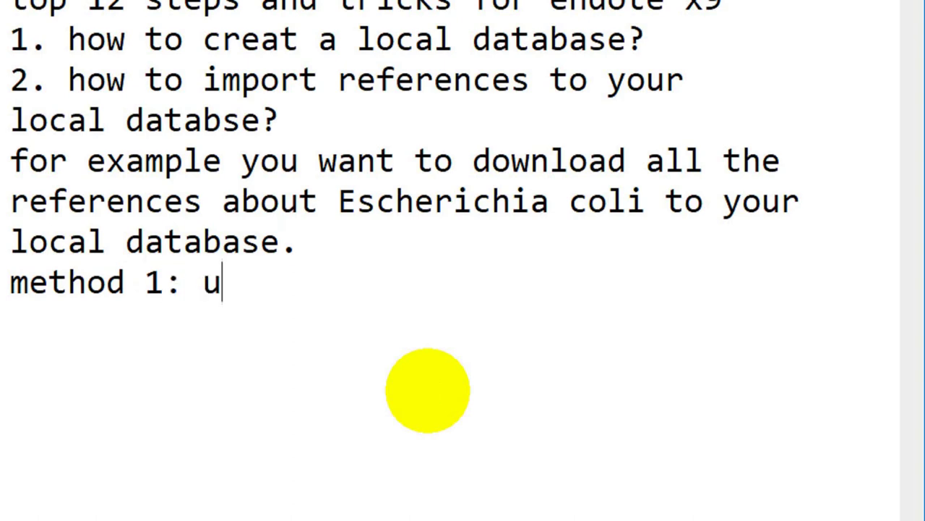
type("sing an ")
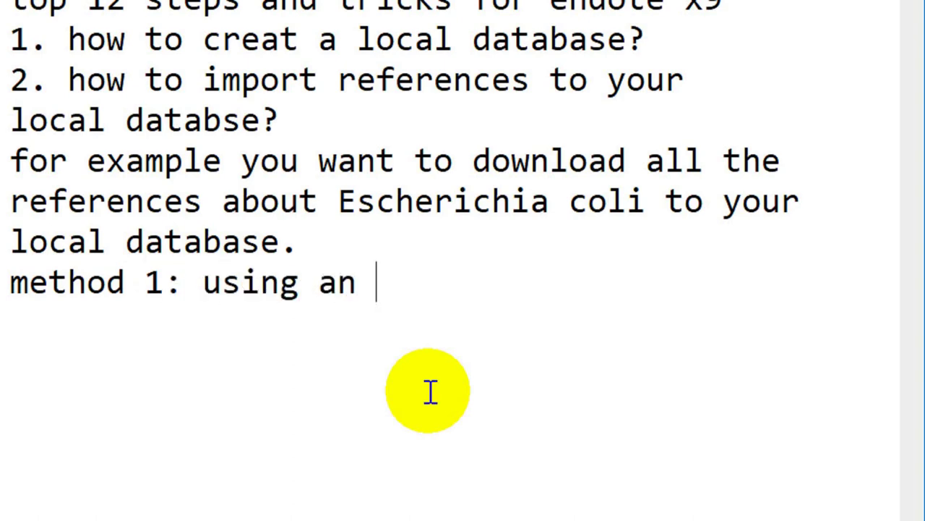
type("online datab")
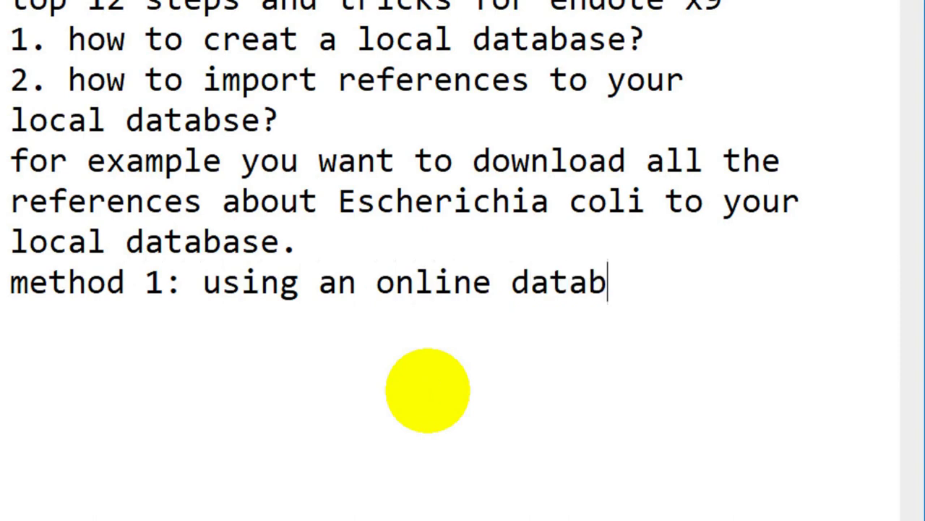
type("ase PUBMED ")
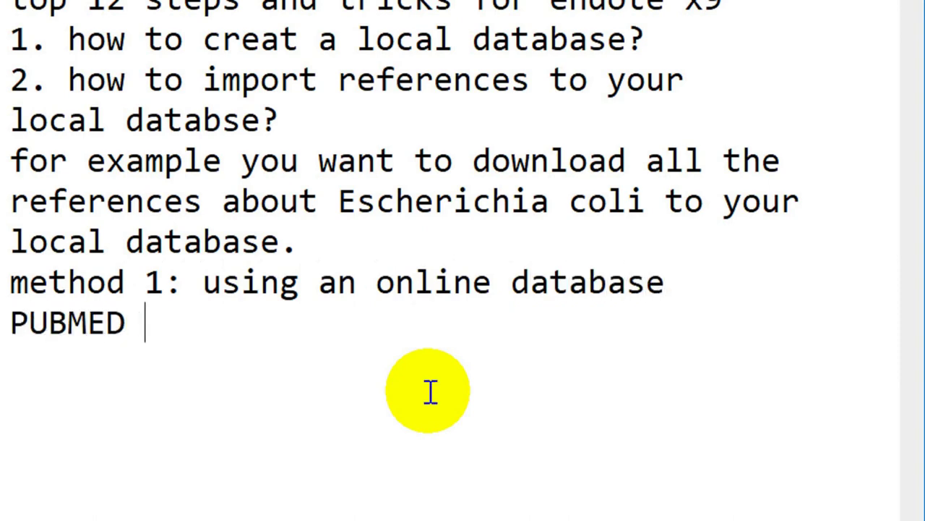
- Complete the PUBMED line with "is the largest online database for natutal sciences and biomedical sciences"
type("is the largest ")
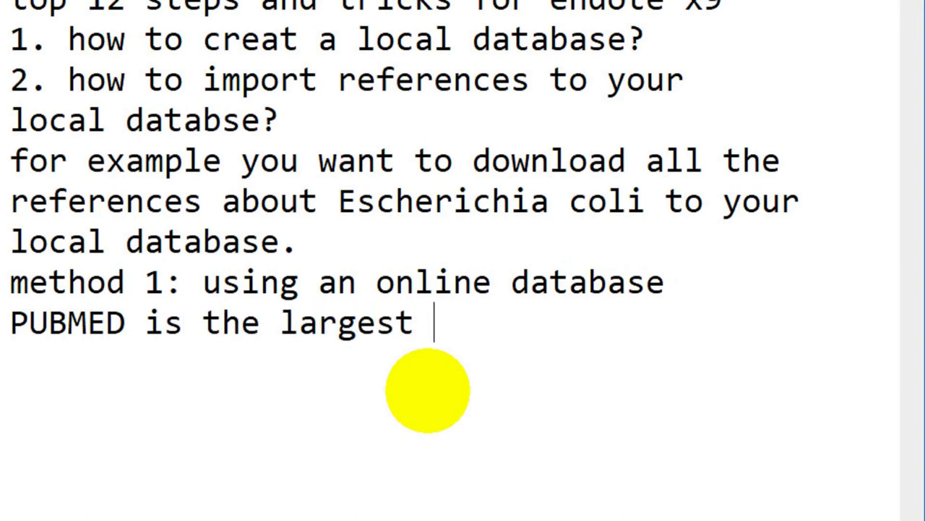
type("online data")
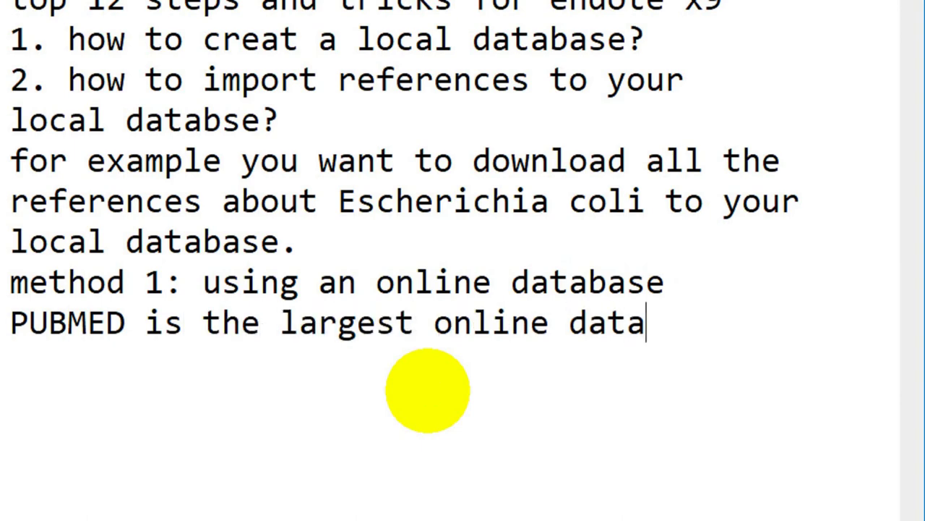
type("base for ")
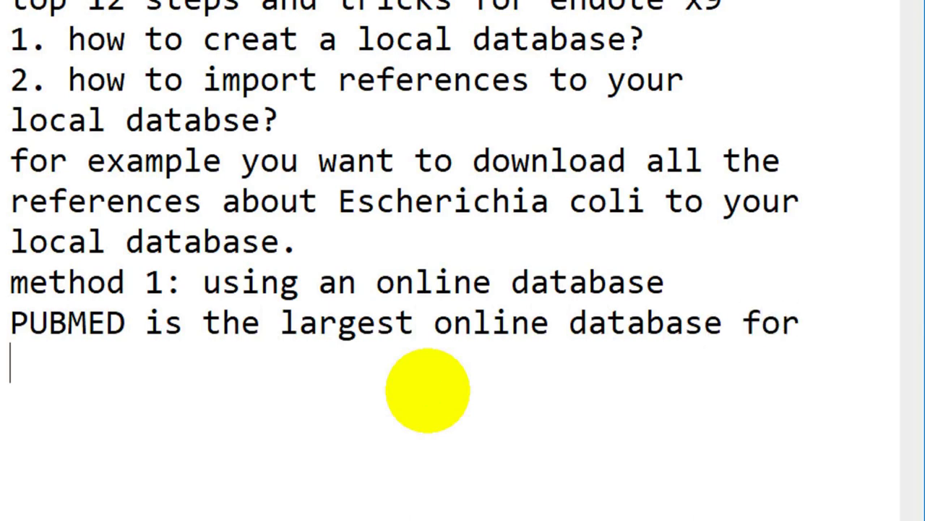
type("natutal")
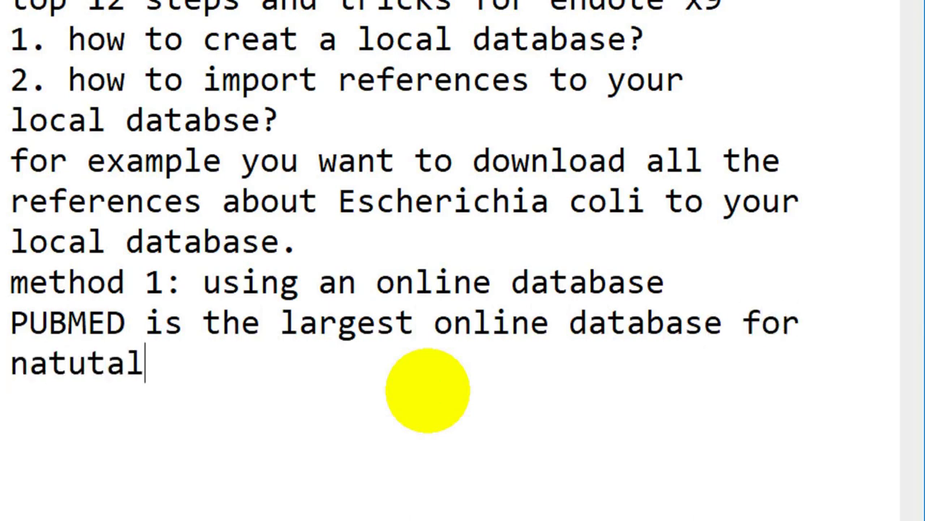
type(" sciences a")
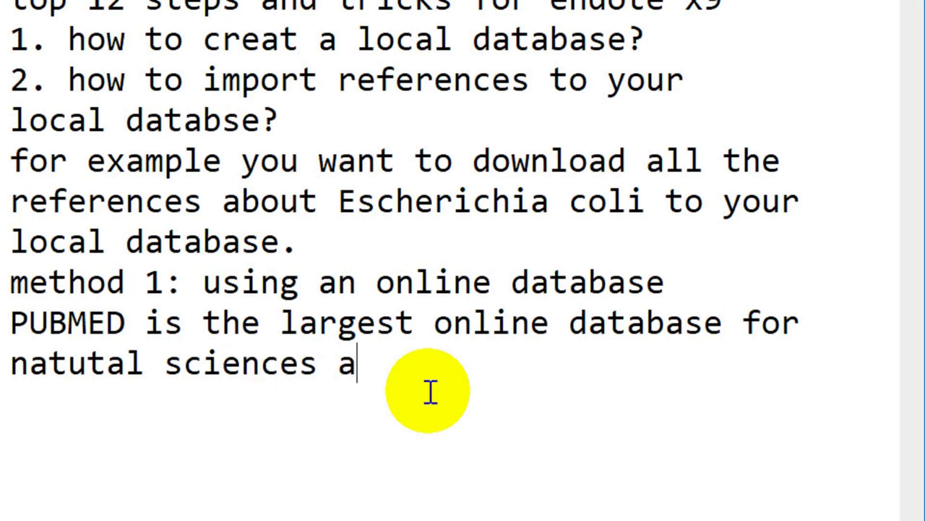
type("nd")
key("BackSpace")
type("nd biomedical ")
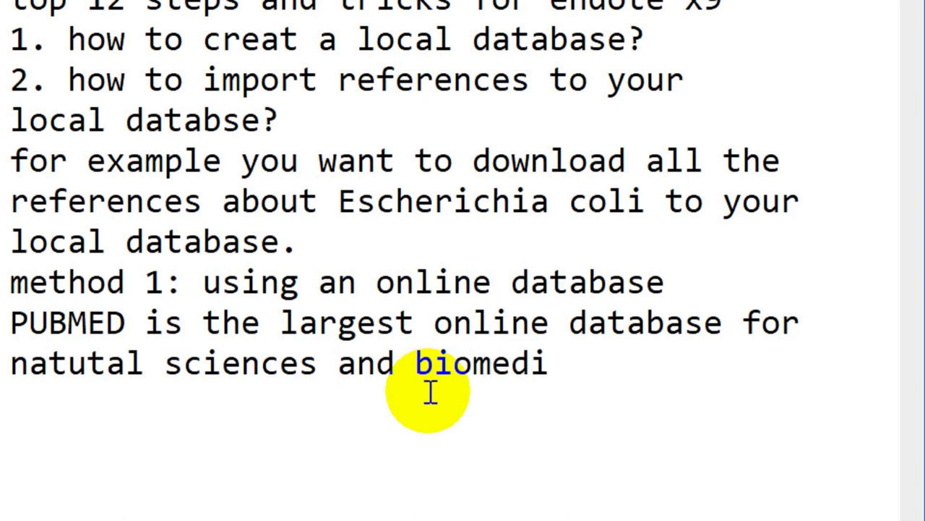
type("sciences")
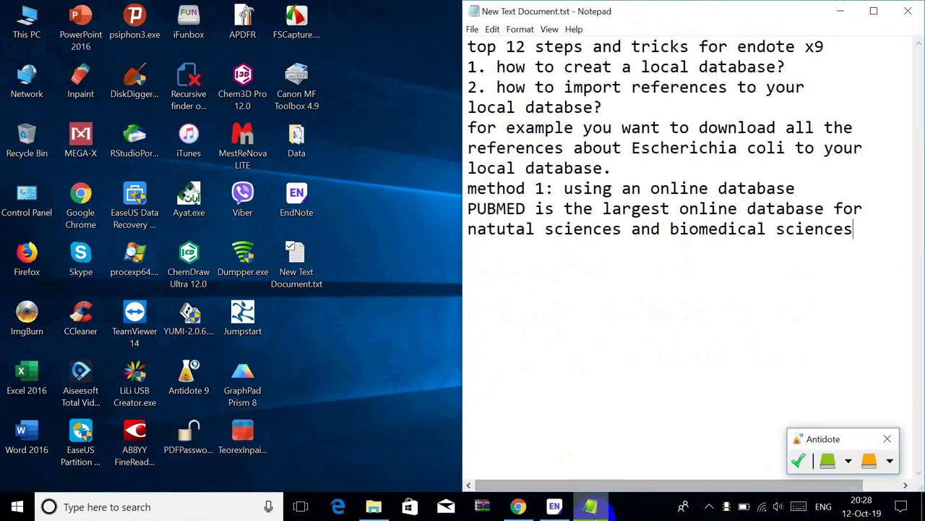
- Switch to EndNote and connect to the PubMed (NLM) online database for an online search
left_click(554, 506)
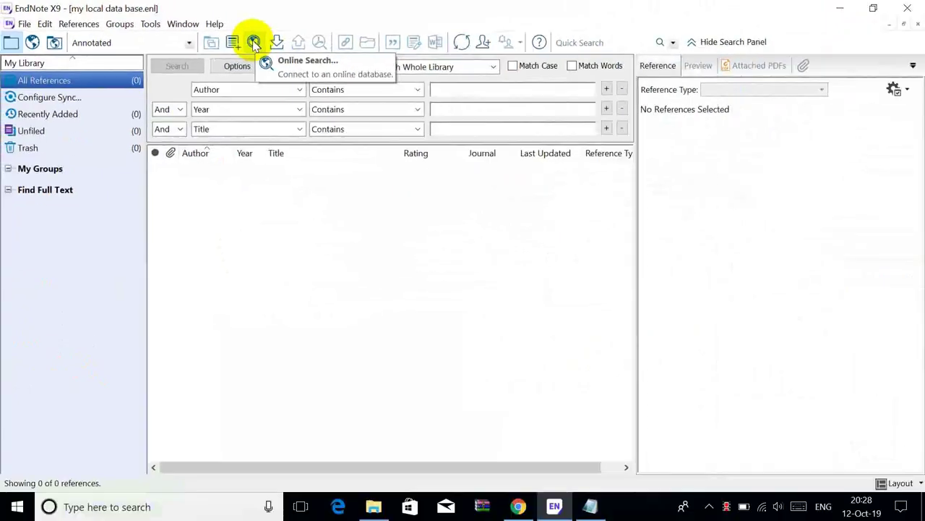
left_click(466, 76)
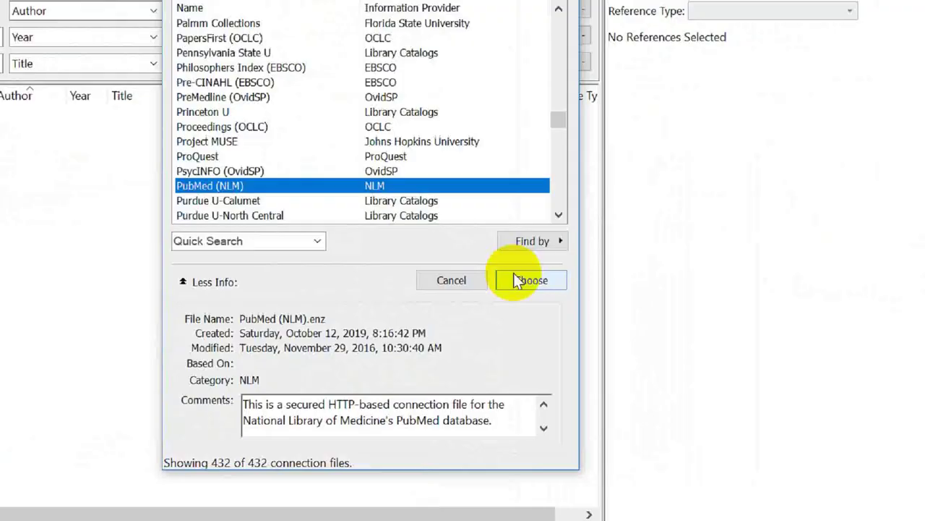
left_click(586, 292)
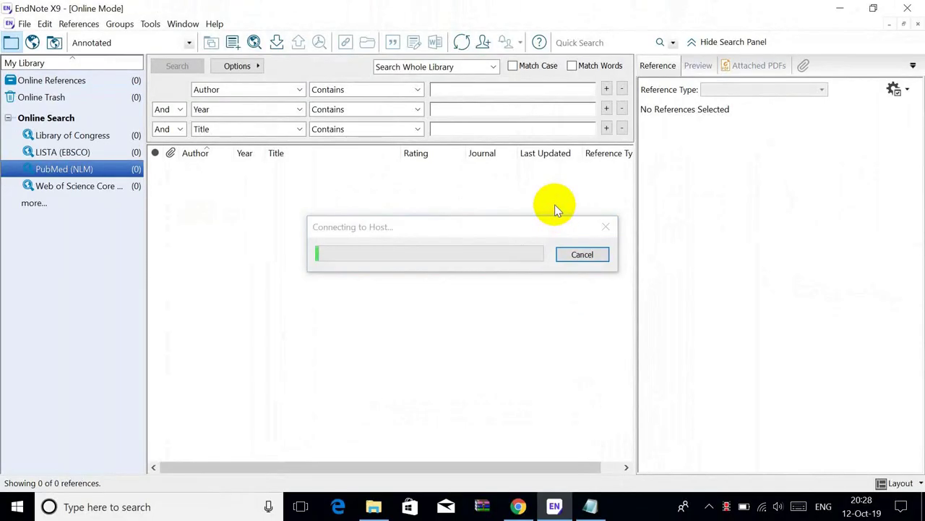
- Set the first search criterion to Title contains "escherichia coli"
left_click(300, 90)
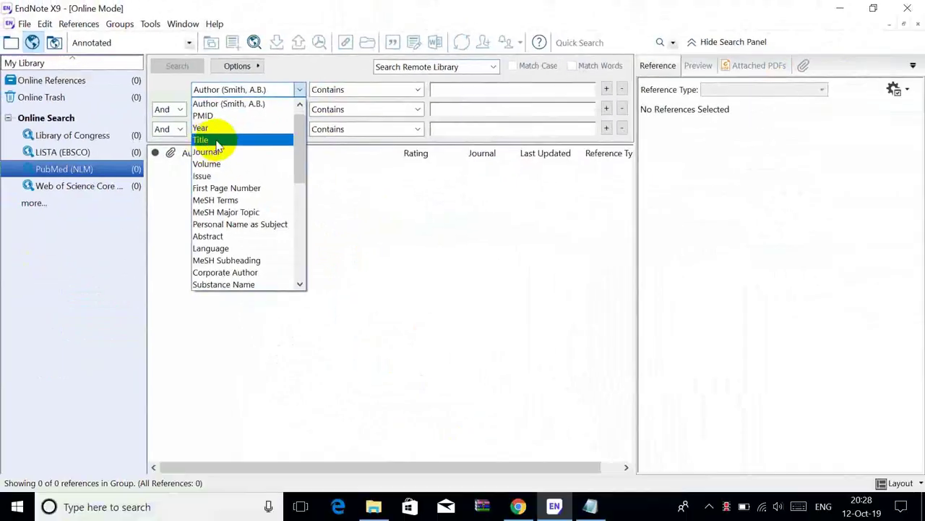
left_click(409, 255)
left_click(898, 162)
type("escherichia coli")
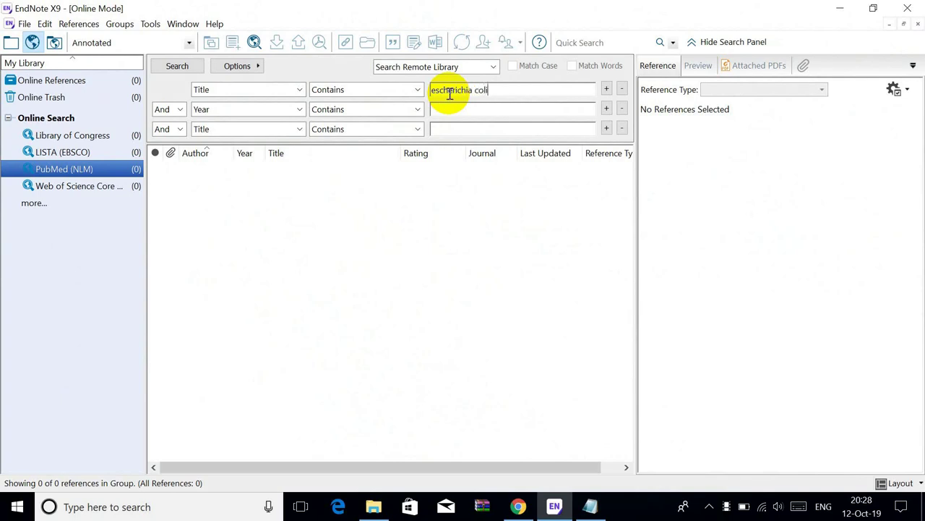
- Remove the third search criterion, set the second to Title contains "flic gene", and run the PubMed search
left_click(622, 129)
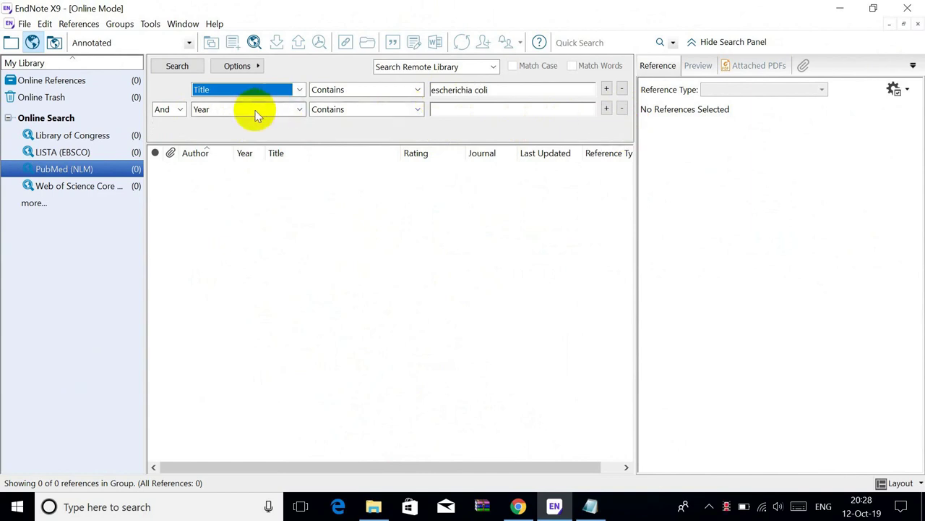
left_click(264, 109)
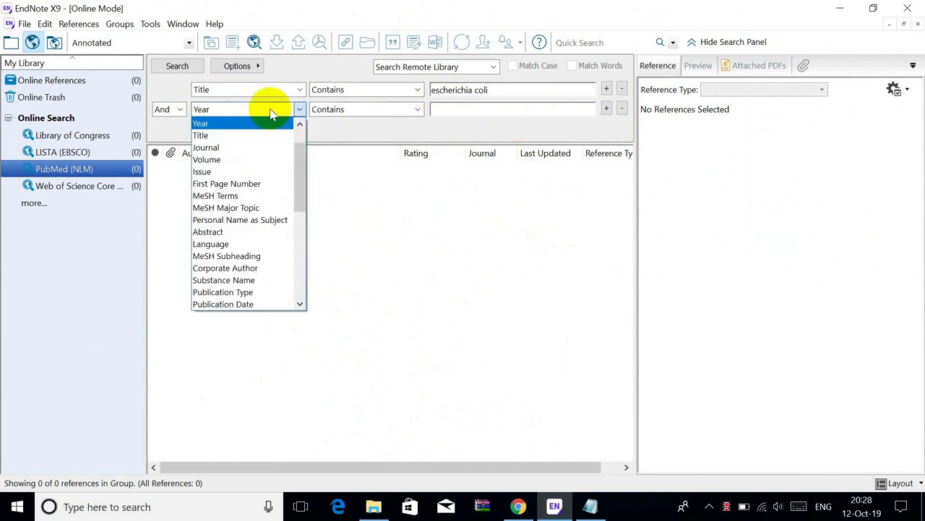
left_click(210, 135)
left_click(442, 111)
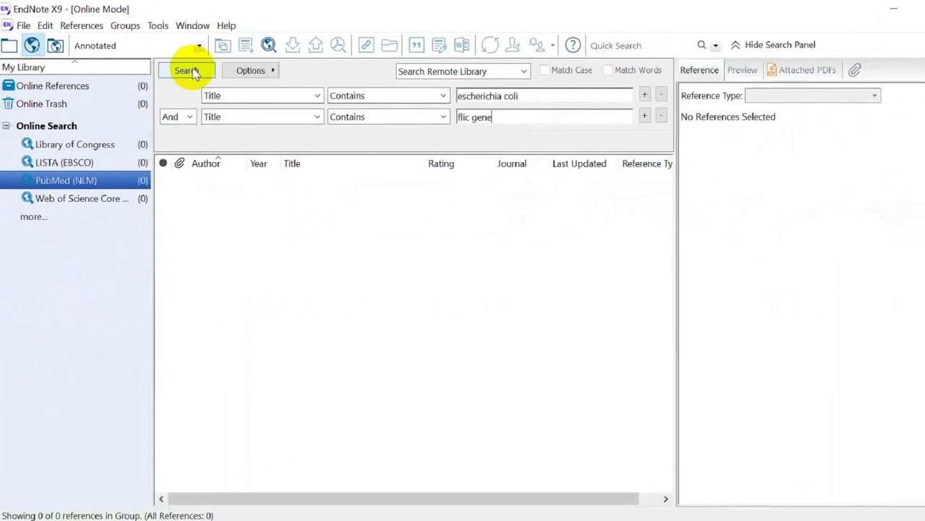
left_click(324, 138)
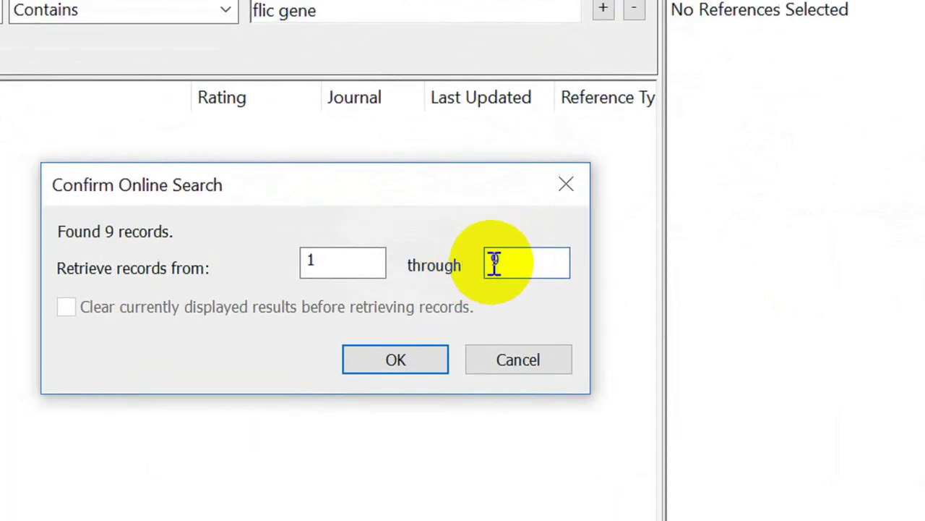
- Retrieve records 1 through 9 from the PubMed online search
left_click_drag(553, 235, 469, 264)
left_click(565, 236)
left_click(396, 359)
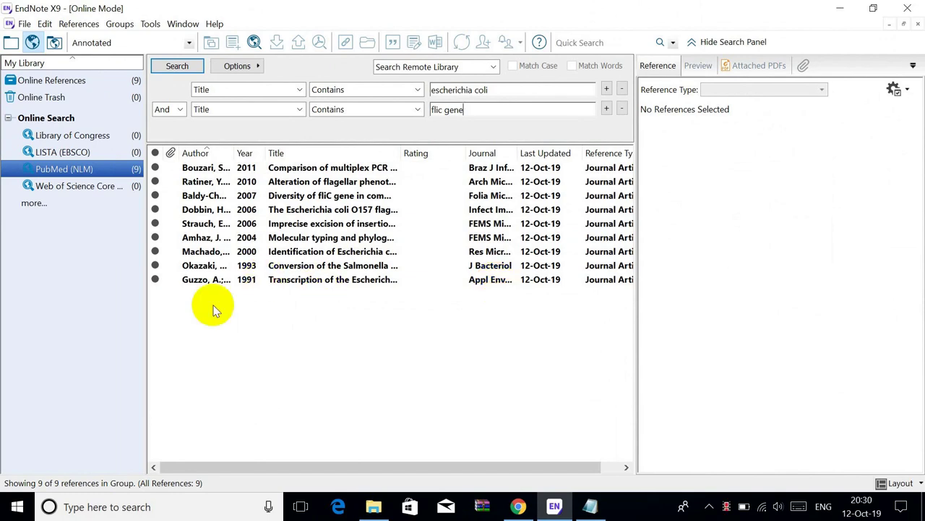
- Copy all retrieved PubMed references to my local data base.enl and display them in the local library
left_click_drag(266, 337, 347, 181)
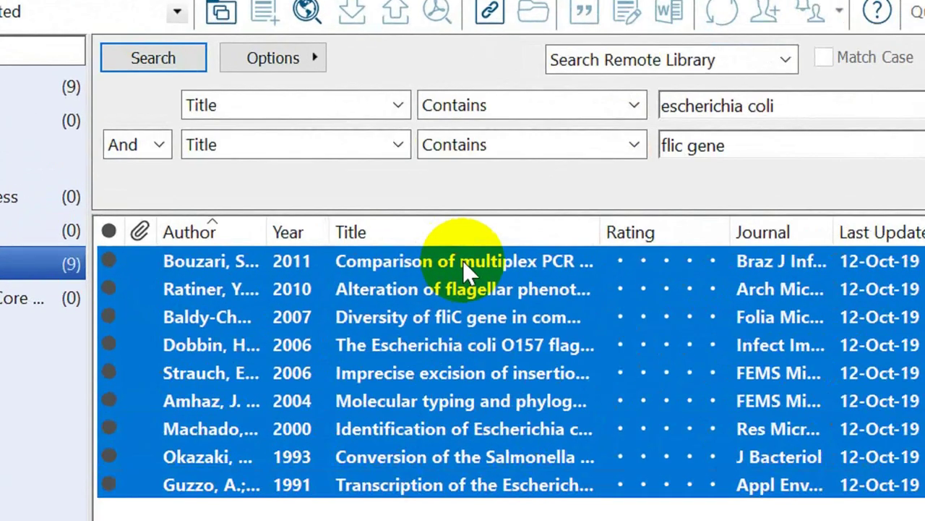
right_click(334, 171)
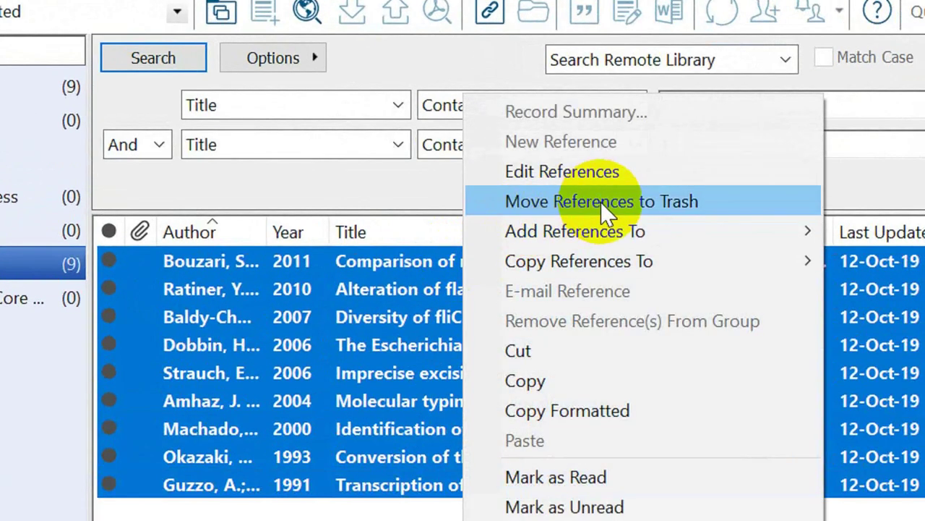
mouse_move(749, 268)
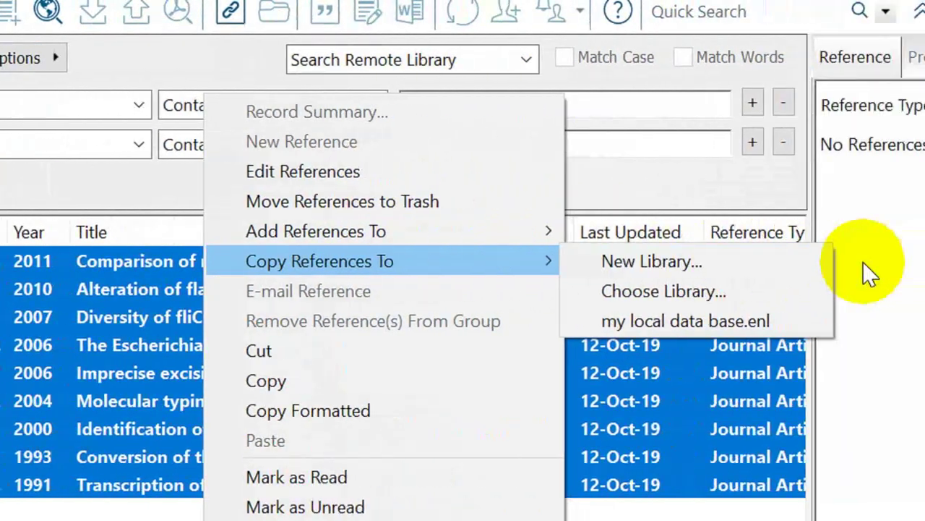
left_click(602, 320)
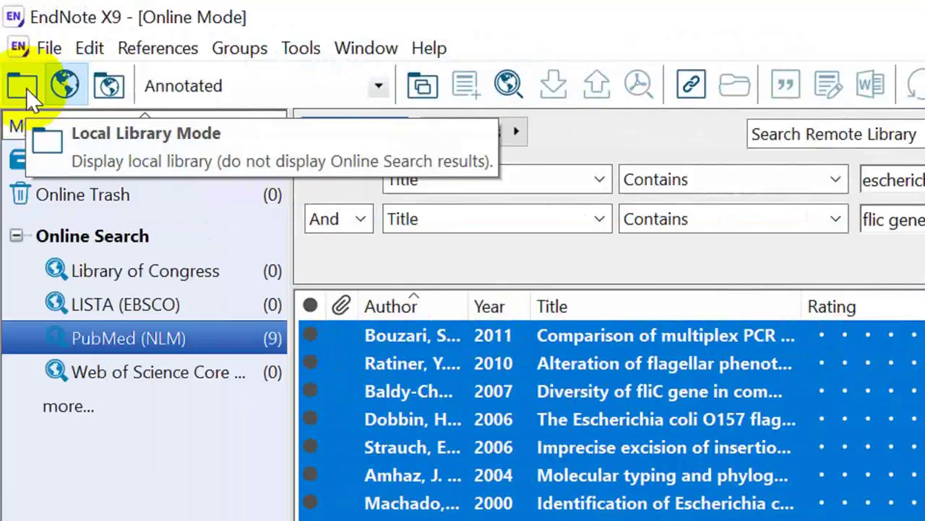
left_click(10, 43)
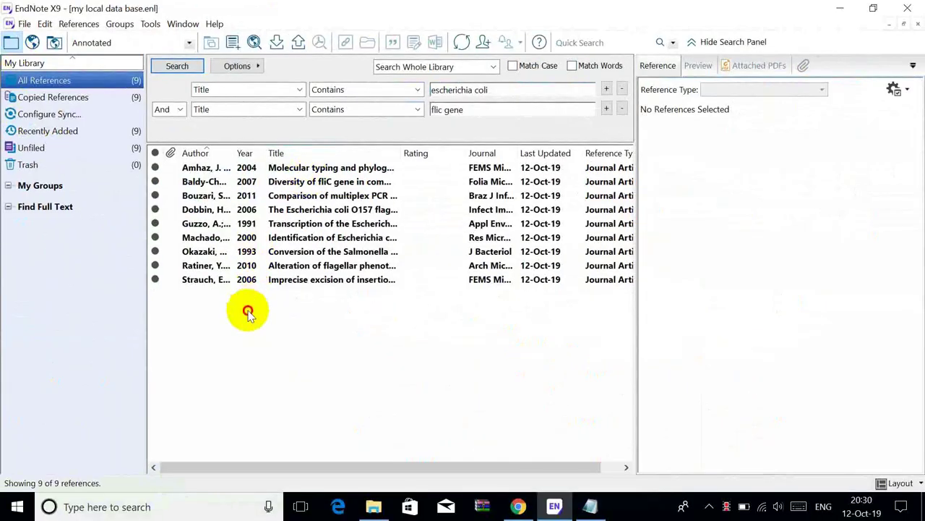
left_click_drag(260, 332, 385, 180)
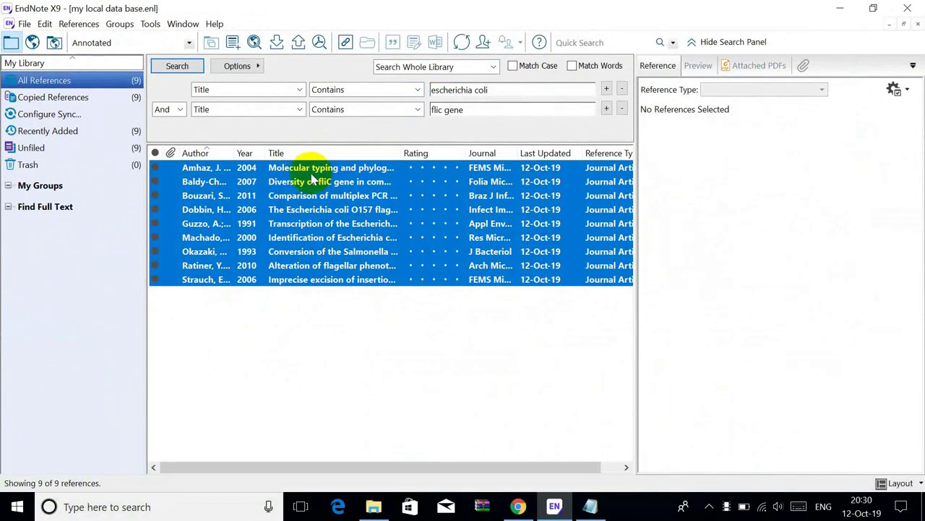
- Switch to Notepad and add the line "method 2: using the direct export citation" below the PUBMED sentence
left_click(590, 506)
left_click(871, 234)
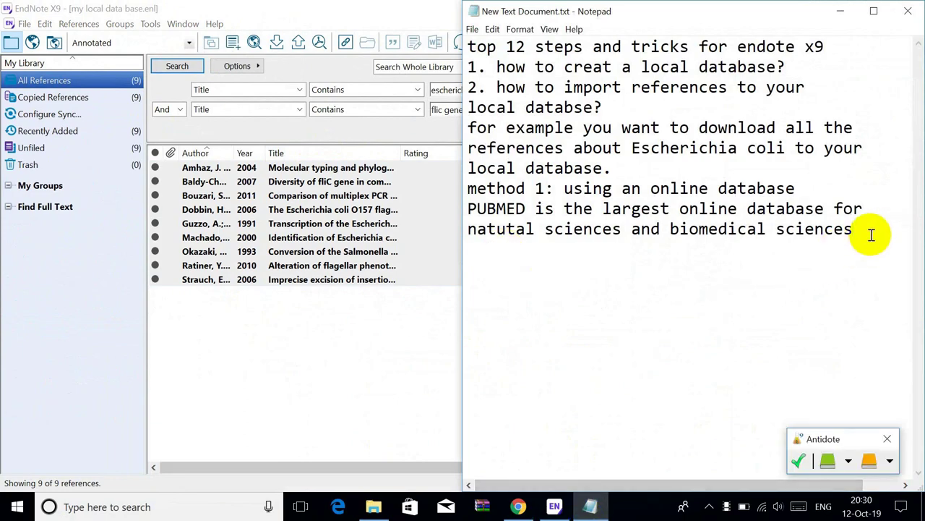
key("Return")
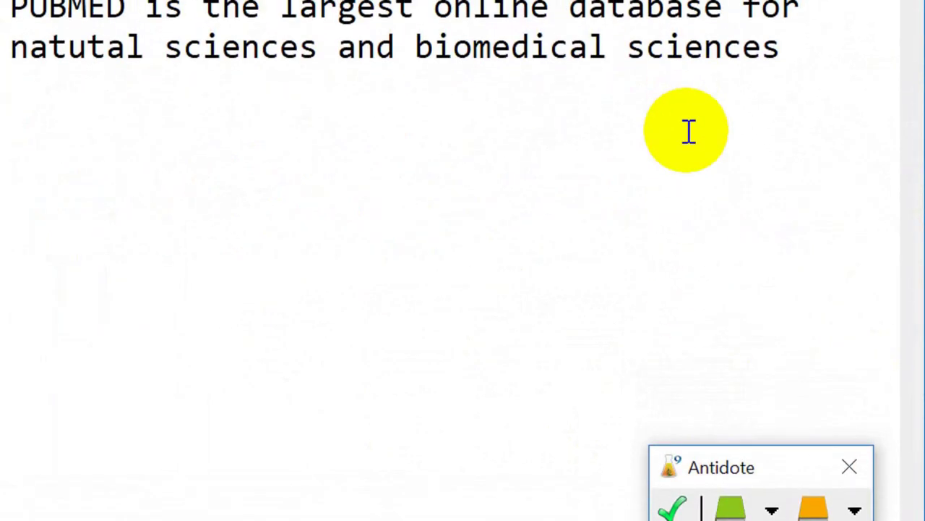
type("method 2: u")
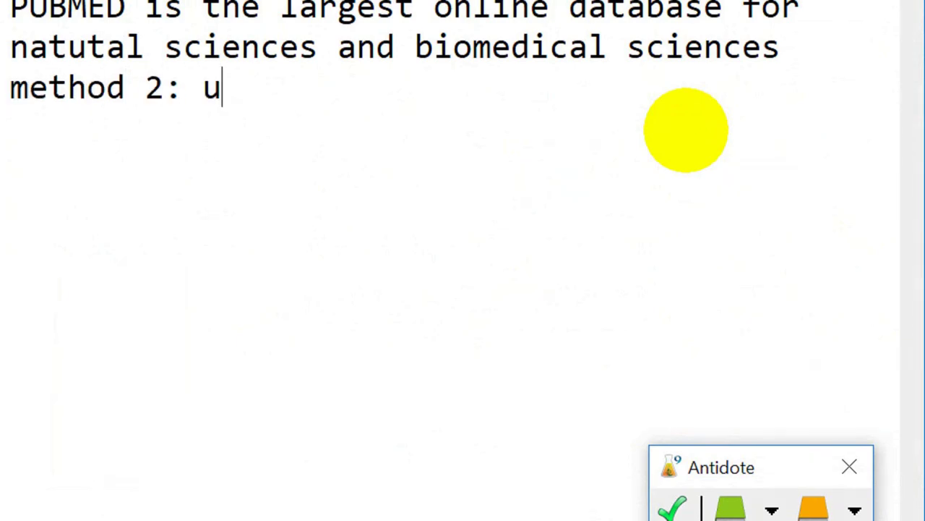
type("sinf ")
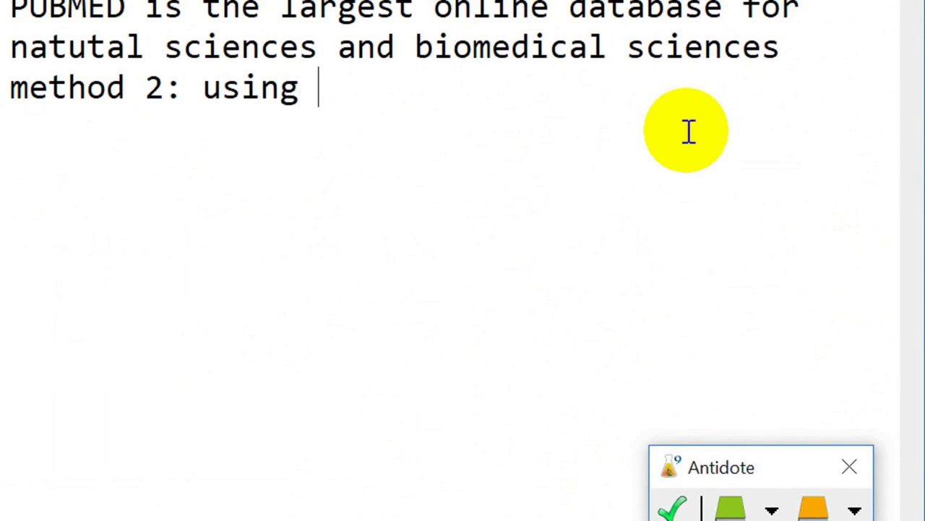
type("the direct export citation")
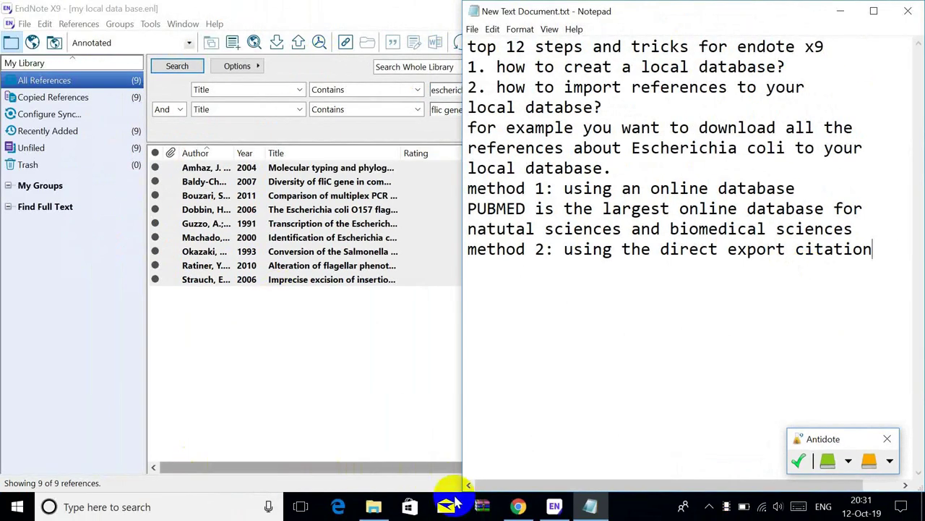
- Switch to Chrome and search Google in a new tab for "escherichia coli + flic gene"
left_click(518, 506)
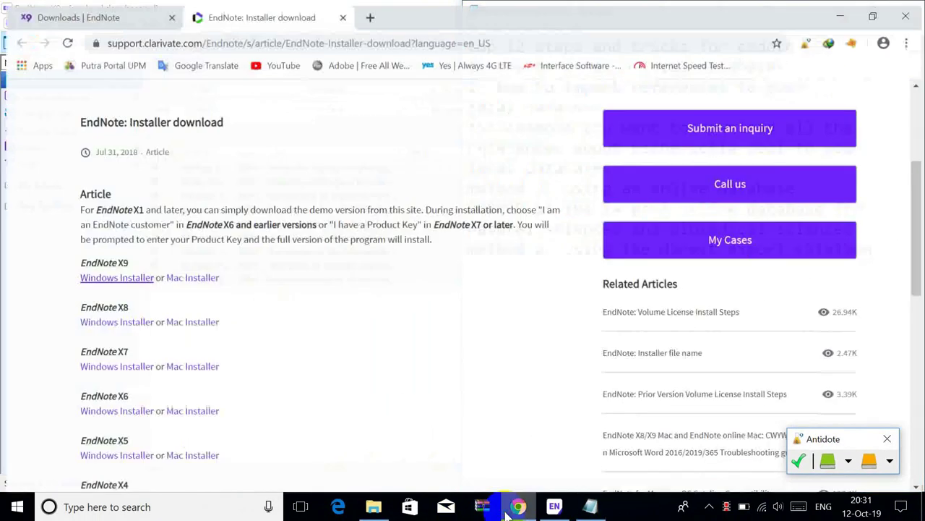
left_click(367, 12)
type("esch")
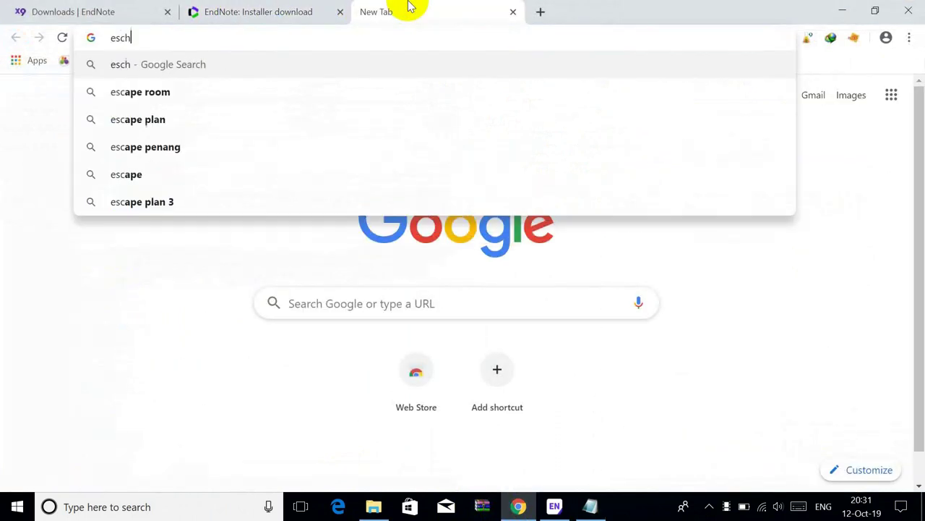
type("erichia coli")
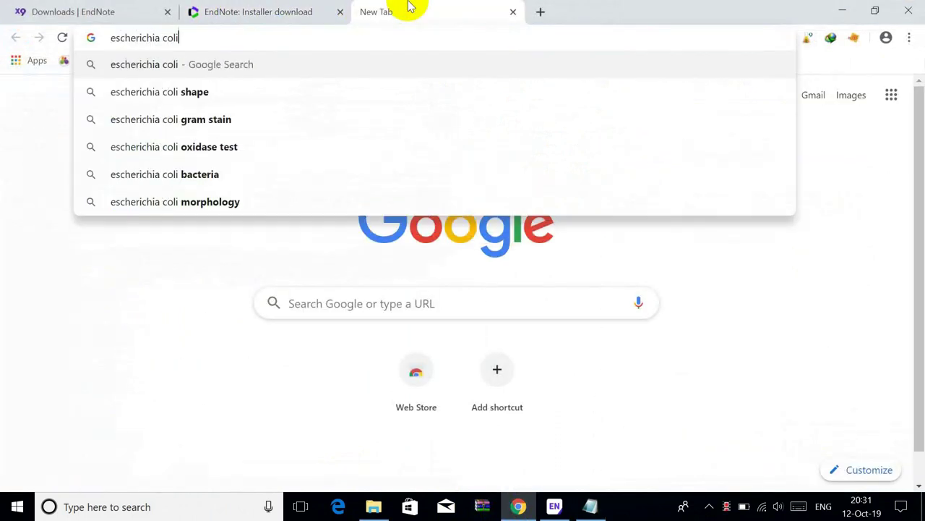
type(" +")
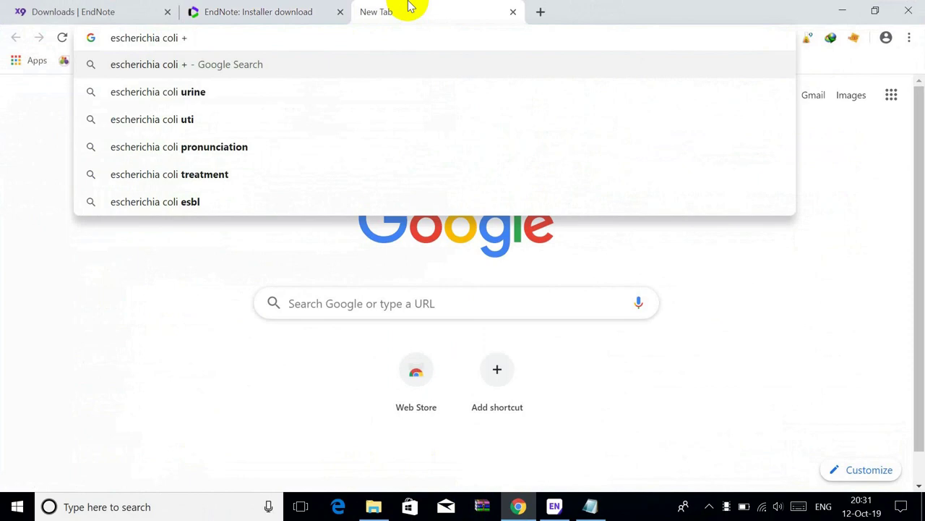
type(" flic gee")
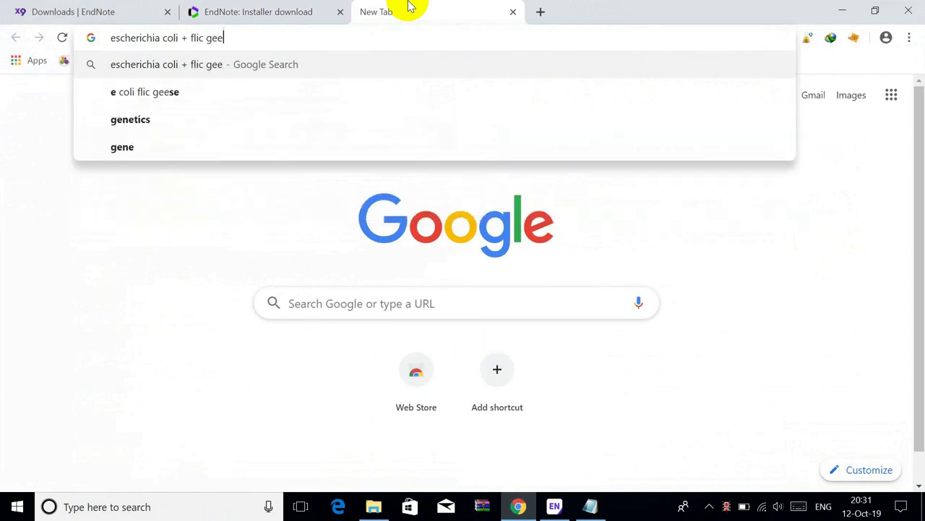
key("Return")
left_click(264, 110)
key("BackSpace")
type("ne")
key("Return")
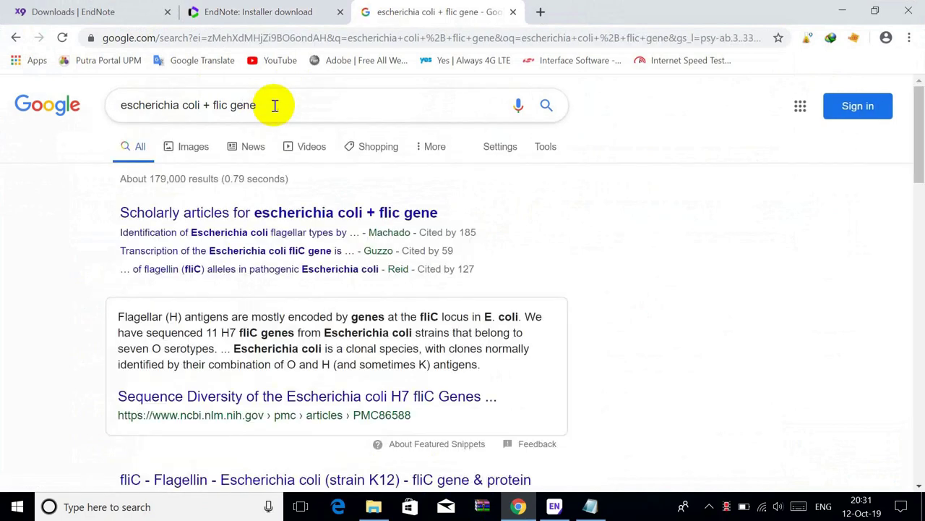
- Open the PMC86588 article "Sequence Diversity of the Escherichia coli H7 fliC Genes" from the results in its own tab
scroll(52, 196, "down", 2)
right_click(266, 254)
left_click(330, 265)
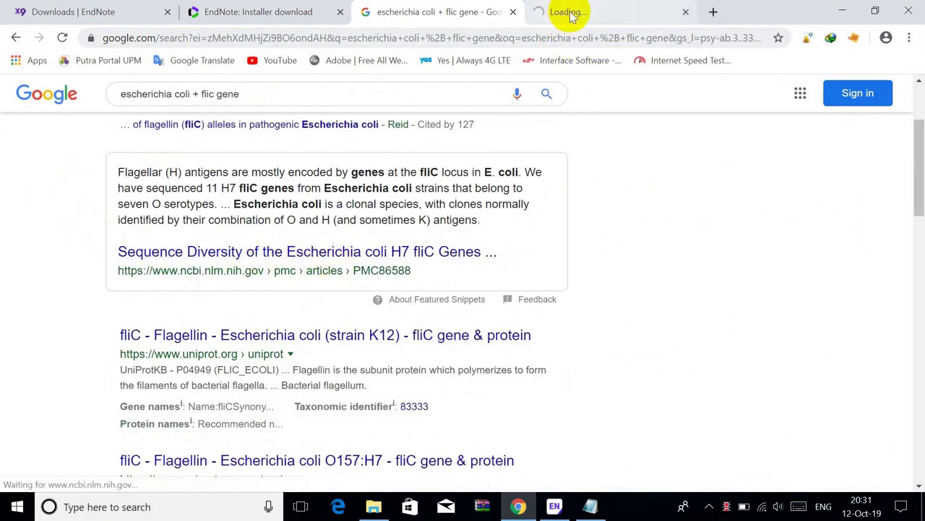
left_click(570, 13)
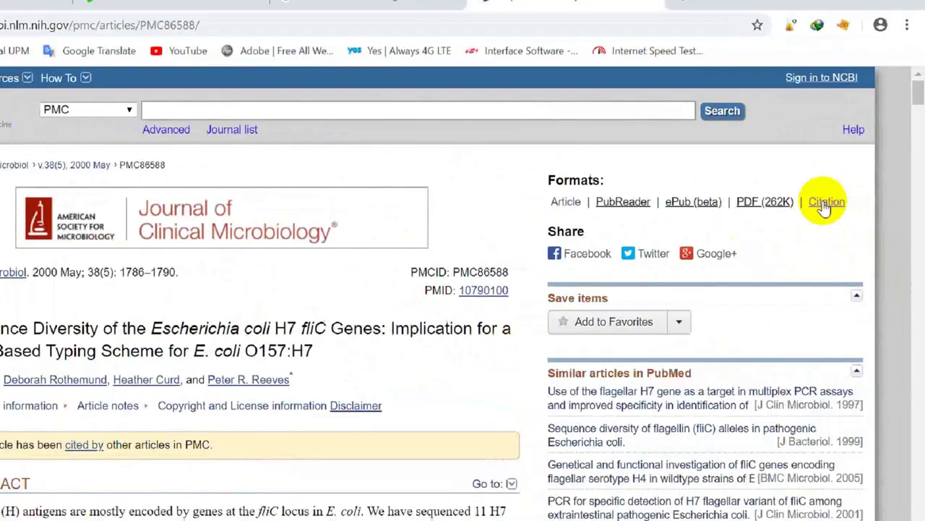
- Download the article's citation in RIS format and open PMC86588.ris to import it into the EndNote library
left_click(813, 217)
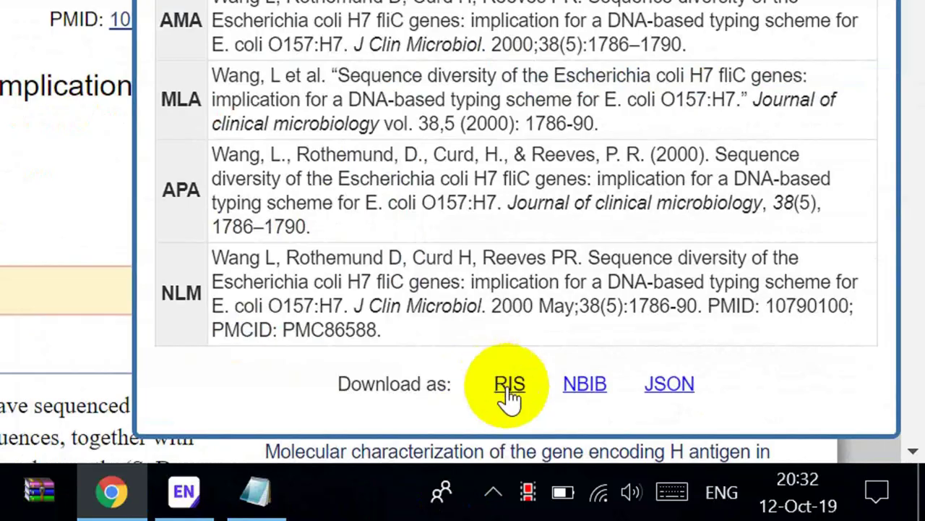
left_click(510, 391)
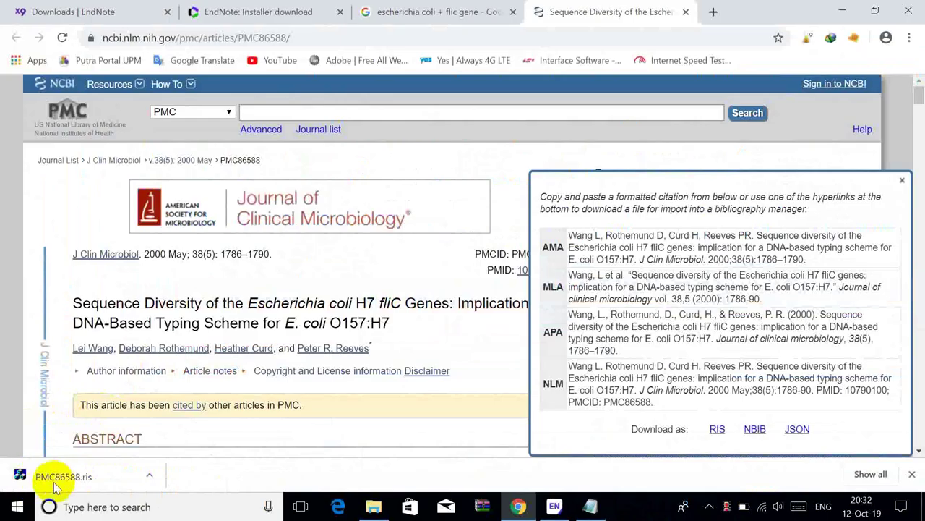
left_click(56, 481)
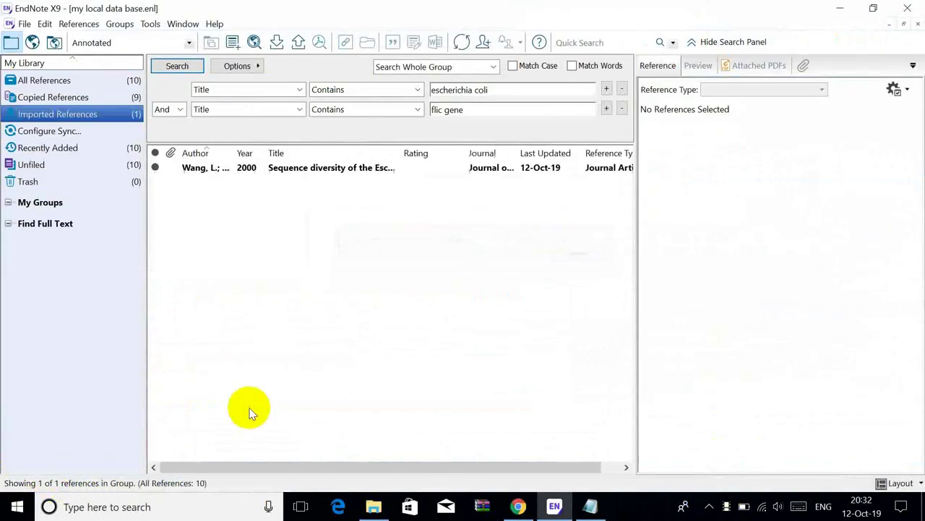
- Review the imported reference's fields and follow its PubMed URL to check the article title
left_click(347, 170)
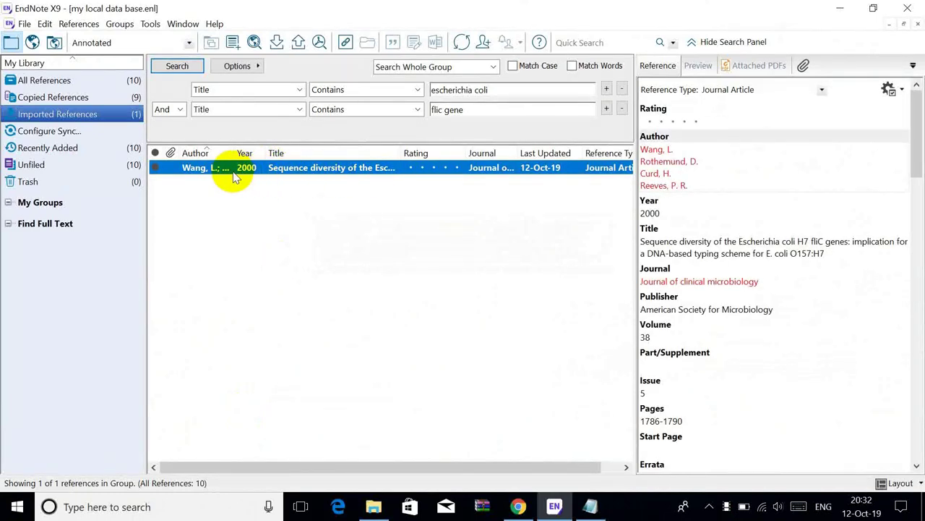
scroll(808, 185, "down", 15)
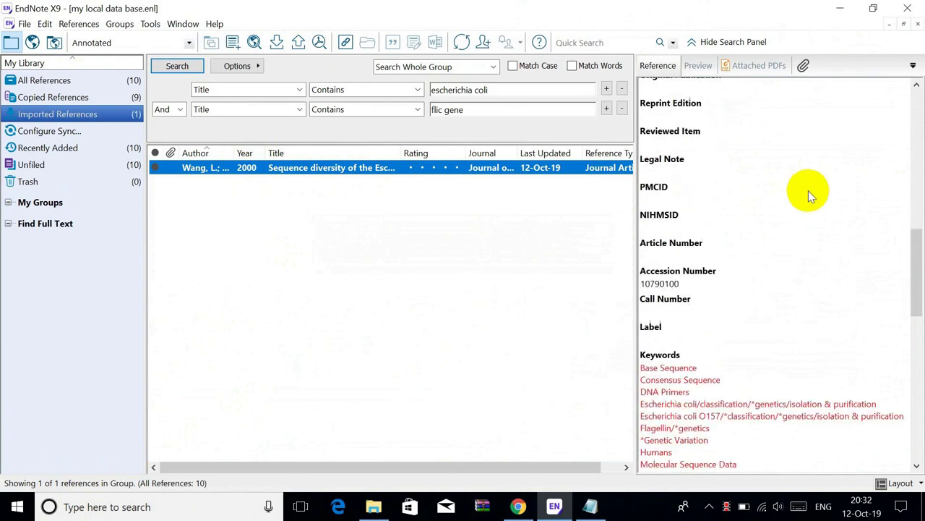
scroll(808, 190, "down", 15)
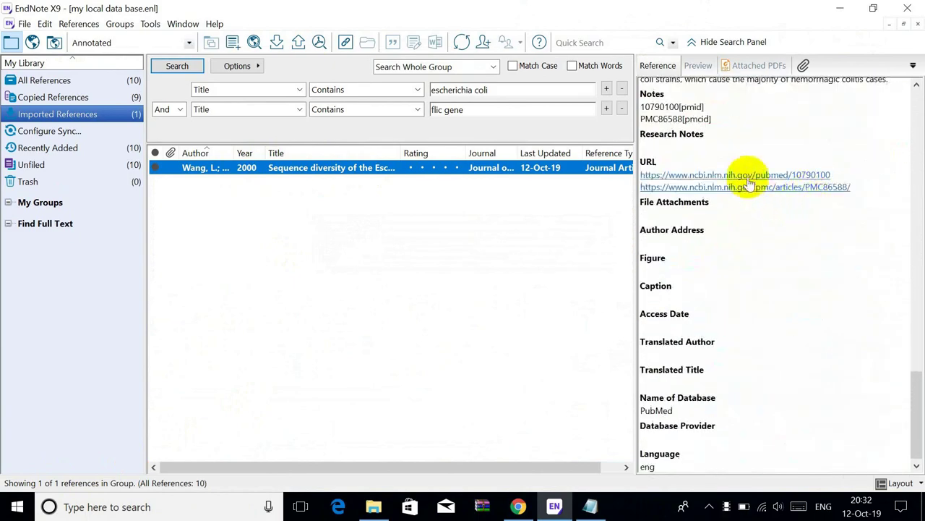
left_click(750, 175)
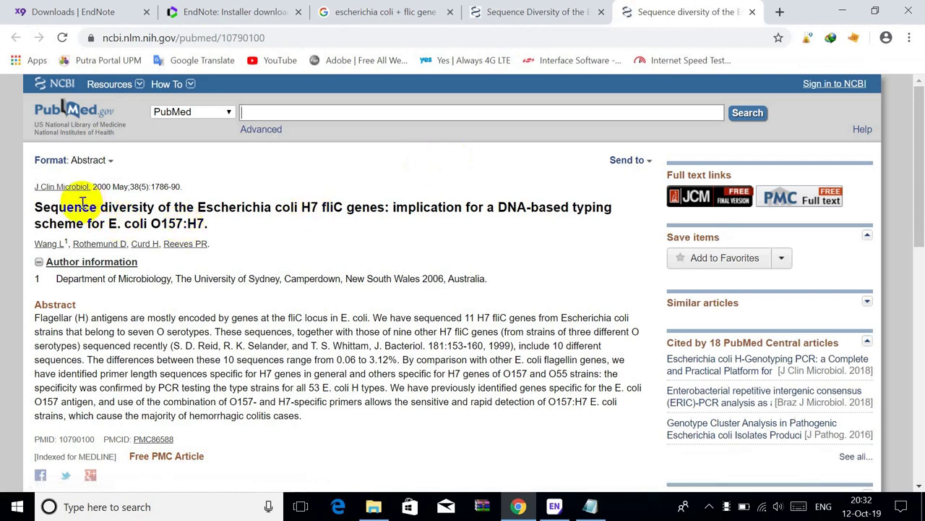
left_click_drag(83, 203, 351, 234)
left_click(590, 506)
type("tion")
- Return to the Google results and view the UniProt result for Flagellin of Escherichia coli O157:H7 in a separate tab
left_click(378, 12)
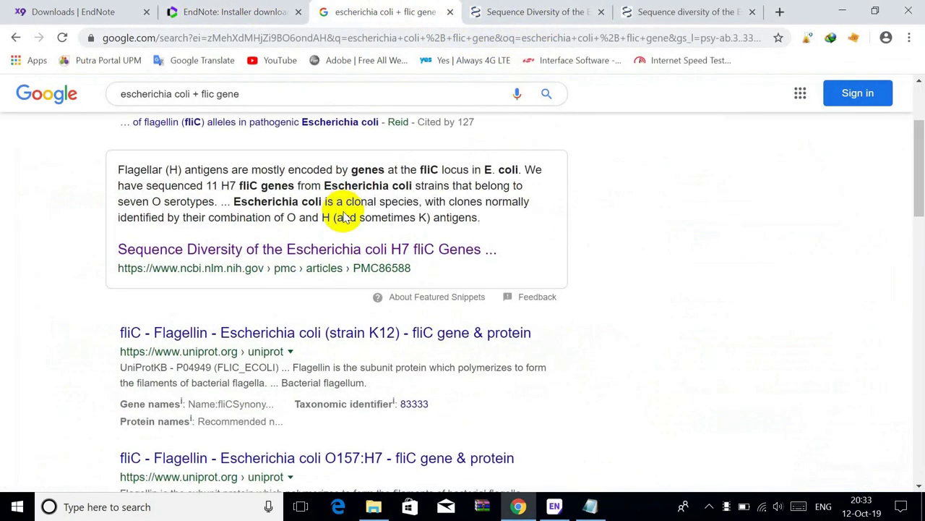
scroll(341, 213, "down", 3)
right_click(285, 244)
left_click(338, 257)
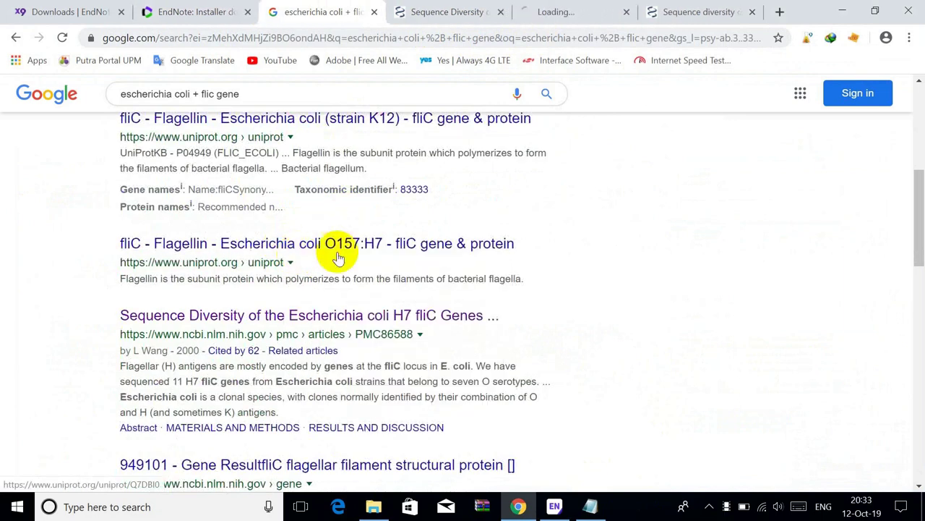
left_click(547, 13)
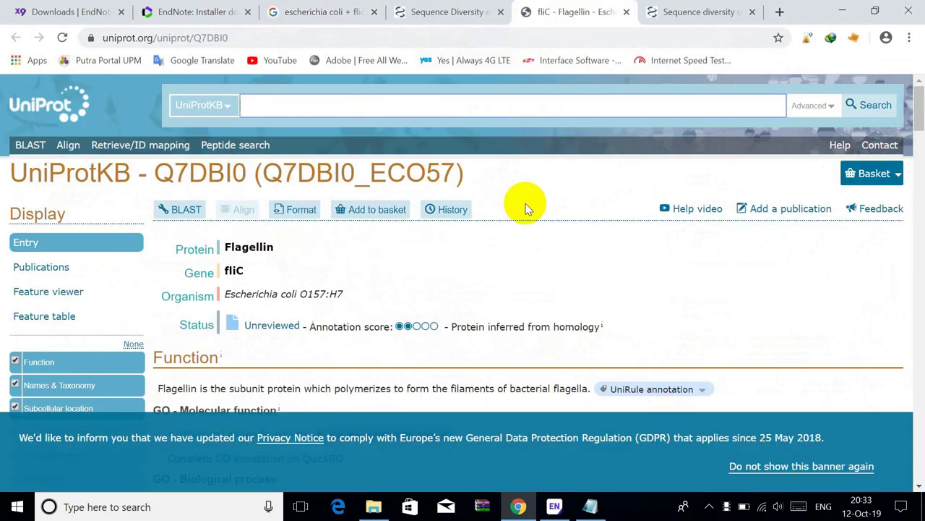
- View the NCBI Gene result 949101 on the fliC flagellar filament structural protein in a separate tab
left_click(360, 12)
scroll(589, 192, "down", 2)
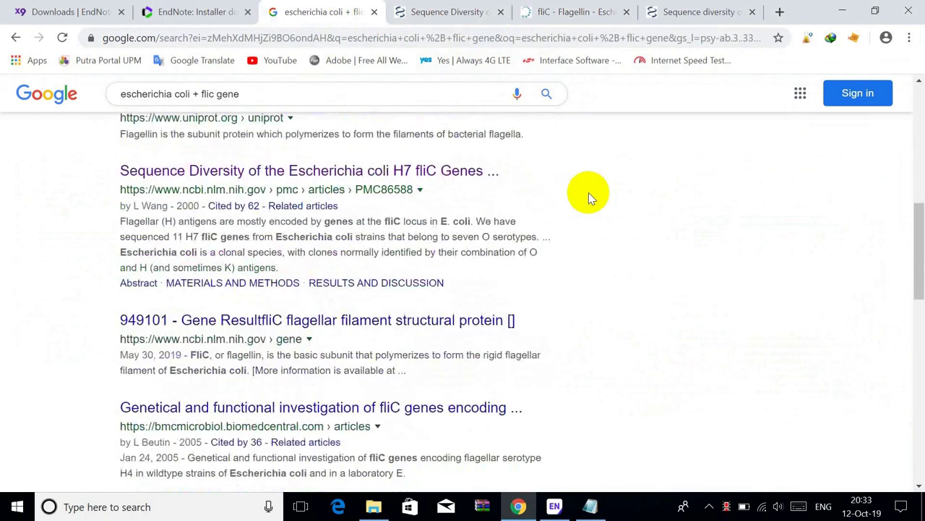
right_click(403, 320)
left_click(437, 326)
left_click(581, 14)
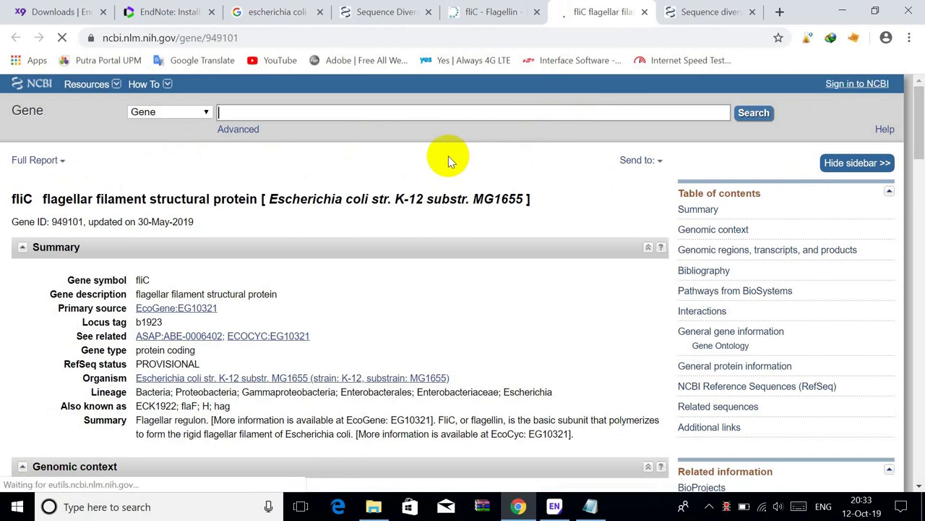
- Return to the Google results and open the BMC Microbiology article on fliC genes encoding flagellar serotype H4 in a separate tab
left_click(310, 14)
scroll(41, 233, "down", 2)
scroll(41, 233, "down", 2)
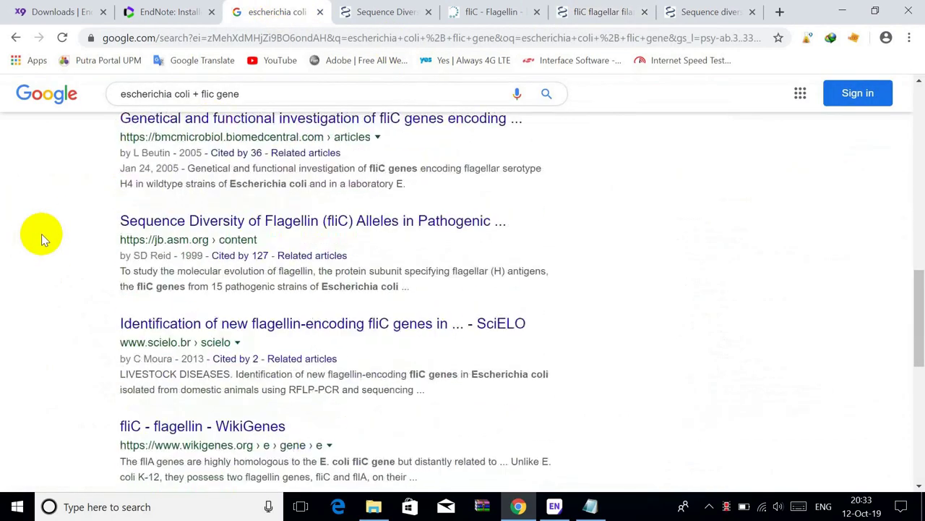
scroll(41, 234, "up", 8)
scroll(41, 233, "down", 3)
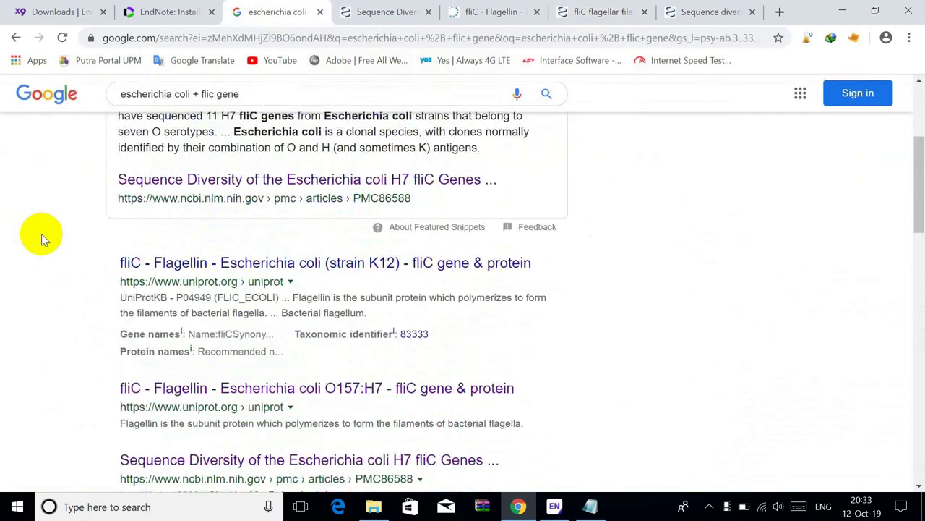
scroll(51, 236, "down", 7)
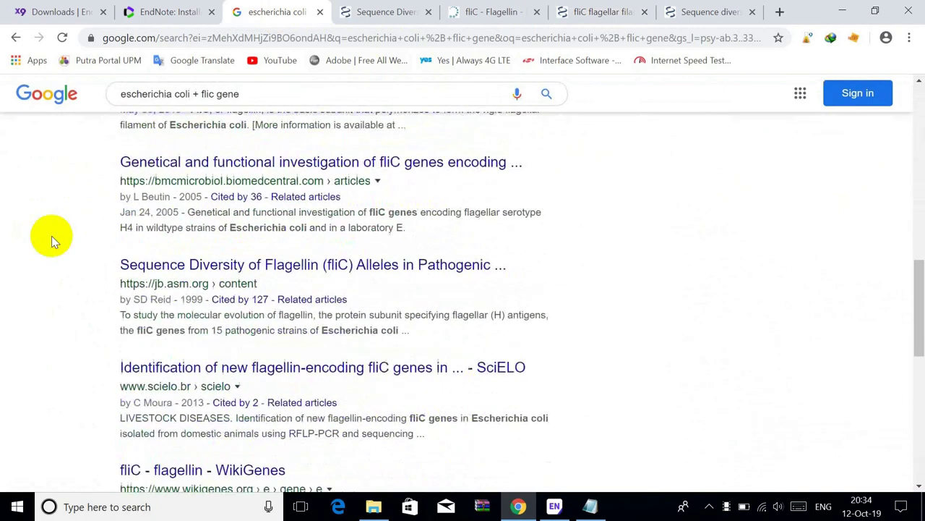
scroll(107, 207, "up", 1)
left_click(210, 190, "ctrl")
left_click(614, 12)
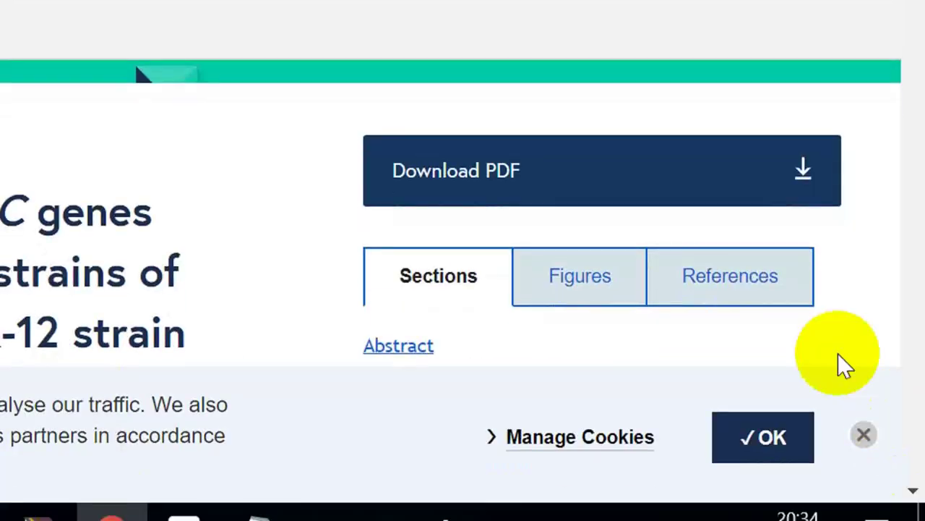
- Display the BMC article's reference list, then download its RIS citation and open the file to import it into EndNote
left_click(705, 281)
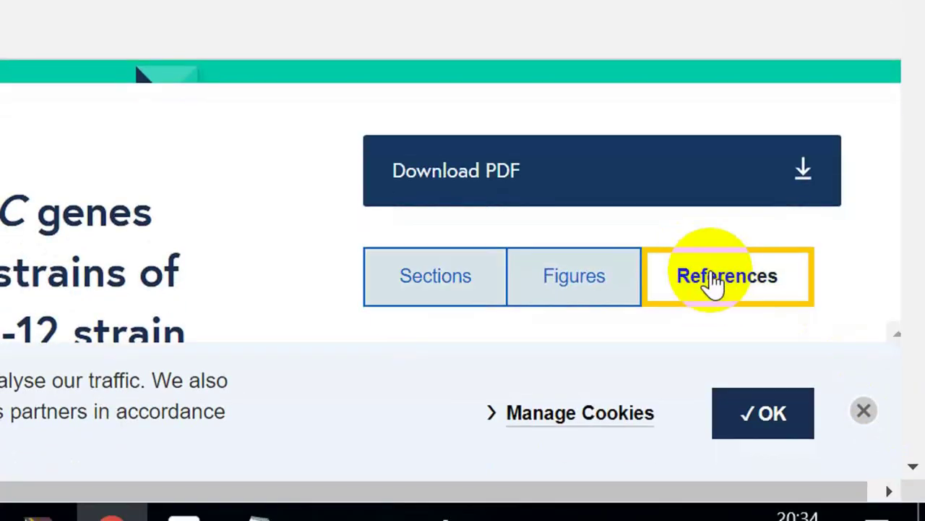
scroll(798, 405, "up", 3)
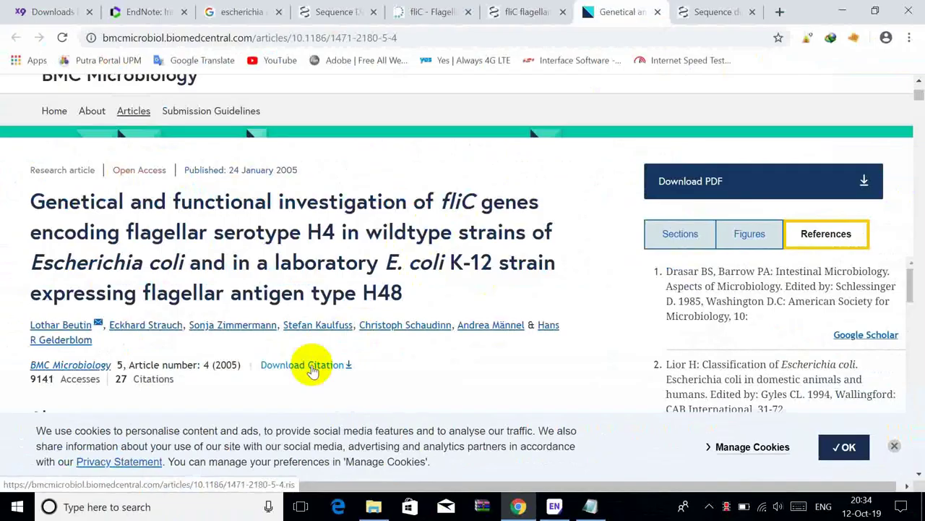
left_click(463, 273)
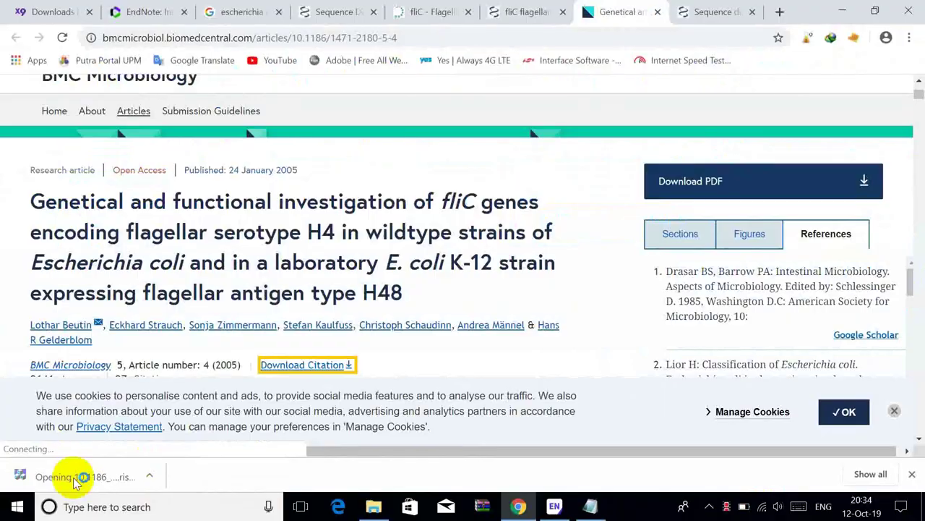
left_click(147, 434)
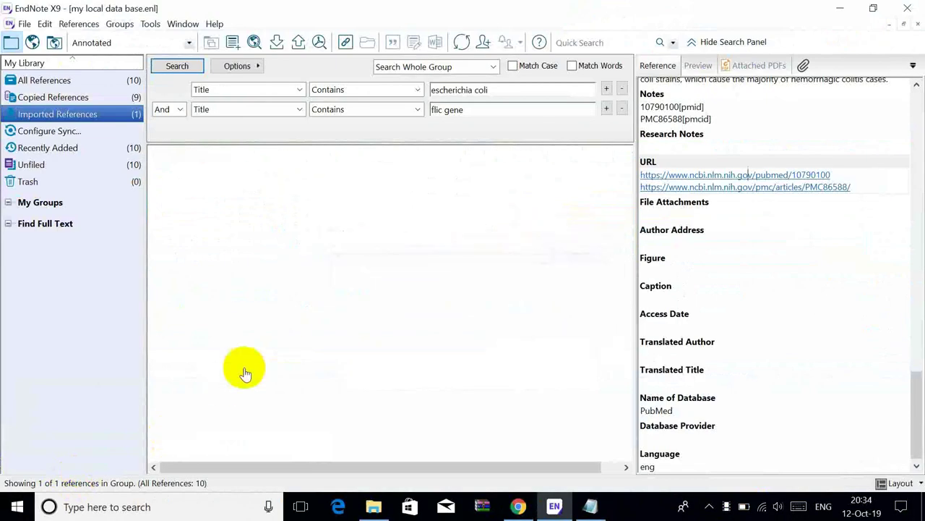
- Review the fields of the imported 2005 BMC Microbiology reference and follow its DOI URL to the article page
left_click(359, 174)
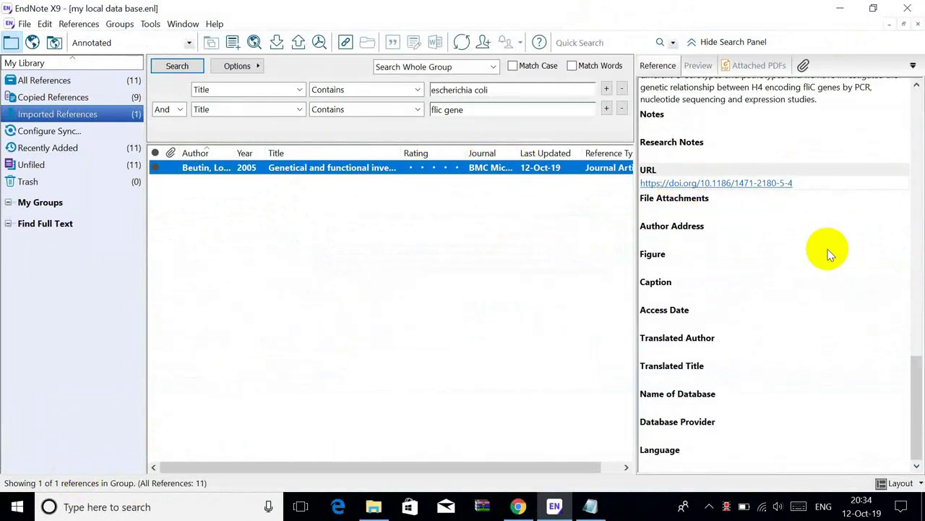
scroll(826, 248, "up", 5)
scroll(796, 275, "down", 3)
left_click(718, 320)
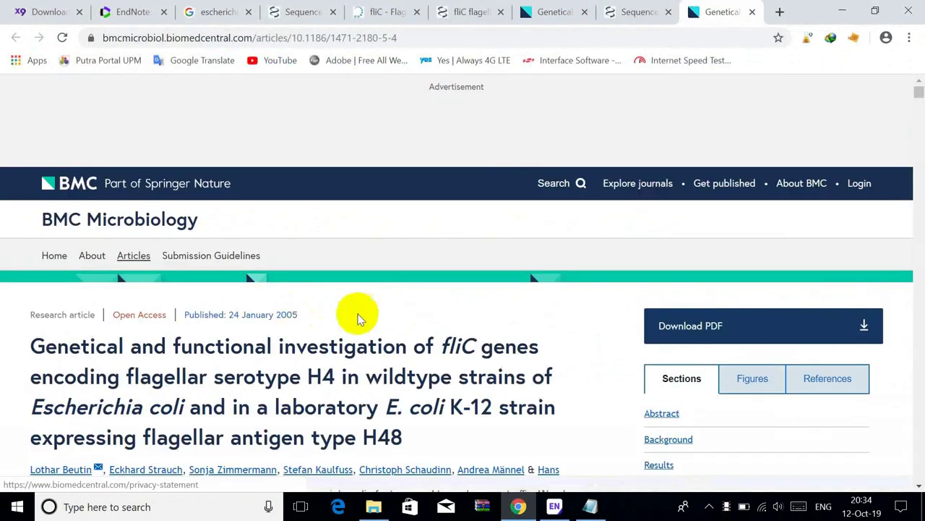
- Switch to Notepad and add "3. how to download the PDFs files for your local references directly from endnote using the find full text tool ?"
left_click(591, 506)
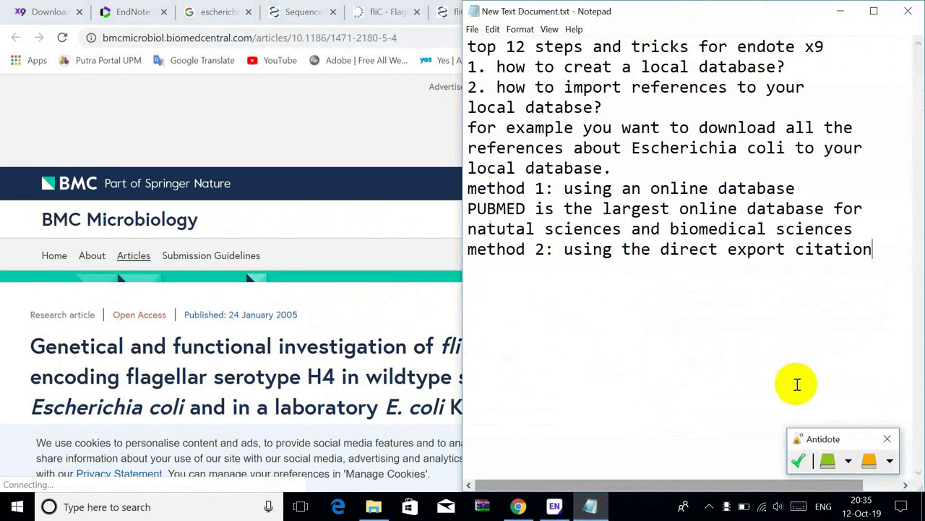
left_click(884, 240)
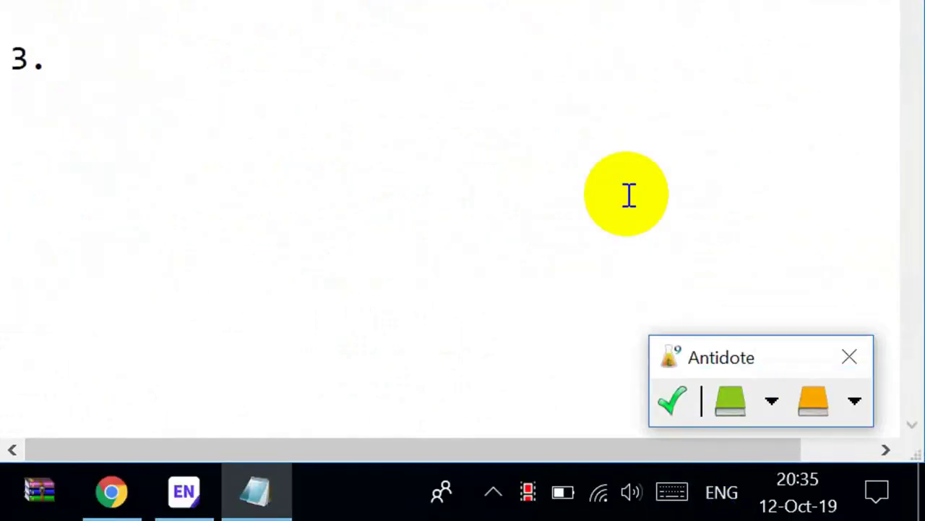
type("how to d")
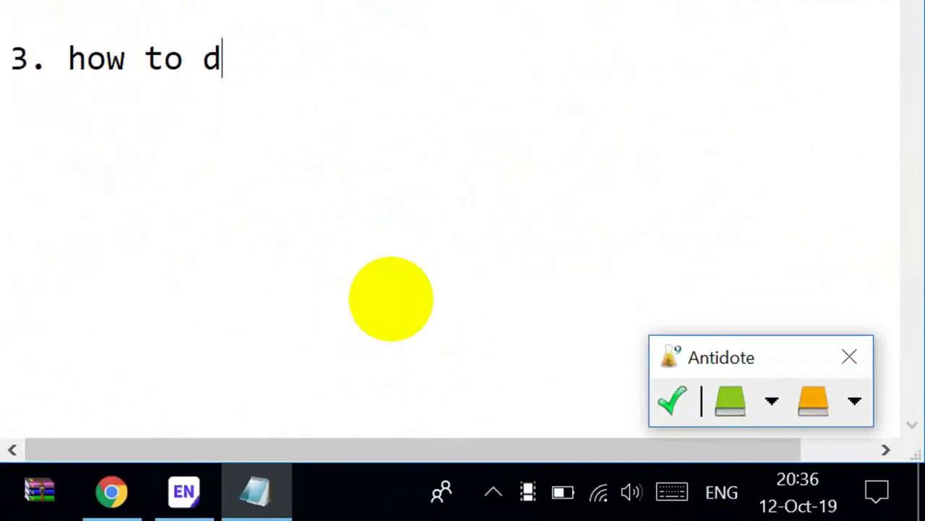
type("ownload")
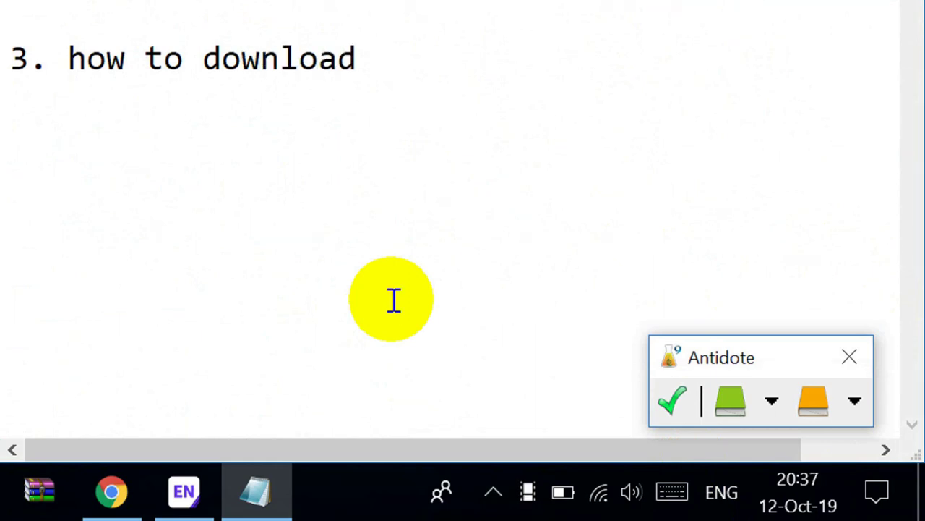
type(" the PDFs files")
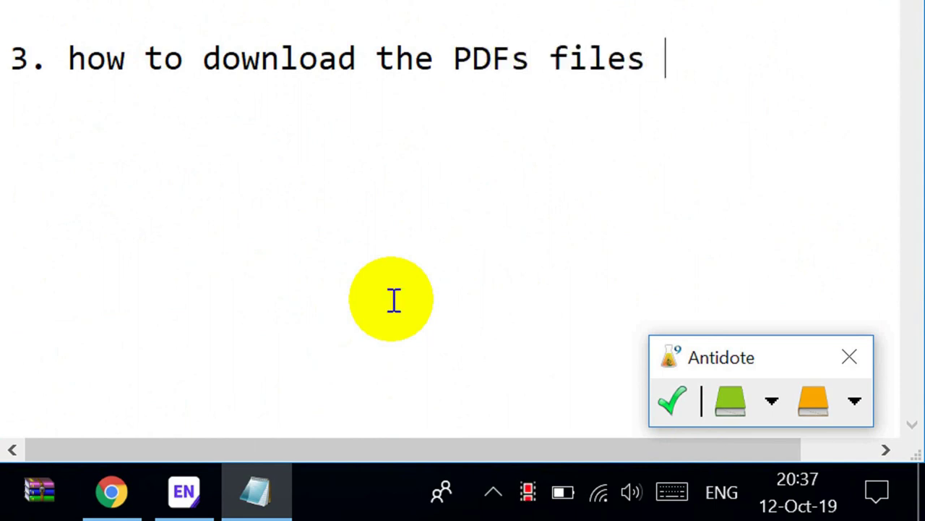
type(" for yo")
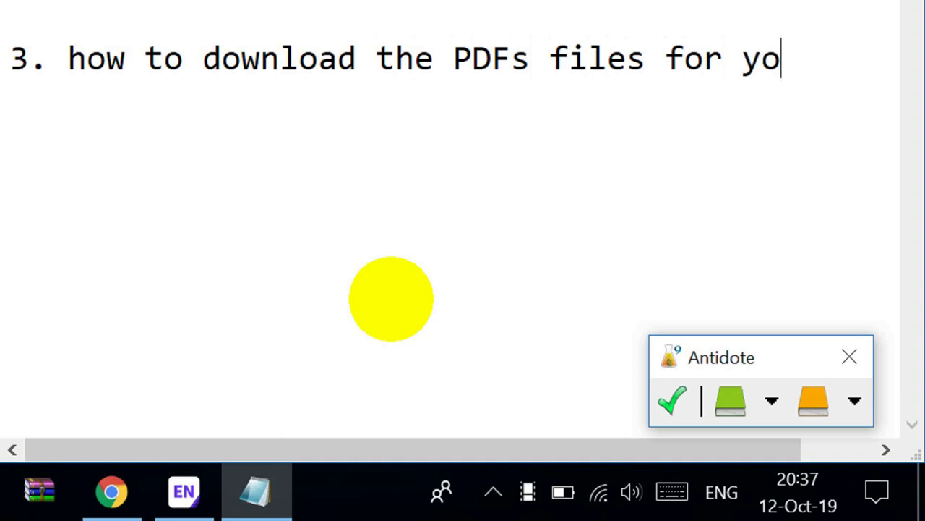
type("ur loca")
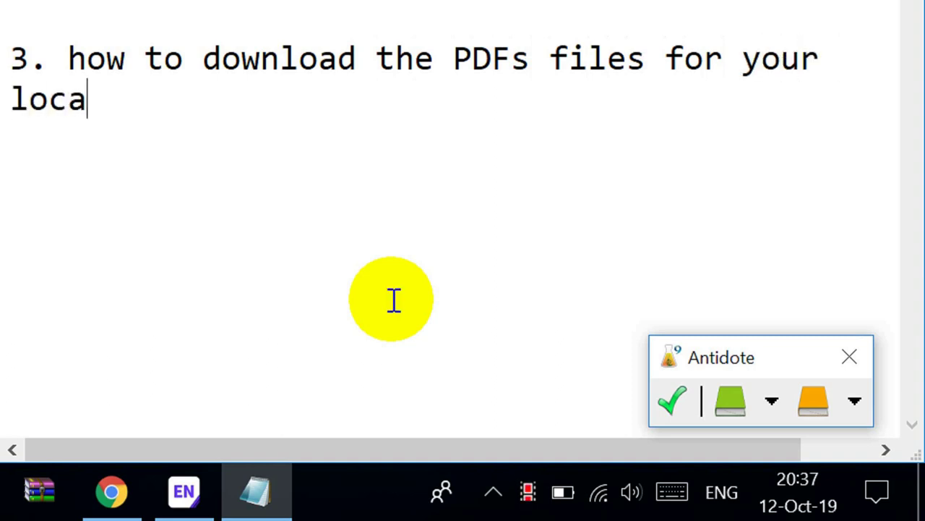
type("l refern")
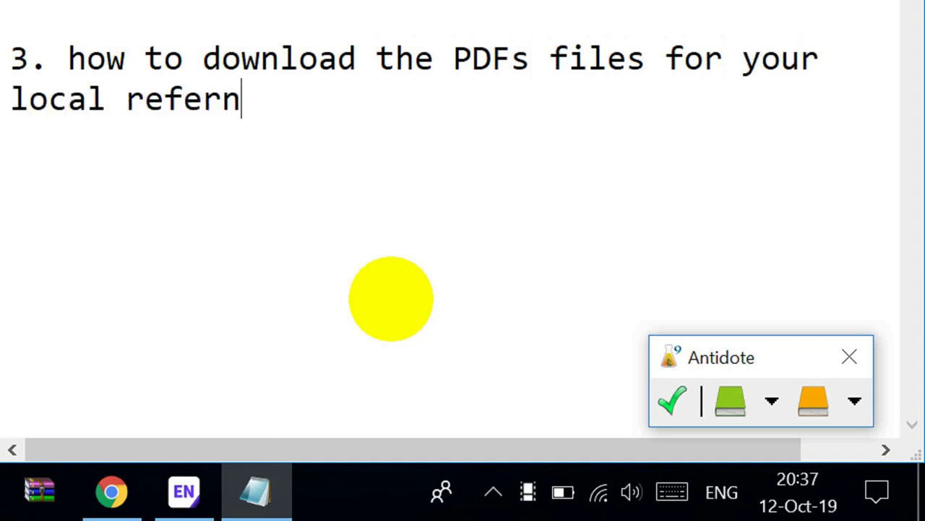
type("ces")
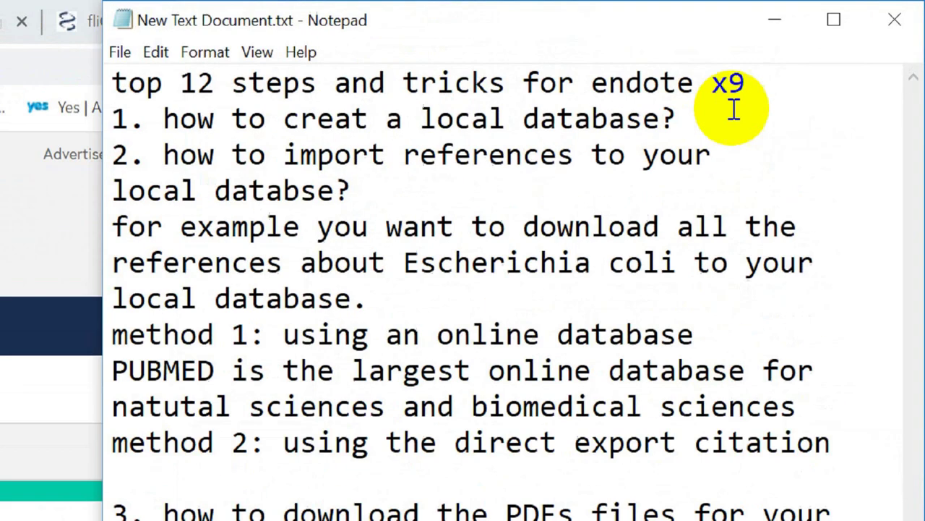
- Clear the open windows, switch to EndNote, and run Find Full Text on all references in the library
left_click(838, 11)
left_click(838, 10)
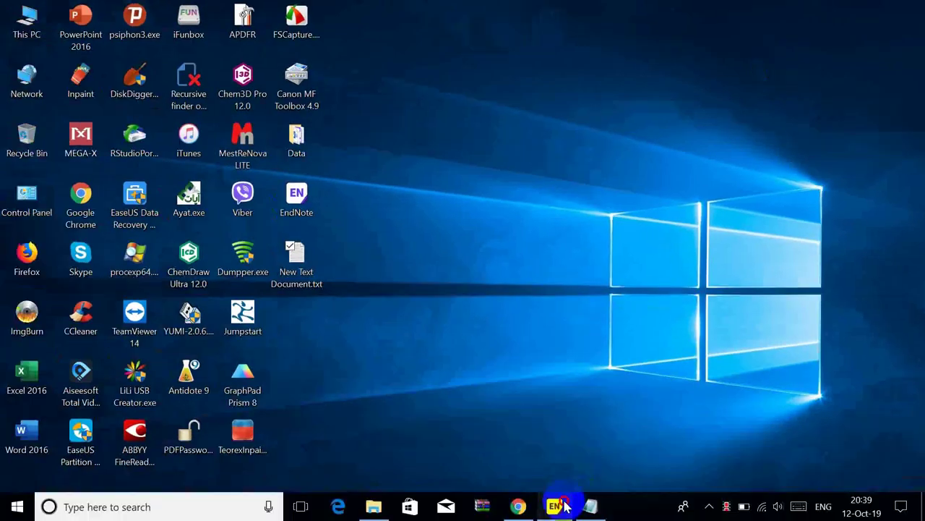
left_click(562, 503)
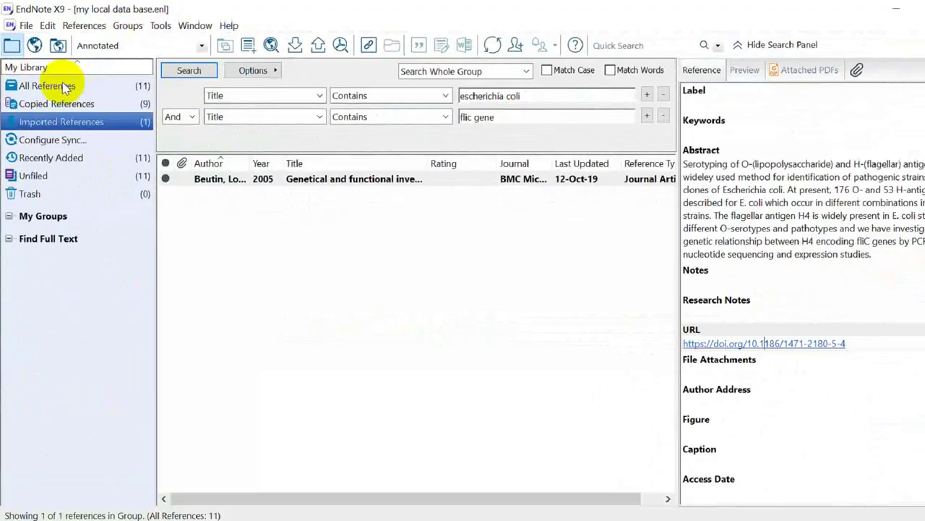
left_click(67, 88)
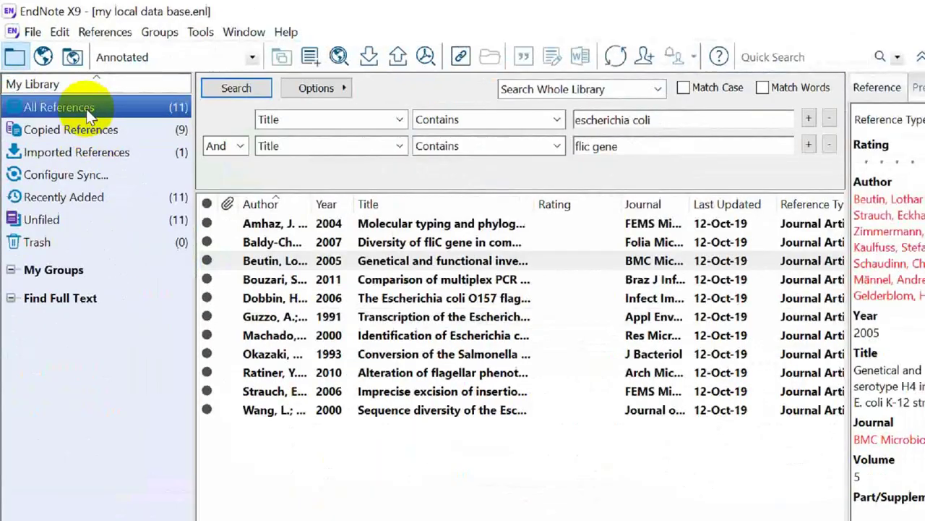
key("ctrl+a")
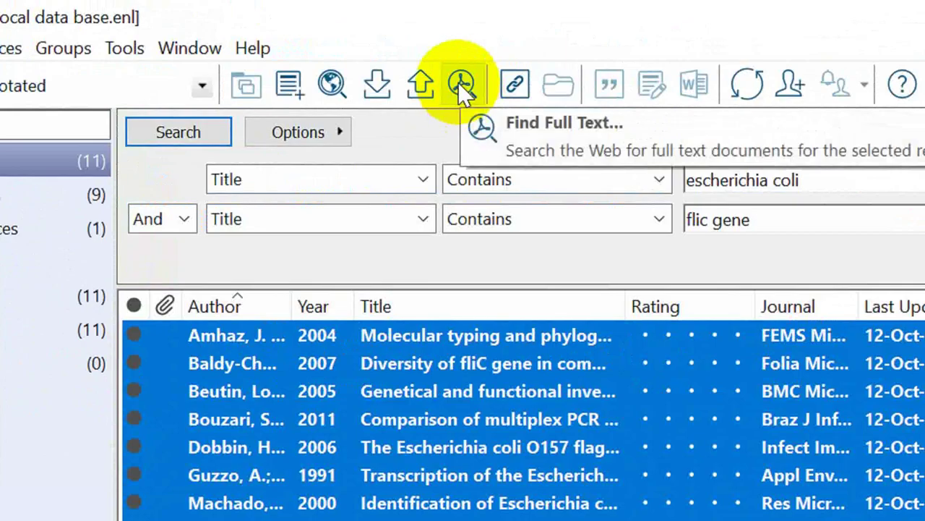
left_click(461, 85)
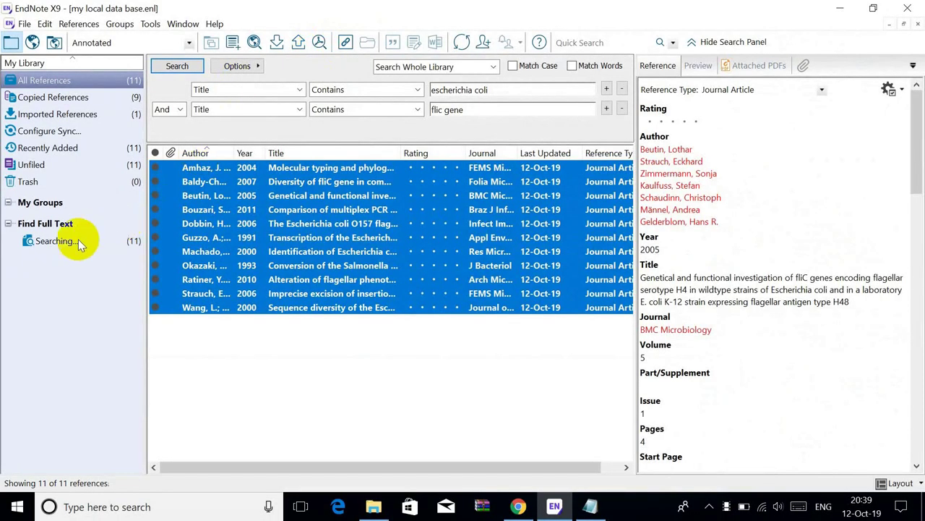
- Check the full-text search progress, then look through the references in the Found PDF group for attached files
left_click(78, 239)
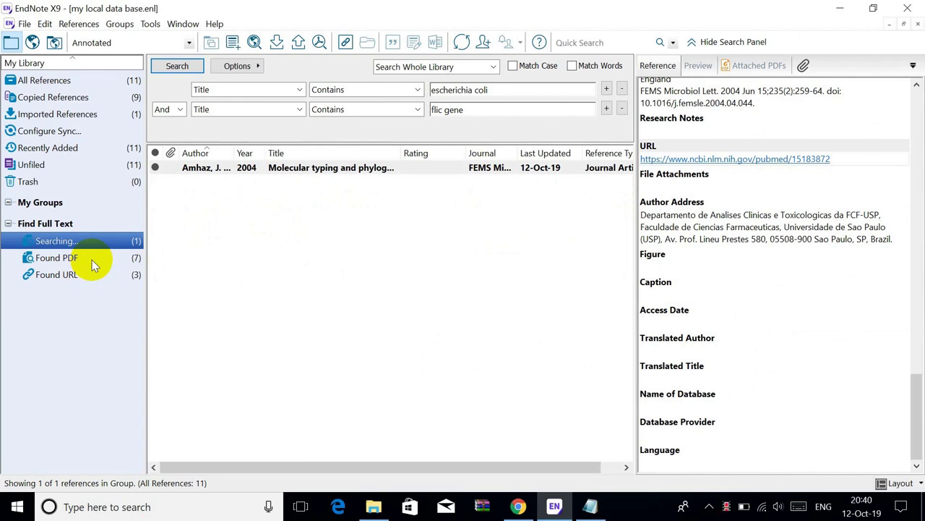
left_click_drag(210, 297, 223, 157)
left_click(217, 167)
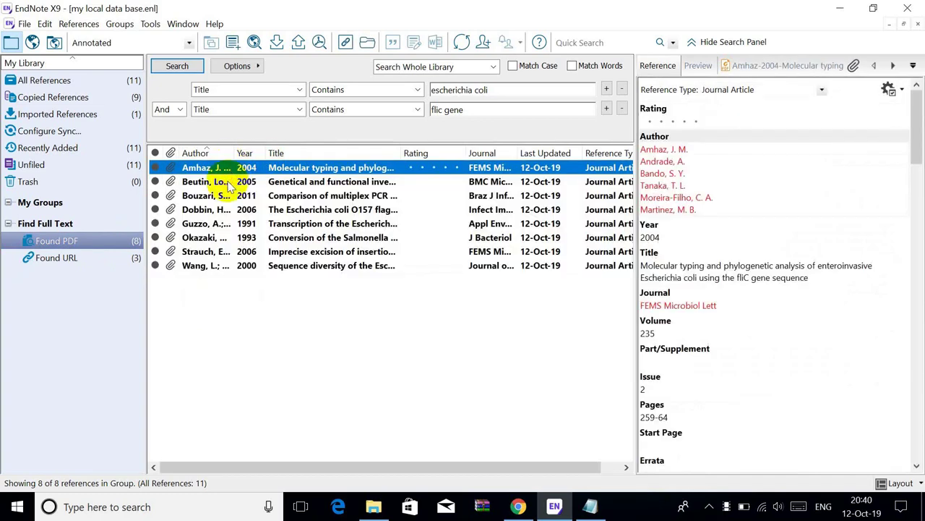
left_click(224, 183)
left_click(204, 196)
left_click(198, 209)
left_click(200, 223)
left_click(210, 168)
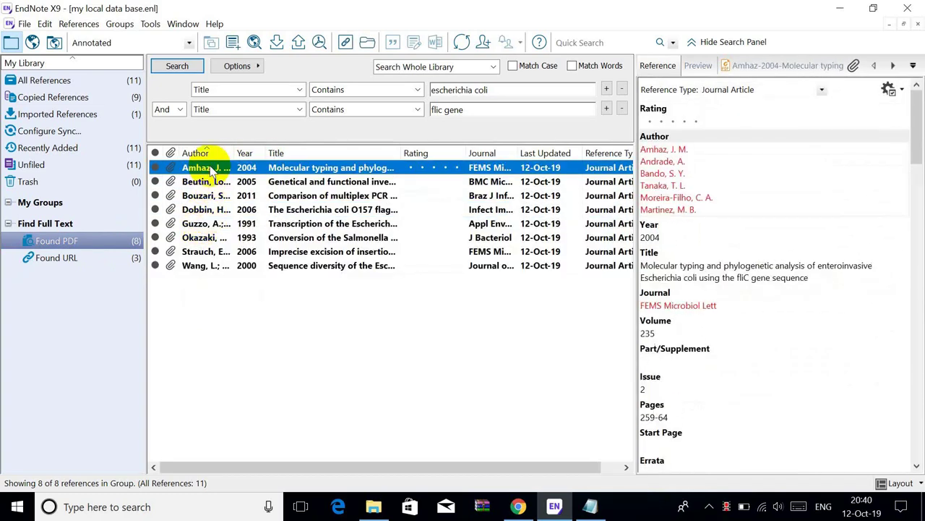
- Place EndNote beside Notepad and add the notes "my local databse has 11 references" and "ENDNOTE find for you 8 PDFs full text from 11"
left_click_drag(241, 6, 29, 77)
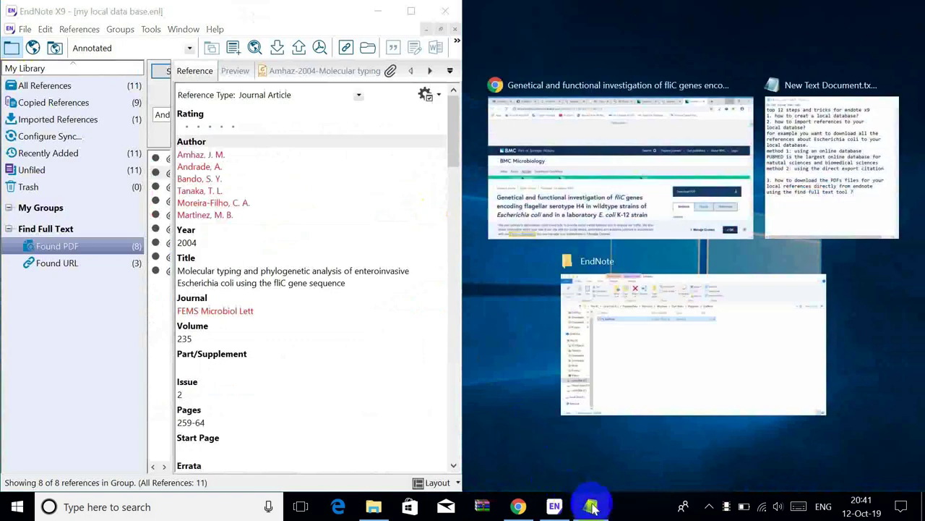
left_click(590, 506)
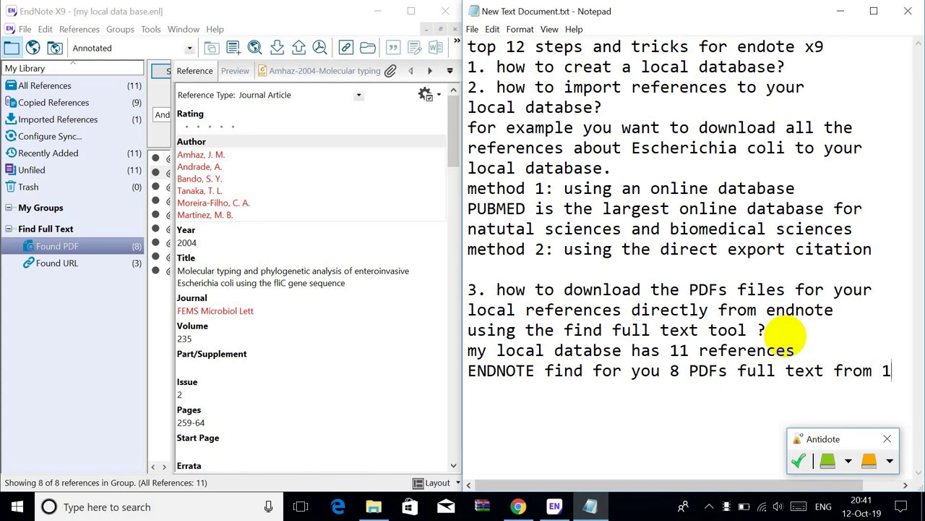
- Maximize EndNote, widen the reference pane, and read the attached PDFs of the 2004 molecular typing and 2005 fliC investigation articles
left_click(289, 10)
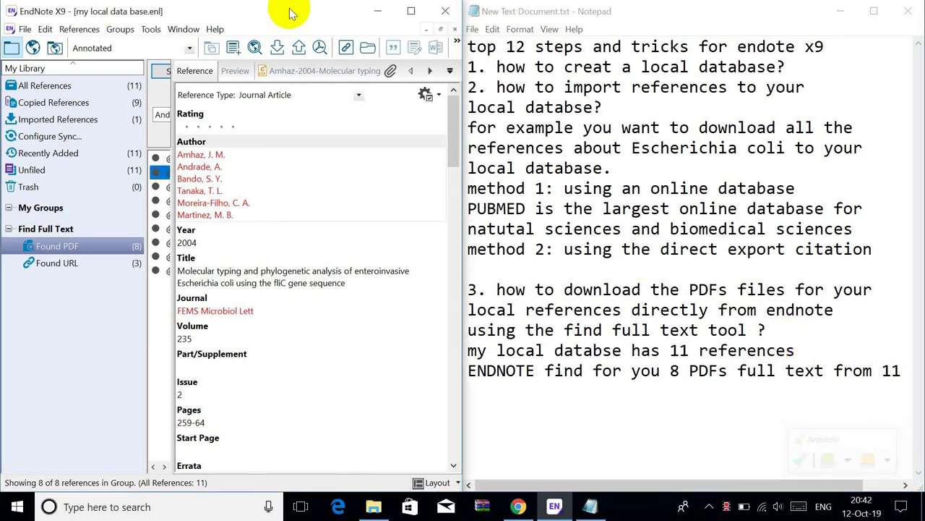
double_click(413, 10)
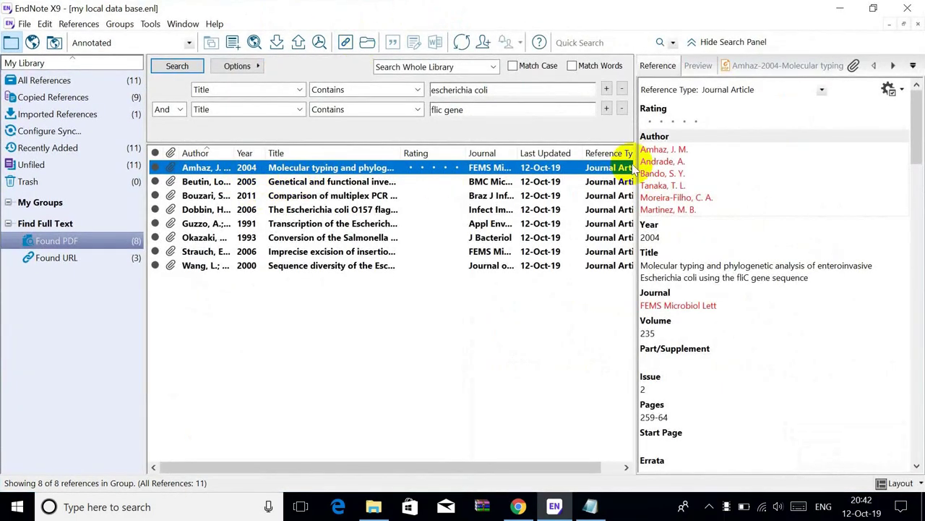
left_click_drag(634, 163, 481, 153)
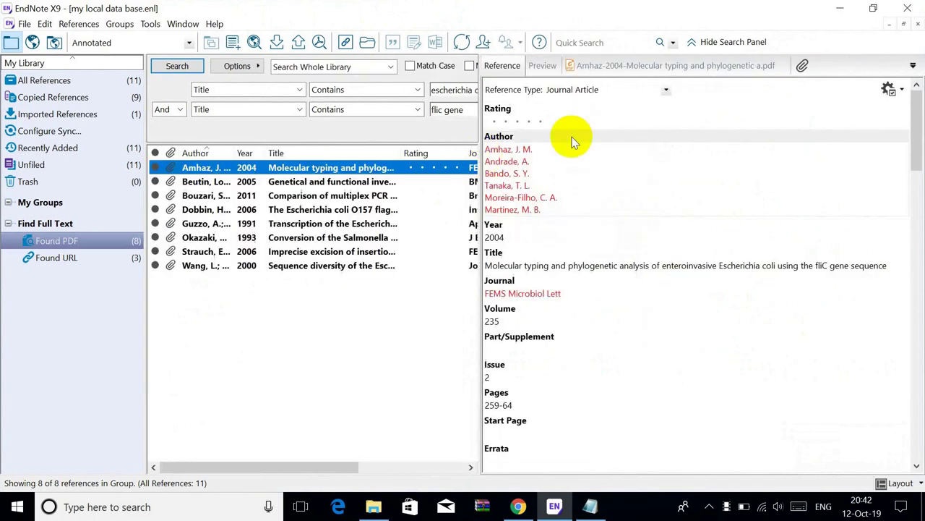
left_click(678, 66)
scroll(634, 192, "down", 10)
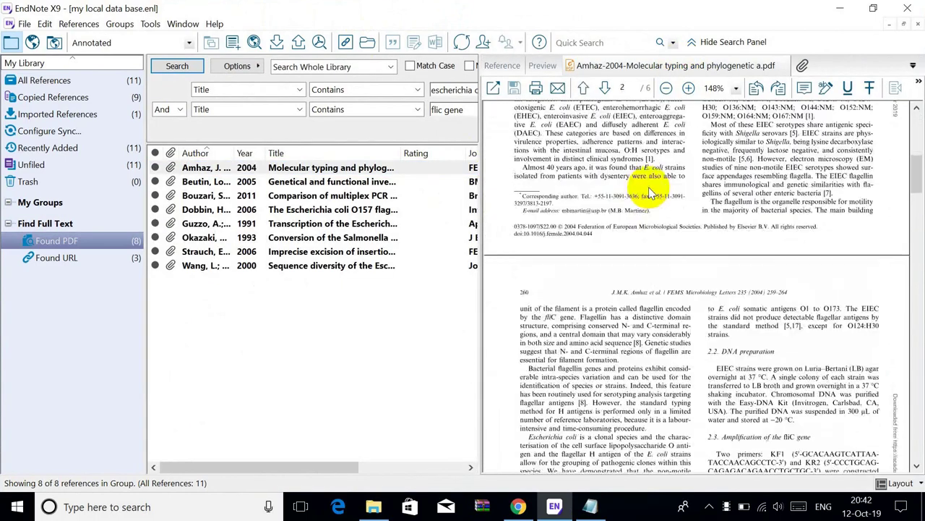
scroll(651, 192, "down", 10)
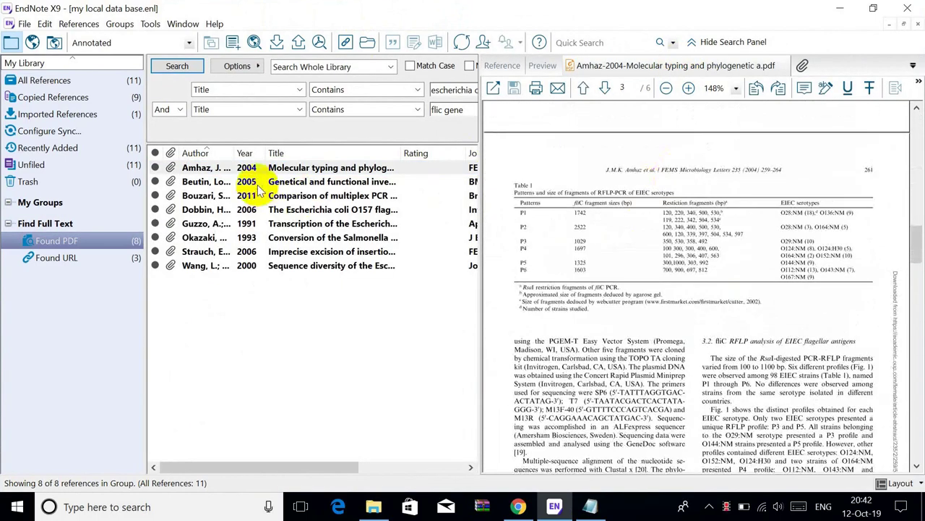
left_click(249, 182)
scroll(632, 182, "down", 8)
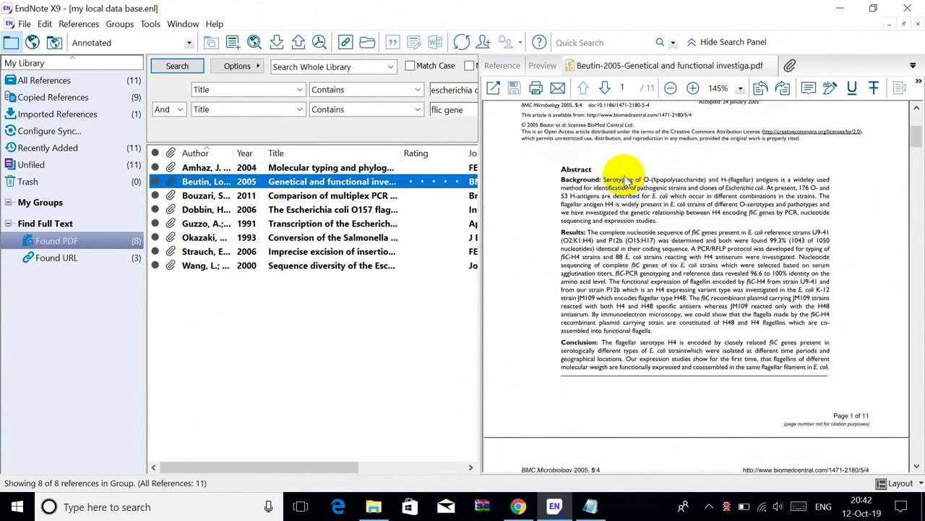
- Read through the attached PDFs of the 2005 fliC, 2011 multiplex PCR, 2006 O157 flagella and 2000 sequence diversity articles
scroll(632, 183, "down", 8)
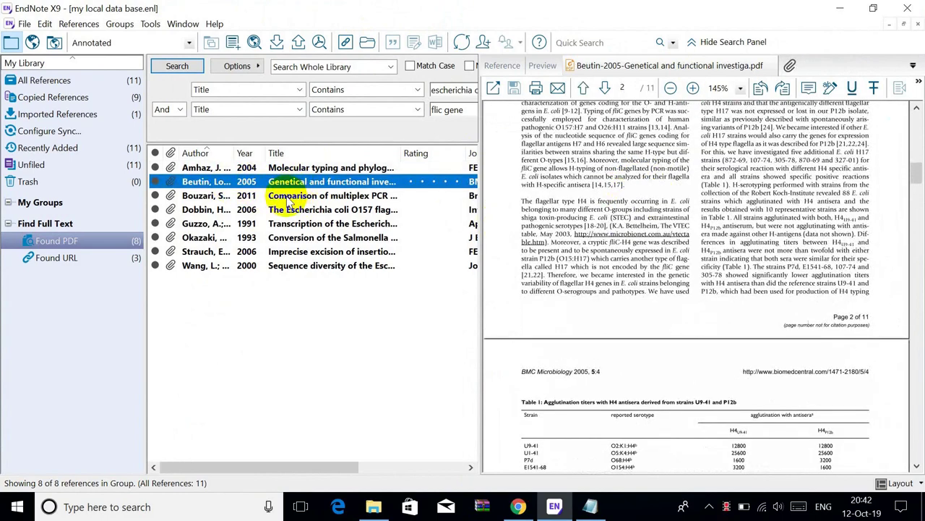
left_click(288, 201)
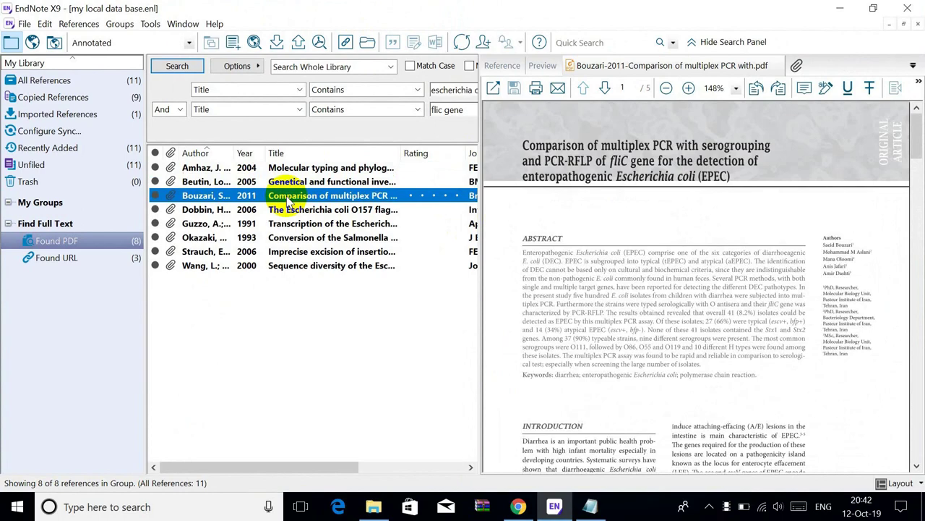
left_click_drag(915, 173, 917, 419)
left_click(278, 210)
left_click_drag(917, 120, 917, 390)
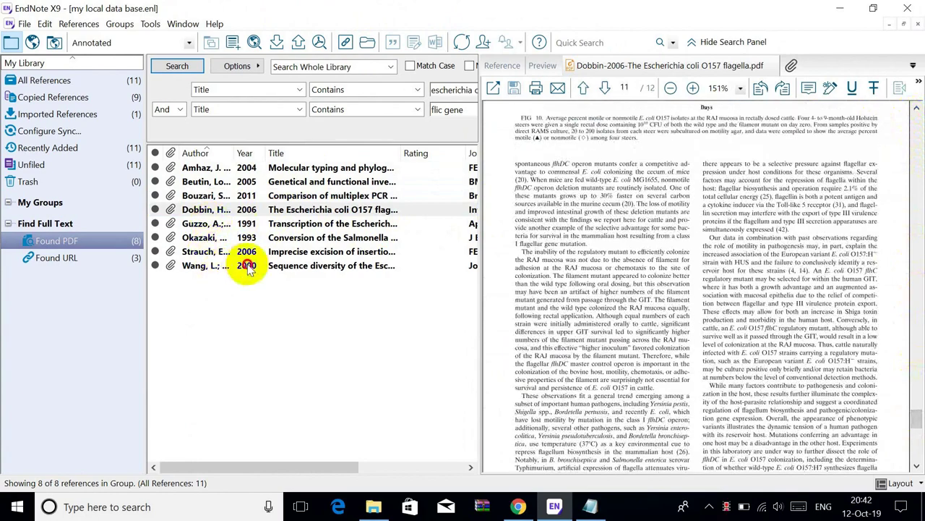
left_click(246, 266)
left_click_drag(916, 141, 916, 463)
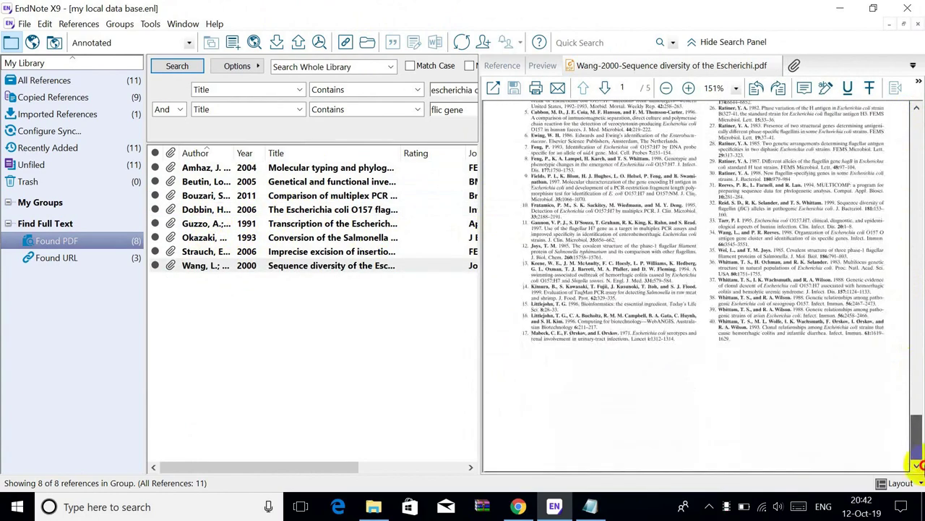
- Read the attached PDF of the 1993 Salmonella flagellin gene article in a widened preview, then narrow the preview pane
left_click(269, 238)
left_click_drag(913, 117, 915, 412)
left_click_drag(481, 274, 340, 269)
left_click_drag(915, 412, 915, 123)
left_click_drag(340, 243, 676, 241)
- Show all references in the library, place EndNote beside Notepad, and go to the end of the notes
left_click(81, 80)
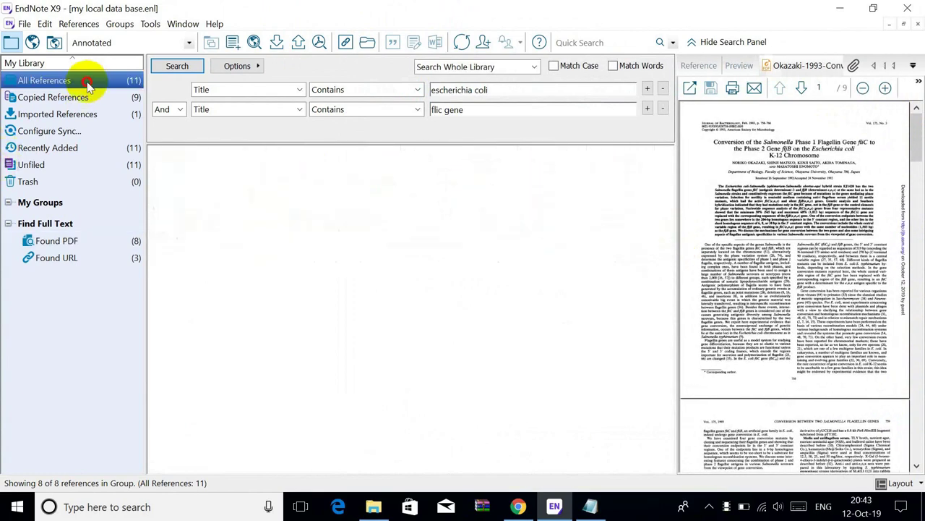
left_click_drag(383, 8, 3, 217)
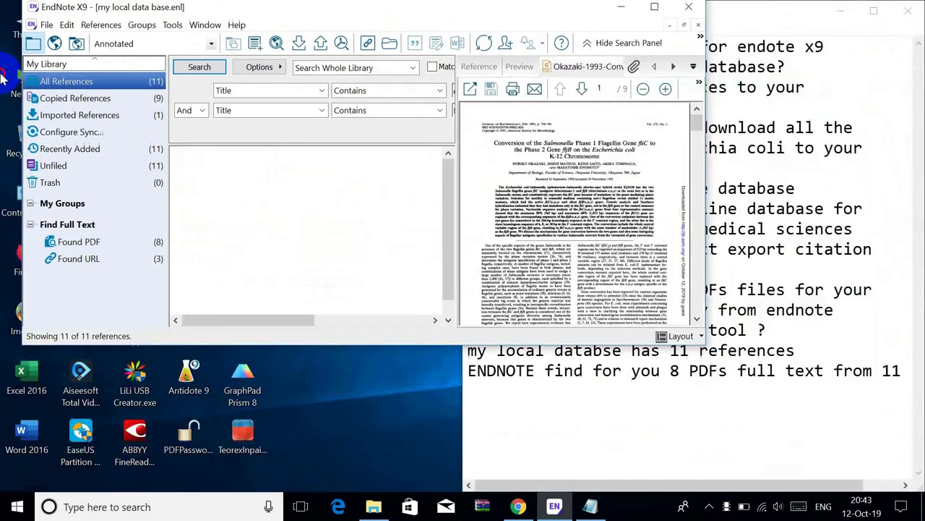
left_click(897, 370)
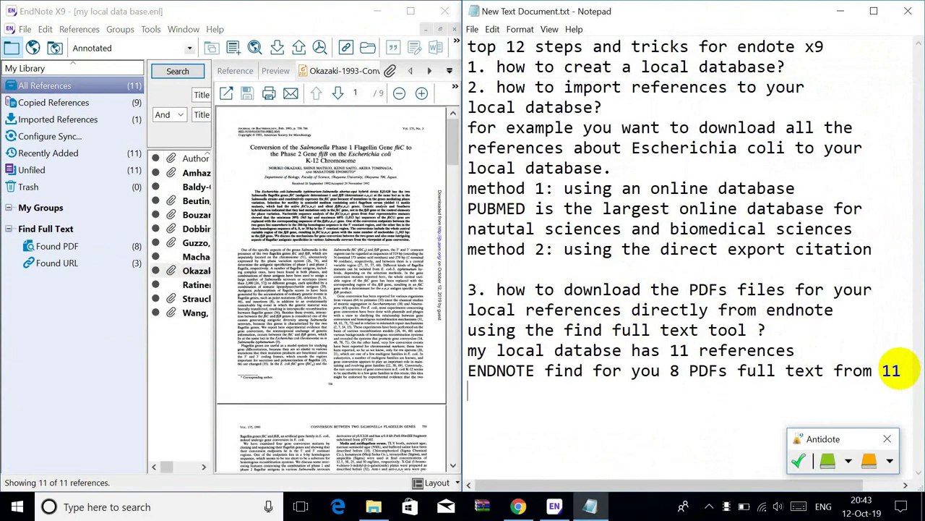
- Add the heading "4. how to add ENDNOTE to microsoft word?" below the existing notes, separated by a blank line
key("Return")
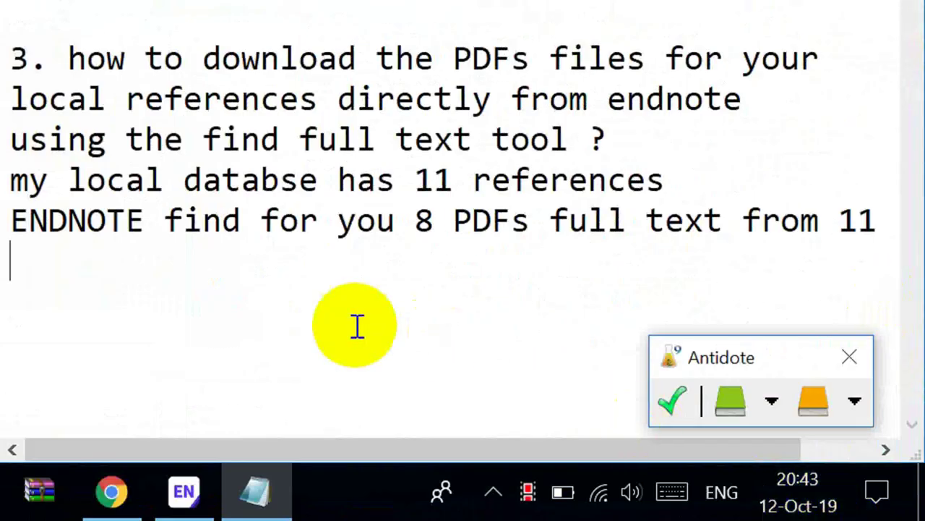
key("Return")
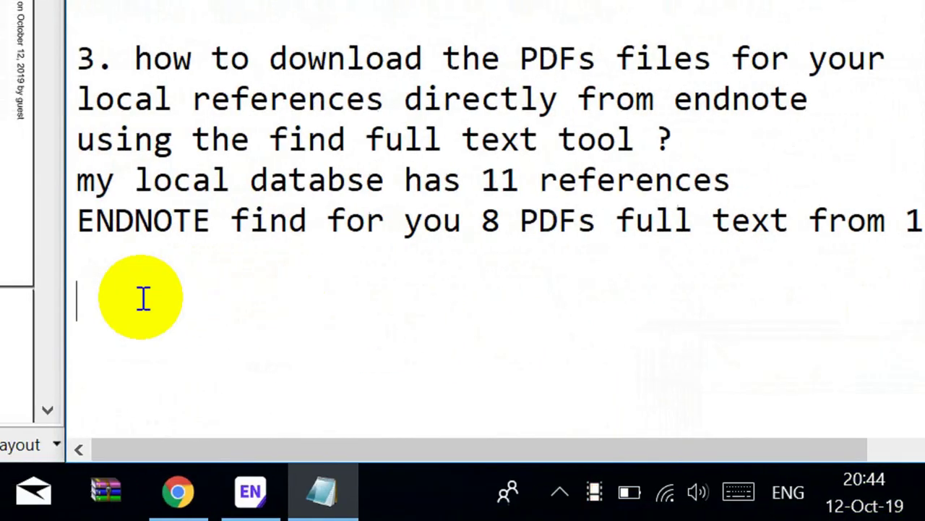
type("4. how")
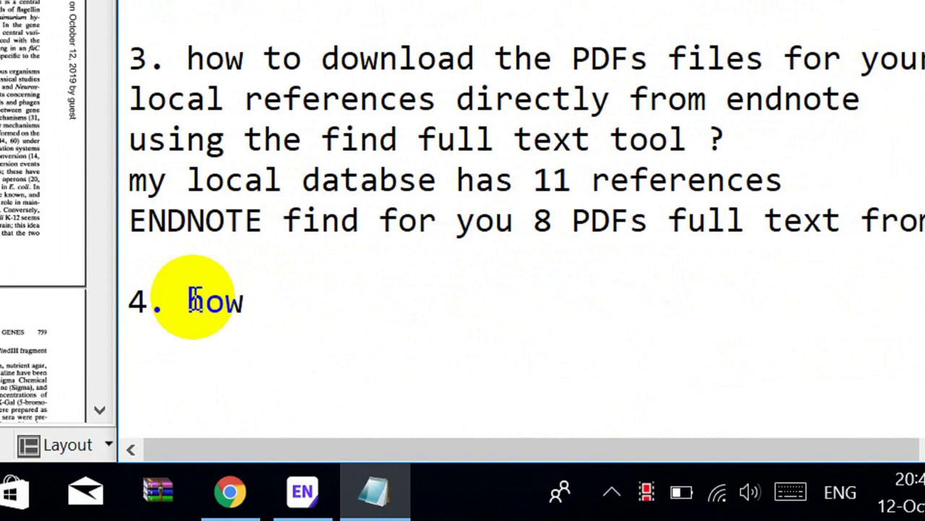
type(" to add ")
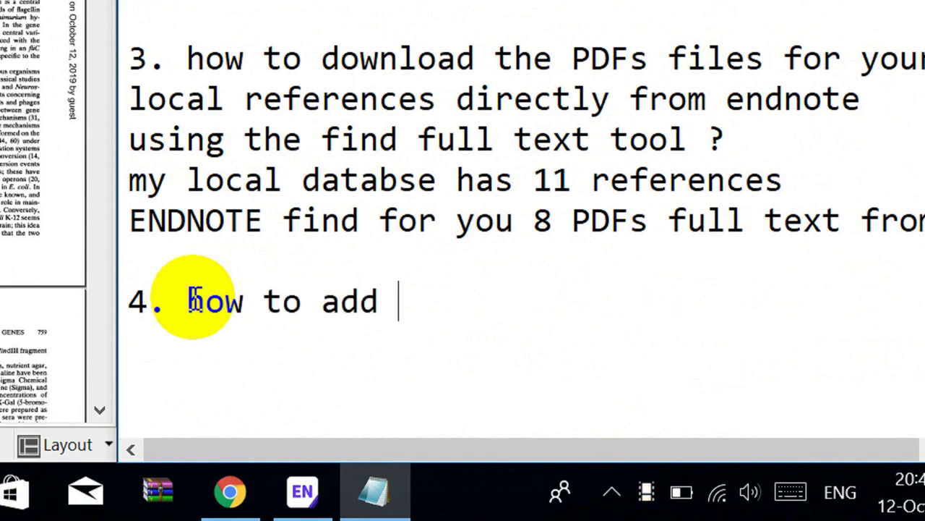
type("ENDNOTE")
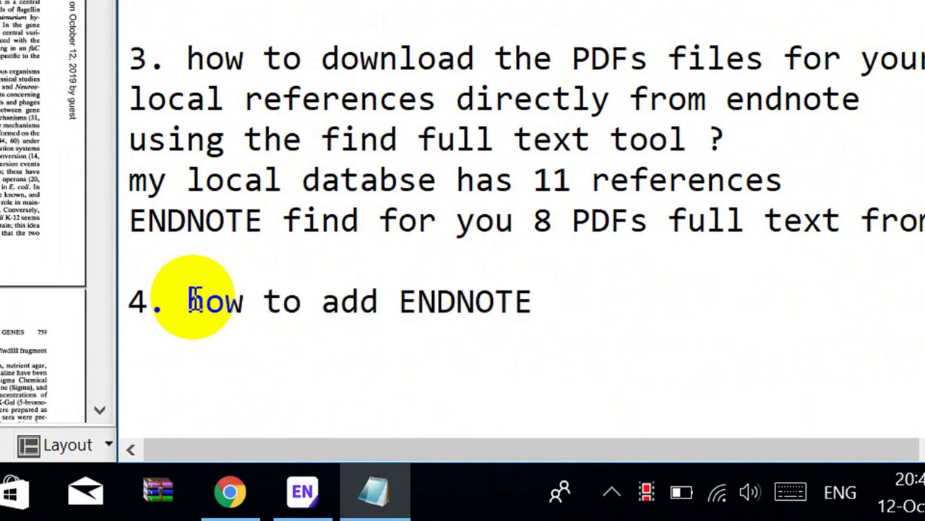
type(" to you")
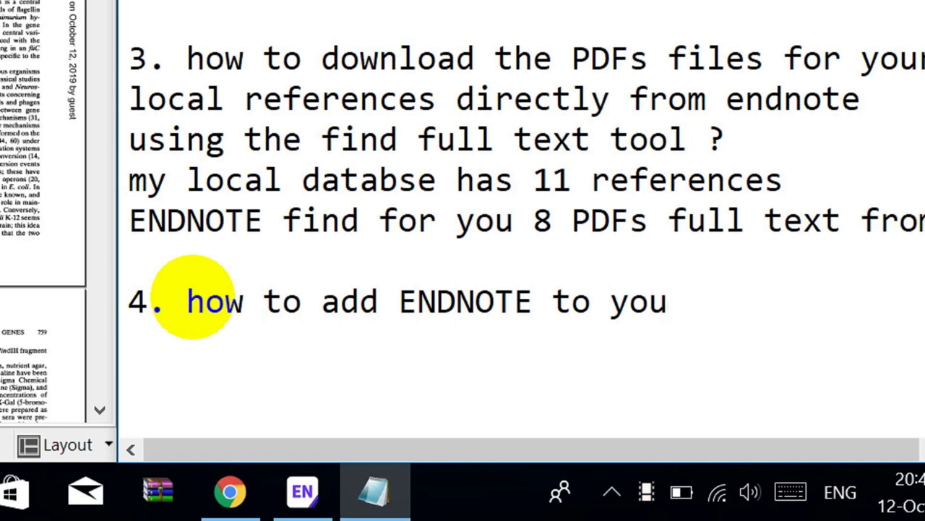
type("r")
key("BackSpace")
key("BackSpace")
key("BackSpace")
key("BackSpace")
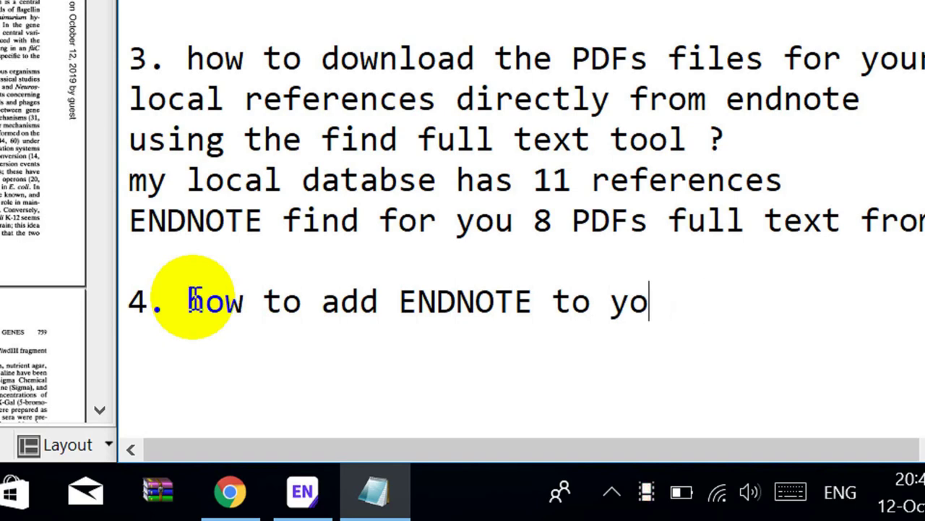
type("microso")
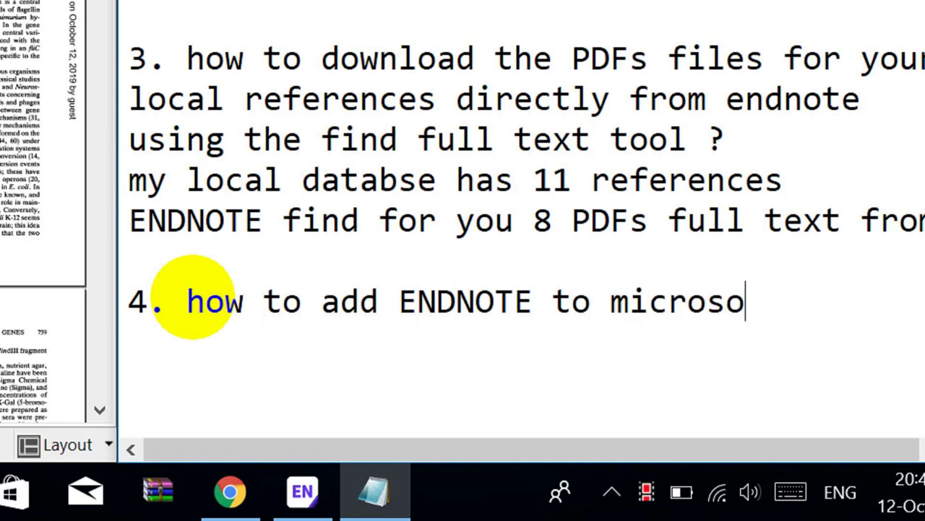
type("ft word")
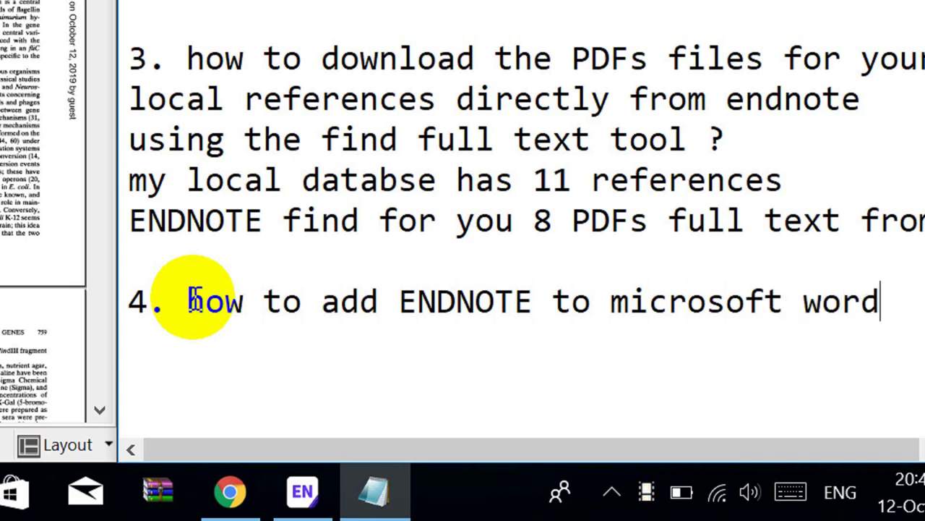
type("?")
- Under heading 4, add the note "automatically: endnote should be added automatically to microsoft word" over two lines
key("Return")
type("au")
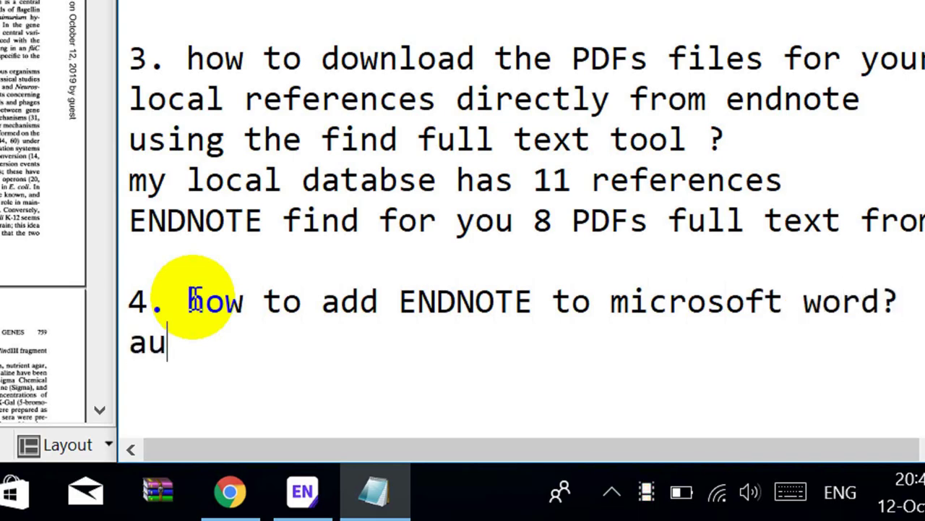
type("tomatically")
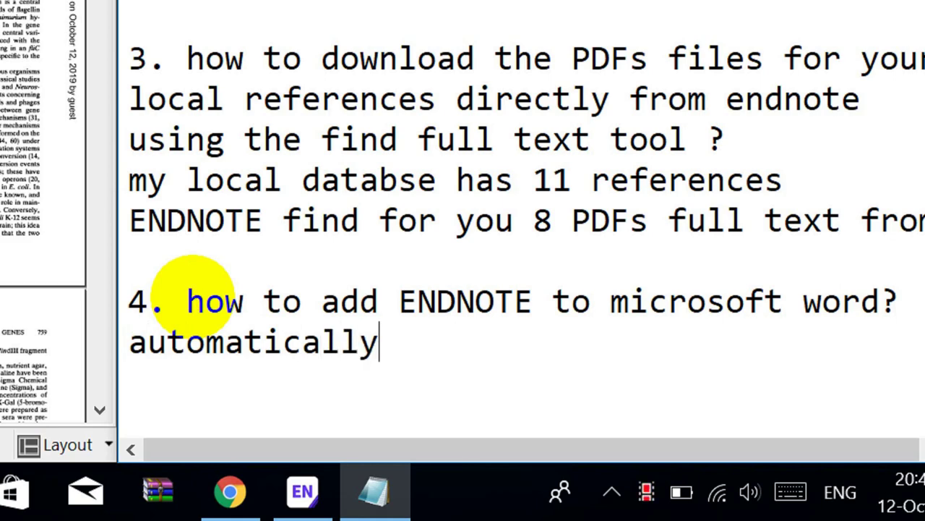
type(": endnote")
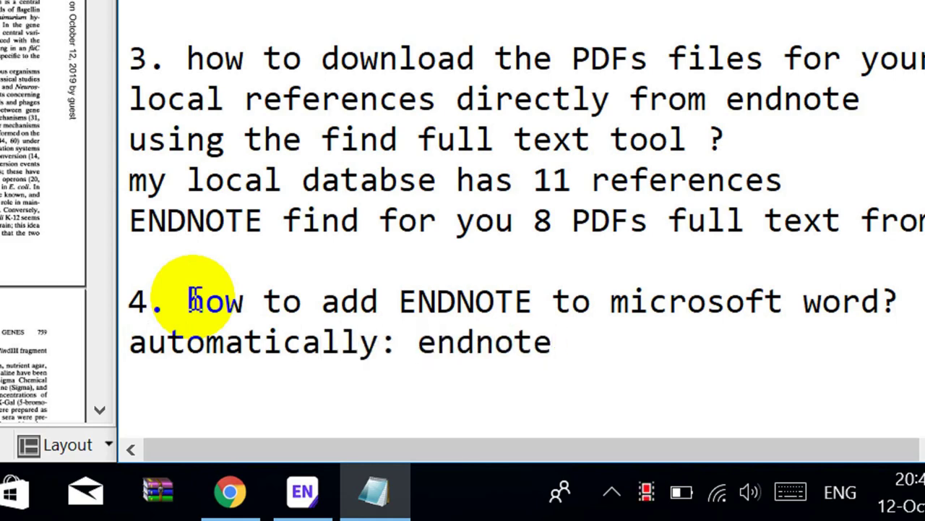
type(" should")
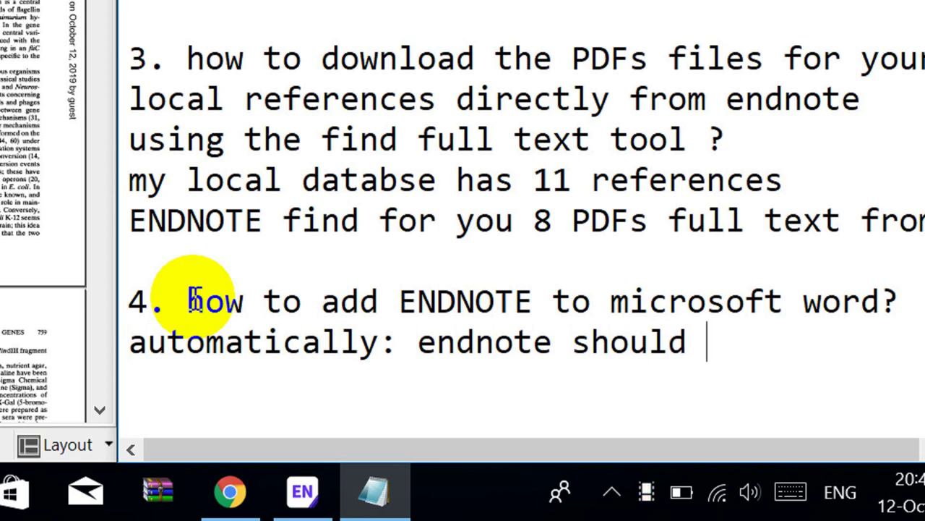
type(" be added")
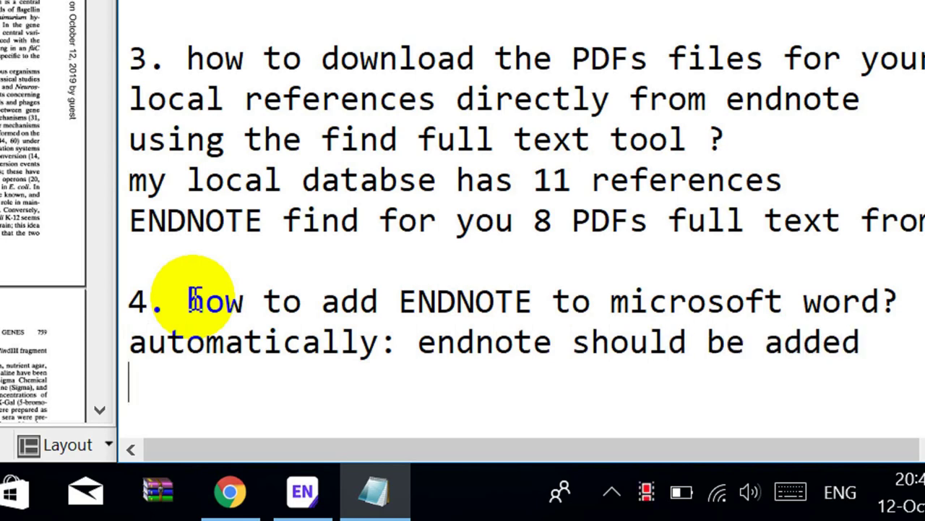
key("Return")
type("automa")
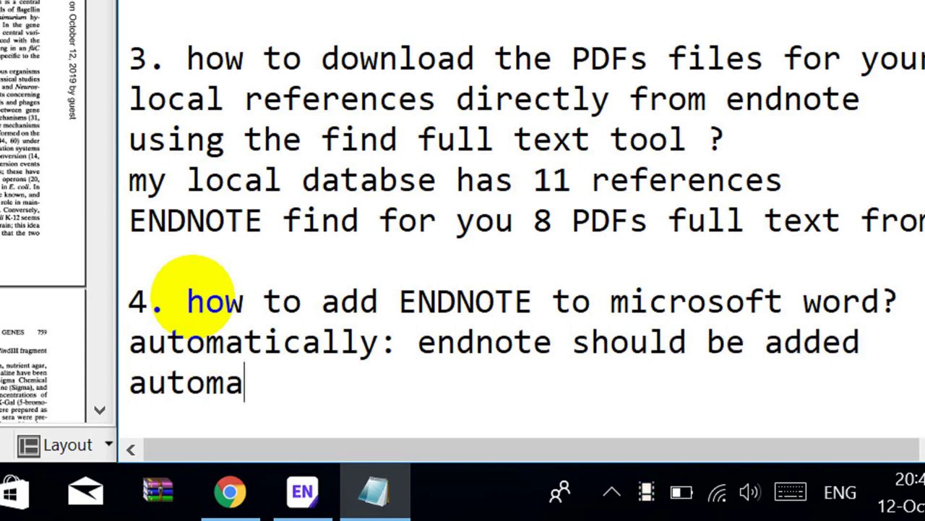
type("tically ")
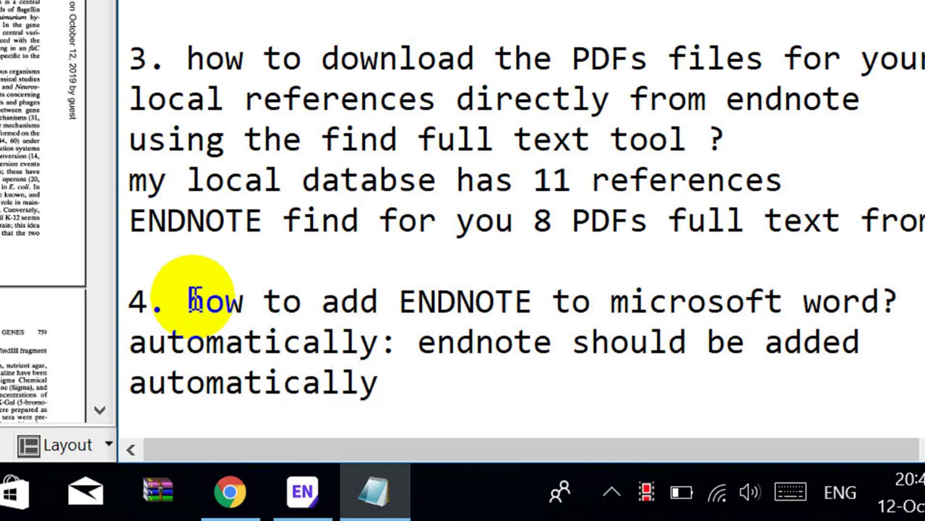
type("to ")
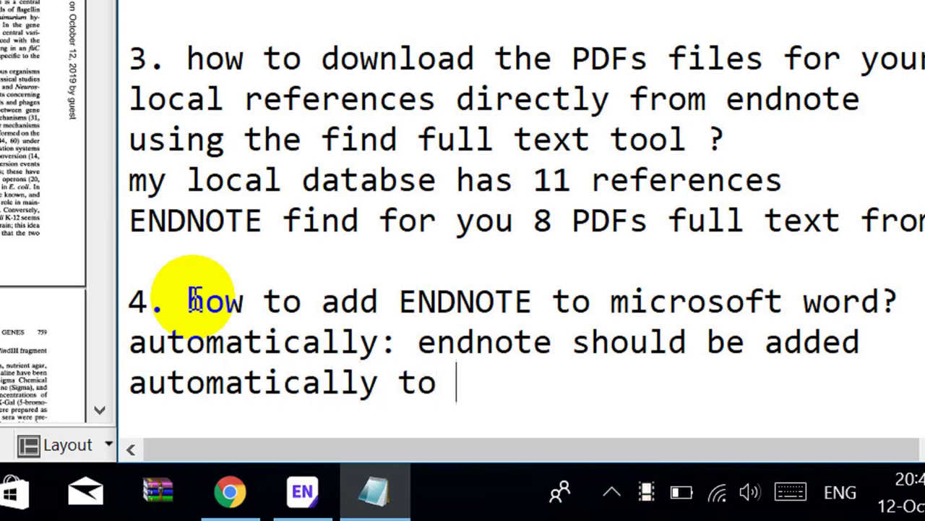
type("microsoft word")
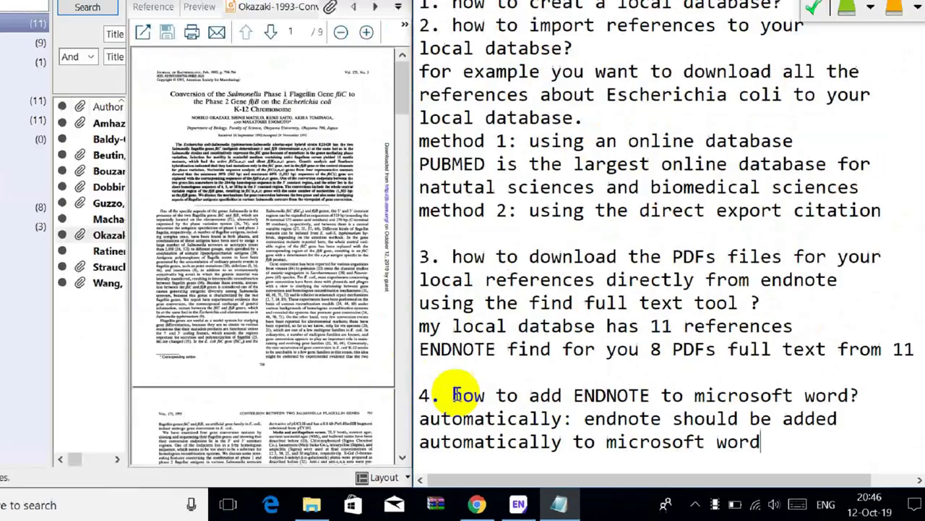
- Clear the open windows, create a blank document in Word 2016, and display its EndNote X9 tools
left_click(788, 9)
left_click(378, 11)
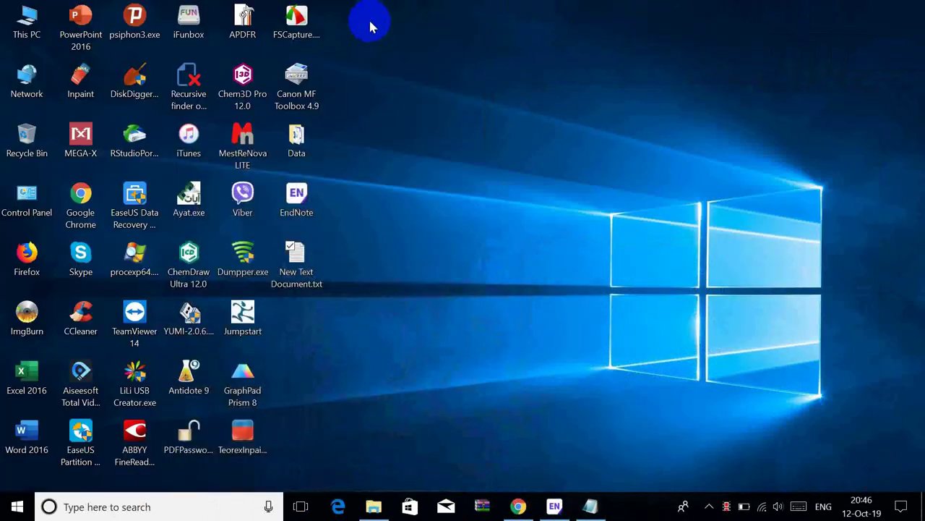
double_click(27, 438)
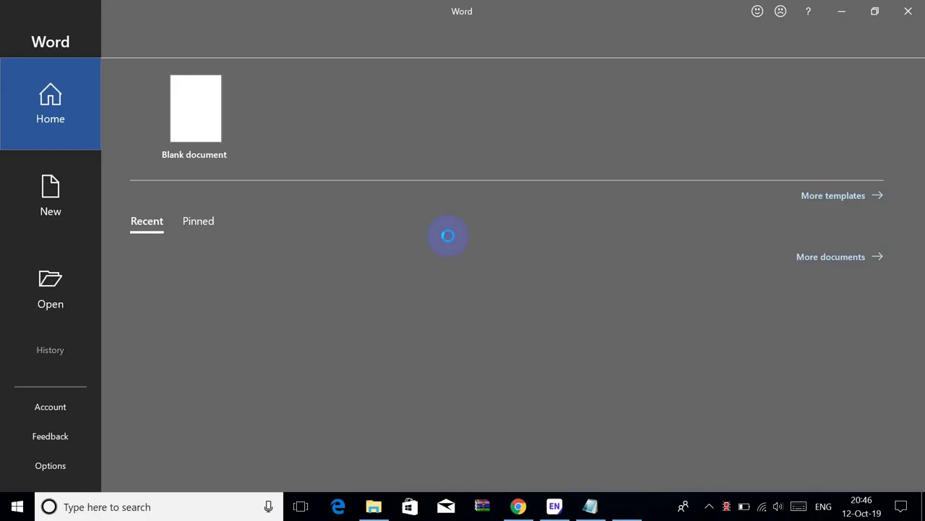
left_click(175, 100)
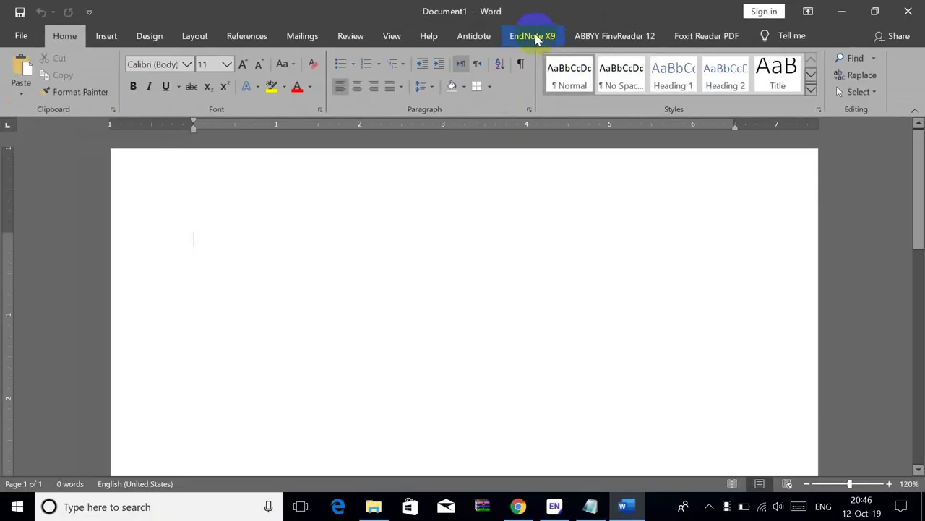
left_click(764, 58)
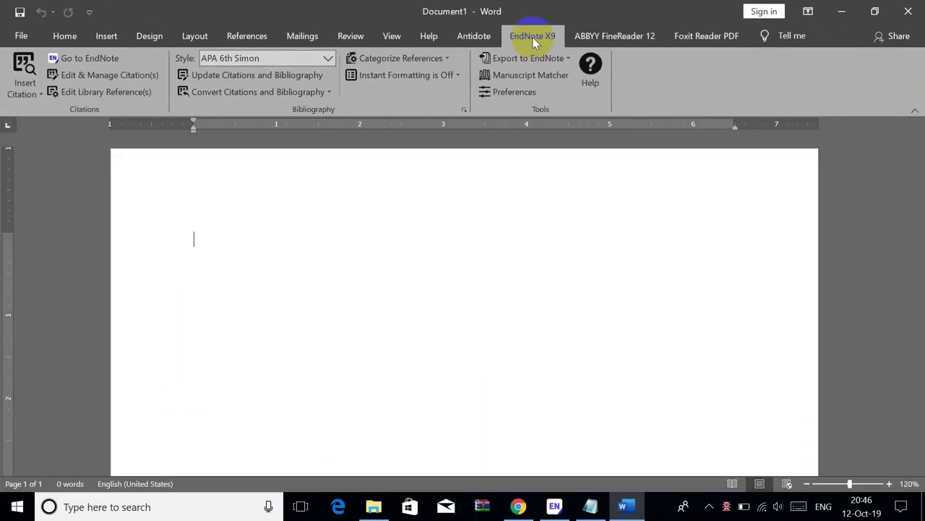
- Switch to Notepad, delete all the notes, and dismiss the floating Antidote toolbar
left_click(590, 506)
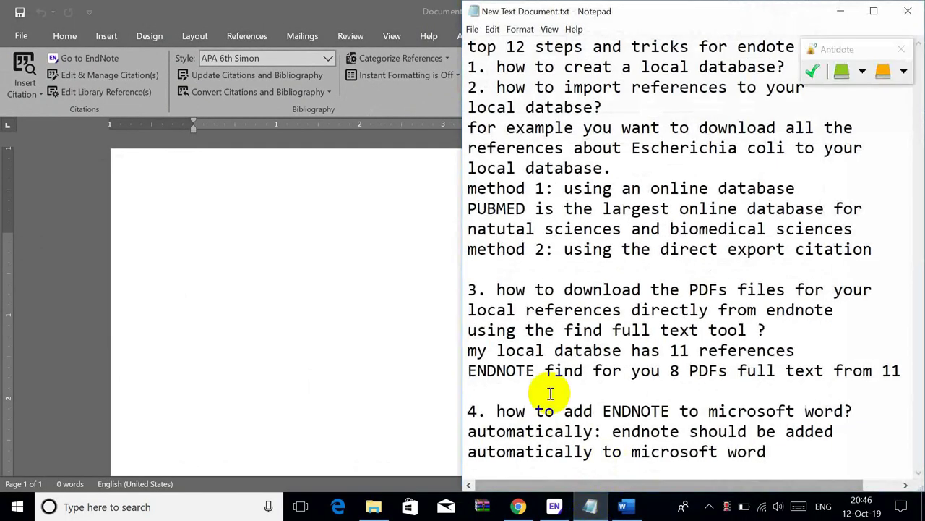
key("ctrl+a")
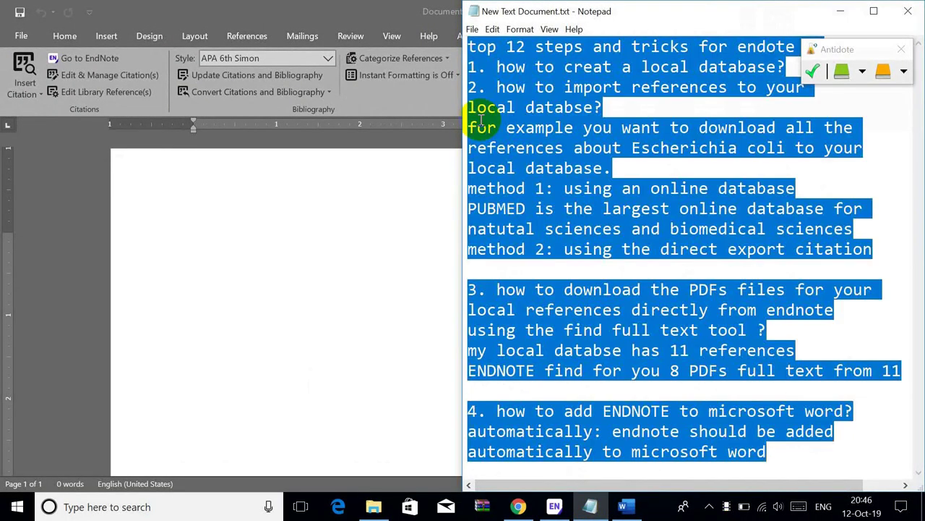
key("Delete")
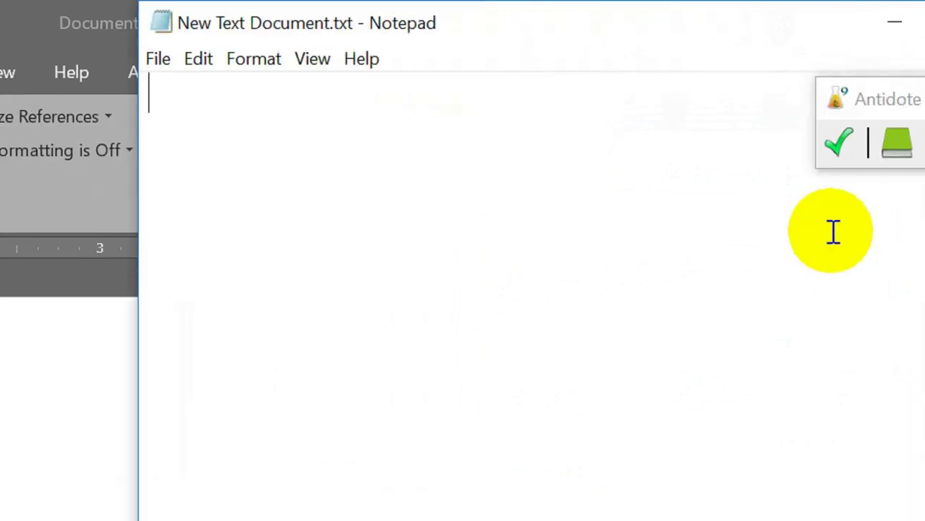
mouse_move(924, 107)
left_mouse_down()
mouse_move(924, 434)
mouse_move(923, 97)
left_mouse_up()
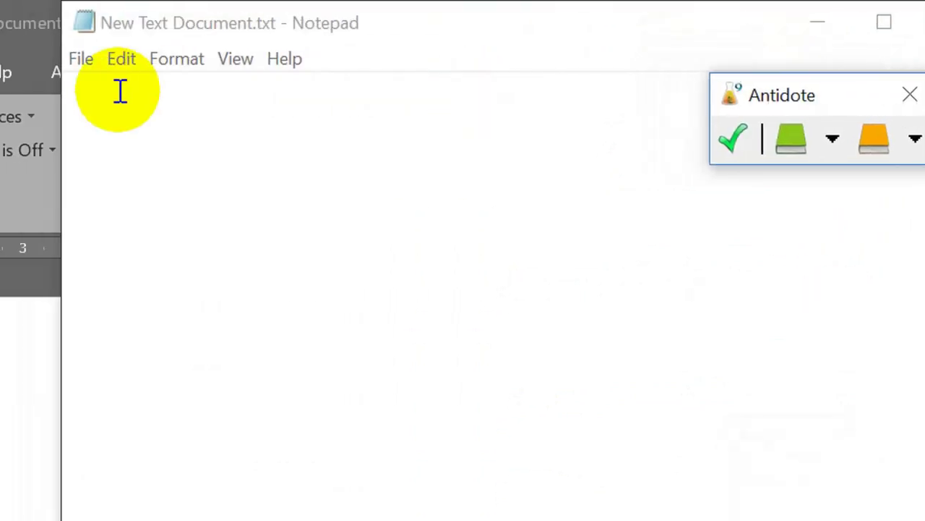
left_click(910, 95)
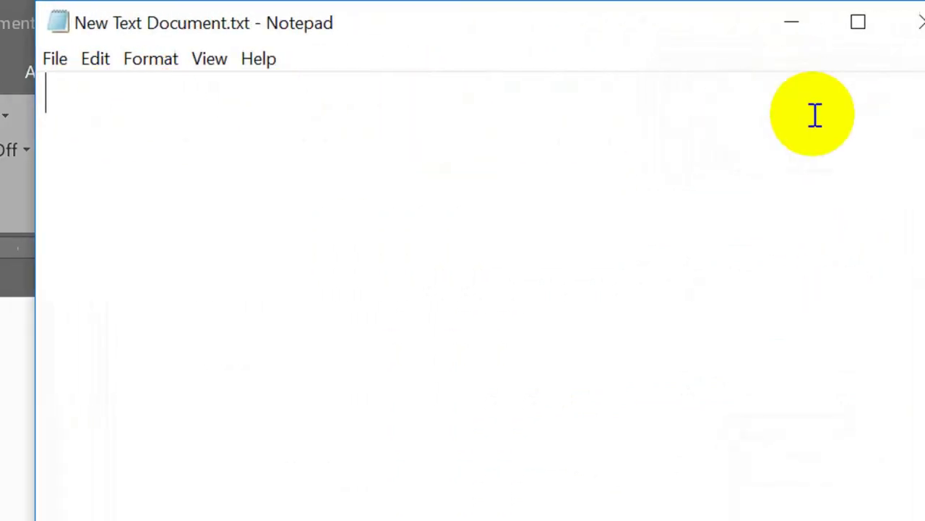
- Write the note "if you don't find endnote i your word then you can add it maually" over two lines
type("if ")
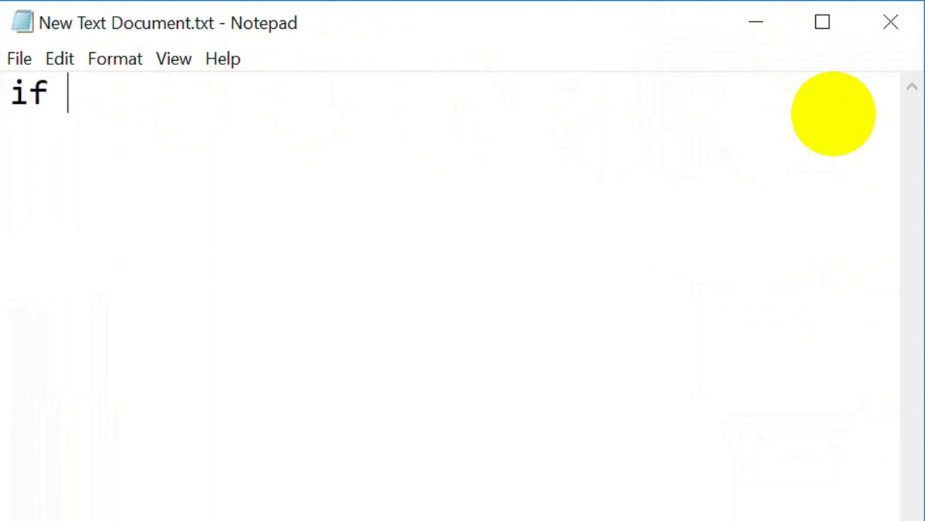
type("you don;")
key("BackSpace")
type("'t fo")
key("BackSpace")
type("i")
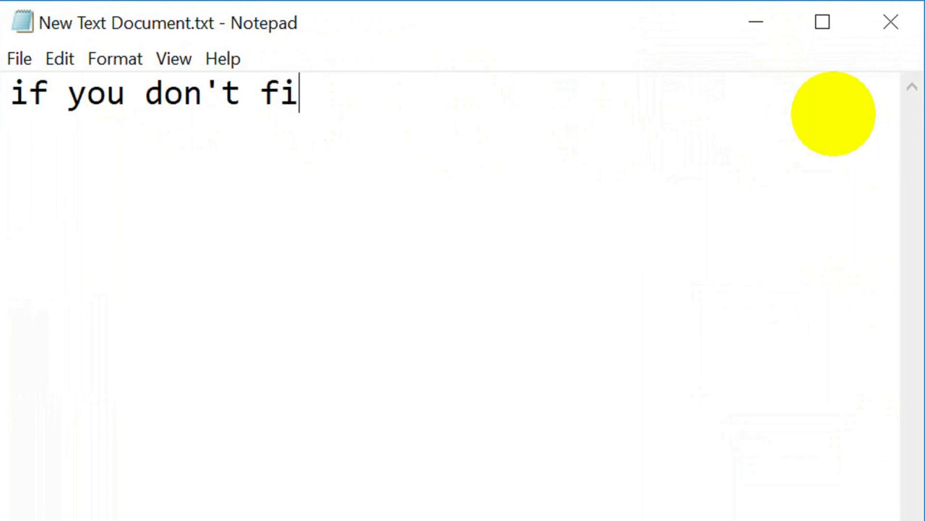
type("nd endnote")
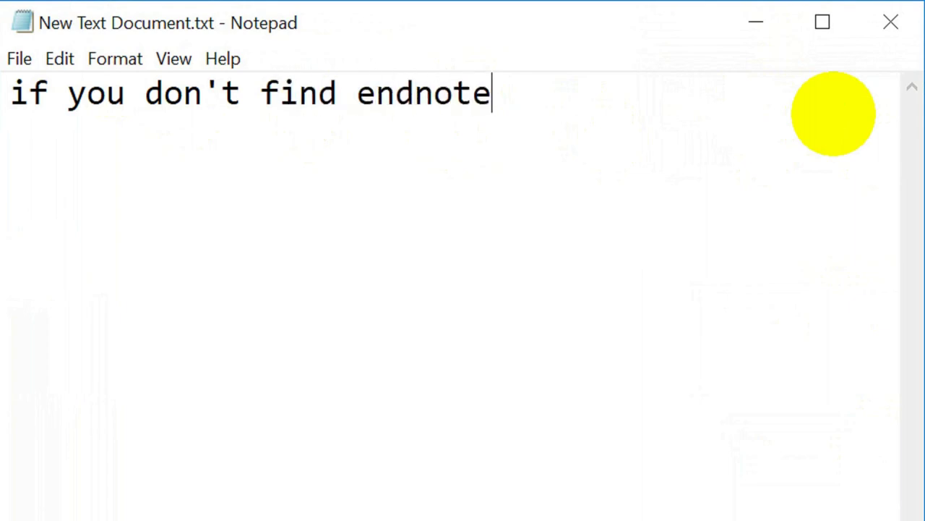
type(" i your ")
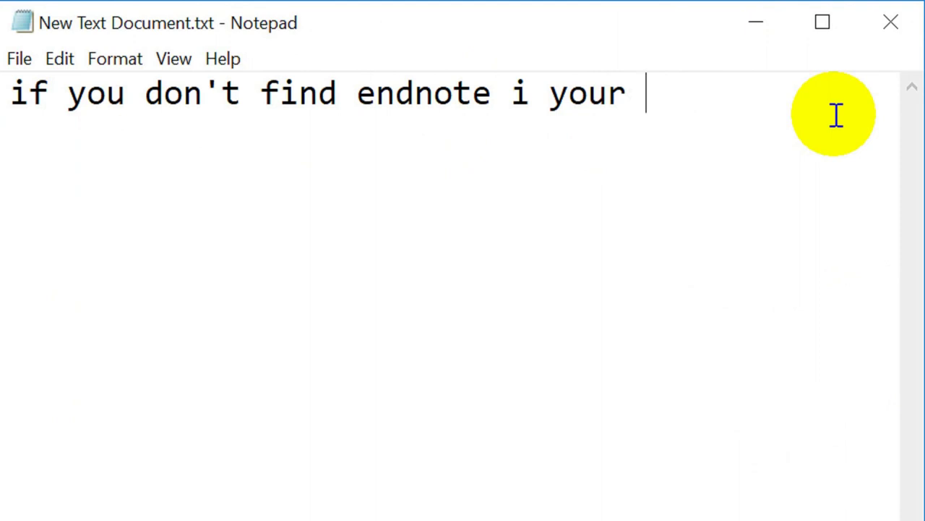
type("word ")
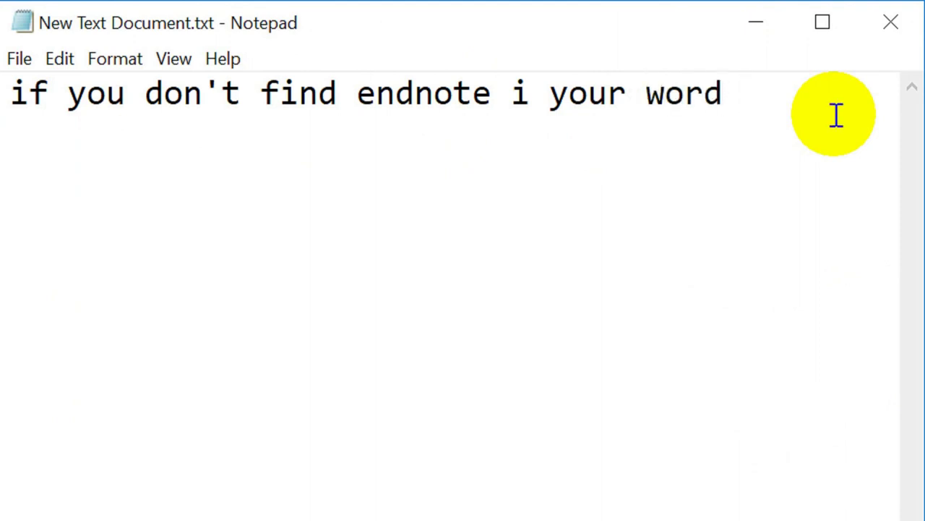
type("then ")
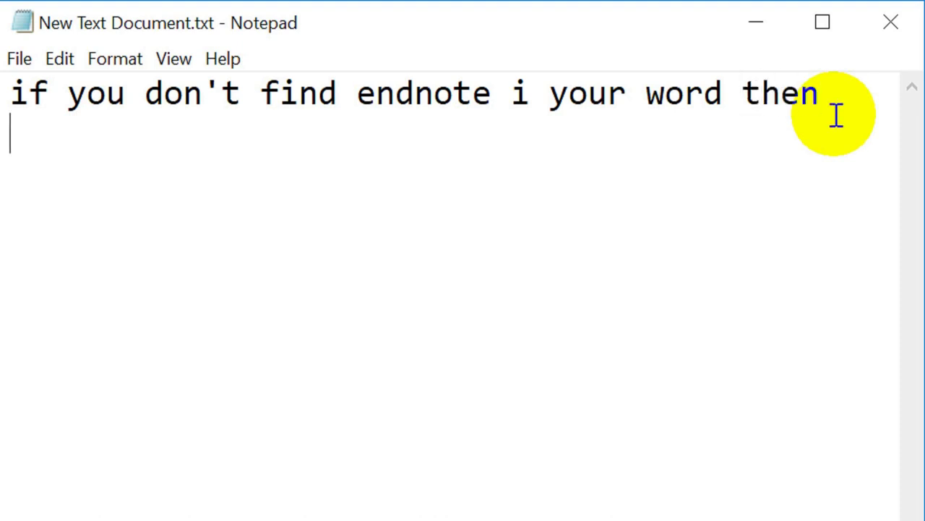
type("you can add")
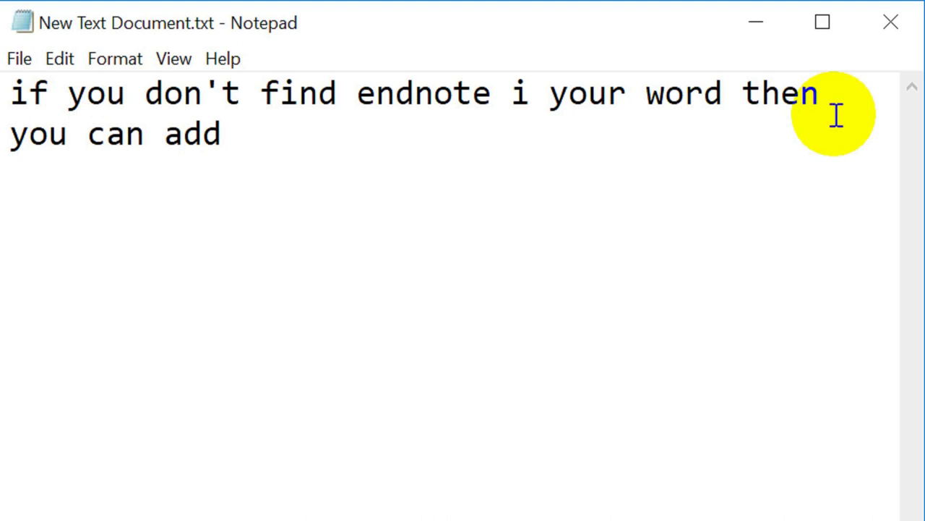
type(" it maually")
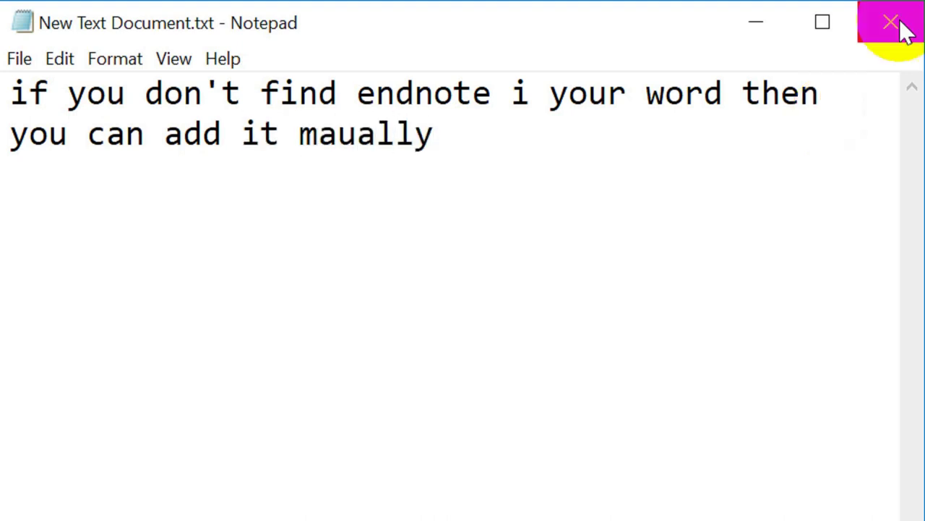
- Minimize the Notepad and Word windows, and open the EndNote X9 folder in Program Files (x86) on Local Disk (C:)
left_click(760, 25)
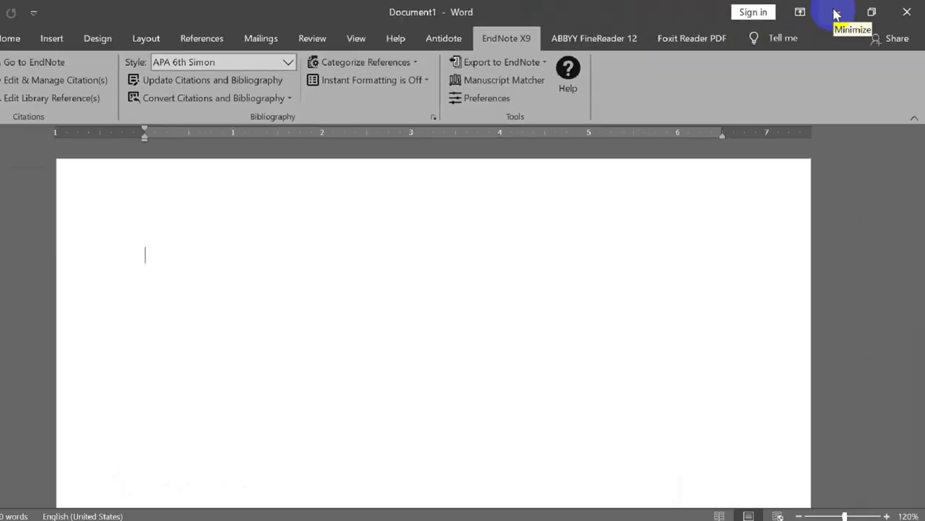
left_click(759, 24)
left_click(27, 26)
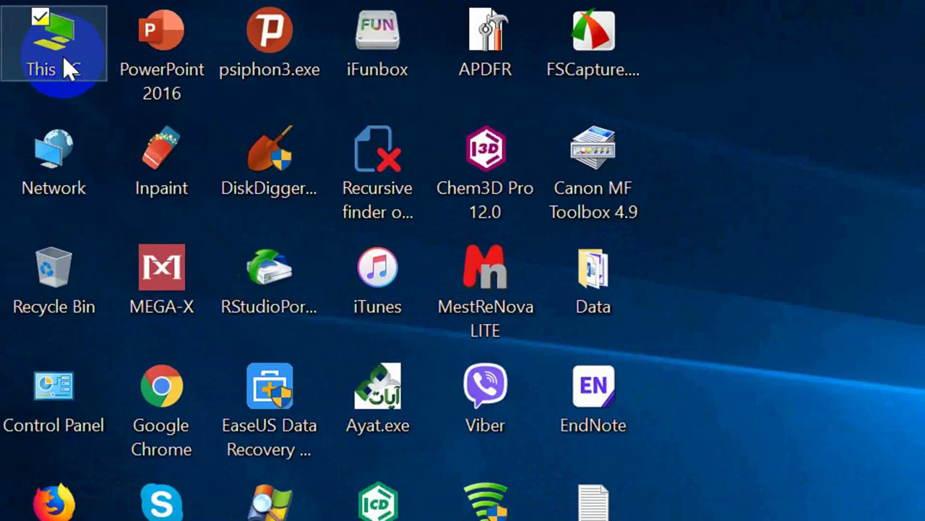
double_click(63, 58)
double_click(583, 378)
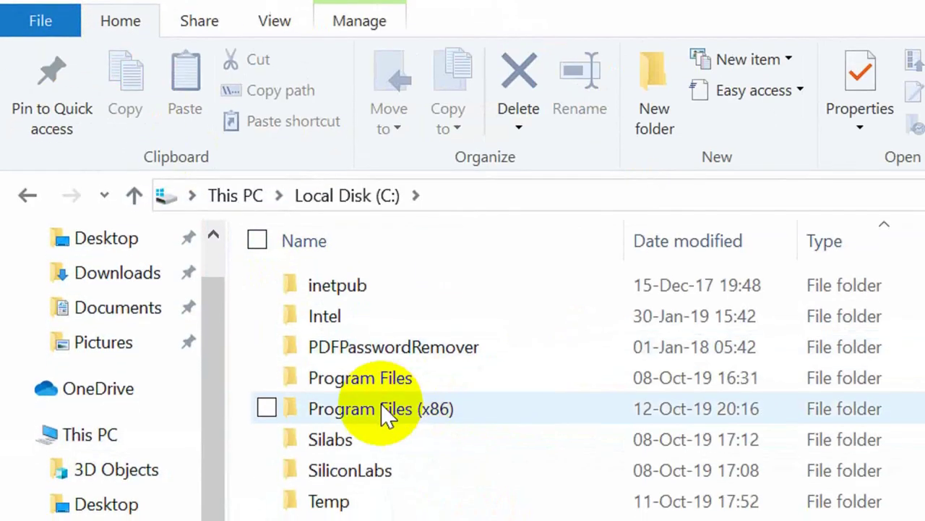
double_click(373, 423)
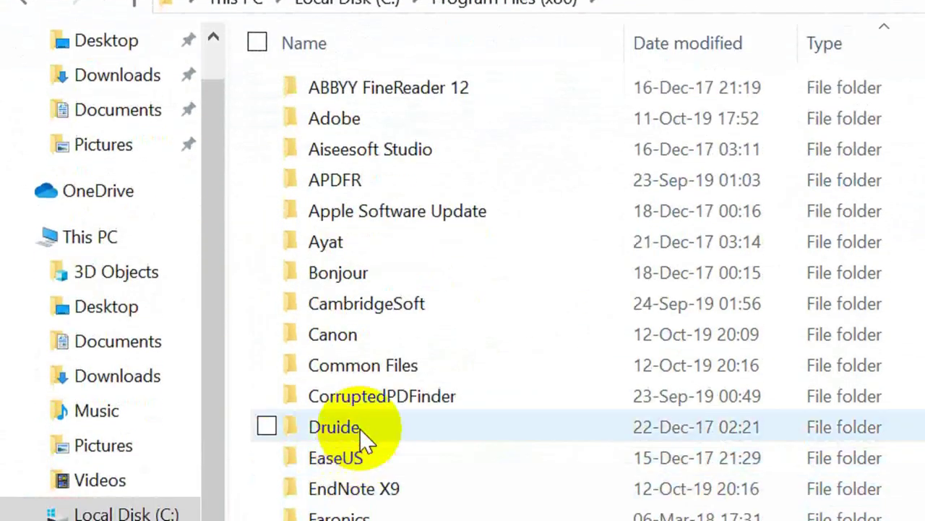
left_click(361, 428)
key("Down")
double_click(350, 423)
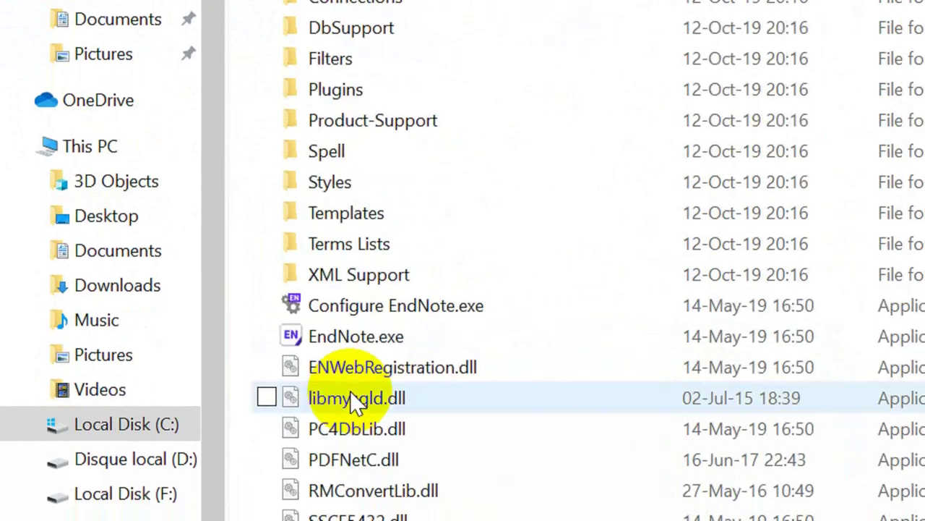
- Run Configure EndNote.exe as administrator and complete the setup with the Cite While You Write add-in for Microsoft Office selected
left_click(387, 303)
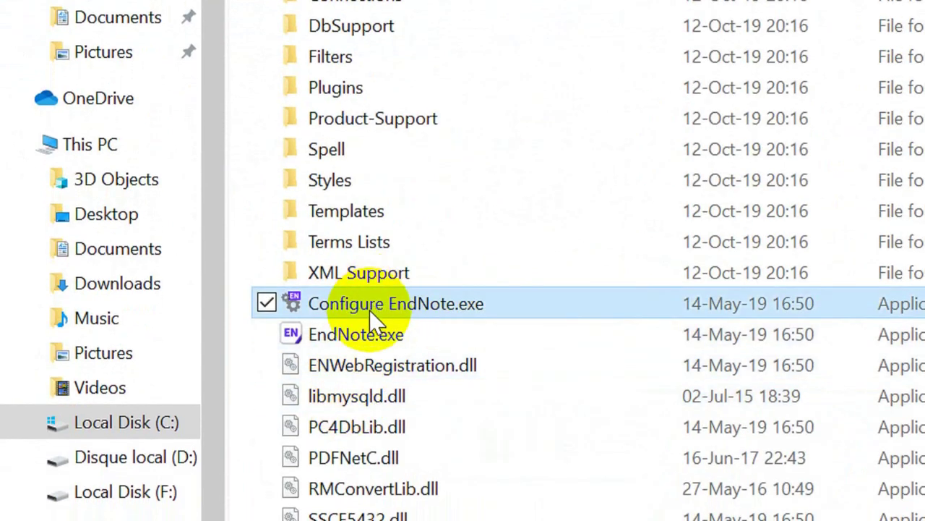
right_click(370, 309)
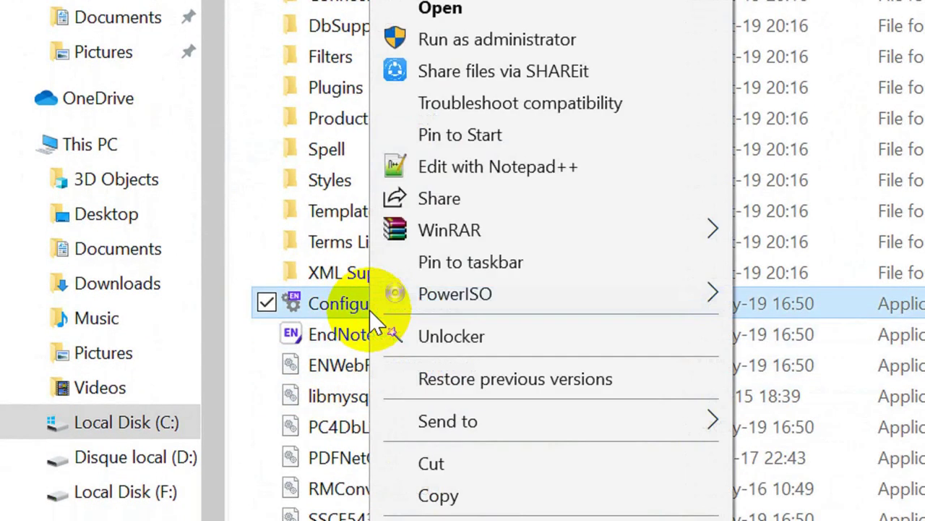
left_click(494, 59)
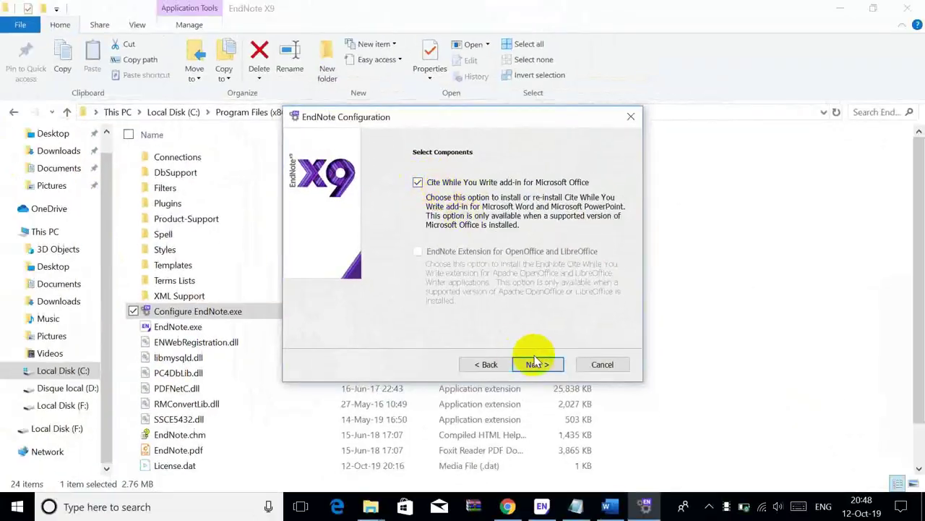
left_click(535, 363)
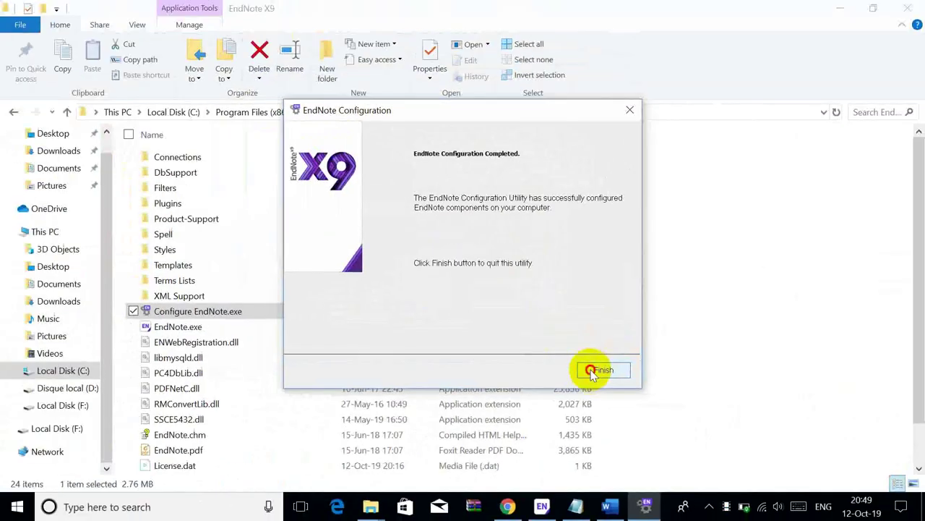
left_click(477, 262)
- Close the EndNote X9 folder, bring up the blank Word document to check its EndNote X9 tools, and close Word
left_click(890, 14)
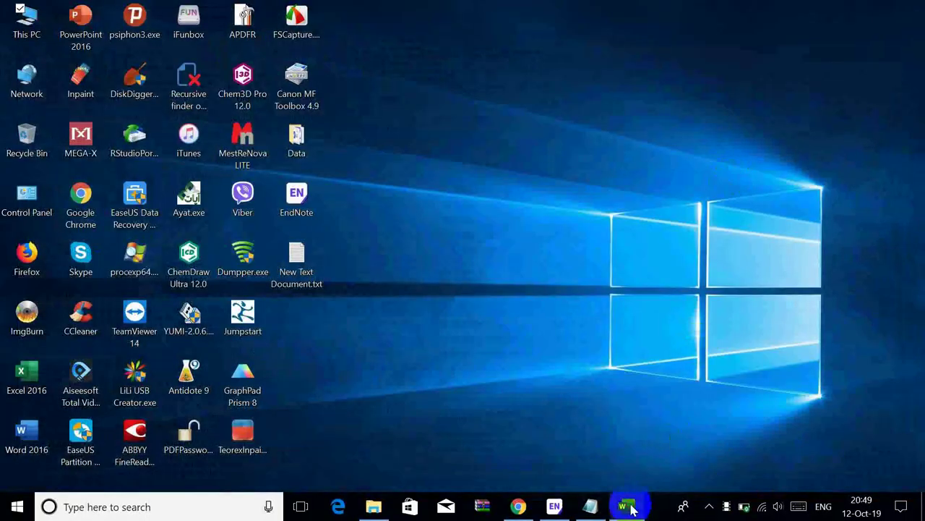
left_click(623, 506)
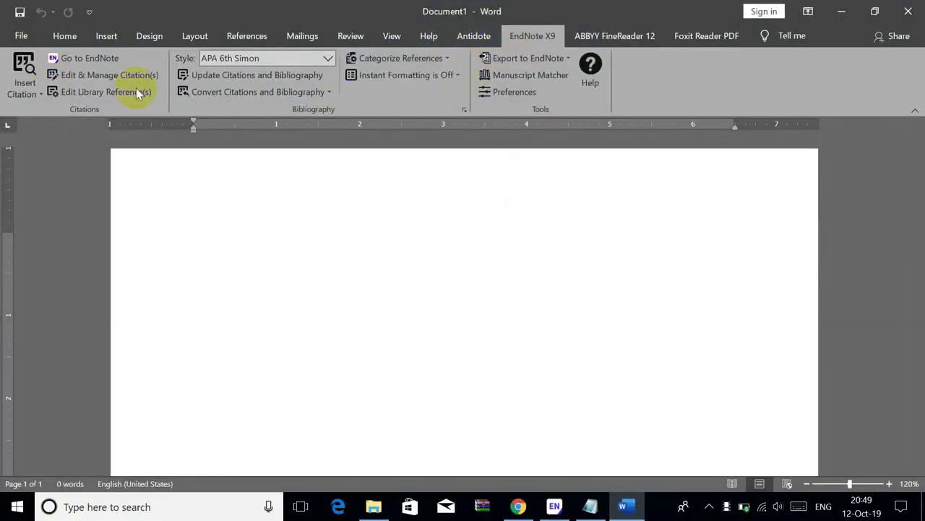
left_click(908, 11)
- Switch to Notepad and add the note "if you still can't see endnote in microsoft word , then add it from:" on a new line
left_click(591, 507)
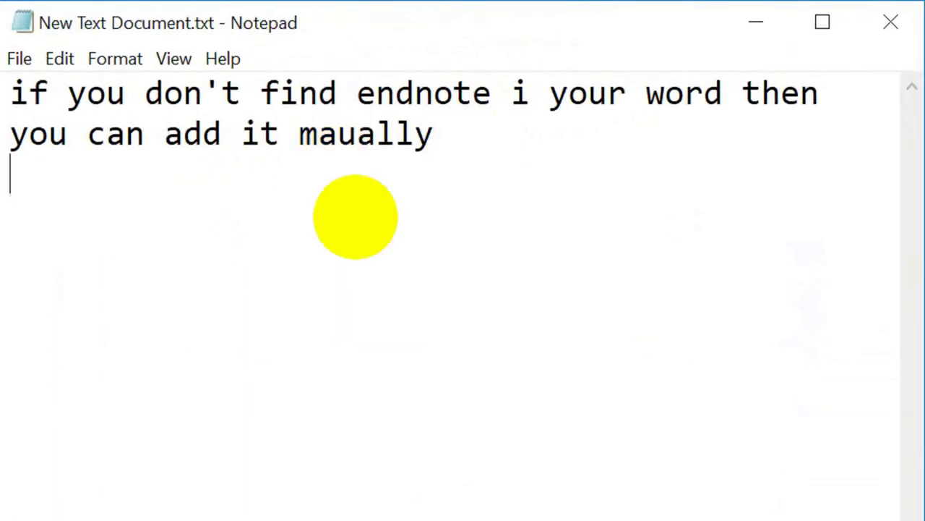
type("if you still ")
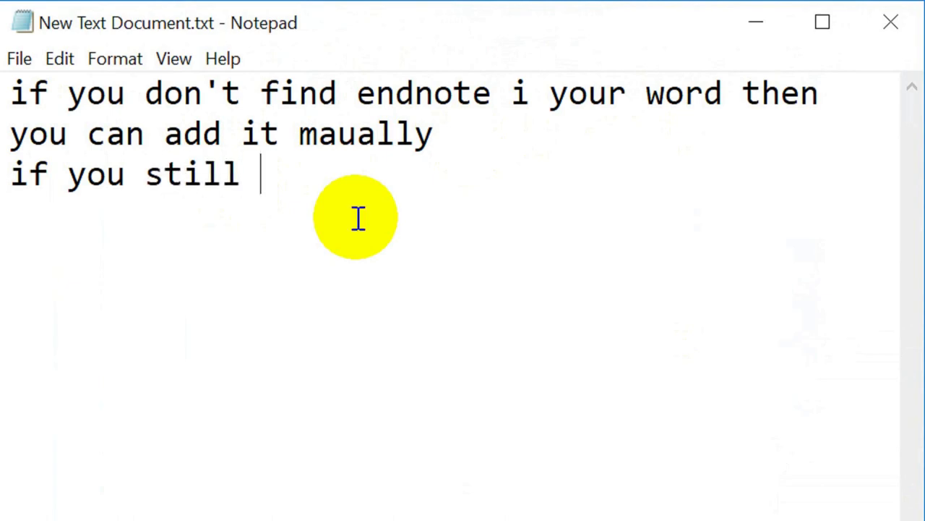
type("can;")
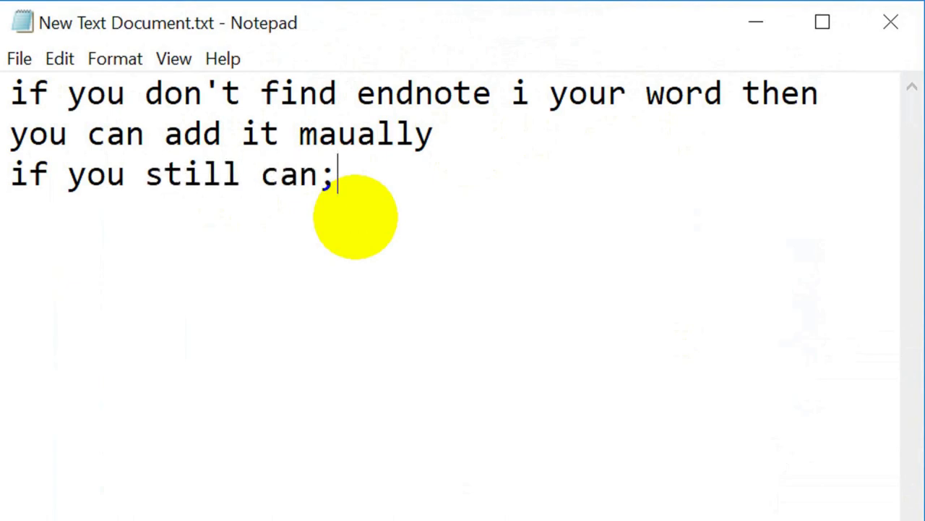
key("BackSpace")
type("'t see ")
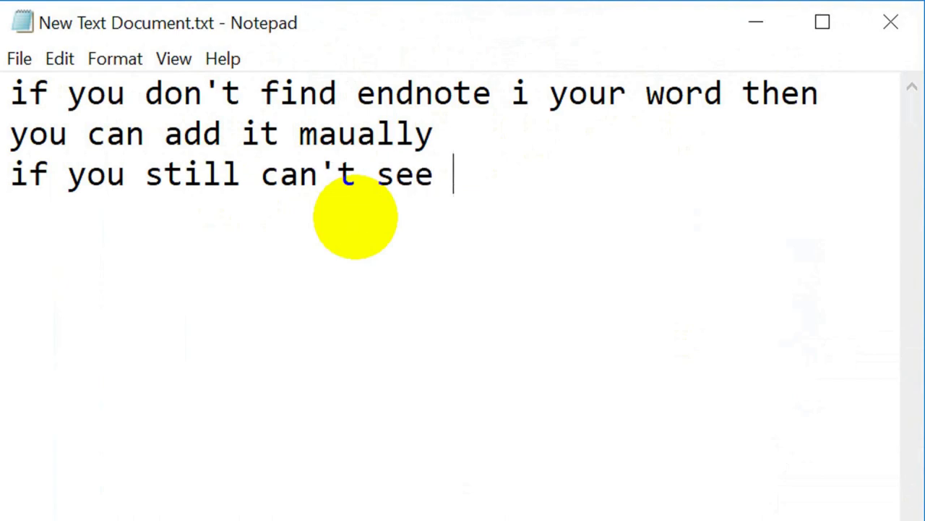
type("endnote in ")
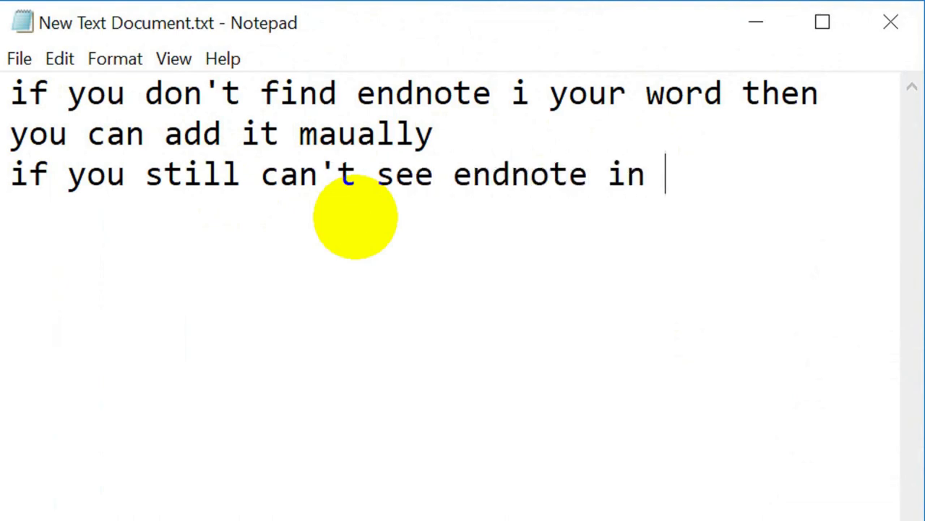
type("mic")
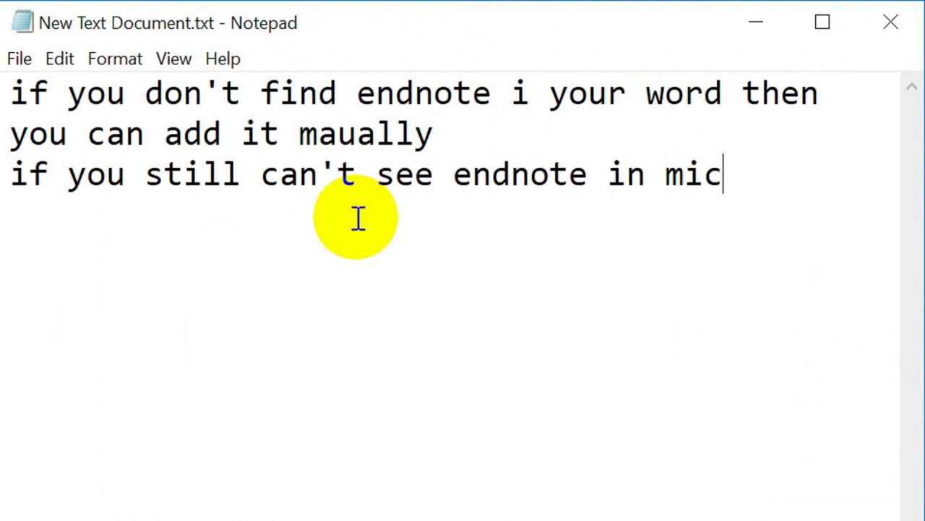
type("rosoft")
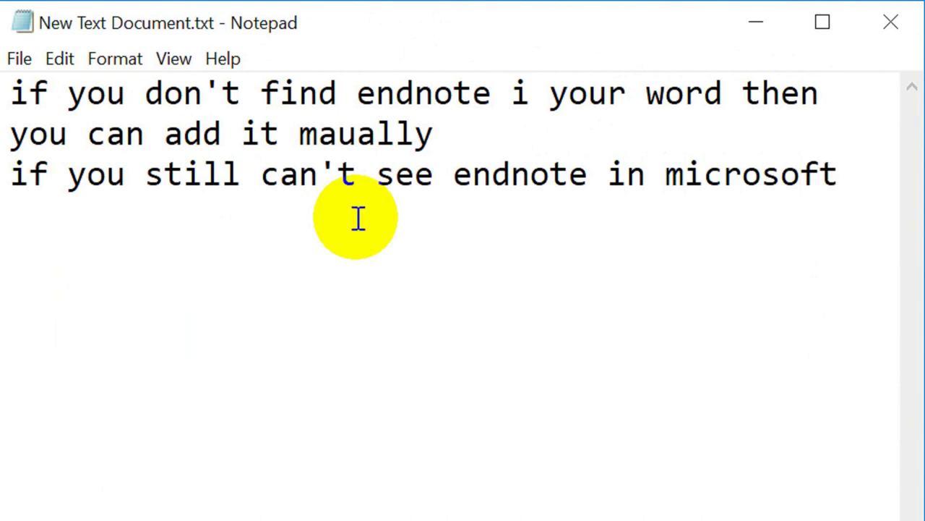
type(" word , then add ")
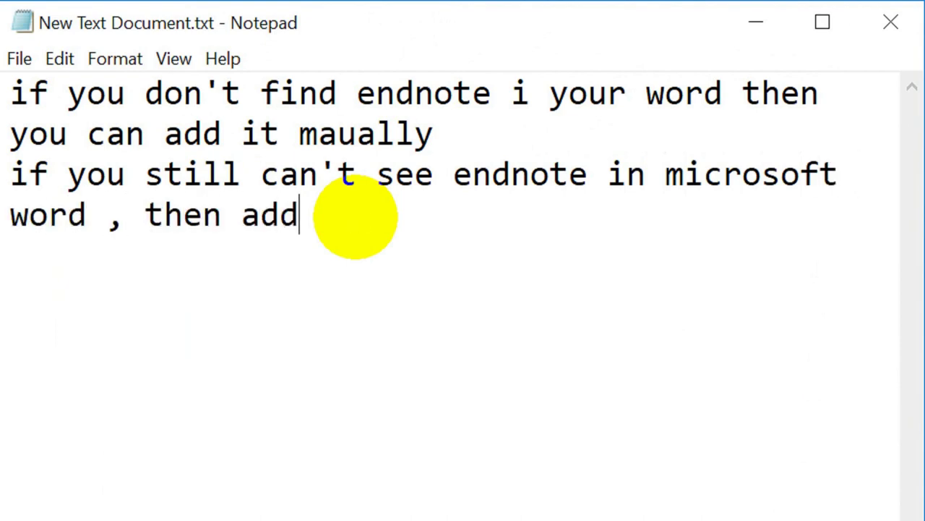
type("it from:")
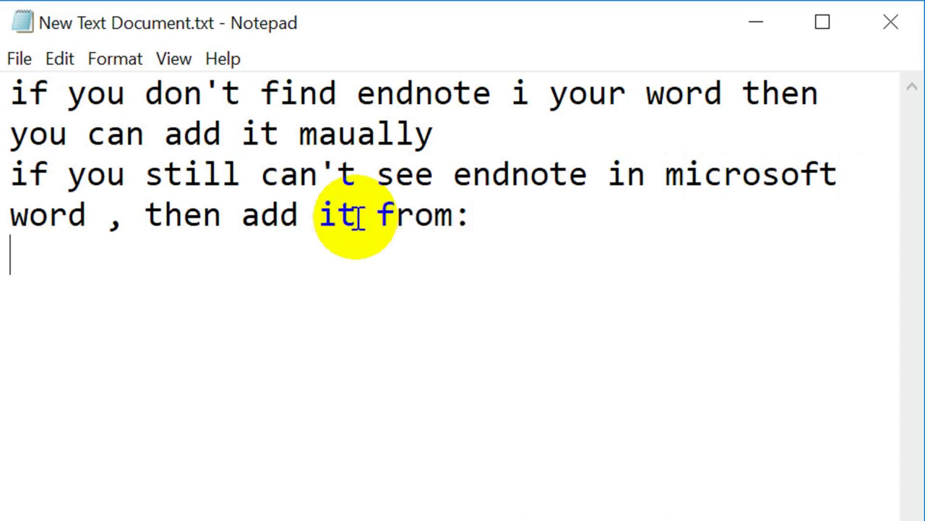
- Below that note, add the instruction "go to microsoft word then go to file then options then add-ins" over two lines
type("go to mi")
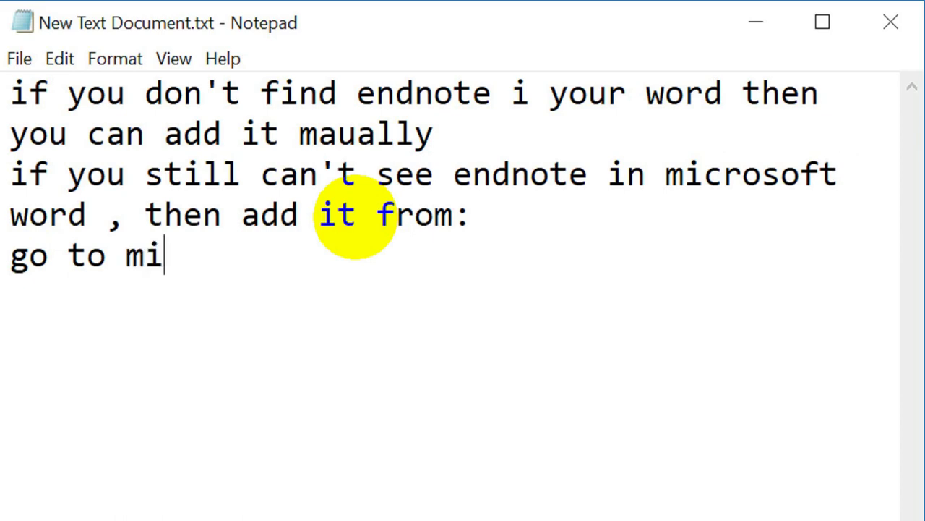
type("crosoft o")
key("BackSpace")
type("word")
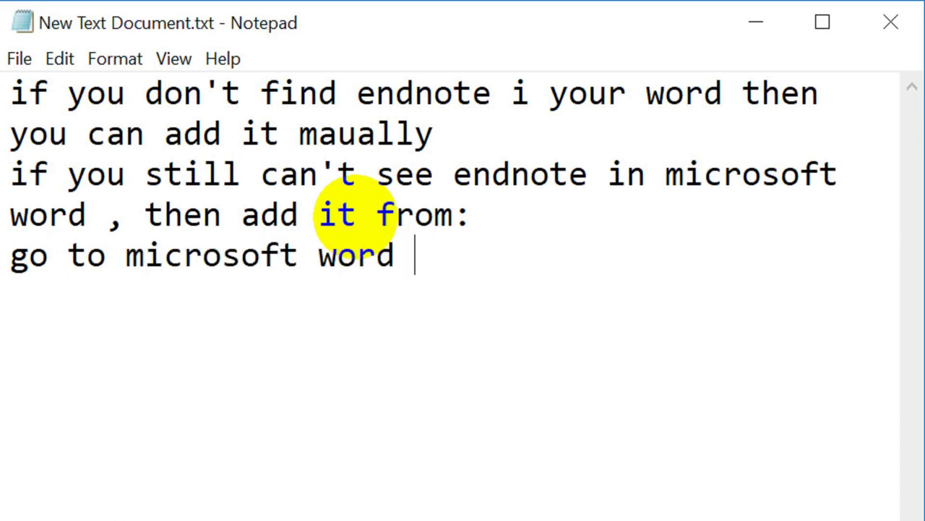
type(" then ")
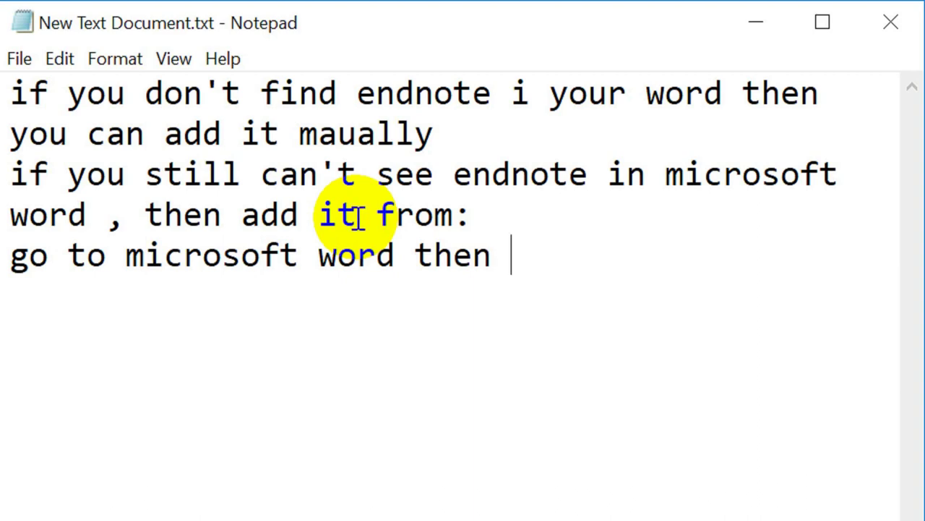
type("go to")
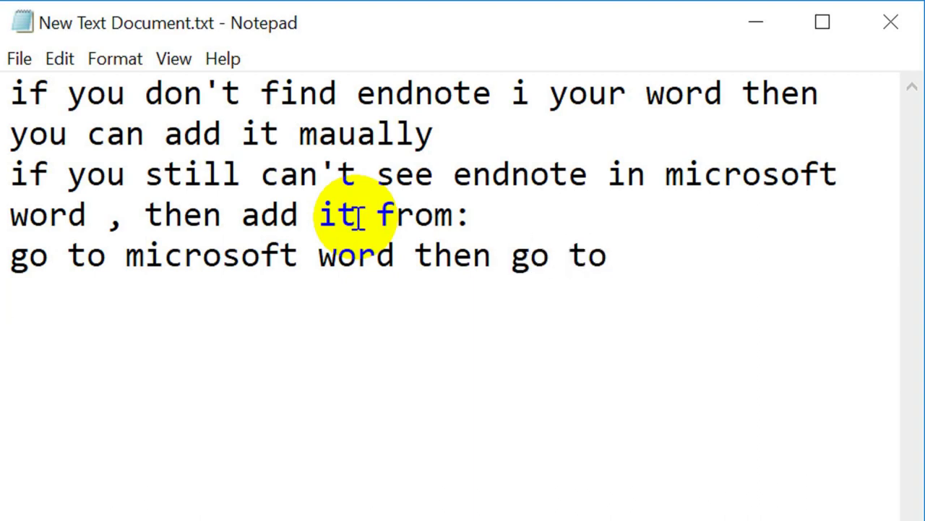
key("Return")
type("file then")
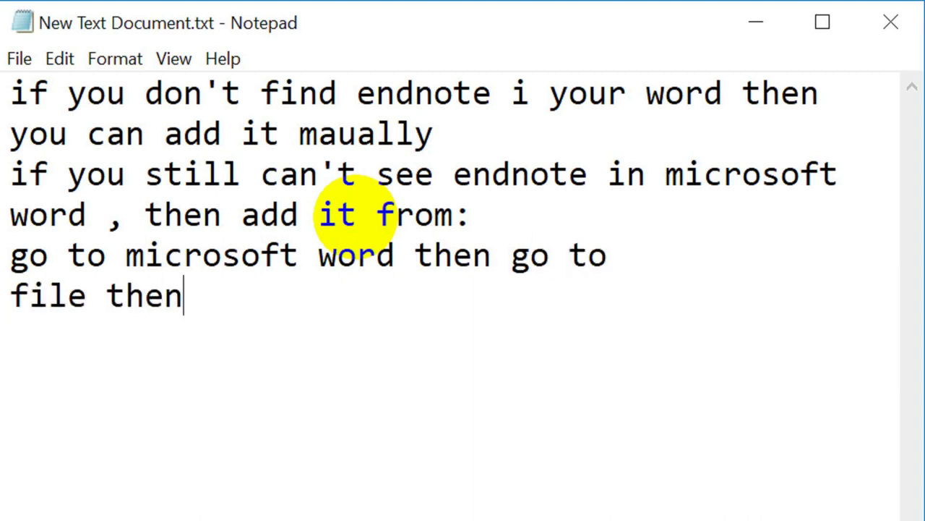
type(" options ")
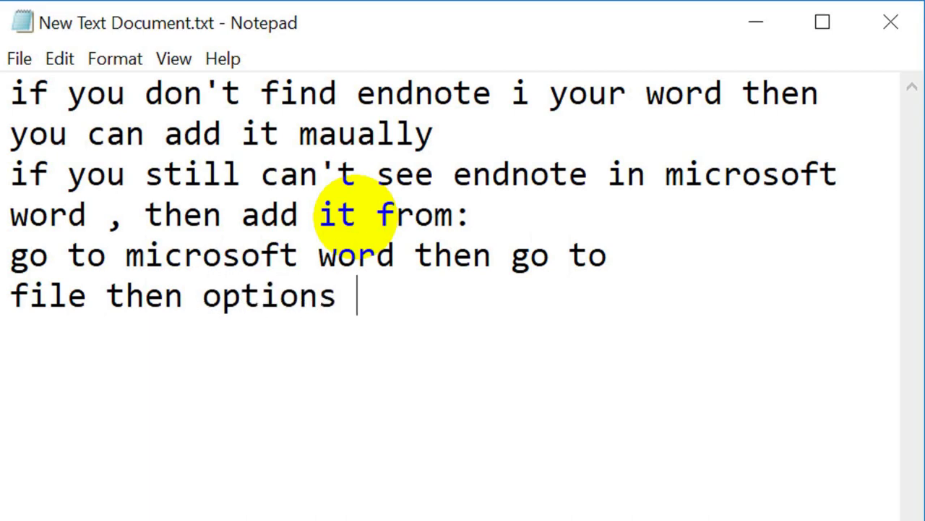
type("then q")
key("BackSpace")
type("add")
type("0")
type("ins")
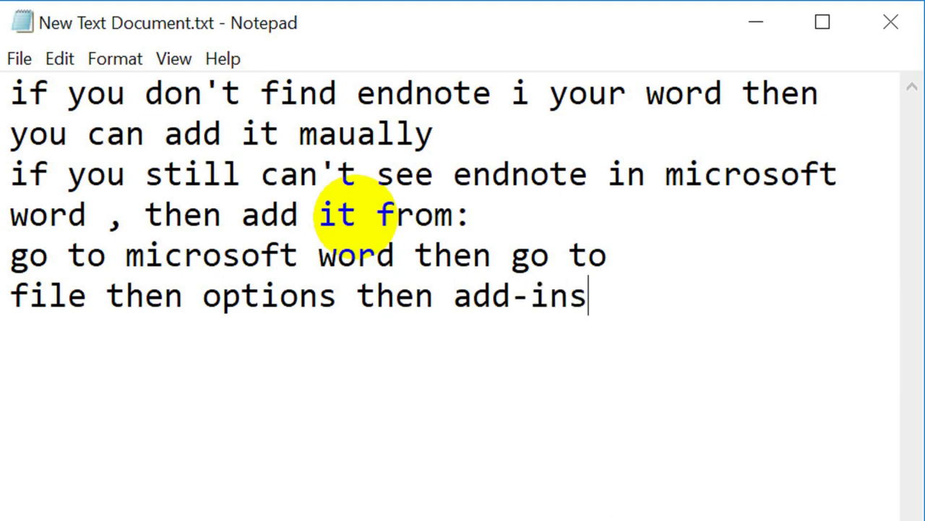
- Extend the add-ins instruction with "to add it manually again", breaking the line before "add"
type(" to add")
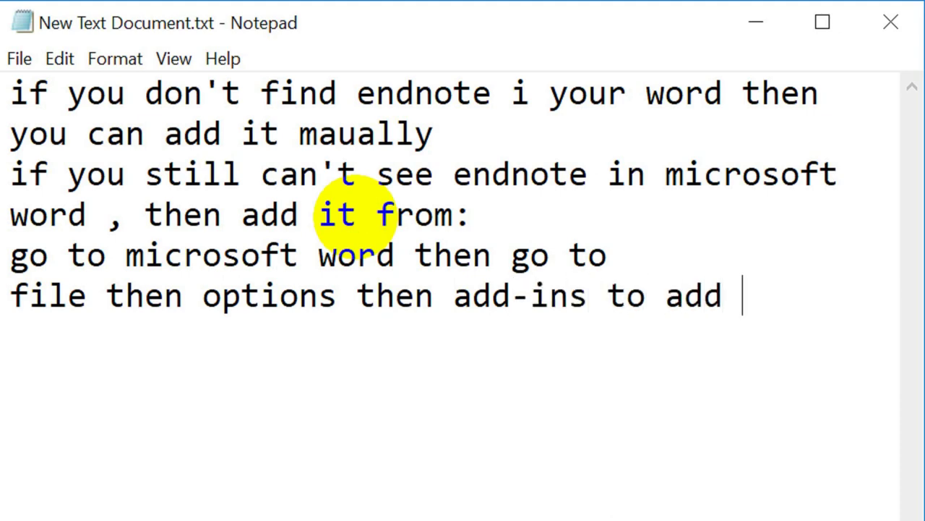
type(" it manual")
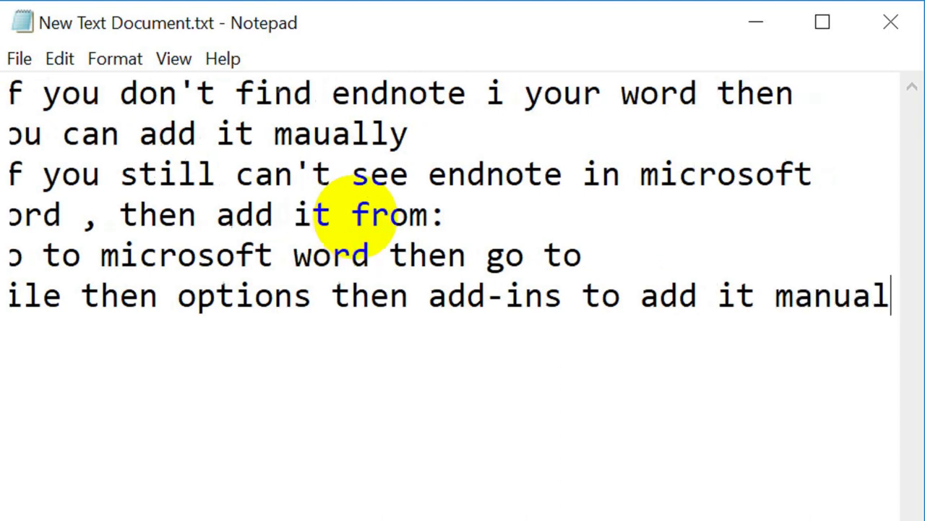
type("ly again")
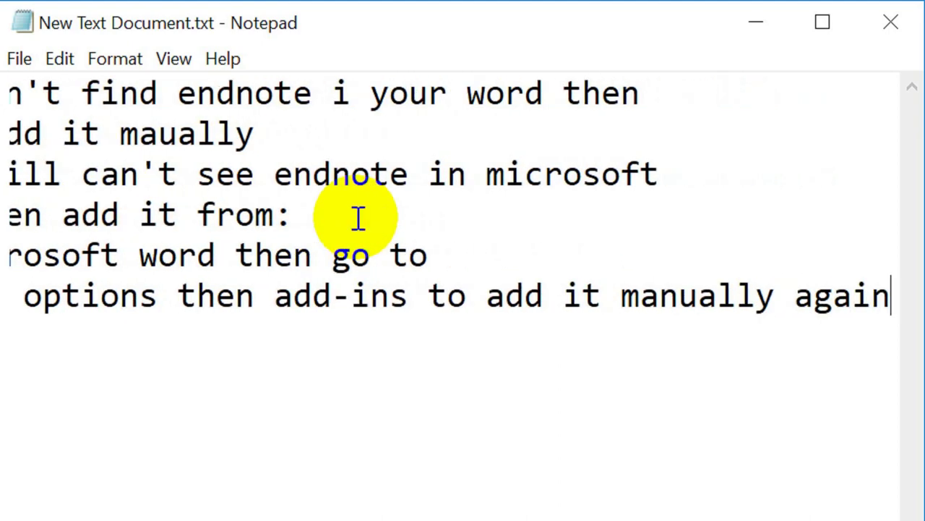
left_click(486, 296)
key("Return")
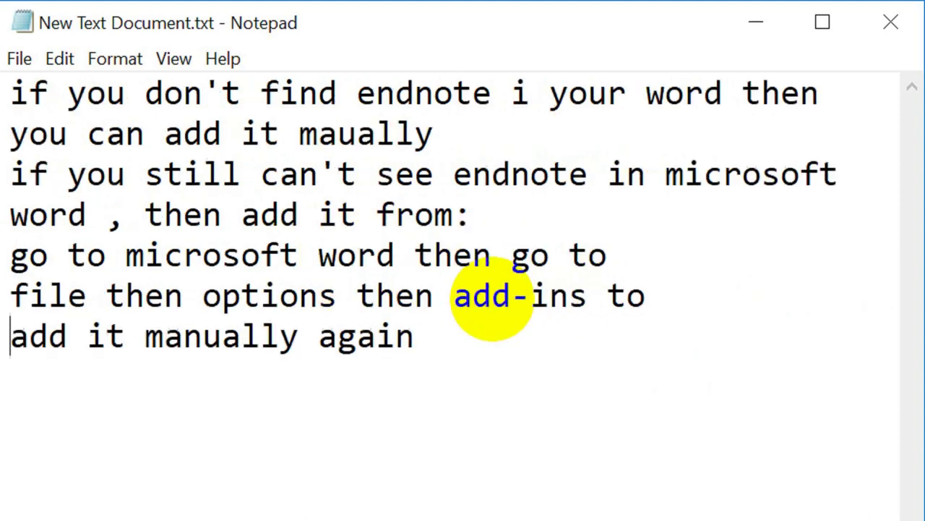
left_click(466, 342)
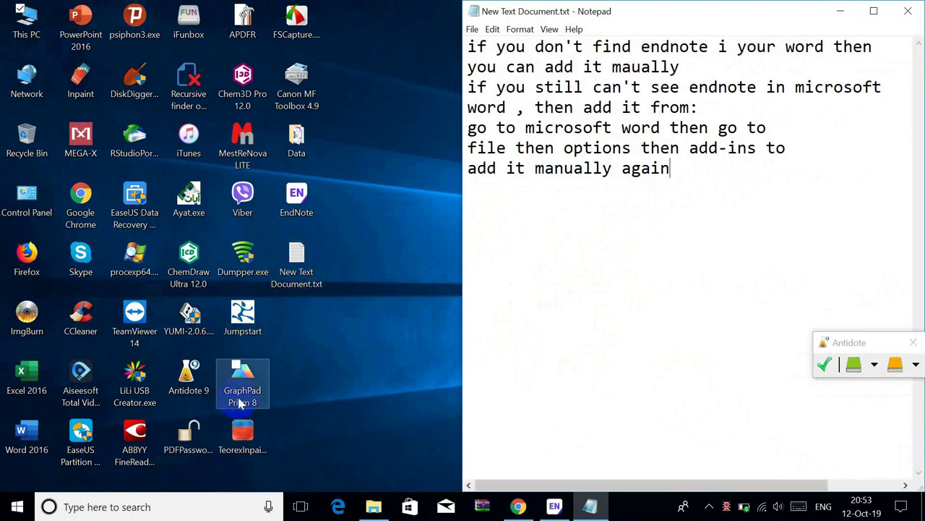
- Launch Word 2016 with a blank document and bring up the Add-ins page of the Word options
double_click(27, 437)
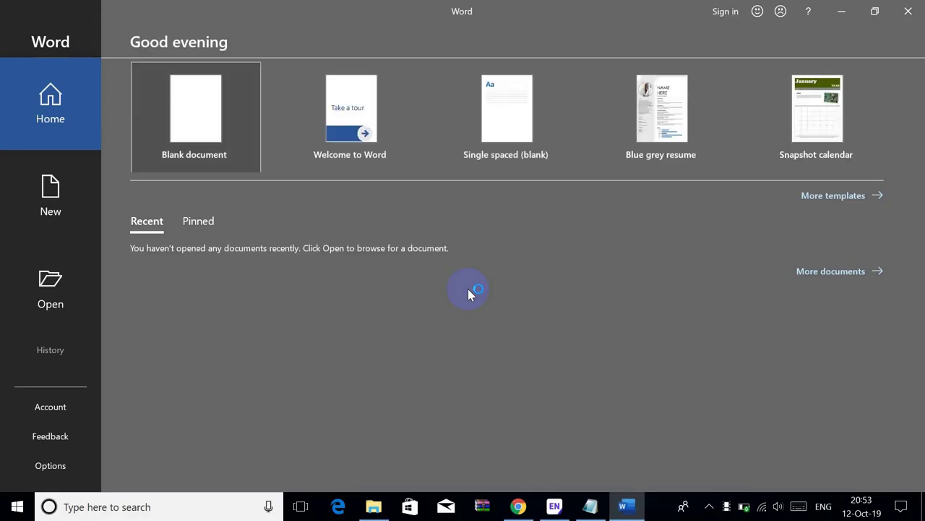
left_click(221, 116)
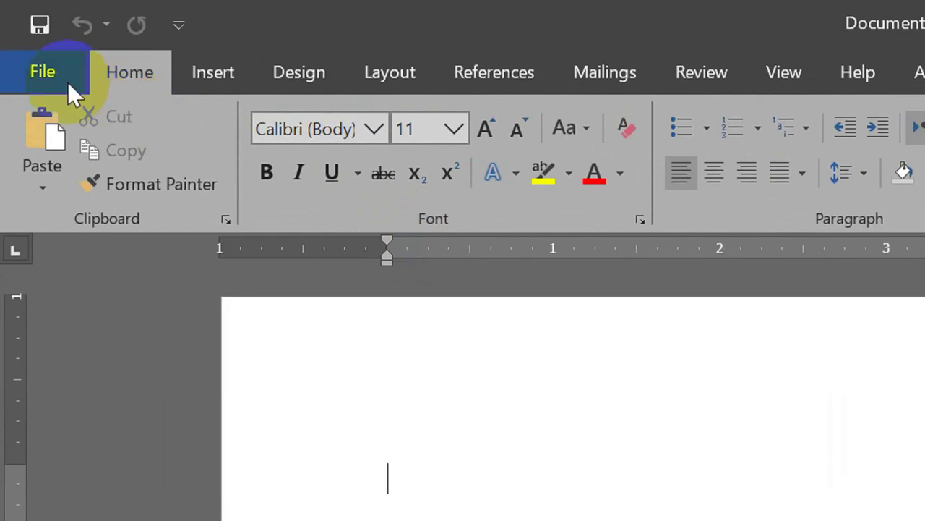
left_click(32, 41)
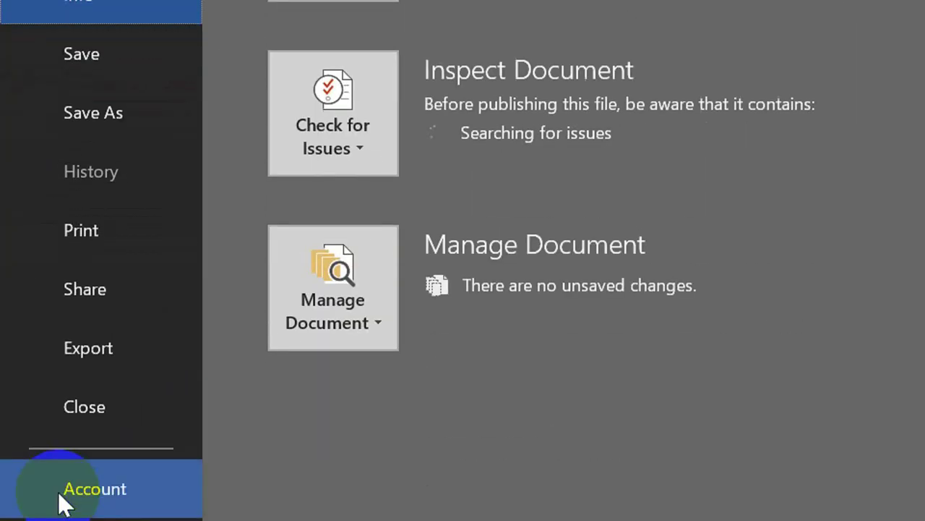
left_click(41, 476)
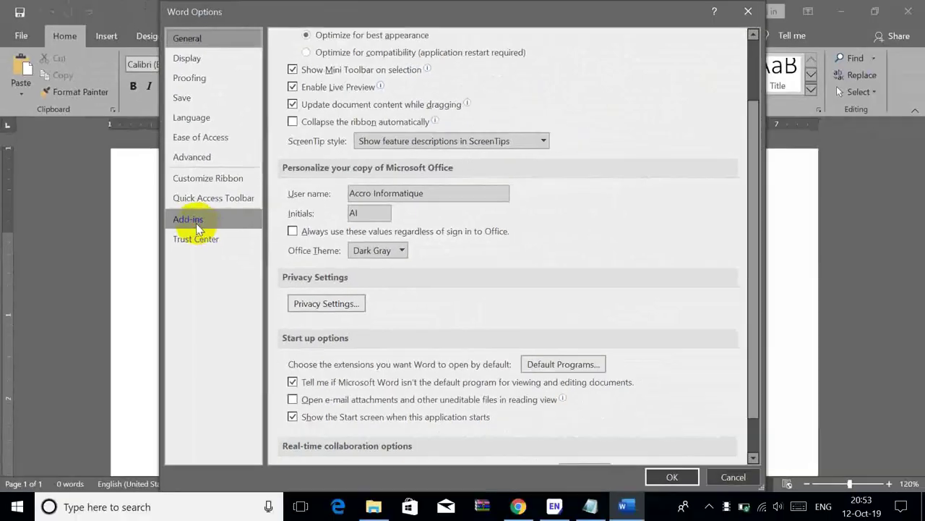
left_click(197, 226)
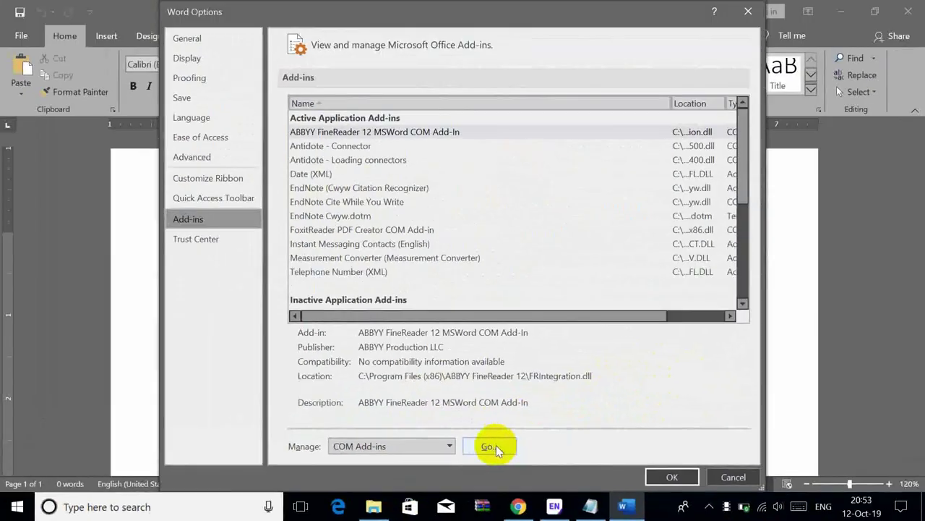
- Inspect the EndNote Cite While You Write entry among the COM add-ins, accept the list, and view the EndNote X9 tools
left_click(668, 373)
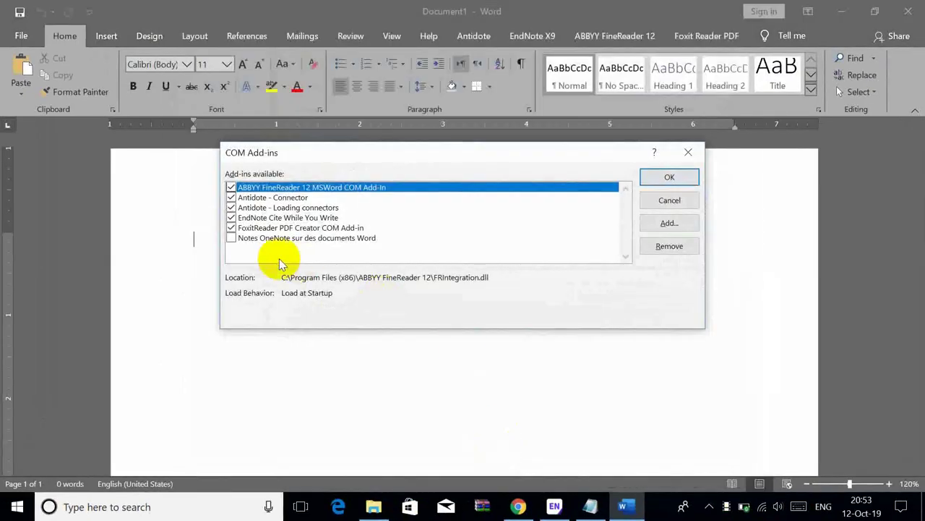
left_click(282, 218)
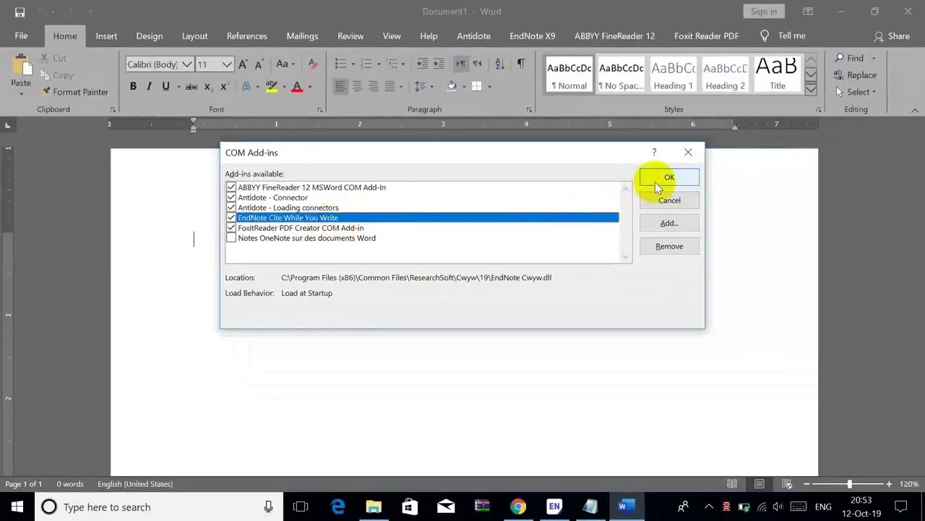
left_click(656, 181)
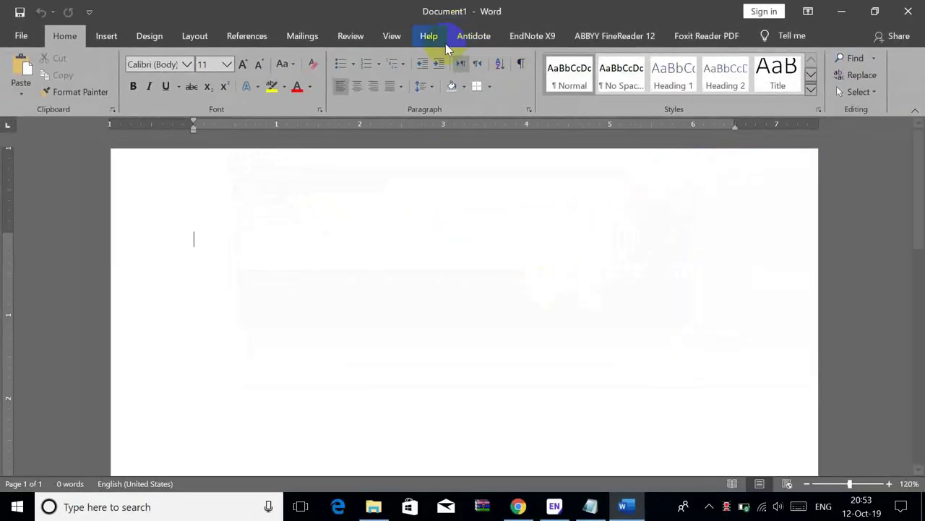
left_click(533, 35)
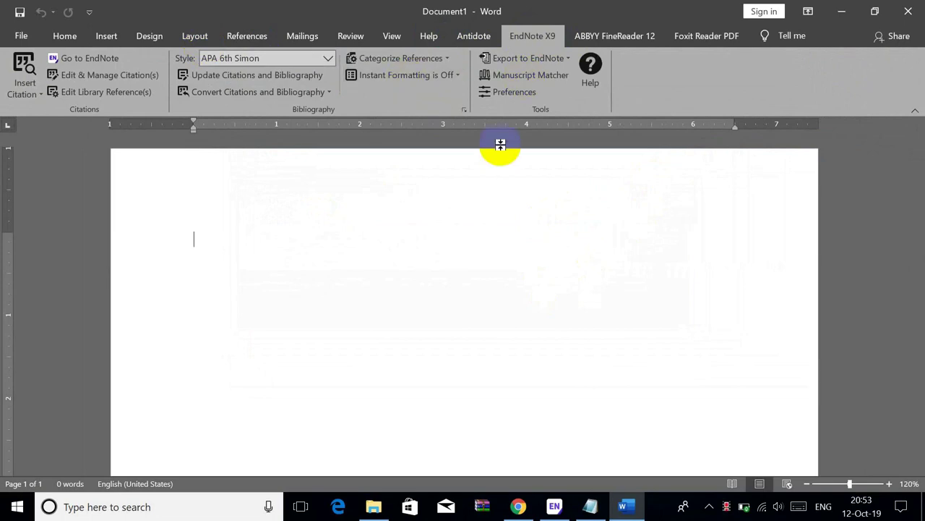
- Switch to Notepad and add "if you have already done all that, and you still can't see endnote in microsoft word" over two lines
left_click(590, 506)
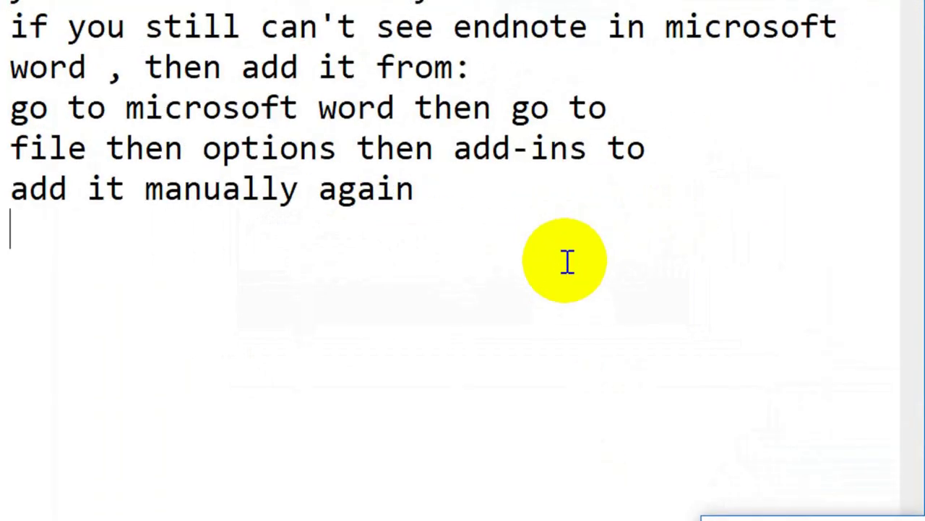
type("if ")
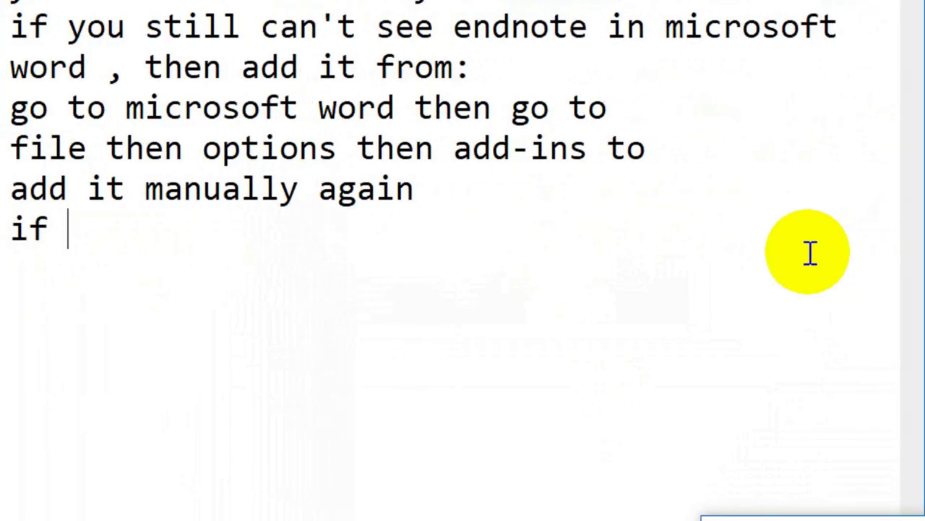
type("you ha")
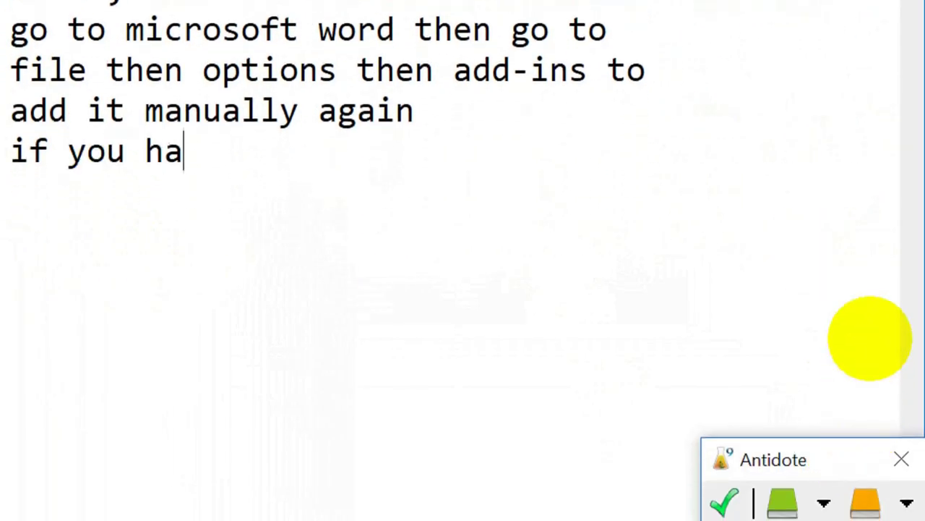
type("ve already ")
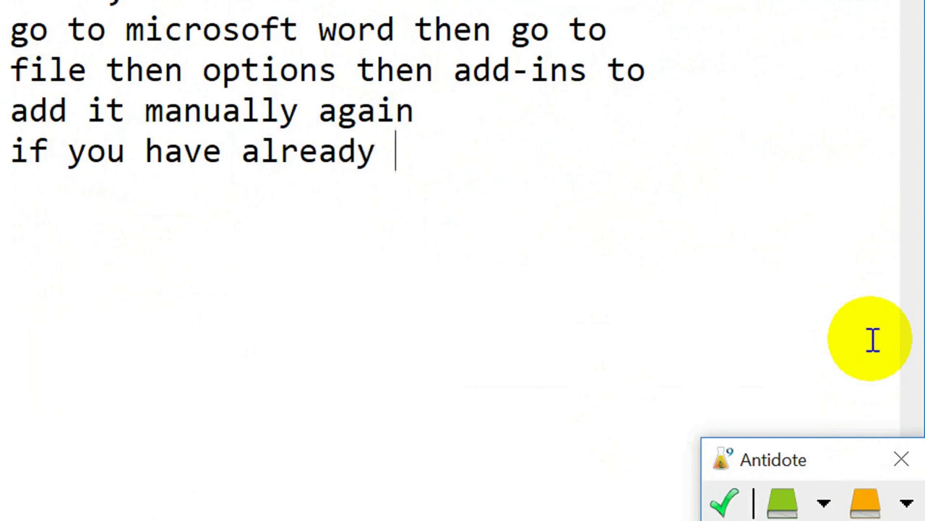
type("done all ")
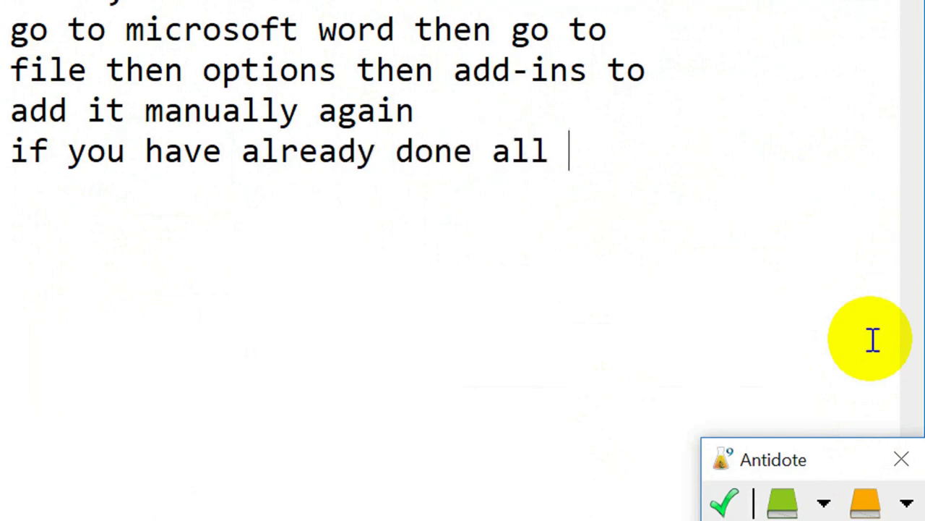
type("that, and ")
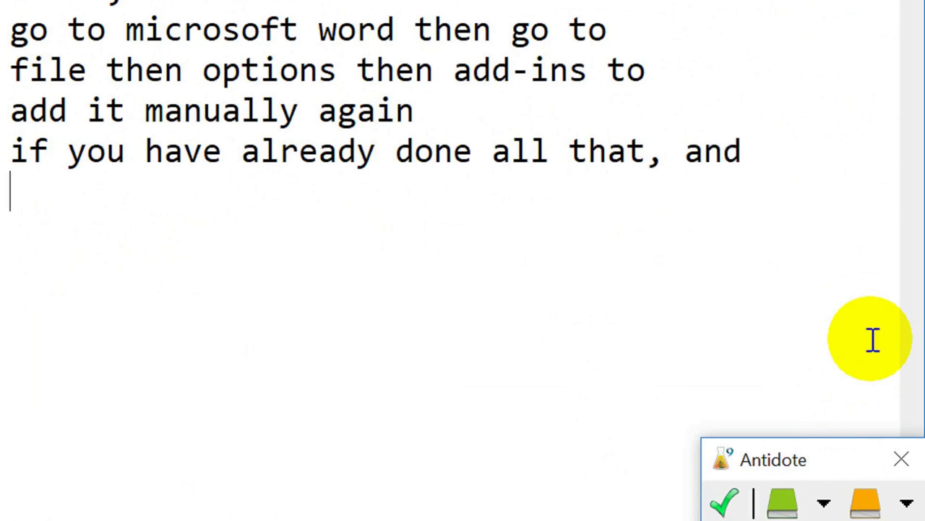
type("you still can't ")
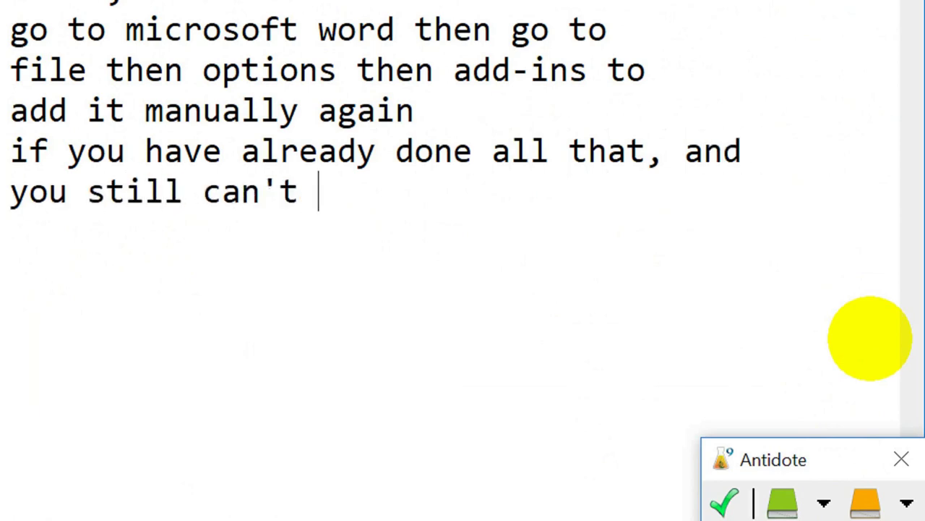
type("see endno")
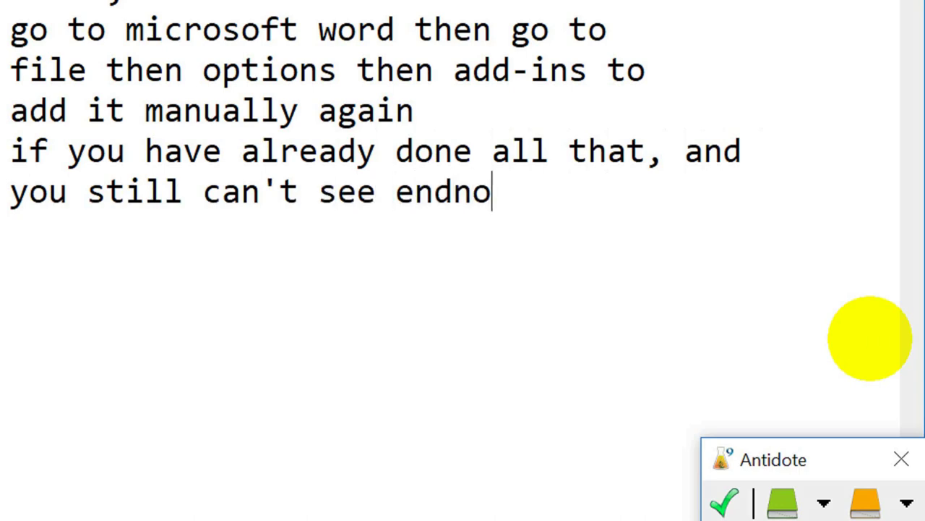
type("te in microsoft ")
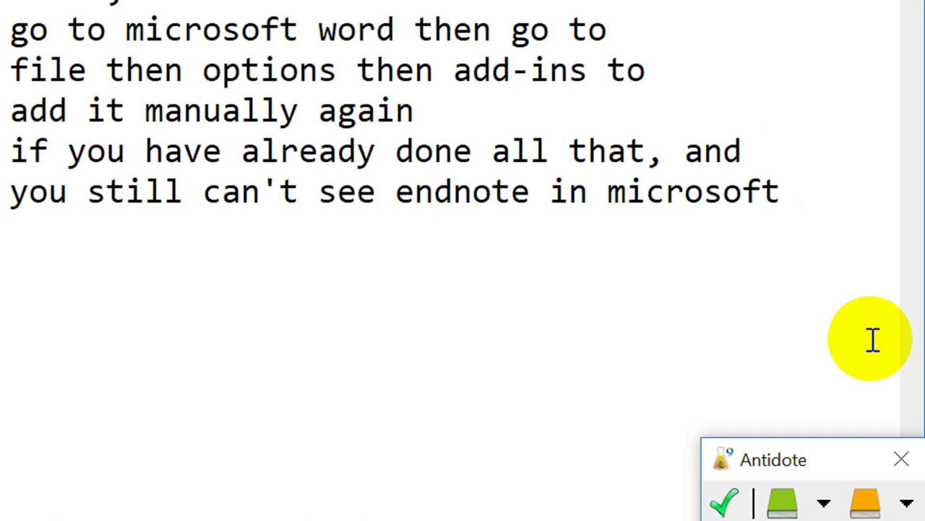
type("word ")
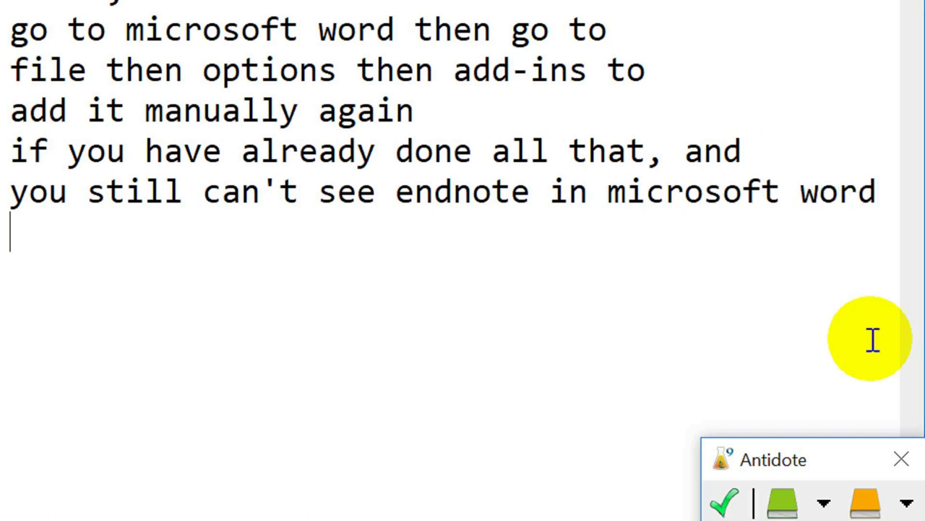
- Continue the note with "then it's very probably that your microsoft word version is 64 bit" over two lines
type("then it")
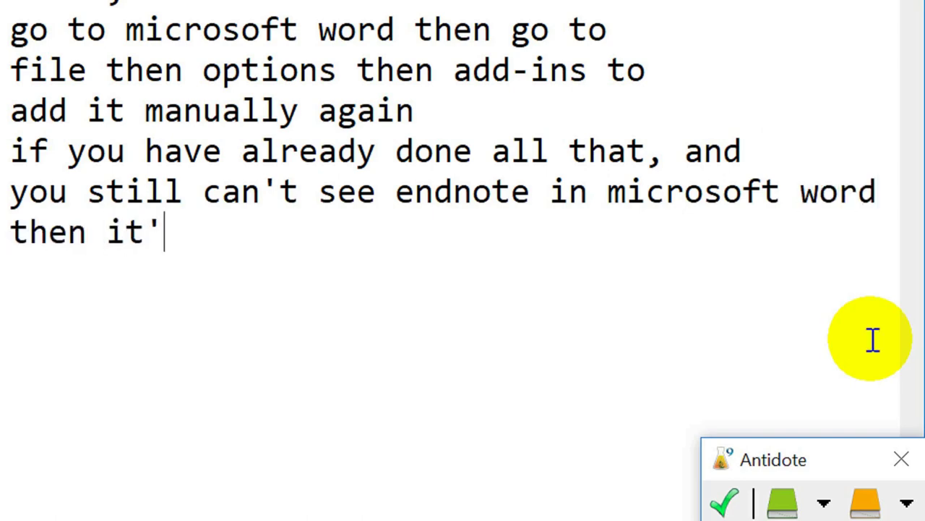
type("'s very ")
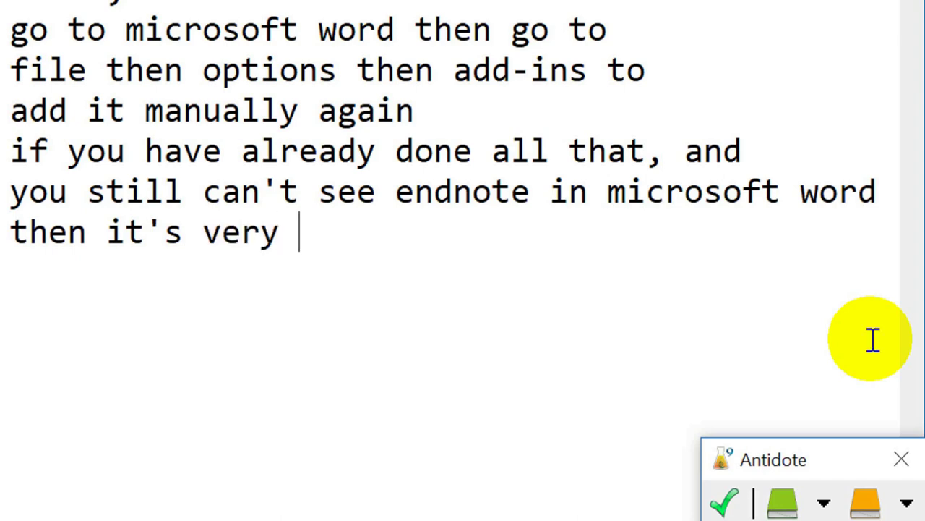
type("probably th")
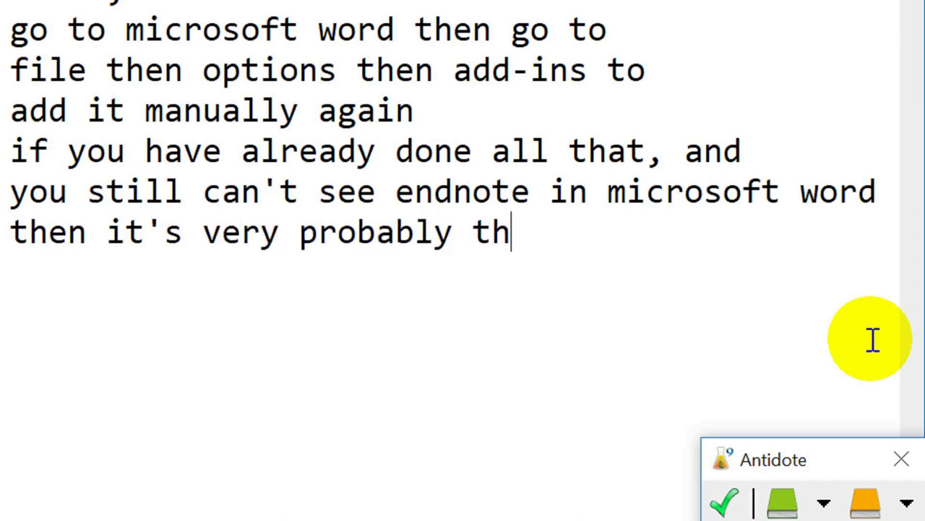
type("at your ")
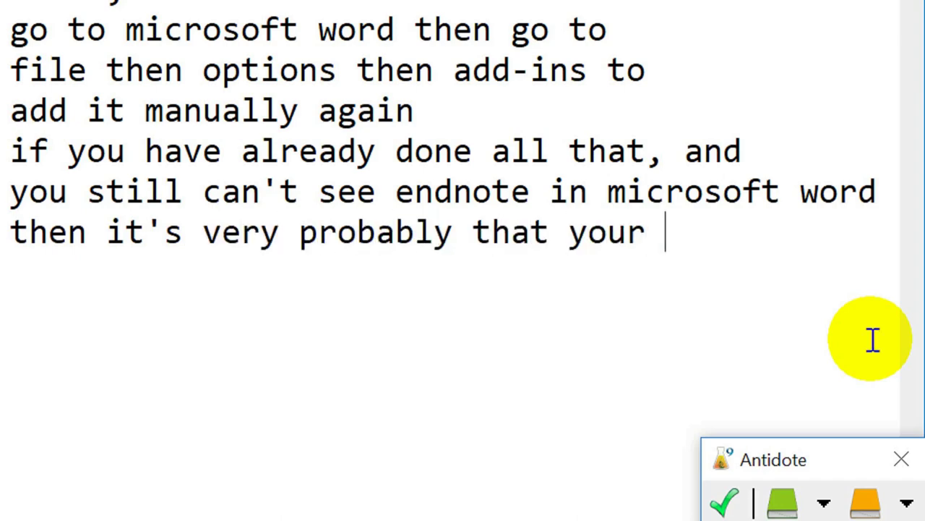
type("microsoft")
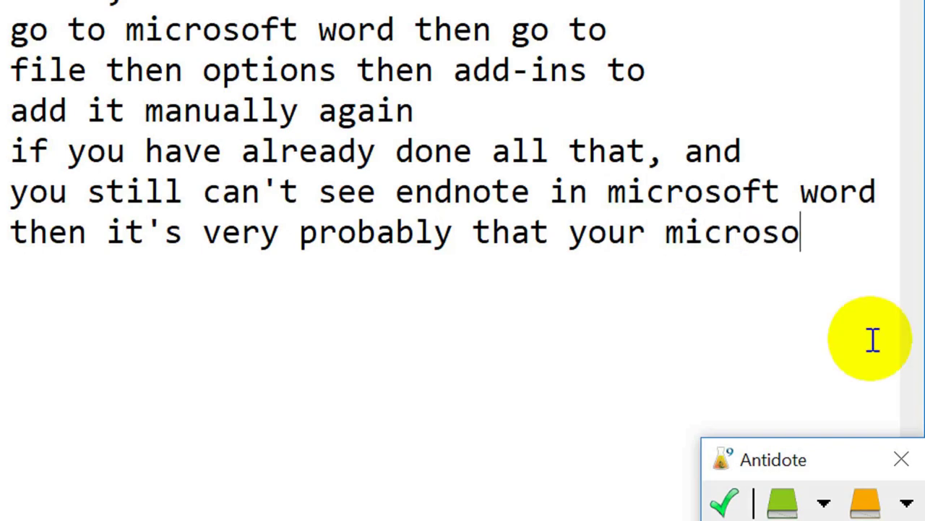
key("Return")
type("word")
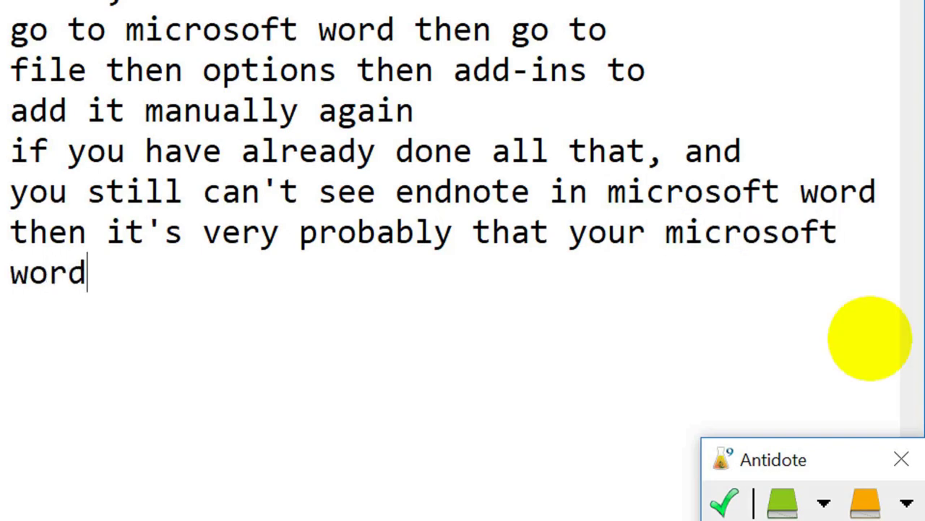
type(" version")
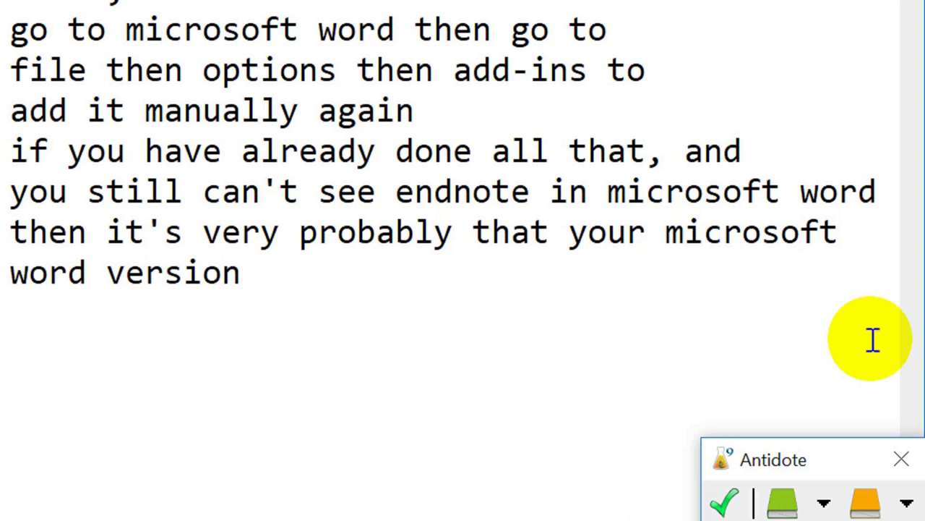
type(" id")
key("BackSpace")
type("s ")
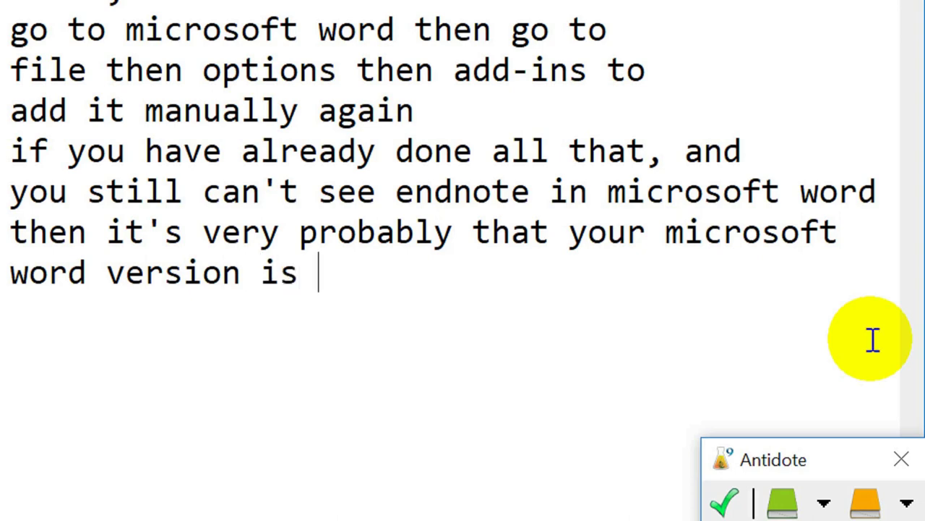
type("64 bi")
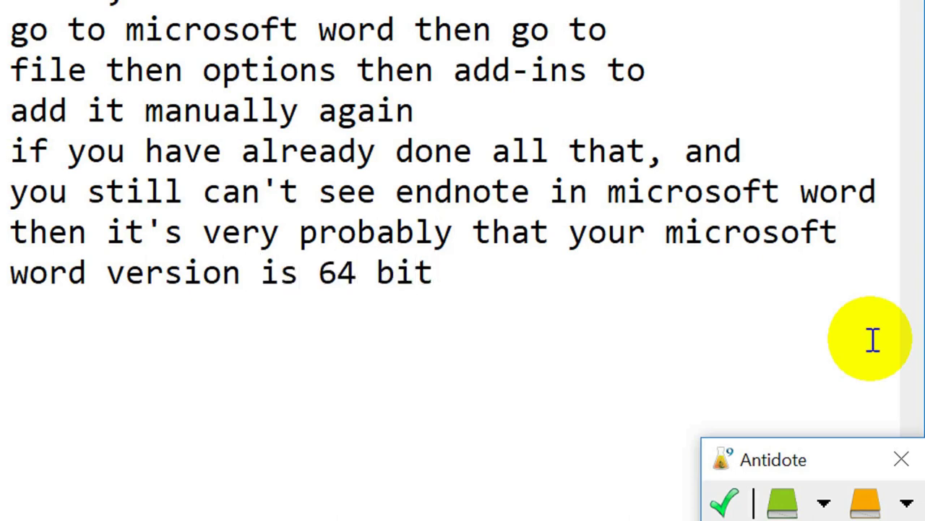
type("t")
- Add the line "install the 32 bit version ENDNOTE will appear" below the 64 bit remark in the note
key("Return")
type("i")
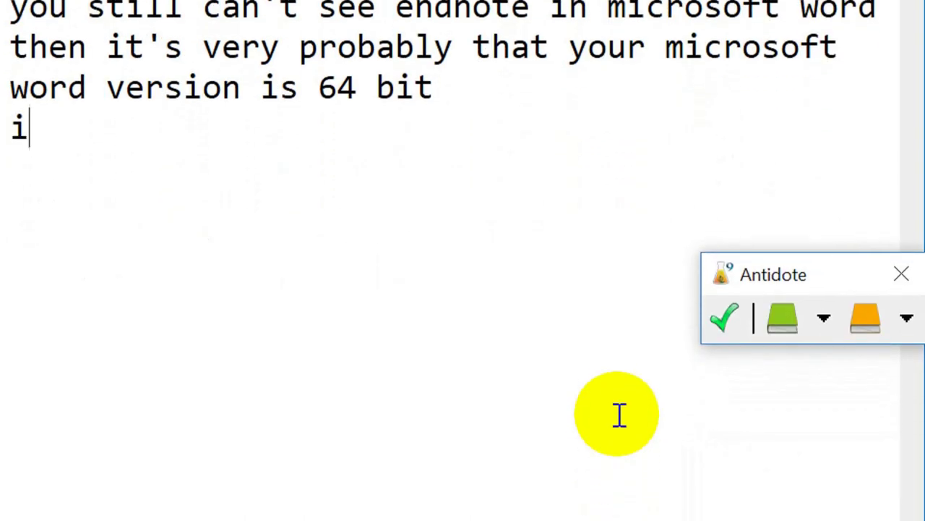
type("nsa")
key("BackSpace")
type("tall the ")
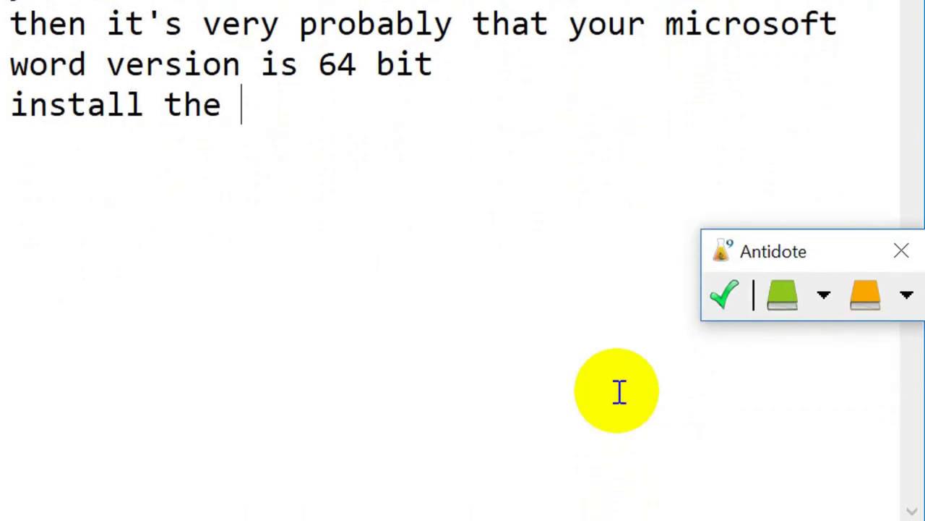
type("32 bit ")
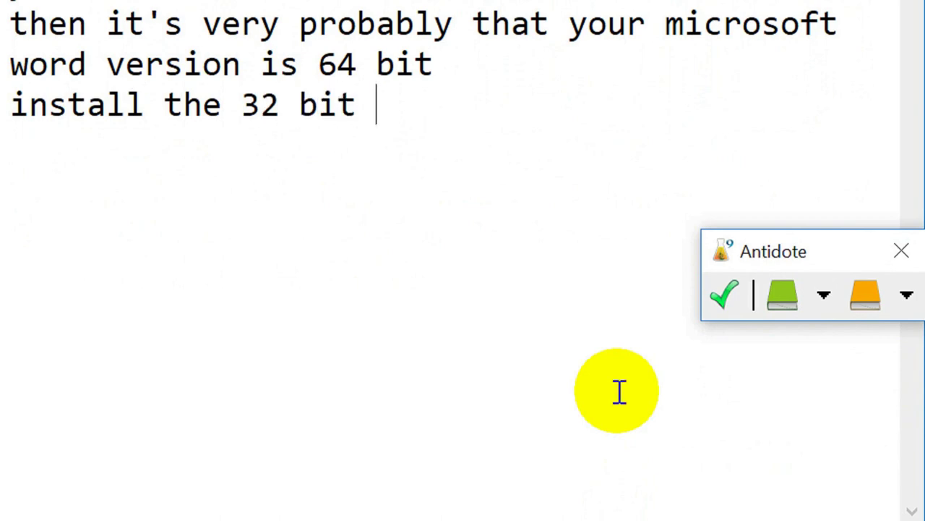
type("version E")
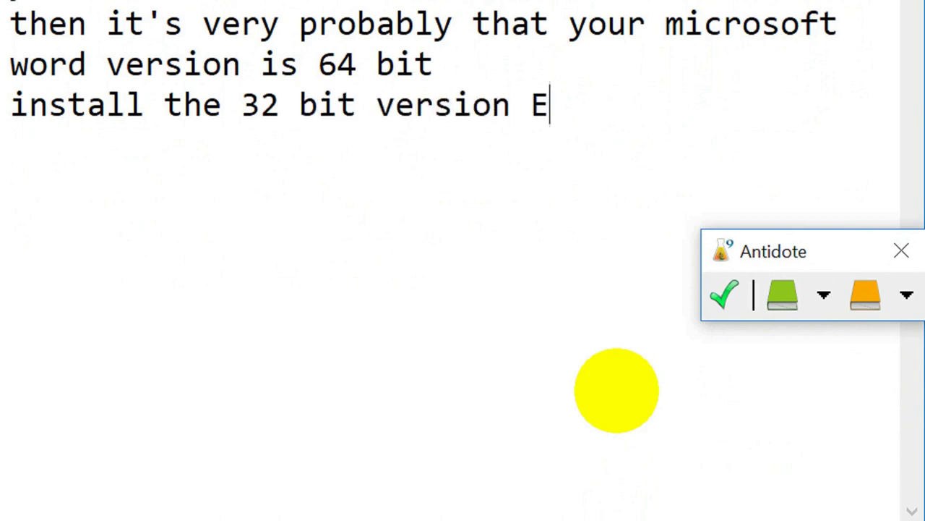
type("NDN")
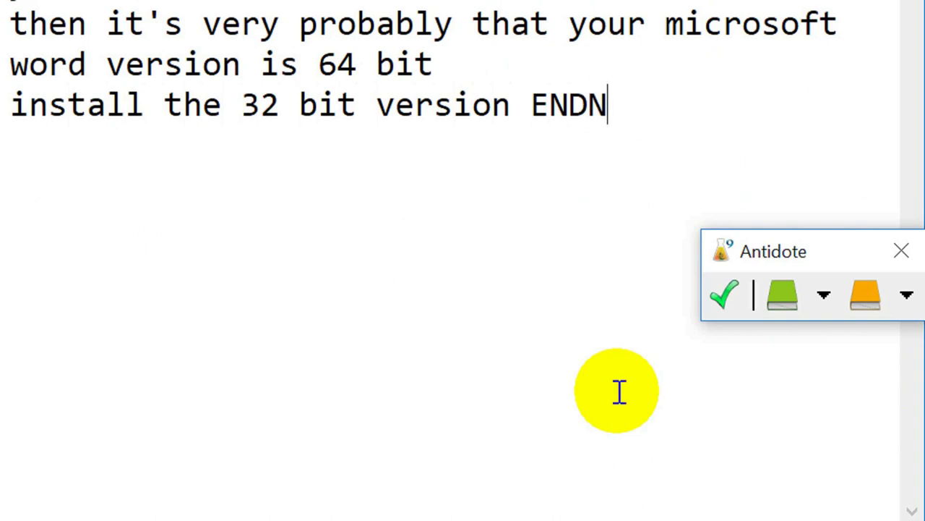
type("OTE will")
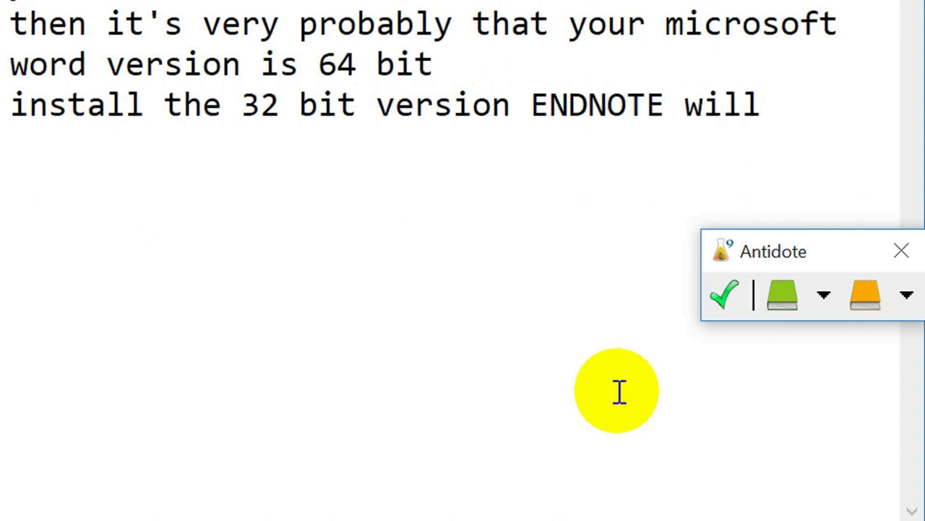
type(" apper")
key("BackSpace")
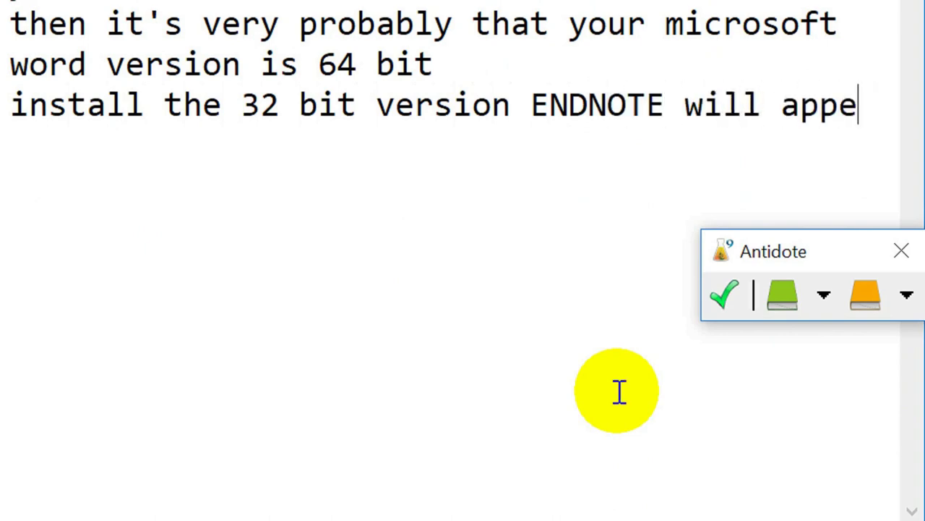
type("ar")
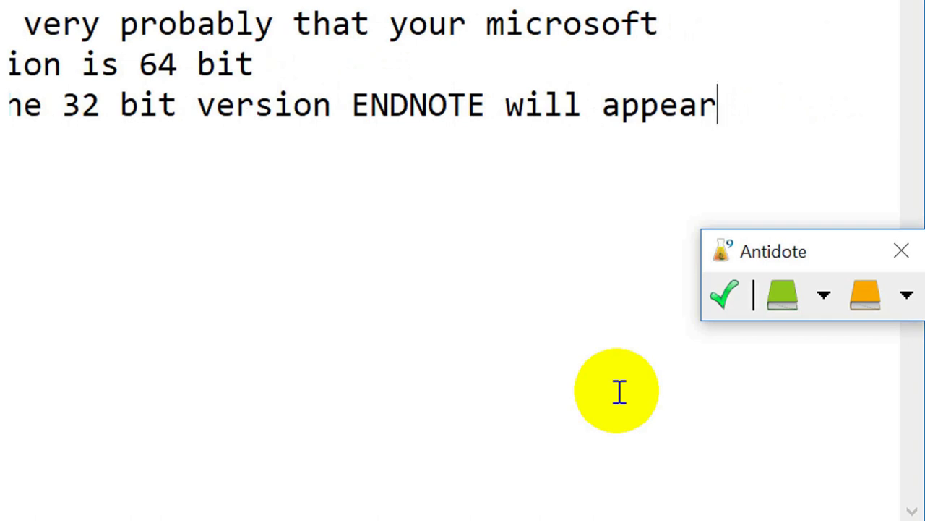
- Leave a blank line and start tip 5 with "how to insert refernces to your document"
key("Return")
key("Return")
type("5/")
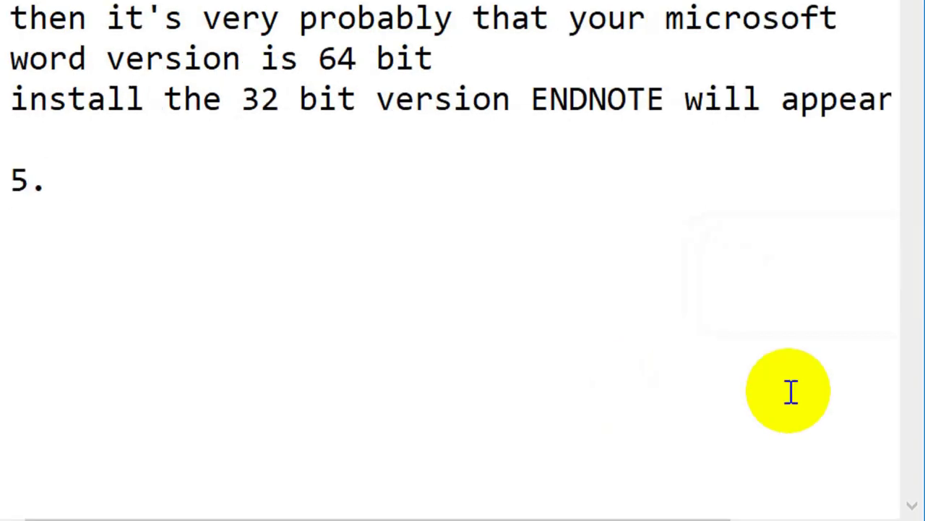
type(" how to ")
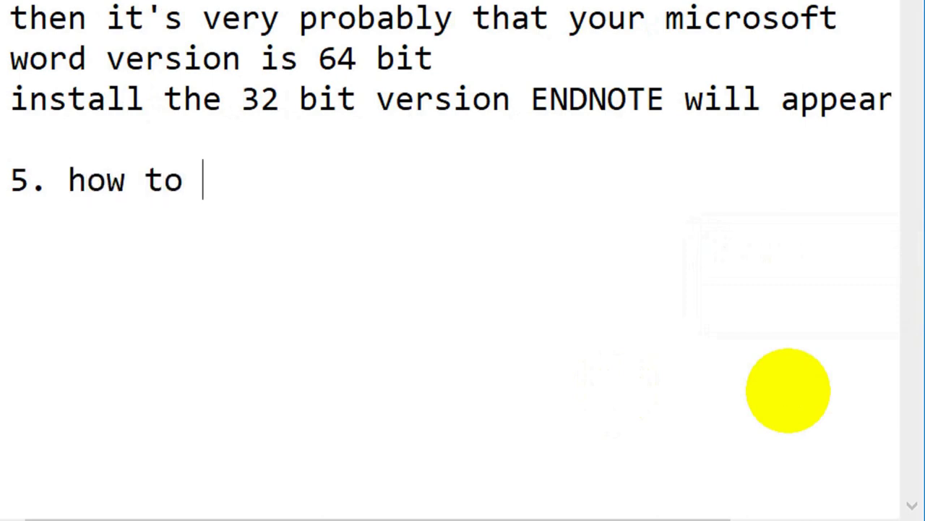
type("insert ")
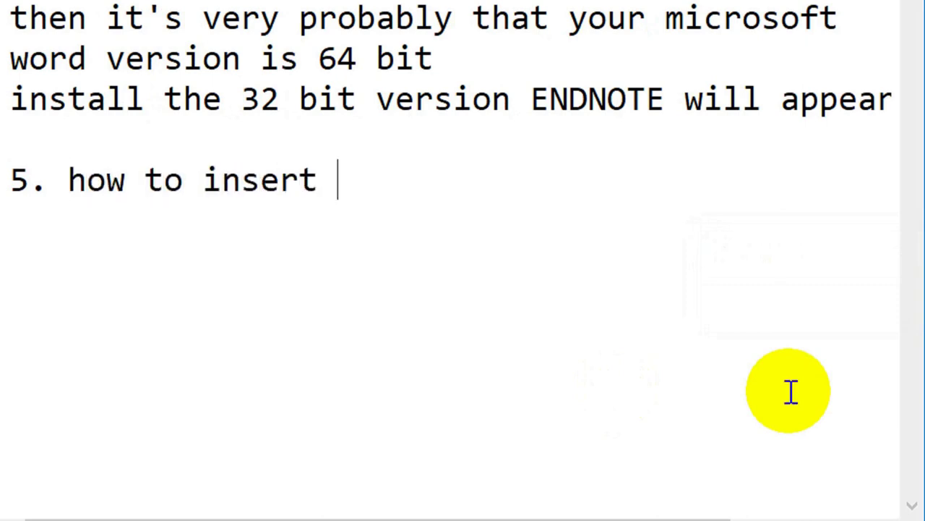
type("refern")
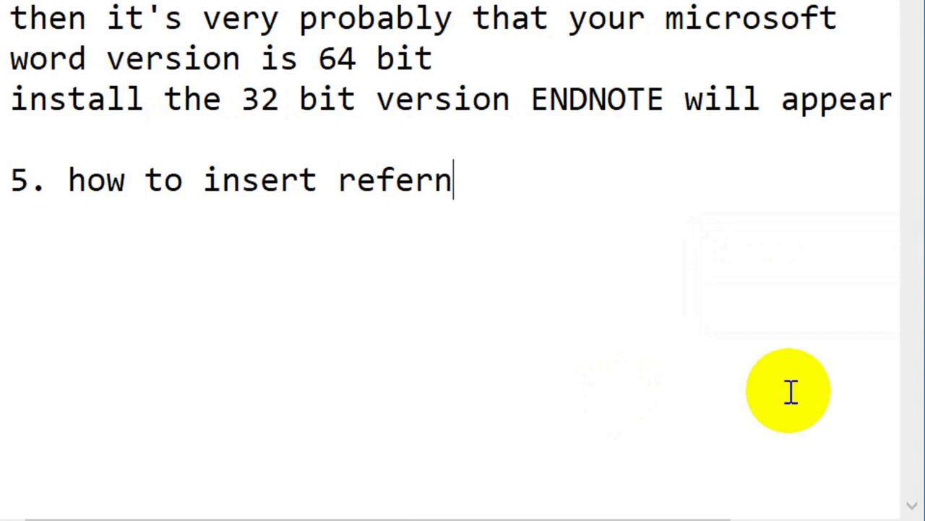
type("ces to ypur")
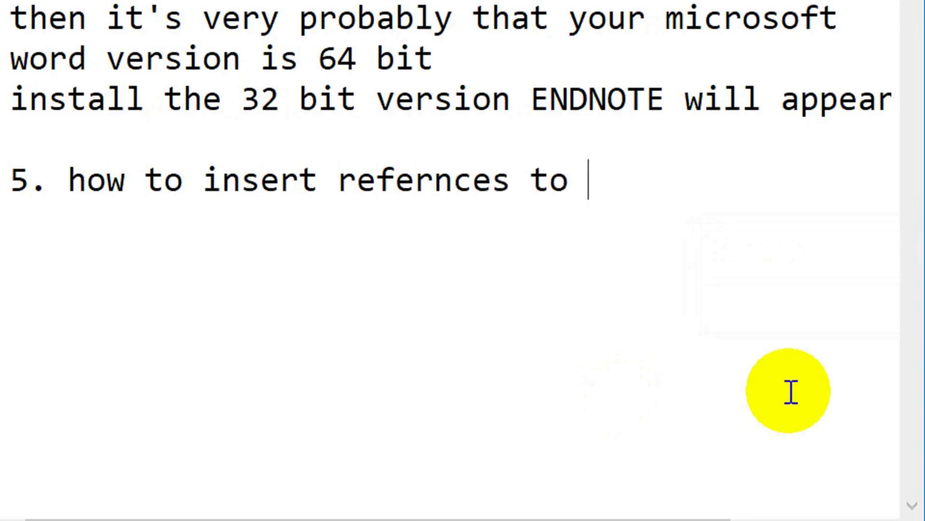
key("BackSpace")
key("BackSpace")
key("BackSpace")
type("our document ")
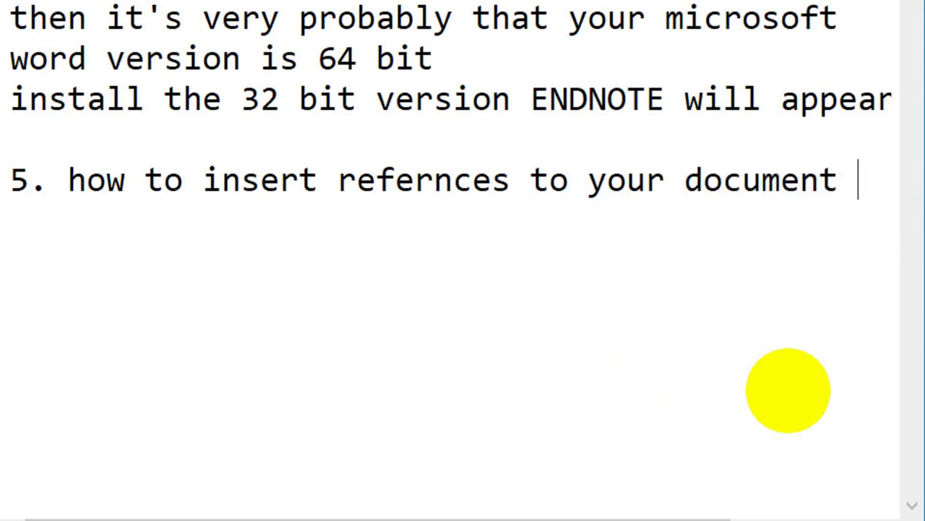
- Finish tip 5 with "from your loca database?" on a second line and correct "refernces" to "references"
type("from your loc")
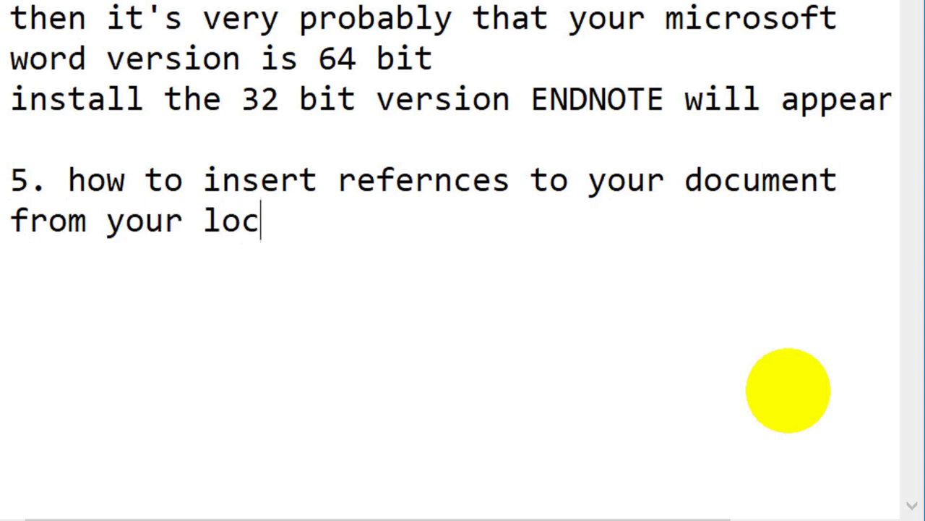
type("a data base?")
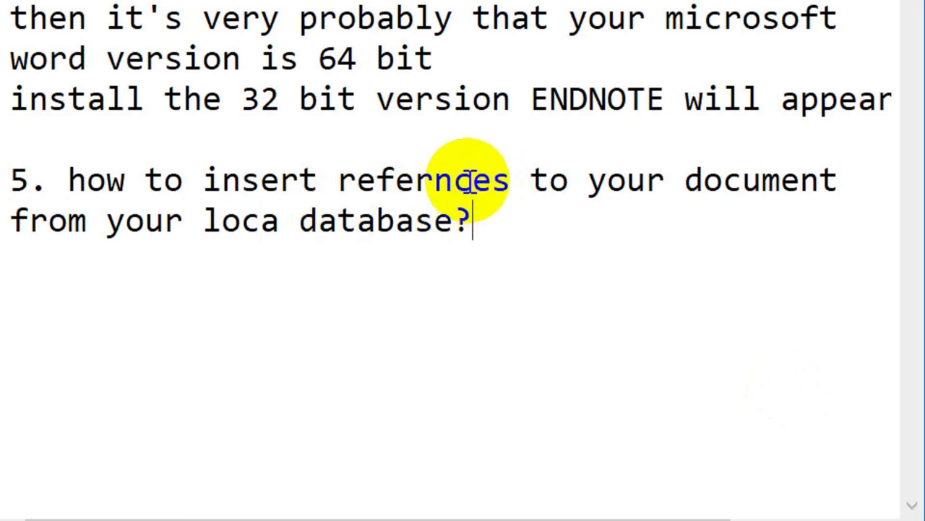
left_click(440, 185)
type("e")
left_click(475, 223)
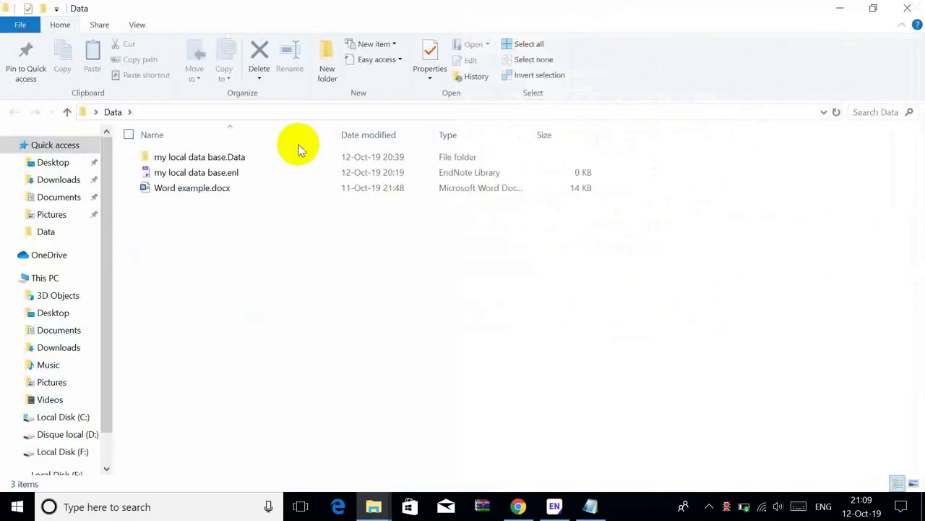
- Open Word example.docx from the Data folder and place the insertion point before the comma after the first "Gram-positive" under Basic knowledge
double_click(185, 189)
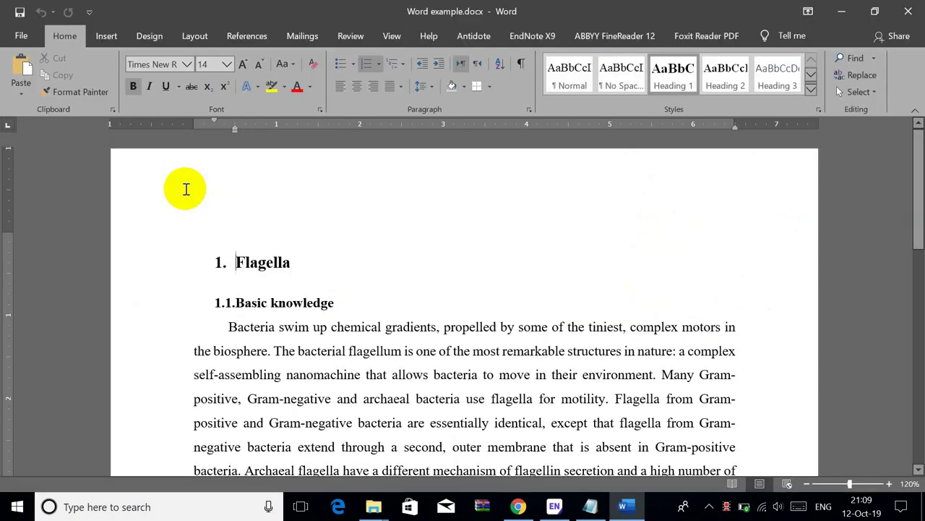
scroll(300, 297, "down", 2)
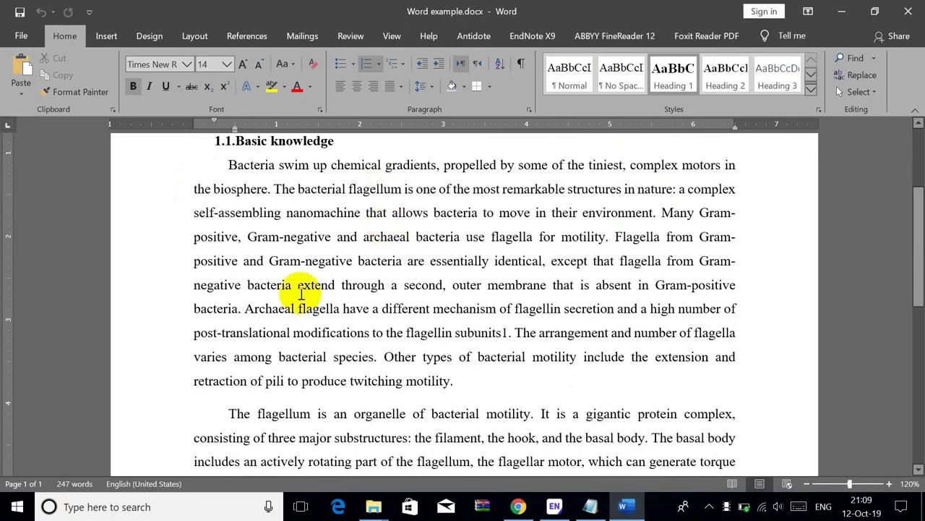
left_click(239, 237)
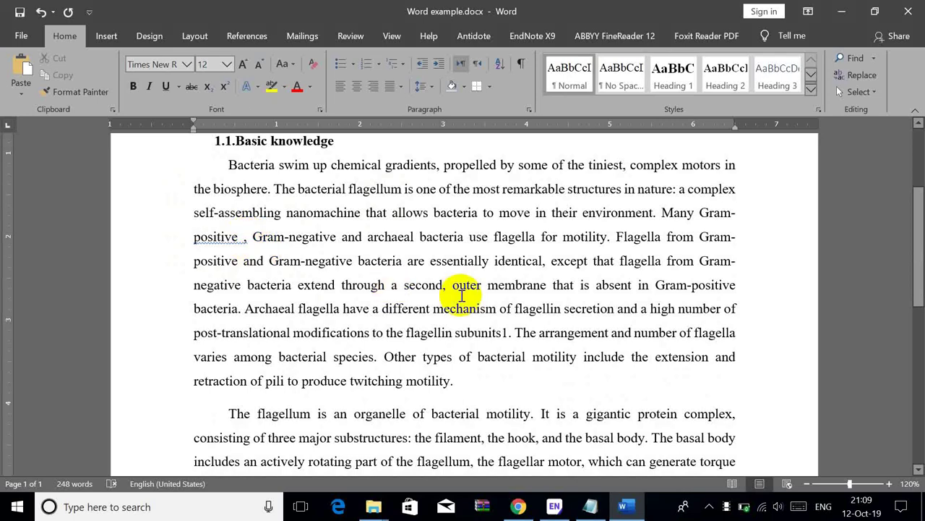
- Enter the placeholder "I want to insert my refernce here" before the comma after "Gram-positive" and delete it
type("I want ")
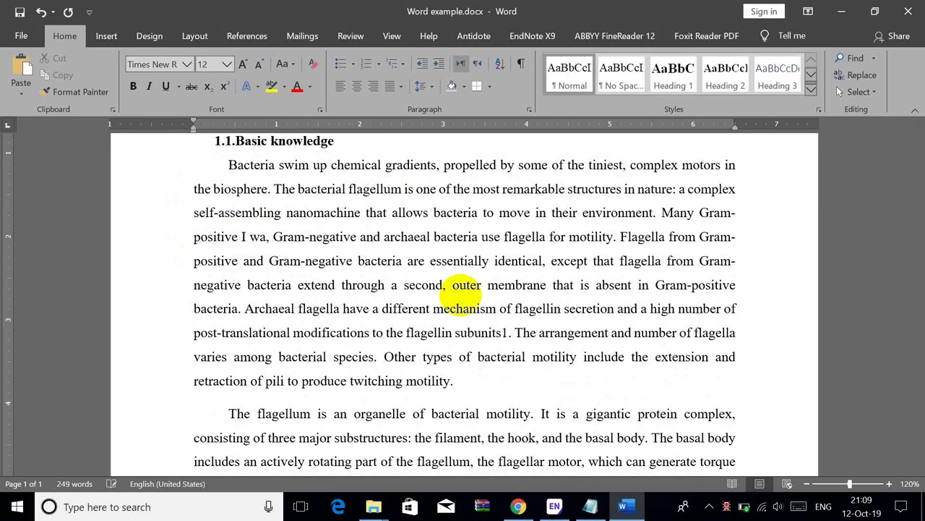
type("to in")
type("sert my ")
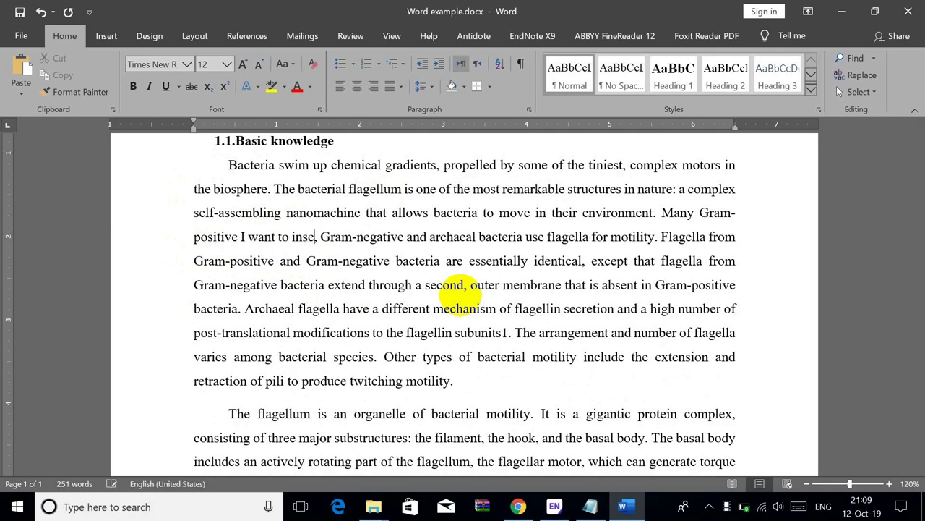
type("refernce")
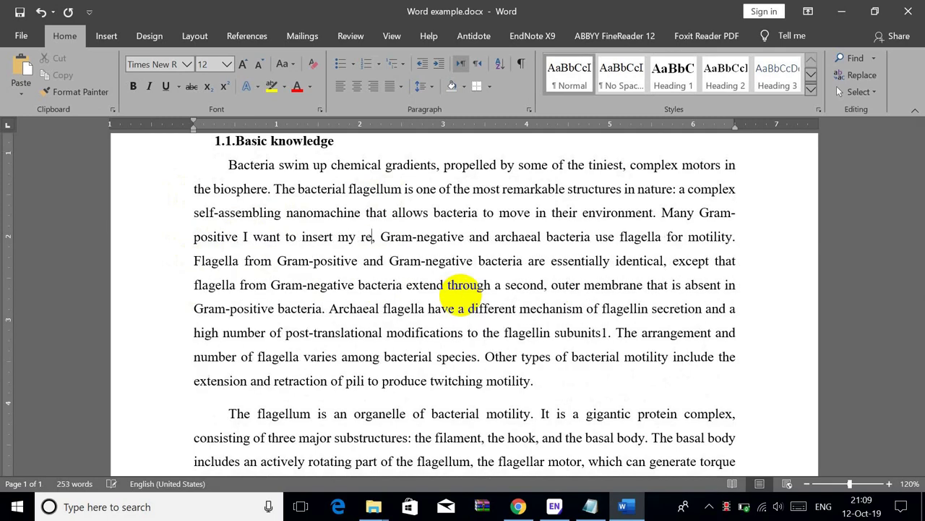
type(" here")
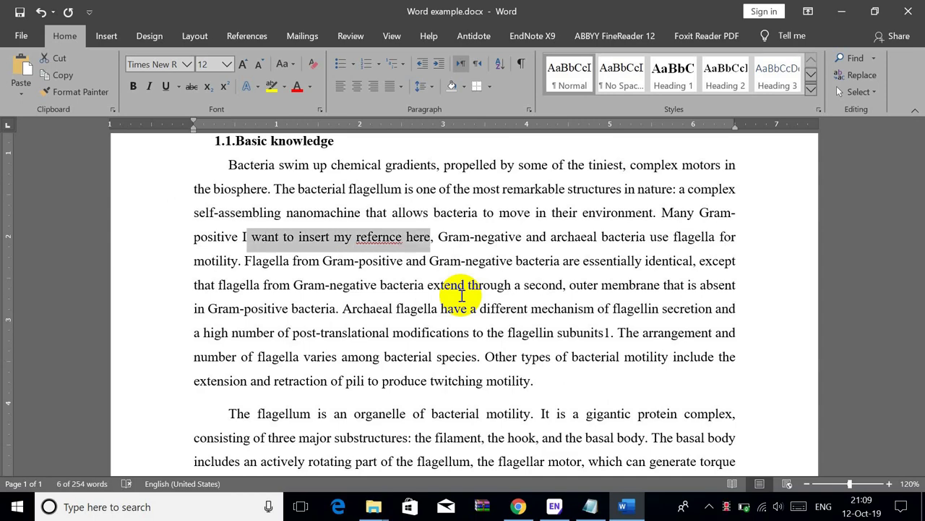
key("Delete")
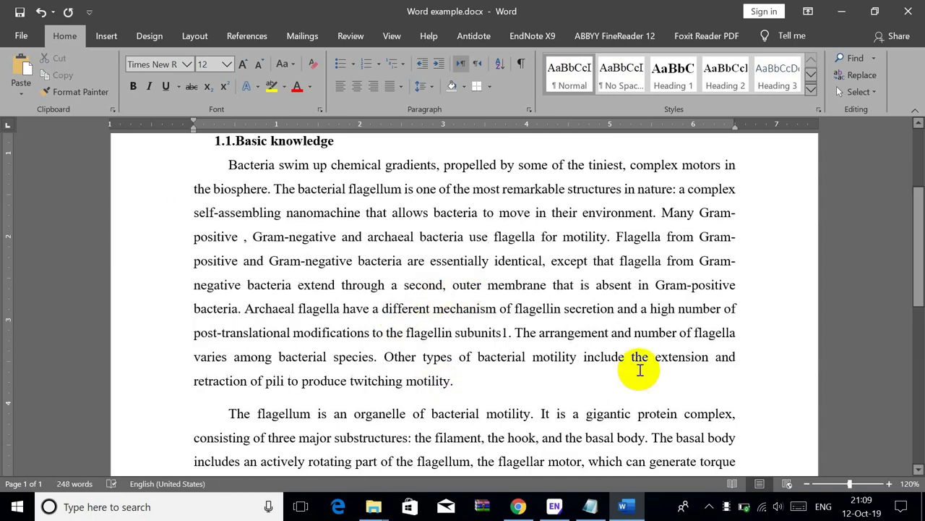
- Select the 2004 "Molecular typing" article in the EndNote library and insert it as a citation after "Gram-positive" in the Word document
left_click(557, 507)
left_click(299, 172)
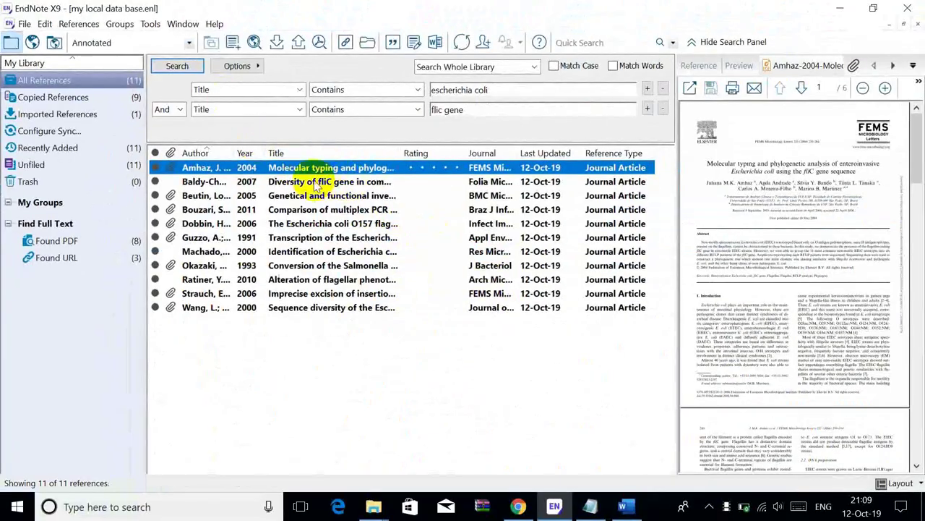
left_click(623, 506)
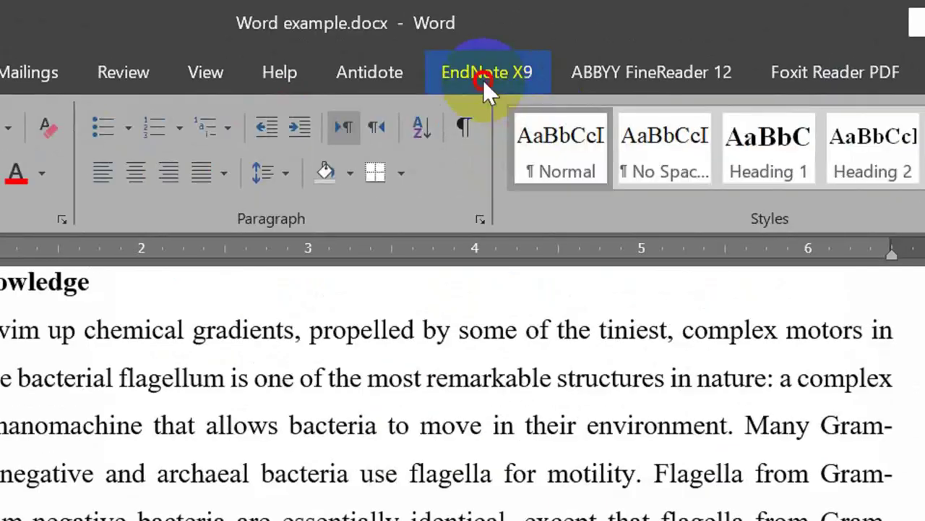
left_click(512, 37)
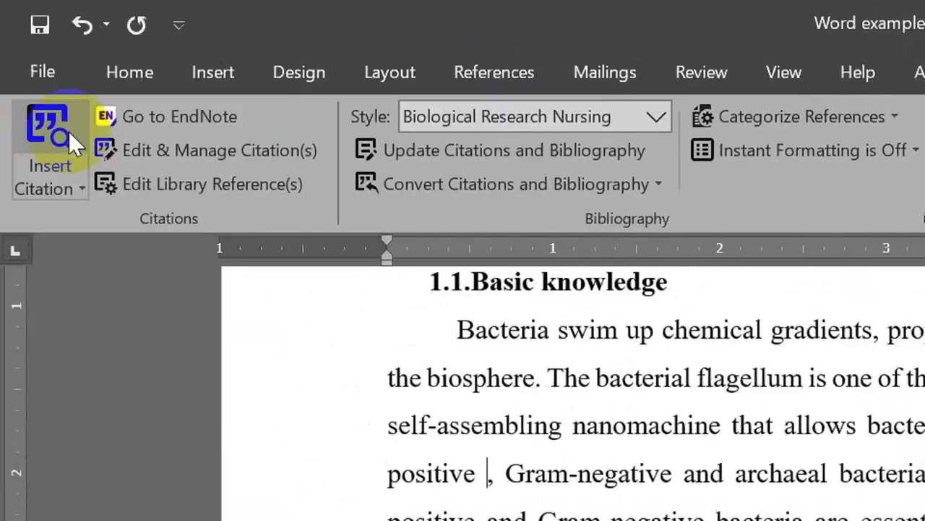
left_click(51, 187)
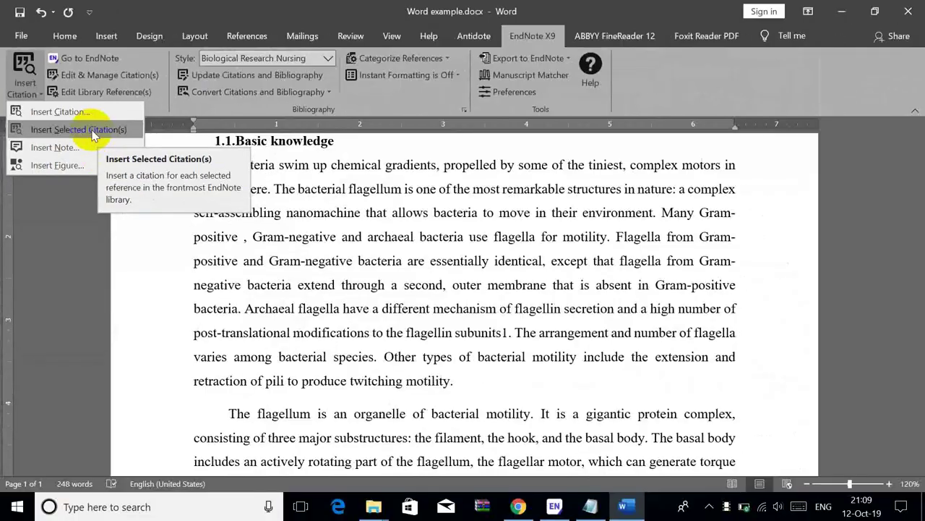
left_click(93, 136)
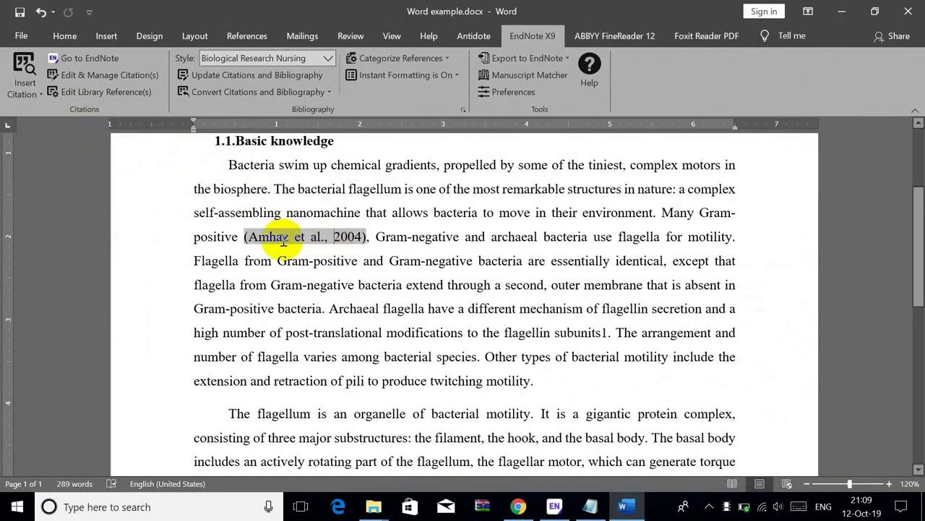
- Examine the bibliography entry at the end of the document and the matching in-text citation in the first paragraph
scroll(290, 236, "down", 10)
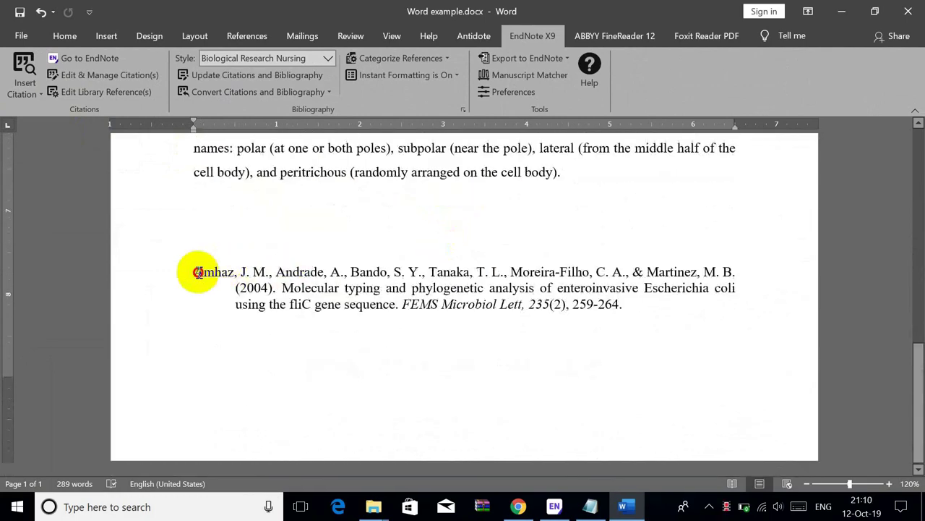
left_click_drag(192, 270, 630, 296)
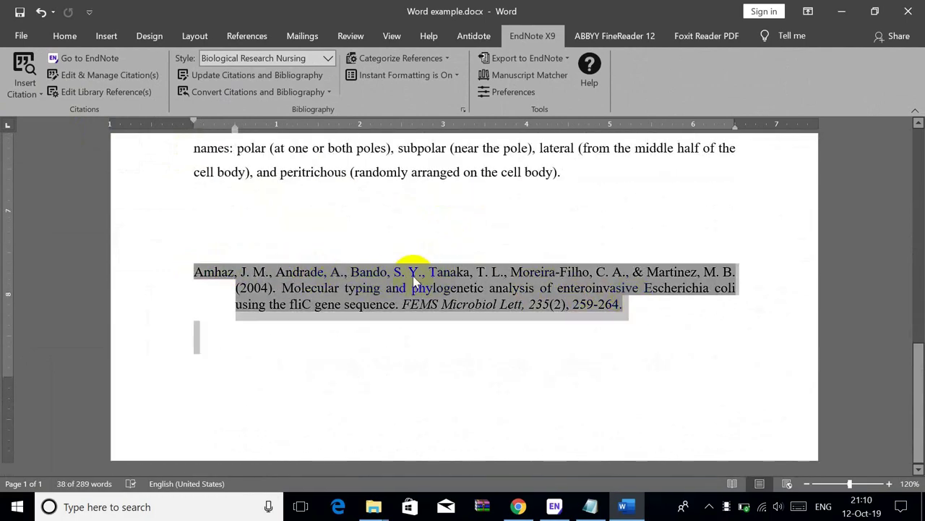
left_click(496, 310)
scroll(502, 316, "up", 10)
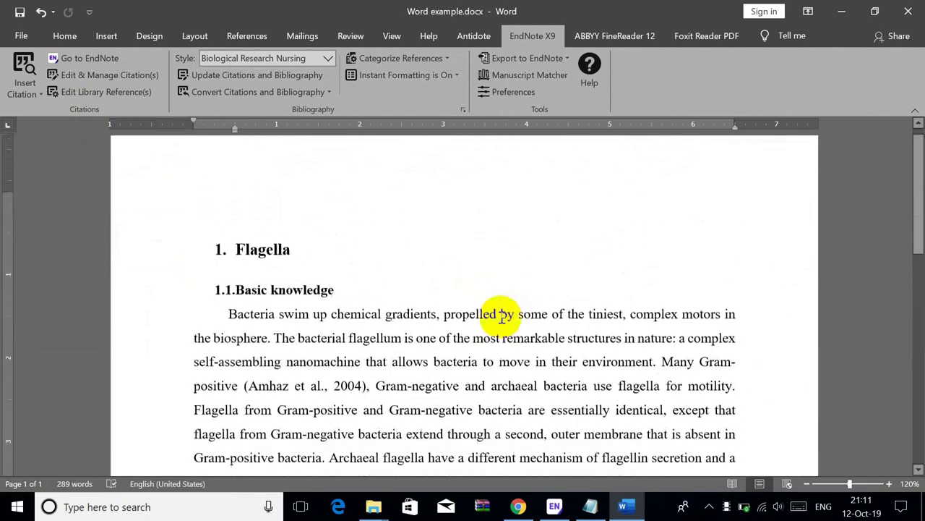
scroll(293, 198, "down", 3)
left_click(292, 196)
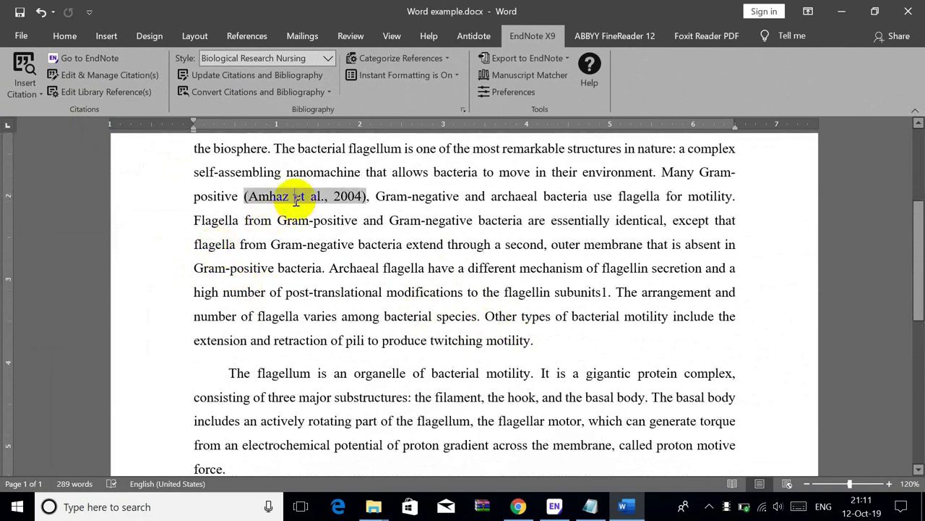
- Insert the 2010 "Alteration of flagellar phenotype" article from the EndNote library as a citation after "twitching motility" in the Word document
left_click(532, 340)
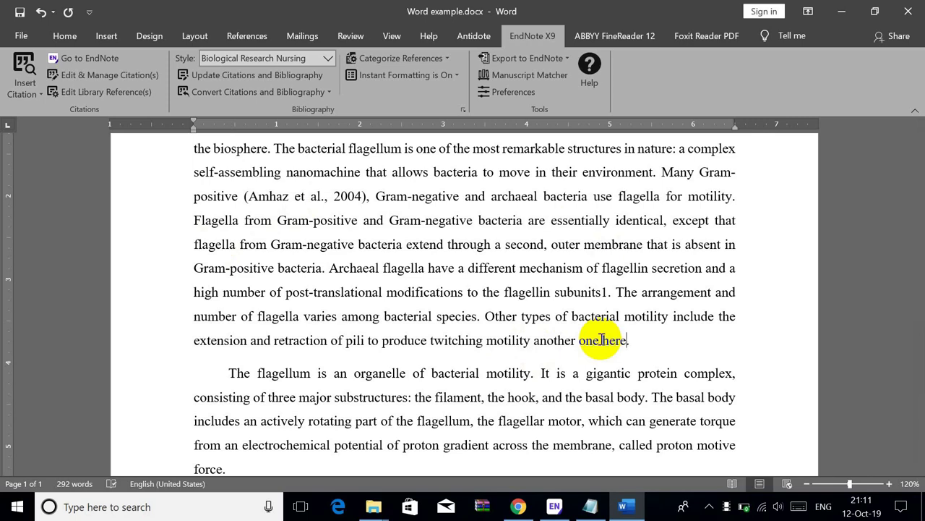
key("Delete")
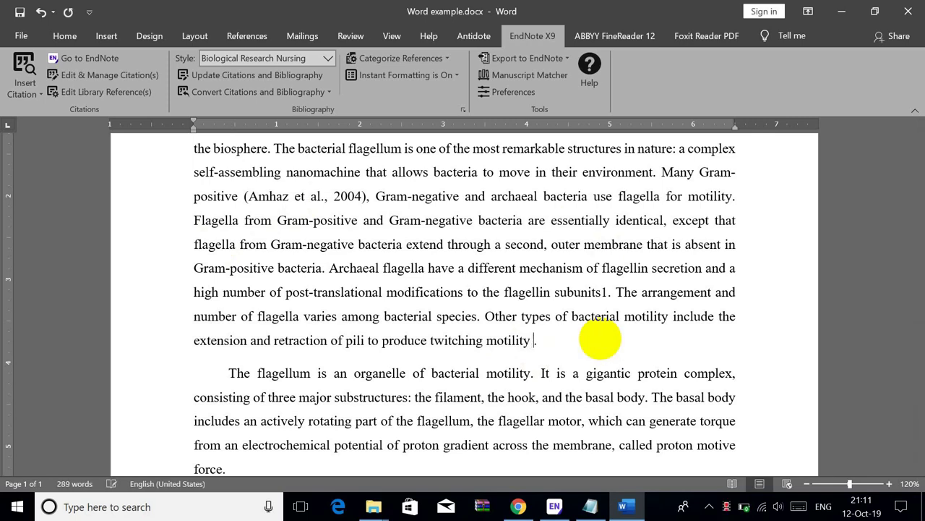
left_click(555, 506)
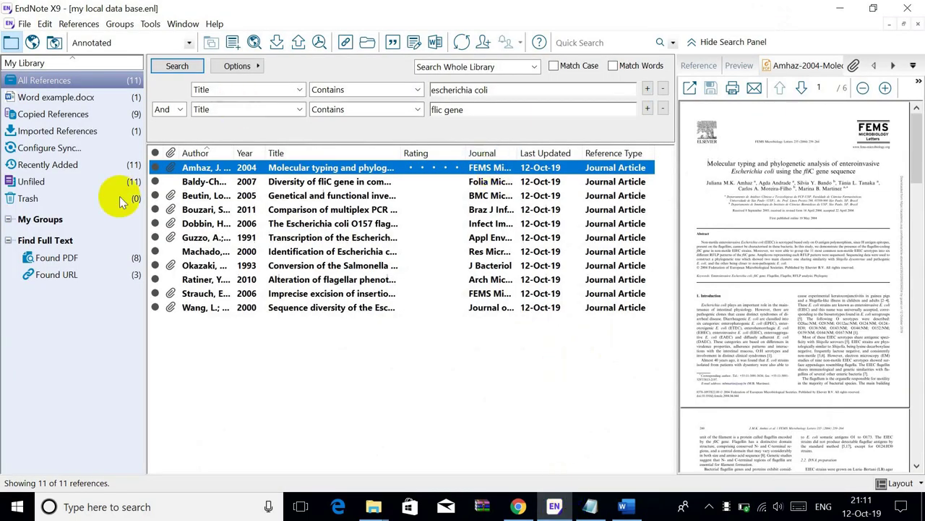
left_click(281, 281)
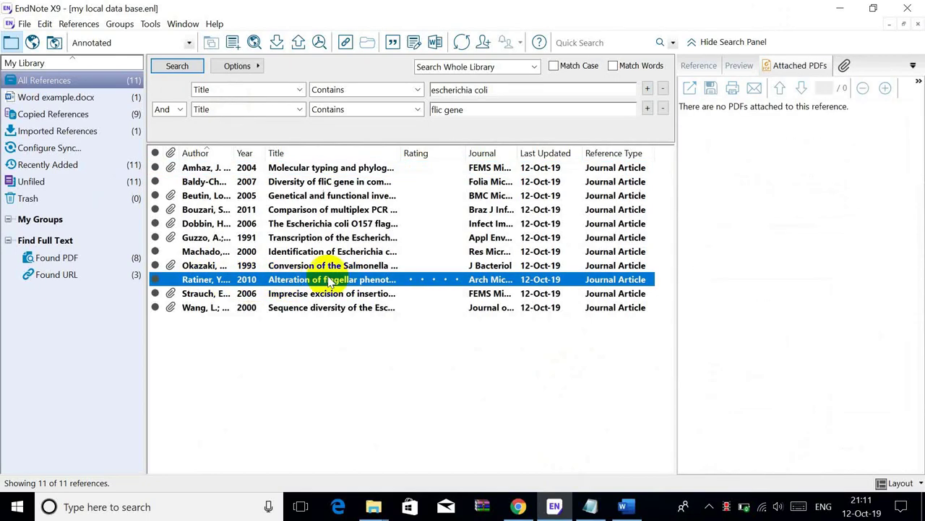
left_click(627, 508)
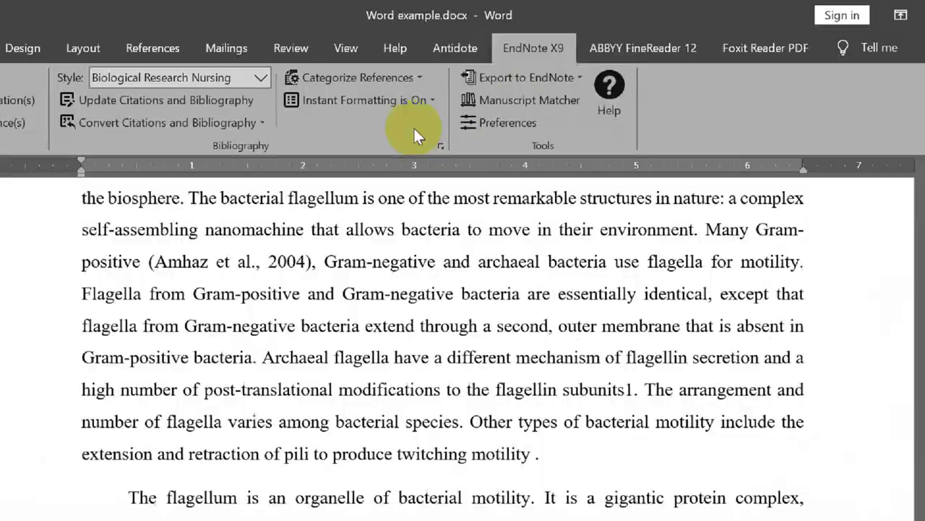
left_click(22, 81)
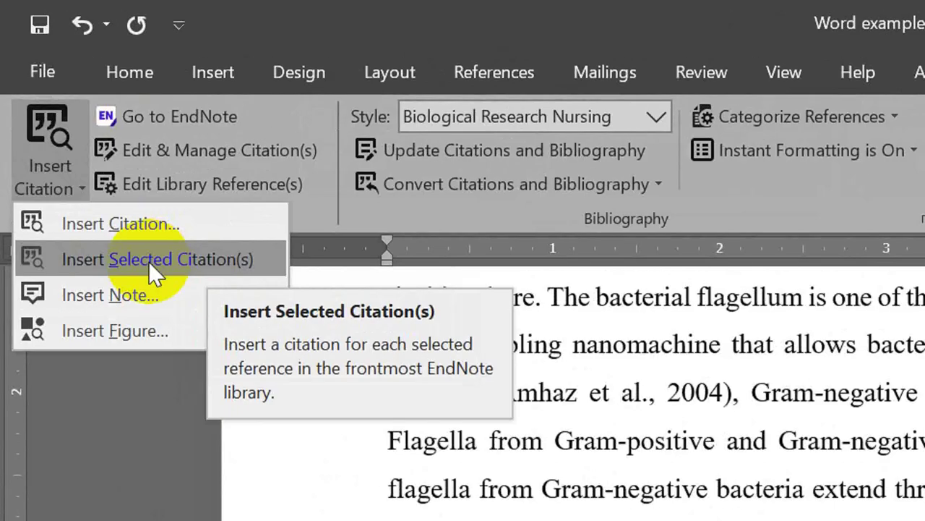
left_click(183, 230)
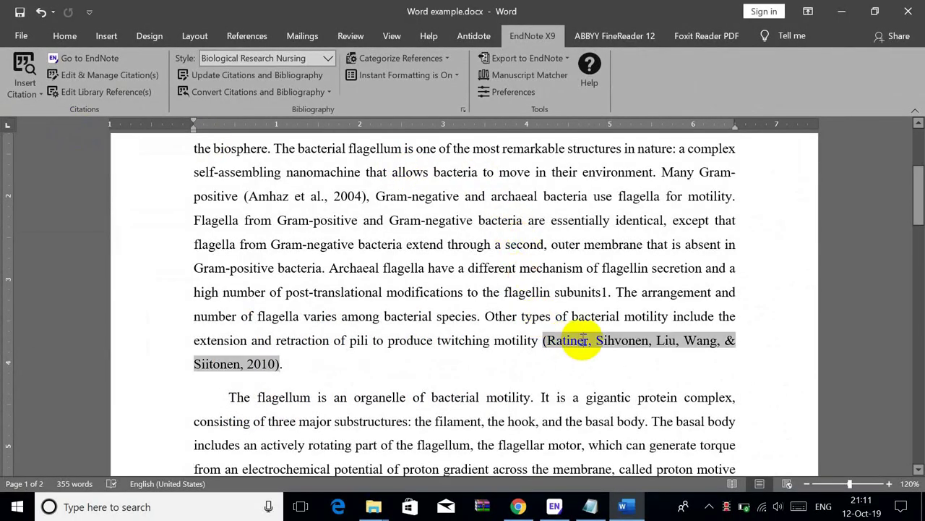
- Examine the bibliography at the end of the document for the entry of the 2010 flagellar phenotype article
scroll(531, 265, "down", 3)
scroll(471, 326, "down", 9)
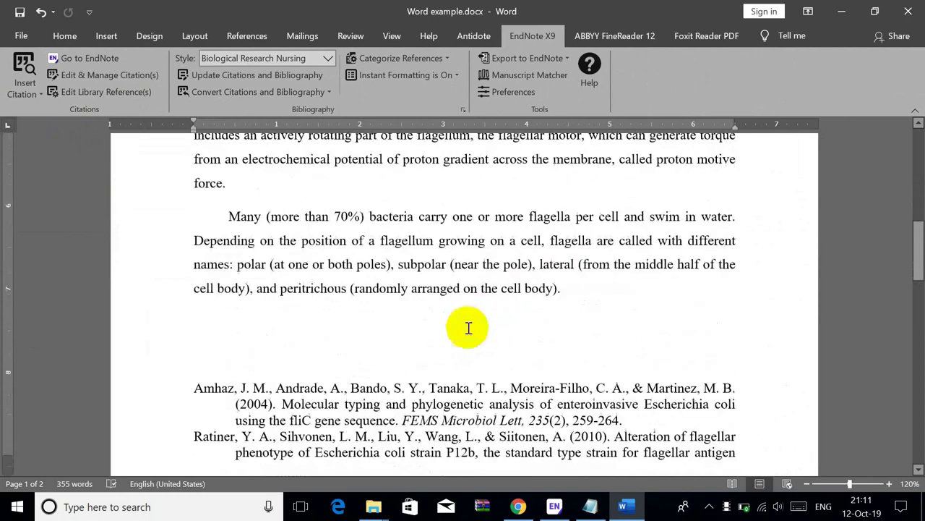
left_click(318, 260)
left_click_drag(221, 217, 650, 278)
scroll(471, 281, "up", 9)
scroll(474, 282, "up", 3)
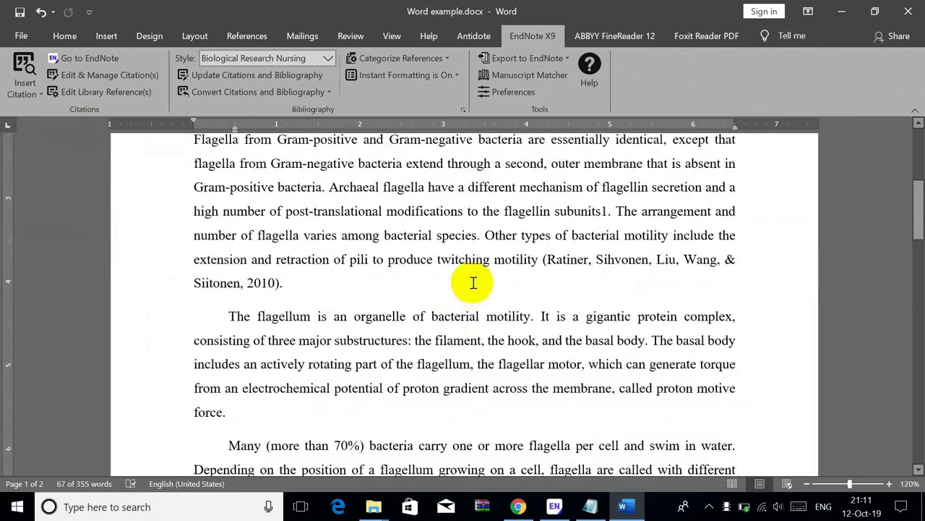
- Insert the 1991 "Transcription of the Escherichia coli fliC gene" article from EndNote as a citation after "proton motive force" in the Word document
left_click(227, 413)
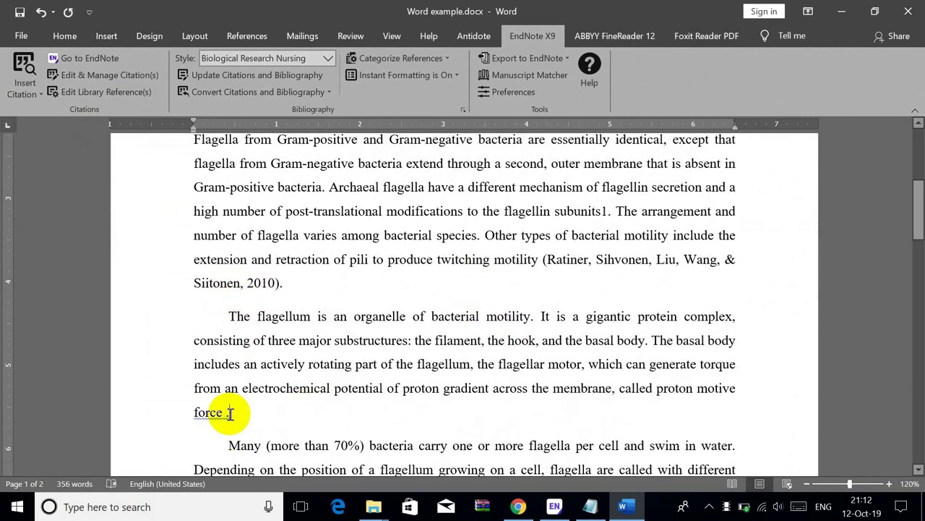
left_click(555, 506)
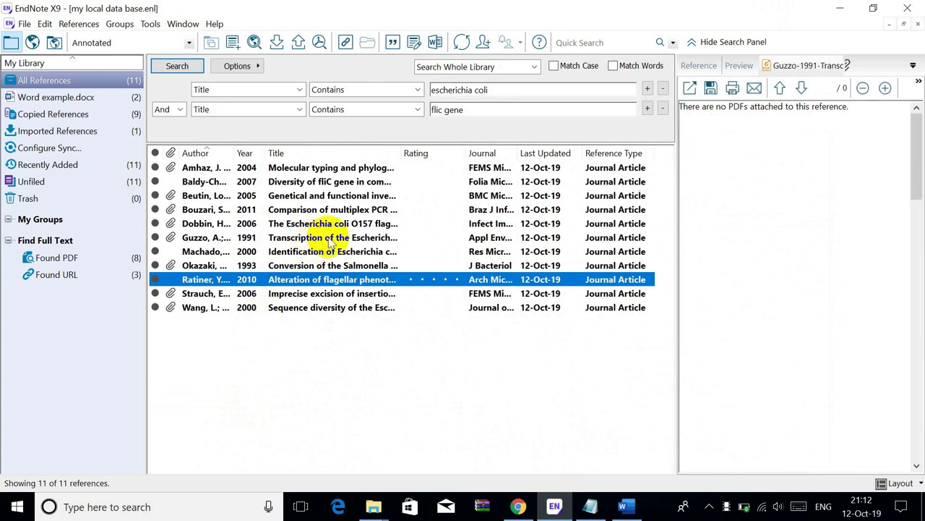
left_click(330, 240)
left_click(625, 506)
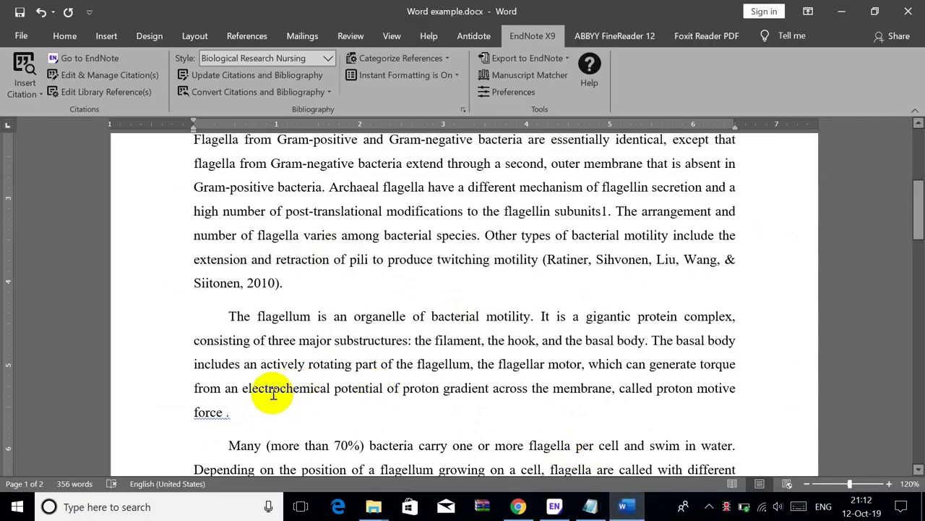
left_click(38, 93)
left_click(62, 129)
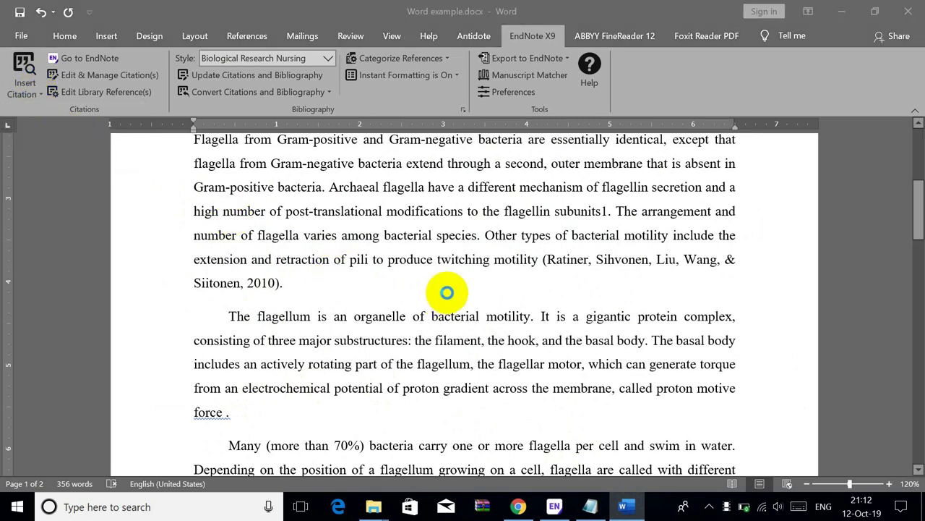
- Examine the bibliography on the second page and the in-text citation after "proton motive force"
scroll(434, 326, "down", 5)
left_click(399, 265)
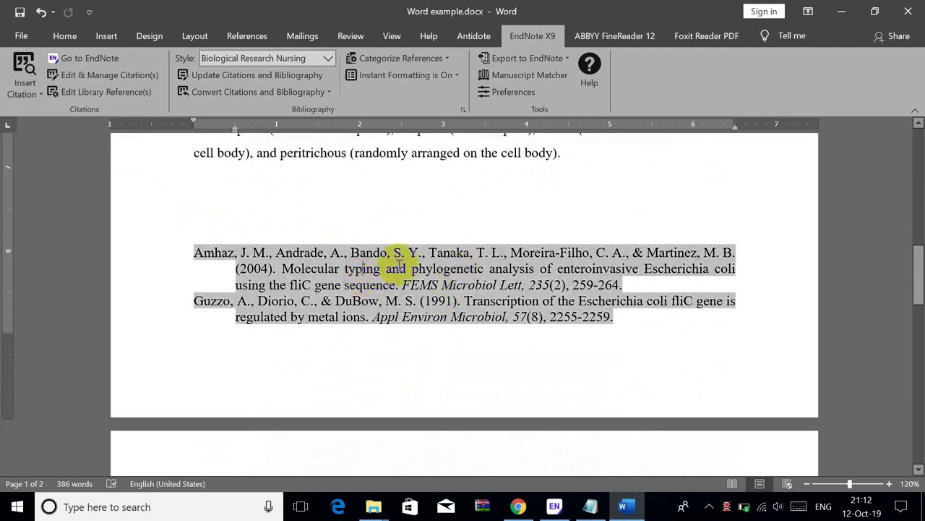
key("Delete")
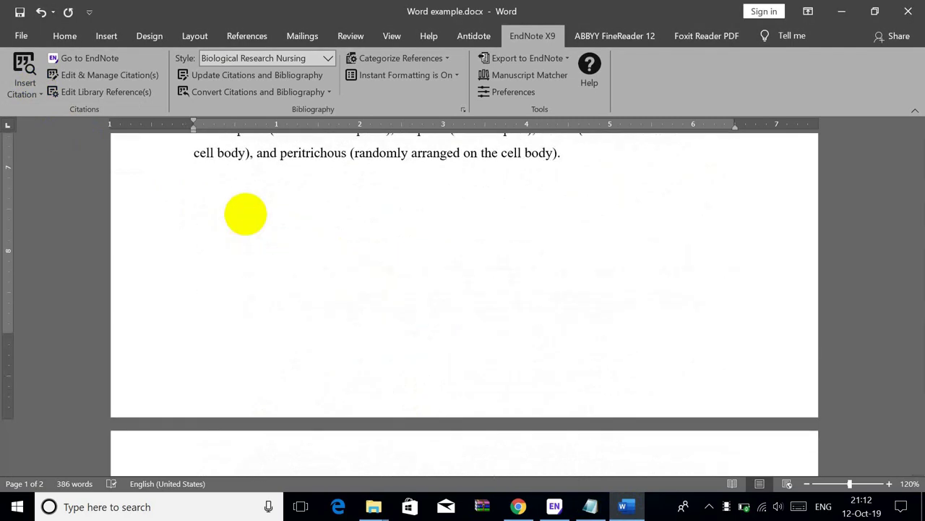
scroll(330, 295, "down", 5)
left_click_drag(186, 241, 415, 374)
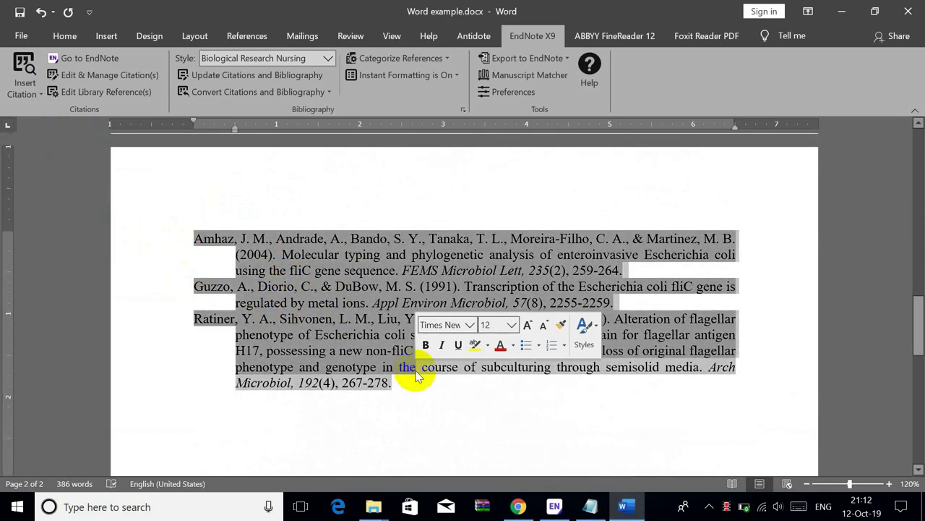
scroll(417, 331, "up", 10)
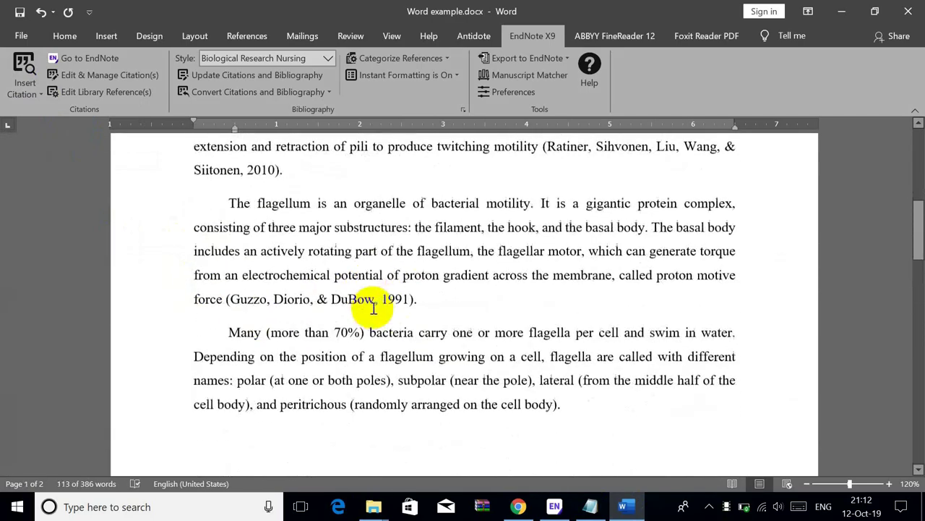
left_click(374, 326)
- Insert the 2011 "Comparison of multiplex PCR" article from EndNote as a citation after "cell body)" at the end of the last Word paragraph
scroll(506, 243, "down", 3)
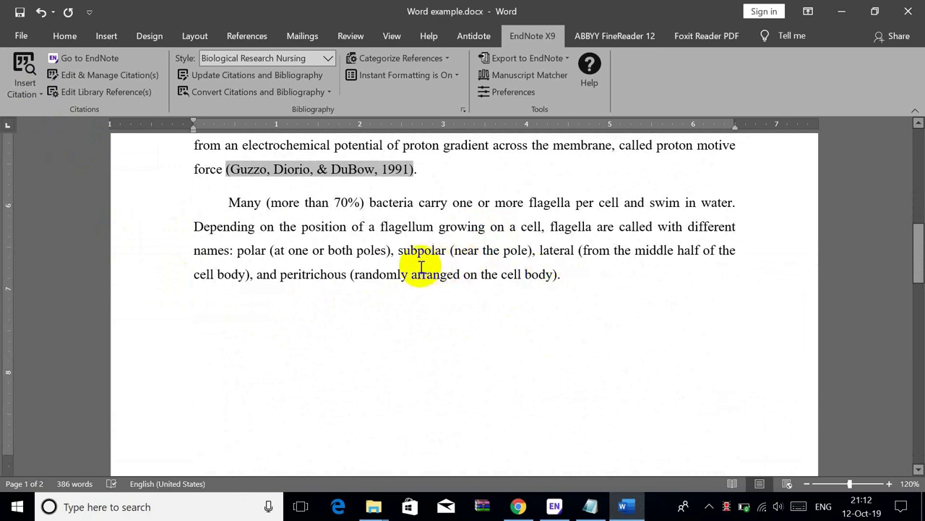
left_click(557, 289)
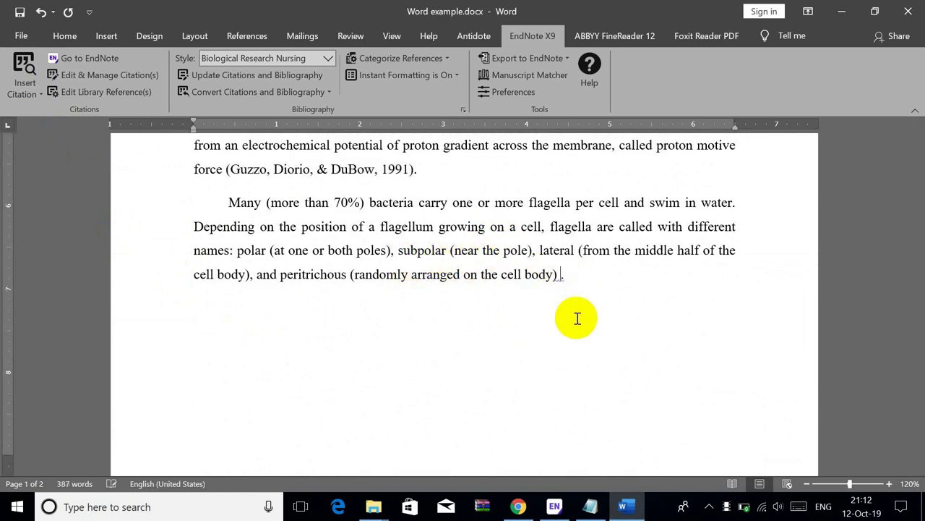
left_click(559, 511)
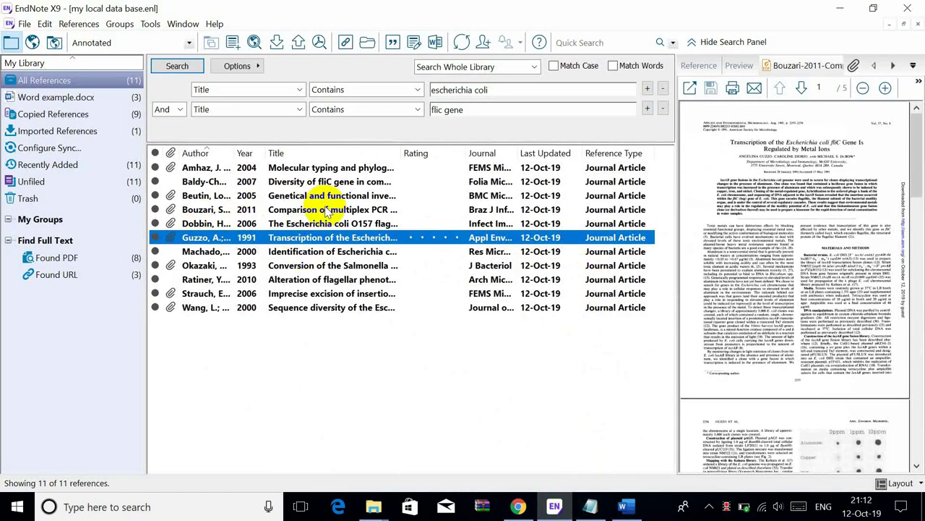
left_click(326, 209)
left_click(623, 507)
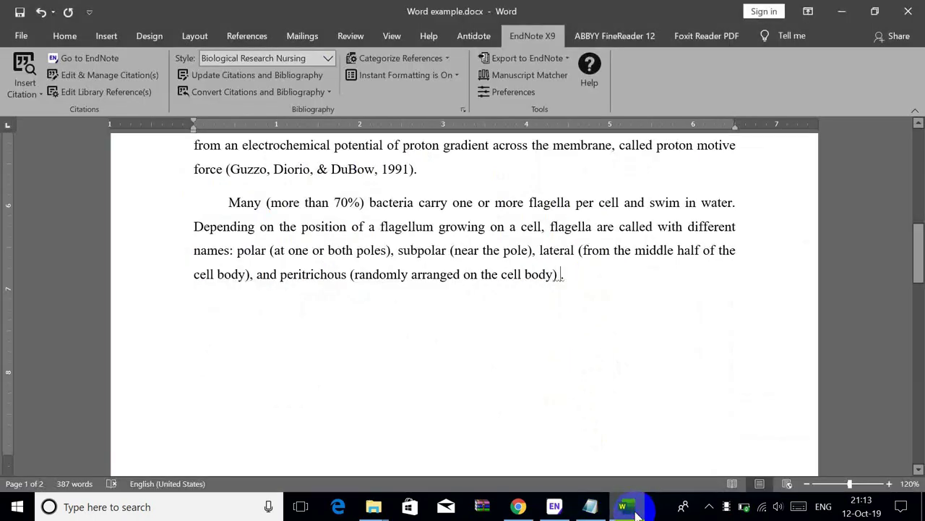
left_click(34, 93)
left_click(62, 126)
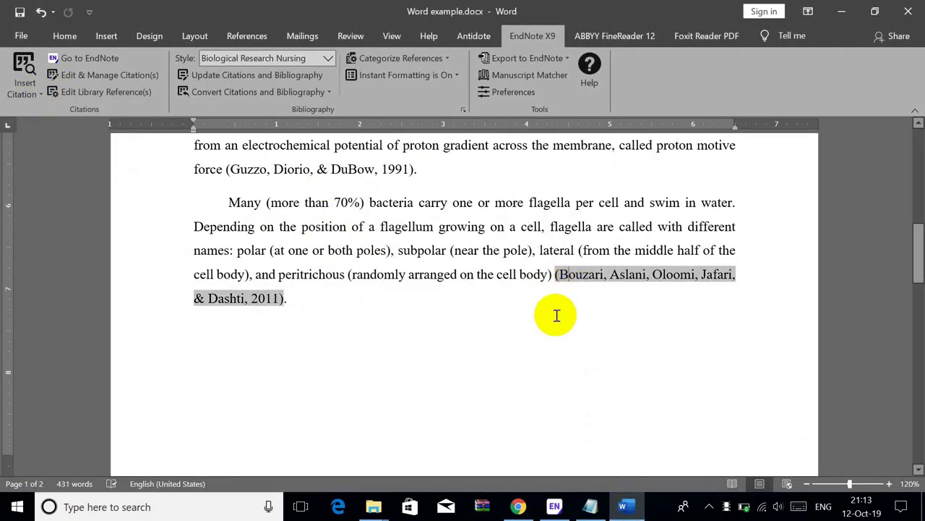
- Examine the reference list on the second page for the entry of the 2011 multiplex PCR article
scroll(556, 315, "down", 10)
scroll(554, 331, "up", 4)
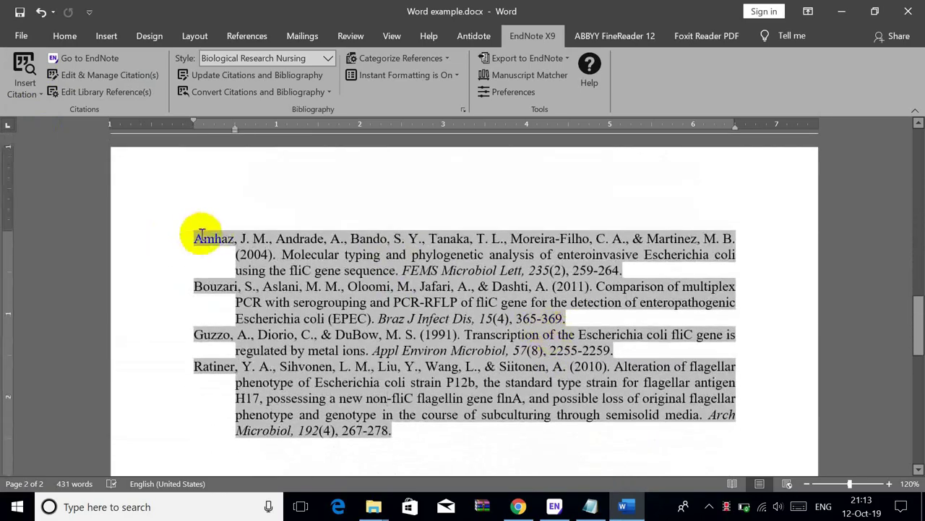
left_click_drag(194, 236, 463, 428)
left_click(492, 329)
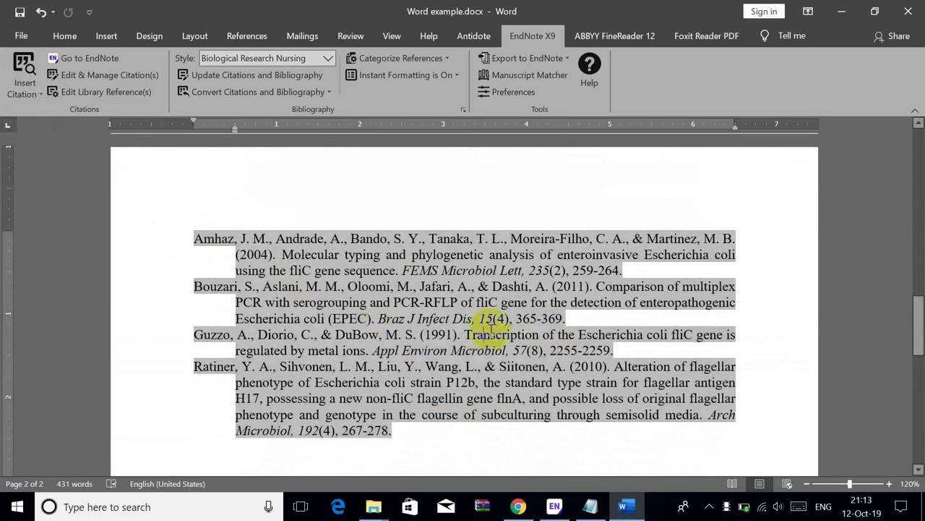
- Place the insertion point after "the hook" and insert the 2007 "Diversity of fliC gene" article there using EndNote's own Insert Citation command
scroll(434, 297, "up", 5)
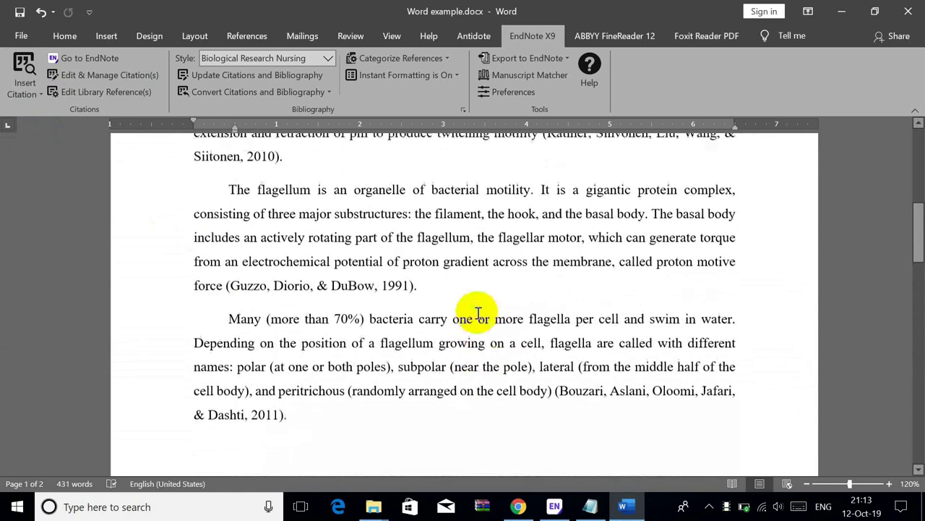
scroll(483, 304, "up", 1)
left_click(536, 259)
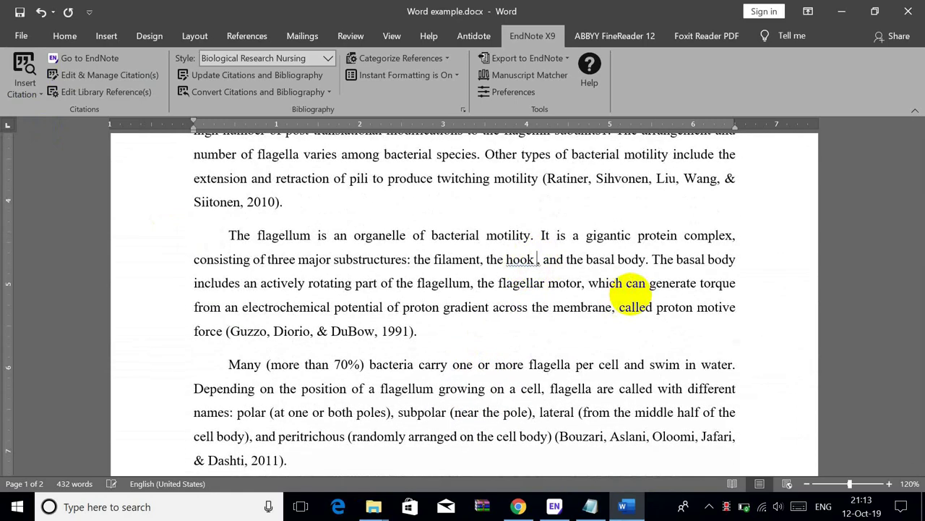
left_click(550, 507)
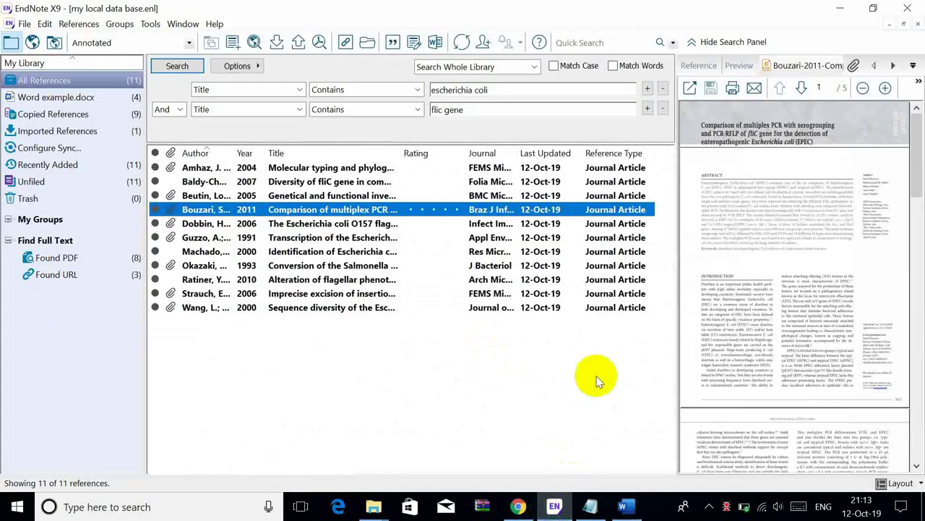
left_click(282, 183)
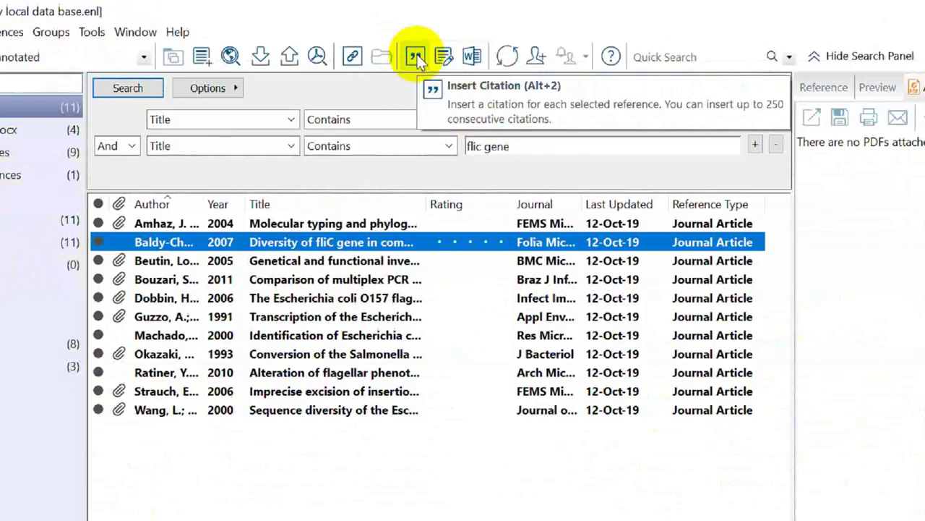
left_click(393, 44)
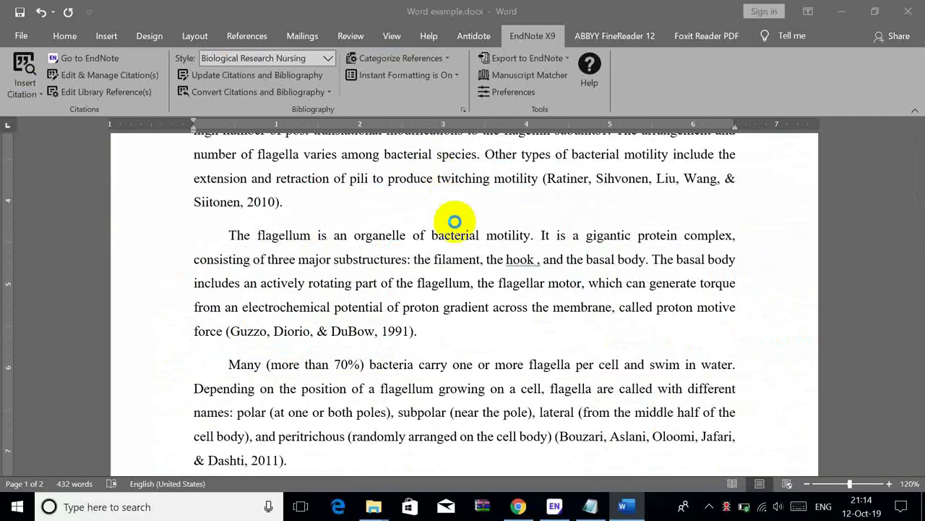
- Check the reference list on the second page for the entry of the 2007 fliC diversity article
scroll(669, 253, "down", 10)
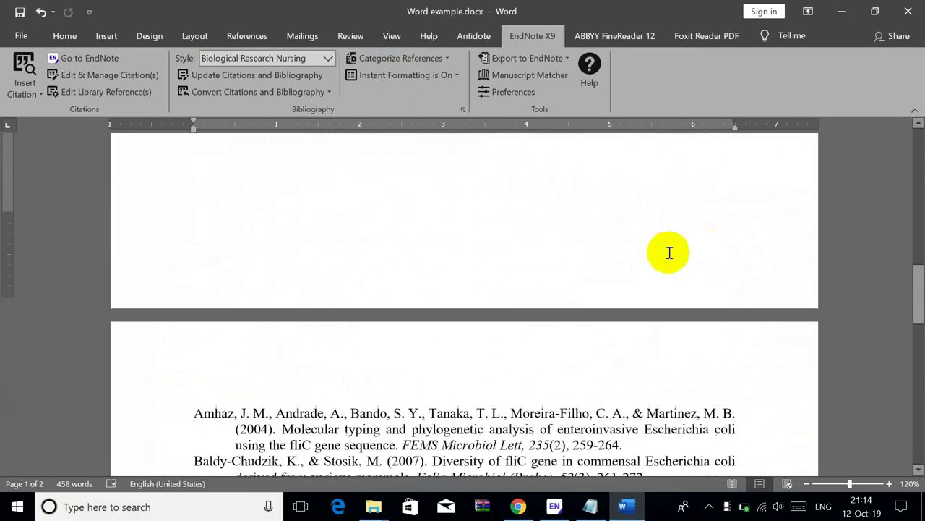
scroll(595, 321, "up", 5)
left_click(222, 284)
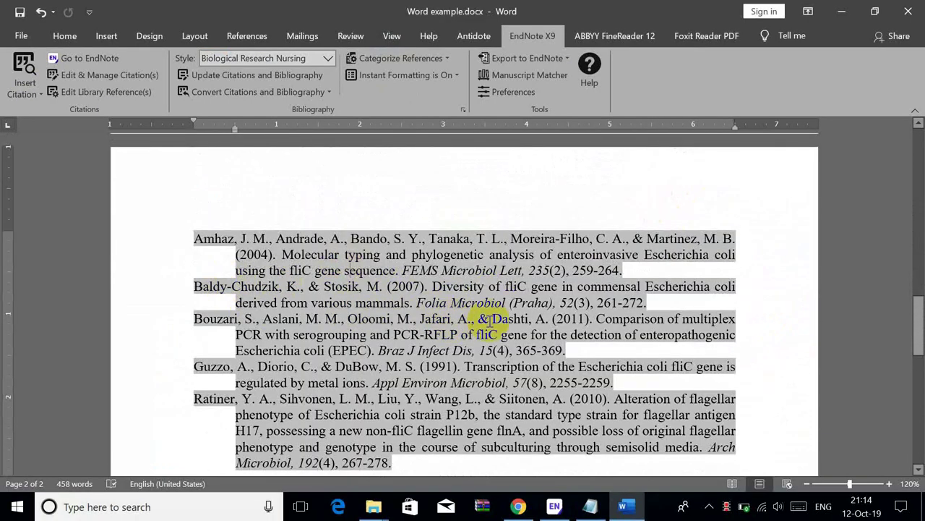
- Insert a citation for the 2010 reference on Escherichia coli strain P12b after "flagellin subunits1" and check the reference list
scroll(572, 334, "up", 10)
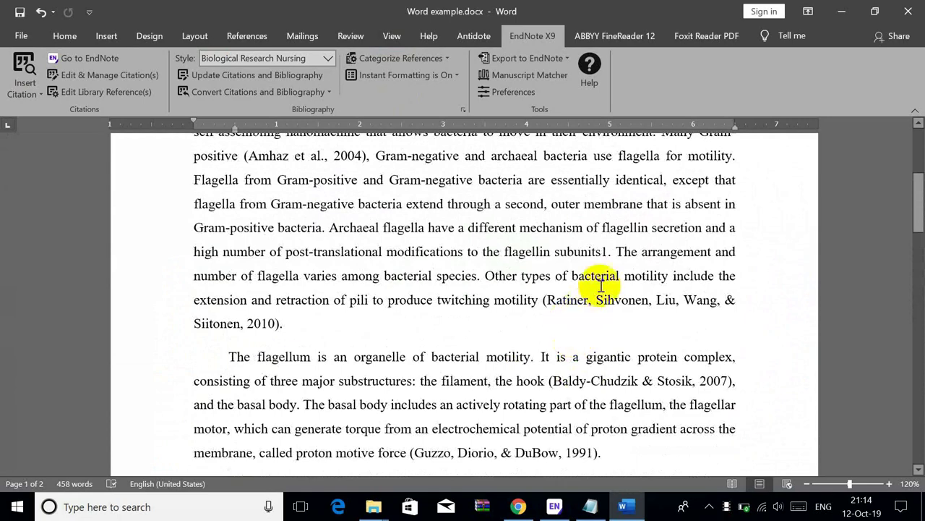
left_click(608, 254)
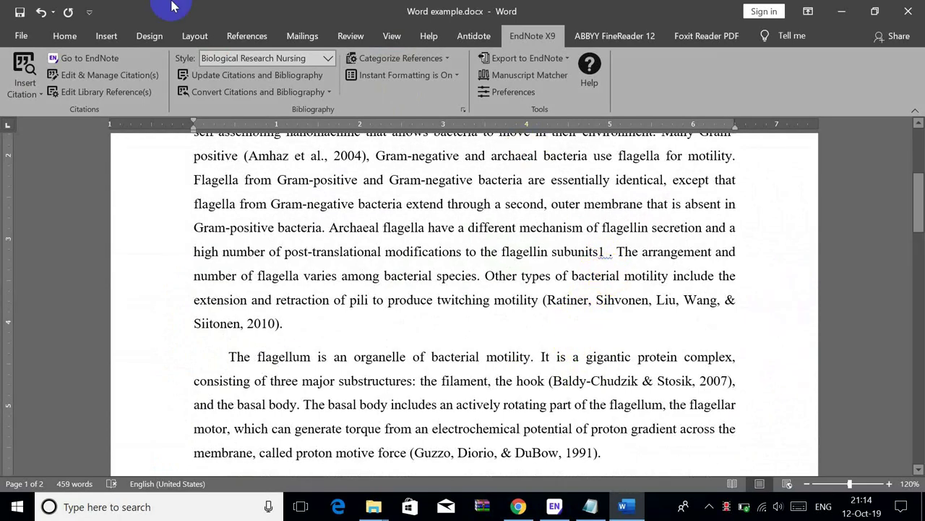
left_click(26, 91)
left_click(46, 112)
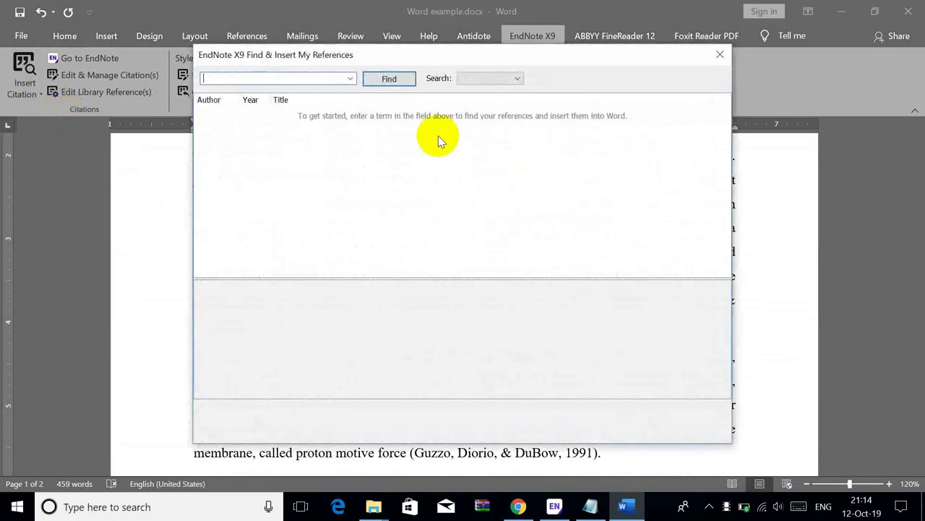
type("2010")
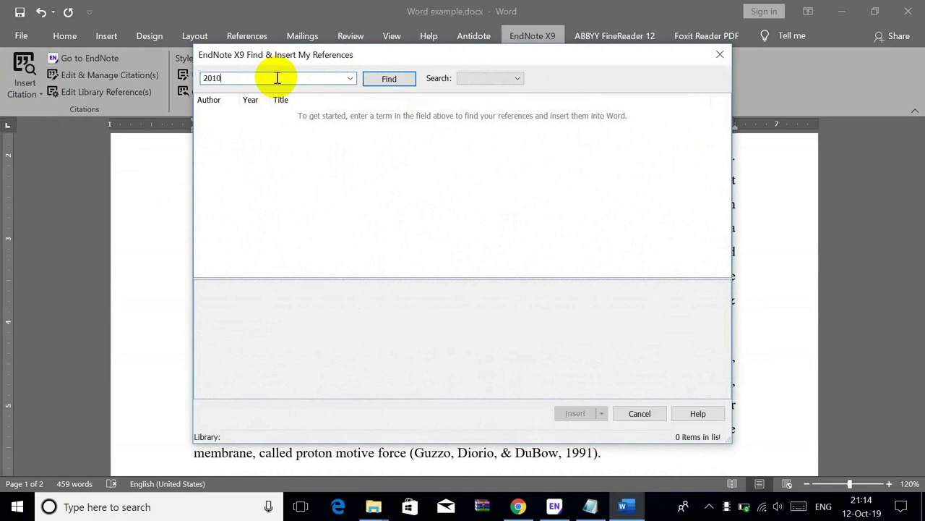
key("Return")
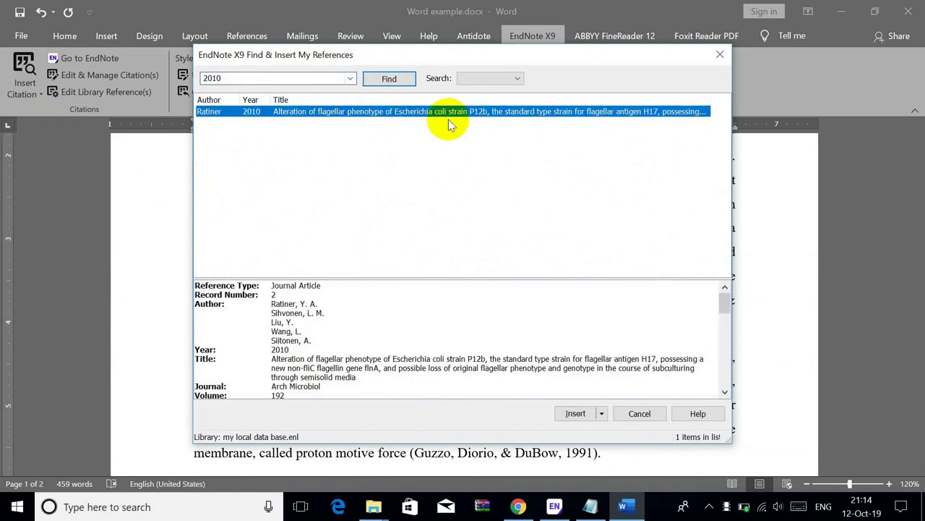
left_click(228, 78)
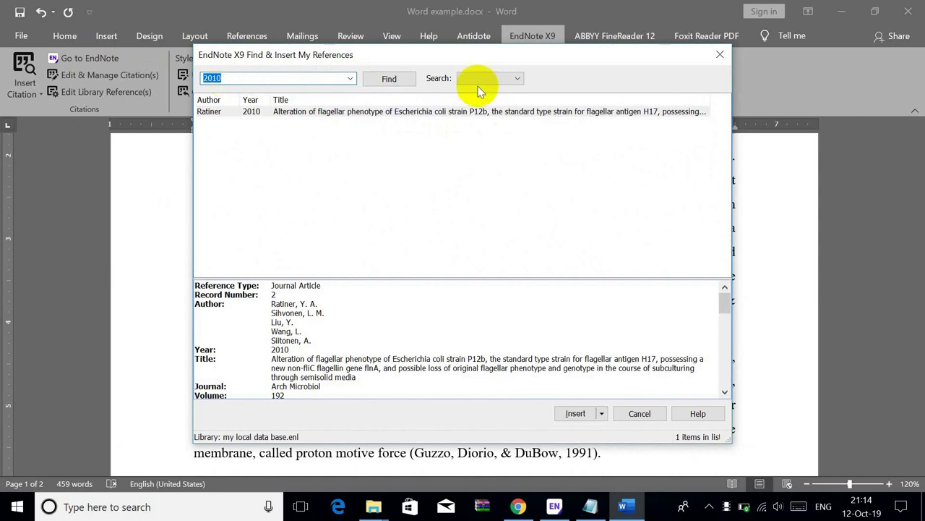
left_click(575, 415)
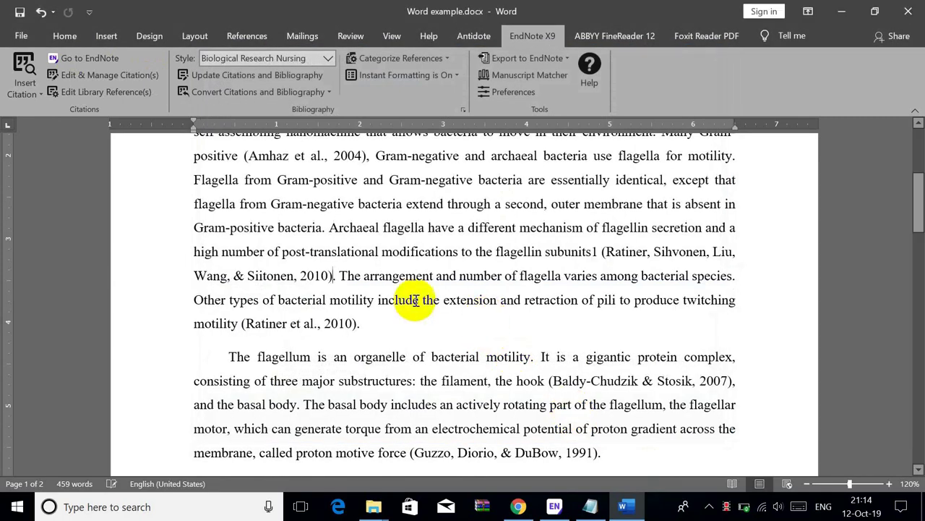
scroll(562, 309, "down", 8)
scroll(555, 261, "down", 5)
scroll(547, 268, "up", 2)
left_click(545, 268)
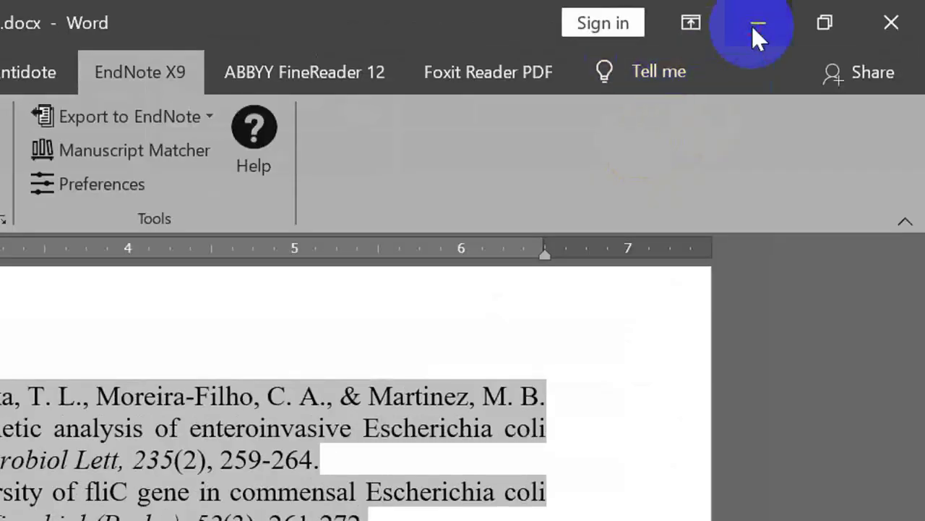
- Minimize the Word document and the Data folder window, leaving the Notepad notes on changing output styles on screen
left_click(841, 11)
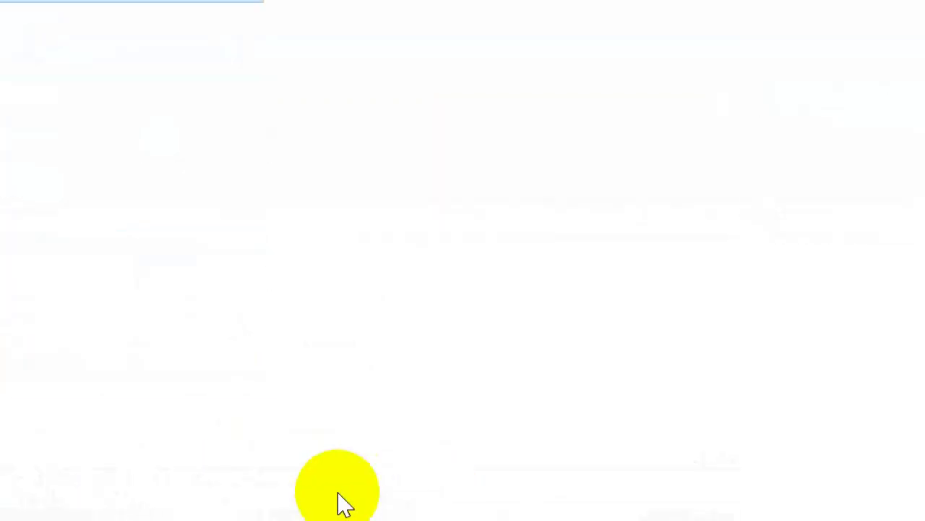
left_click(266, 515)
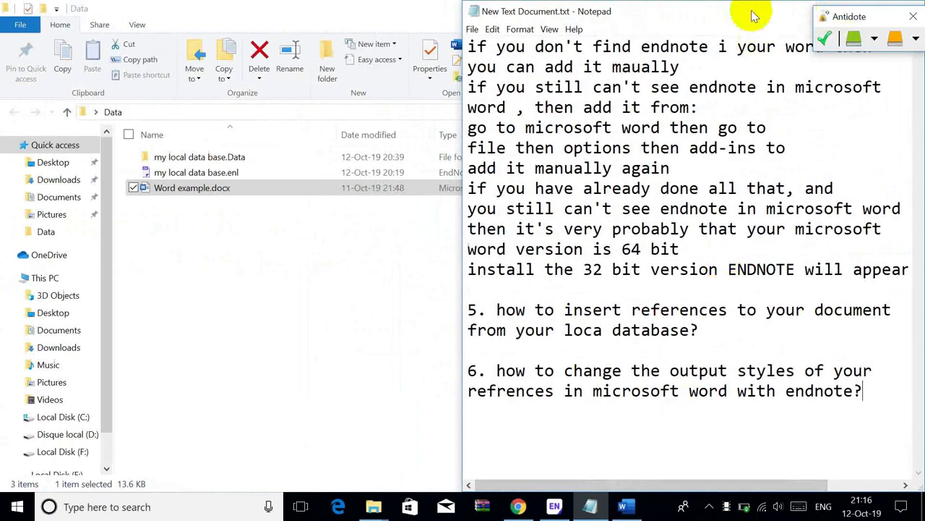
left_click(364, 15)
left_click(843, 7)
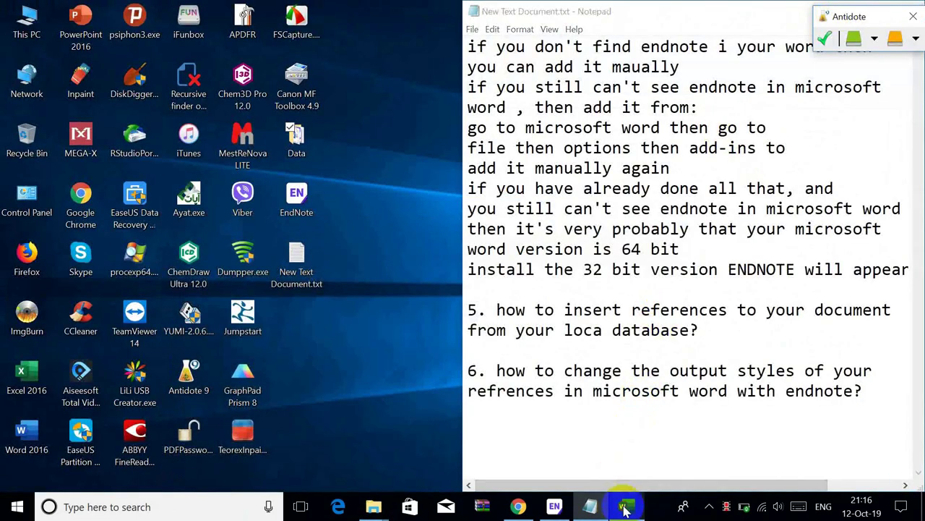
- Return to Word example.docx and look through its in-text citations and reference list
left_click(623, 505)
scroll(531, 334, "up", 8)
scroll(553, 333, "down", 5)
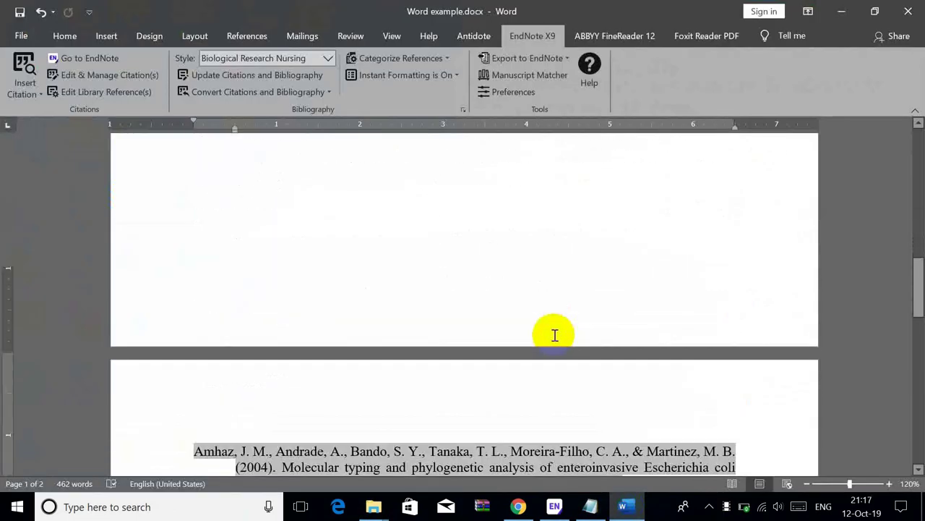
scroll(553, 334, "down", 4)
scroll(433, 326, "up", 10)
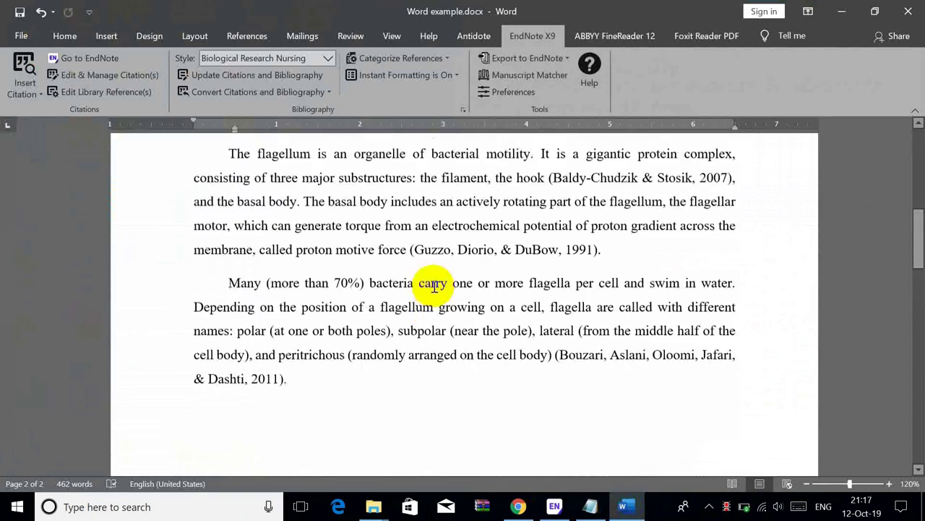
scroll(477, 344, "down", 8)
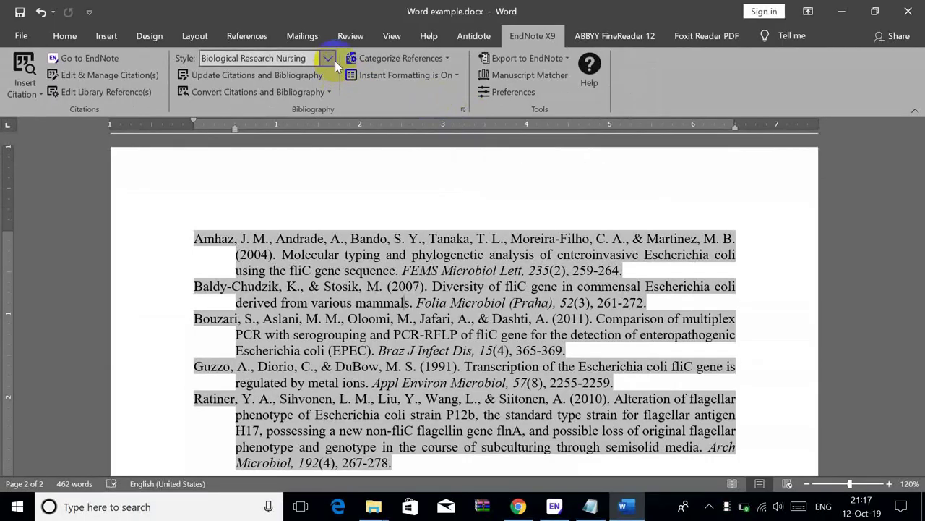
- Change the EndNote output style of the citations and bibliography to Bioinformatics
left_click(281, 77)
left_click(306, 78)
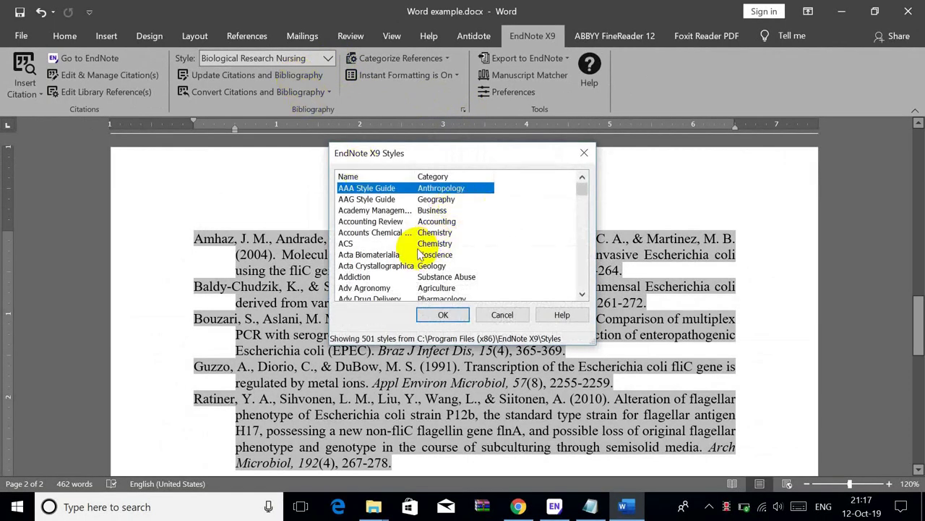
left_click(424, 243)
type("bioi")
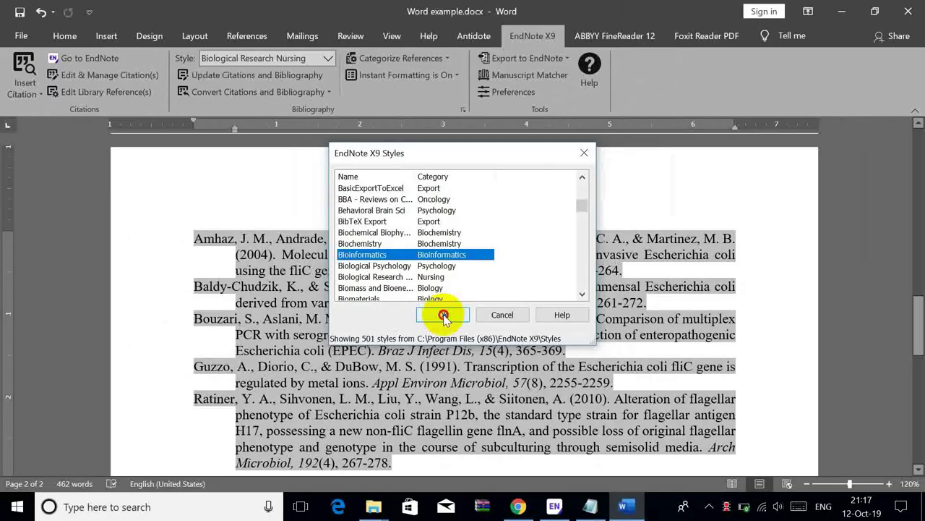
left_click(443, 315)
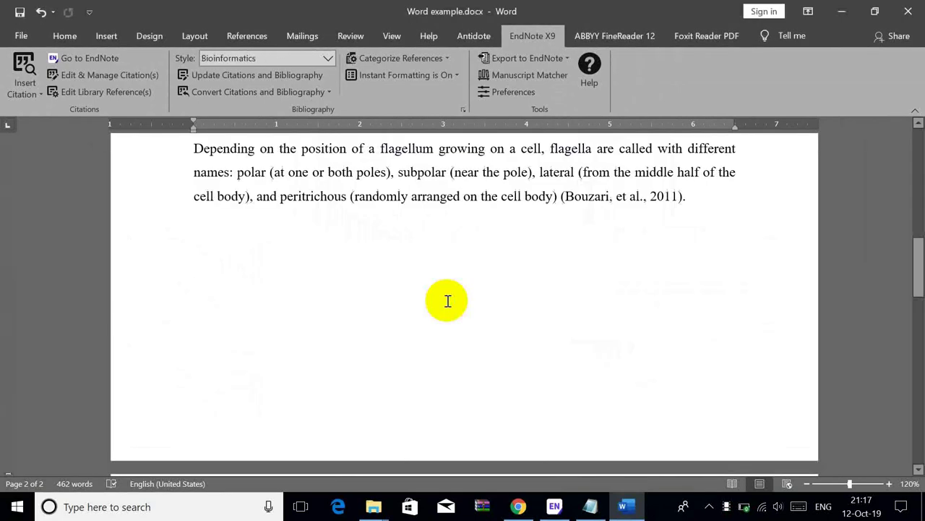
- Review the reformatted citations and reference list, and switch the EndNote output style to APA 6th
scroll(447, 300, "down", 8)
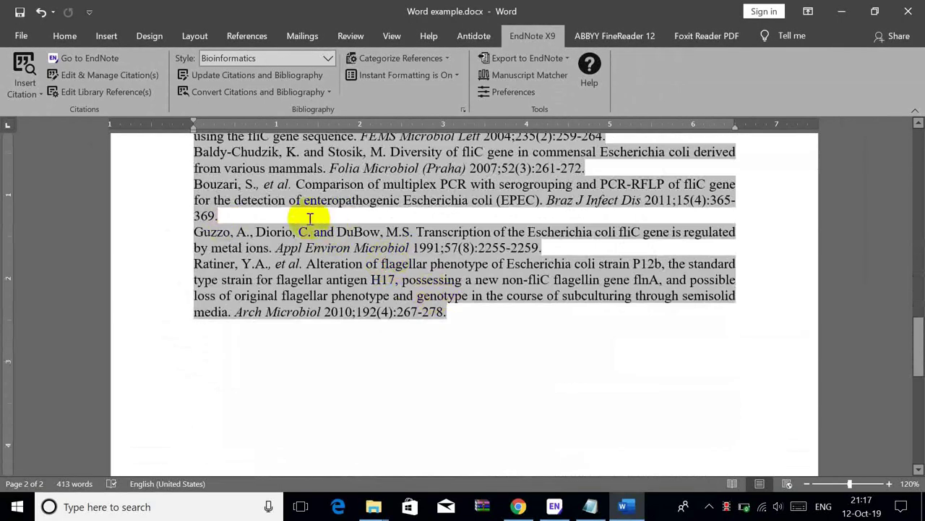
scroll(318, 246, "up", 10)
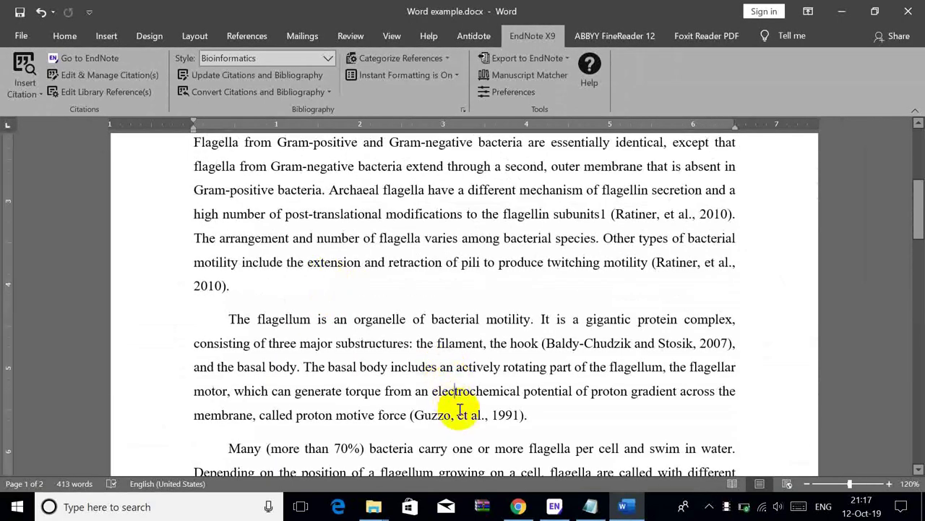
scroll(506, 325, "down", 3)
scroll(589, 326, "down", 6)
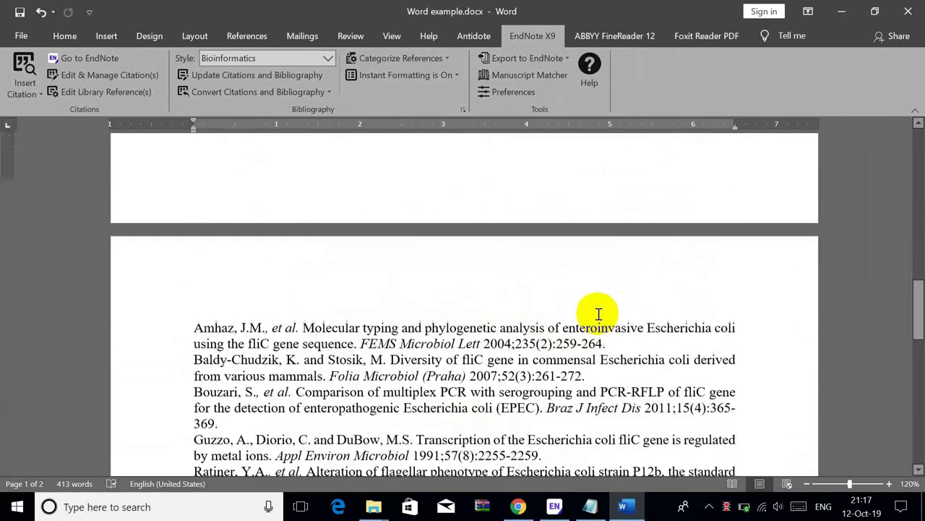
scroll(599, 313, "down", 1)
left_click(225, 298)
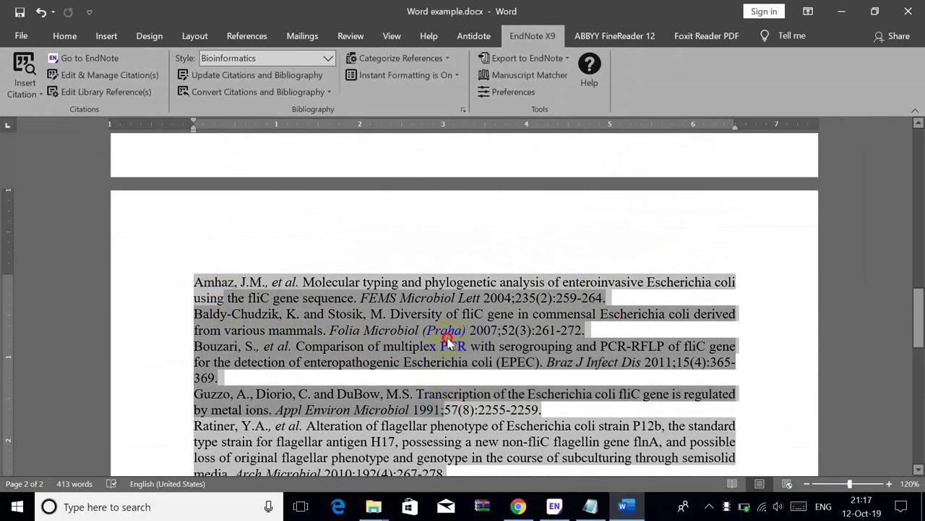
left_click(326, 58)
left_click(289, 78)
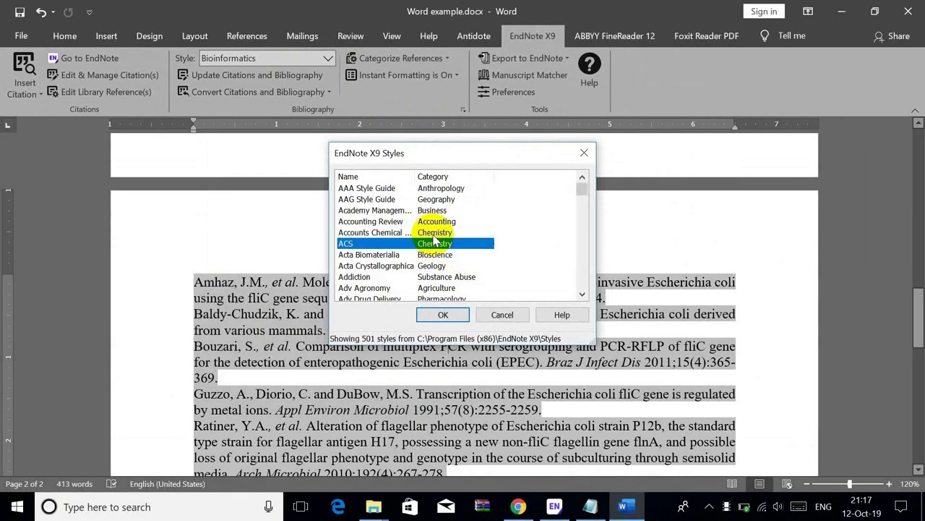
left_click(444, 314)
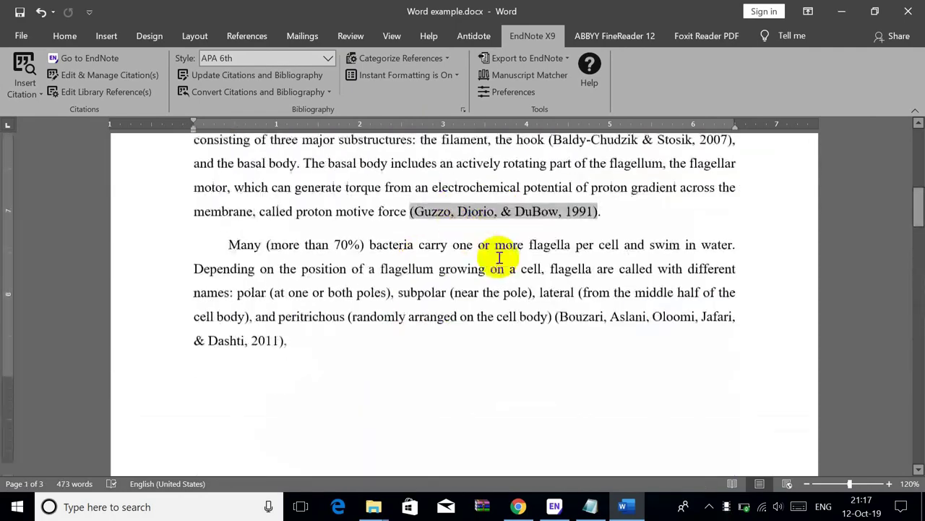
- Check the citations and reference list in the current style, and change the output style to APA 6th-full name
scroll(499, 258, "down", 15)
left_click(563, 255)
scroll(563, 254, "up", 20)
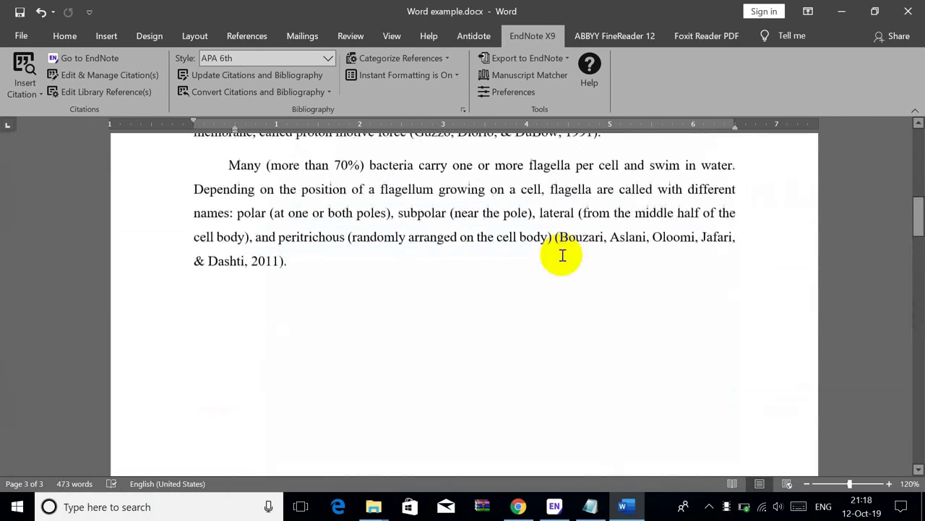
scroll(562, 254, "down", 10)
scroll(563, 255, "up", 3)
left_click(329, 59)
left_click(301, 75)
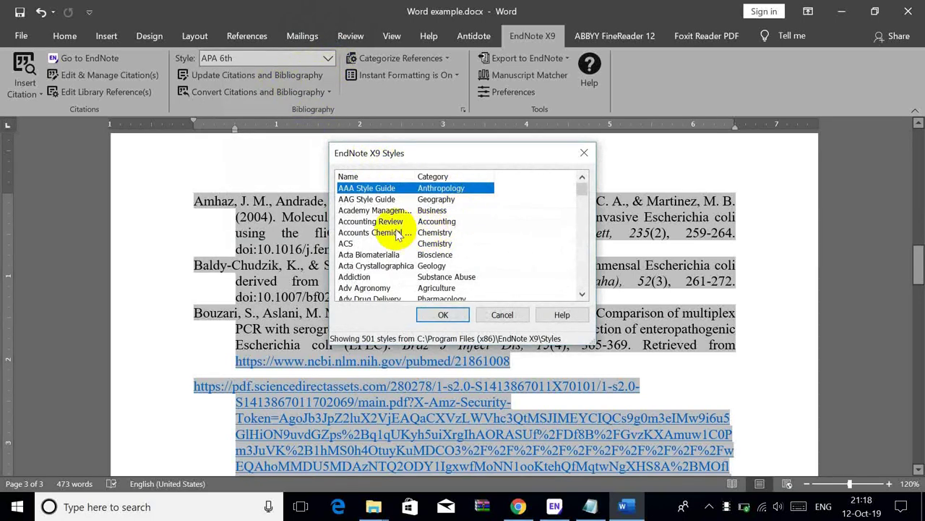
type("apa")
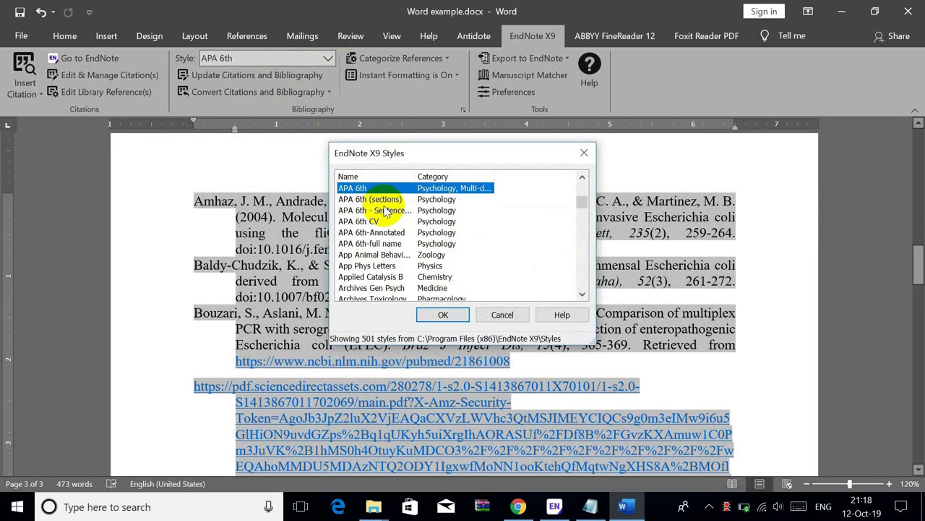
left_click(377, 243)
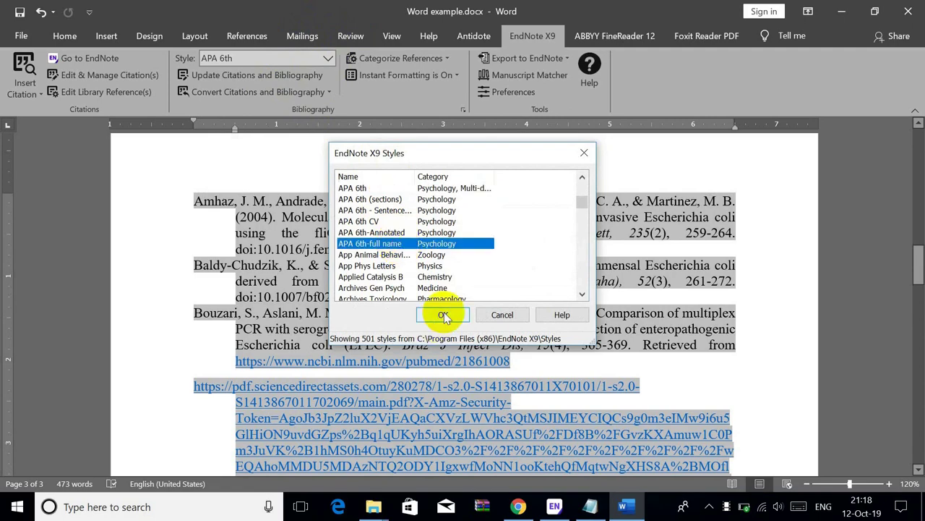
left_click(440, 315)
- Open the bibliography layout settings and enter "biobliographic references" as the bibliography title
scroll(444, 253, "down", 2)
scroll(506, 429, "up", 5)
scroll(504, 257, "down", 5)
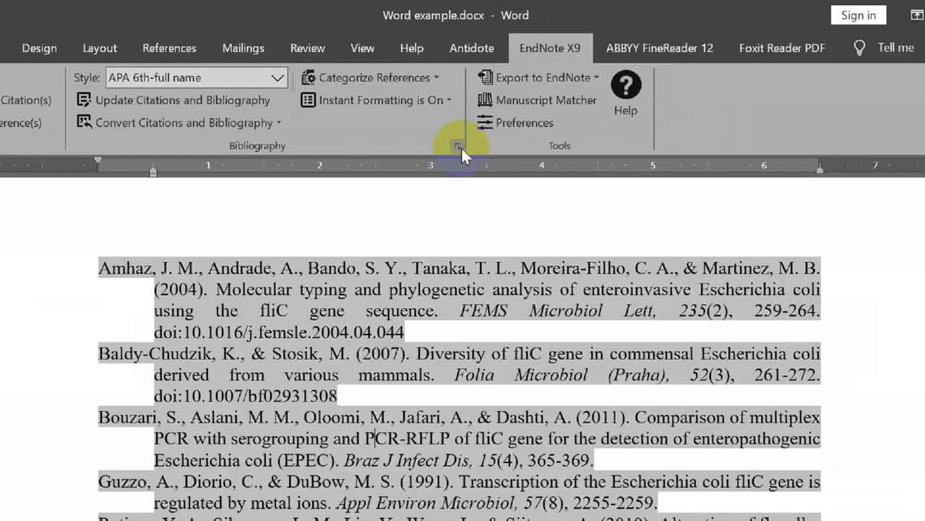
left_click(462, 110)
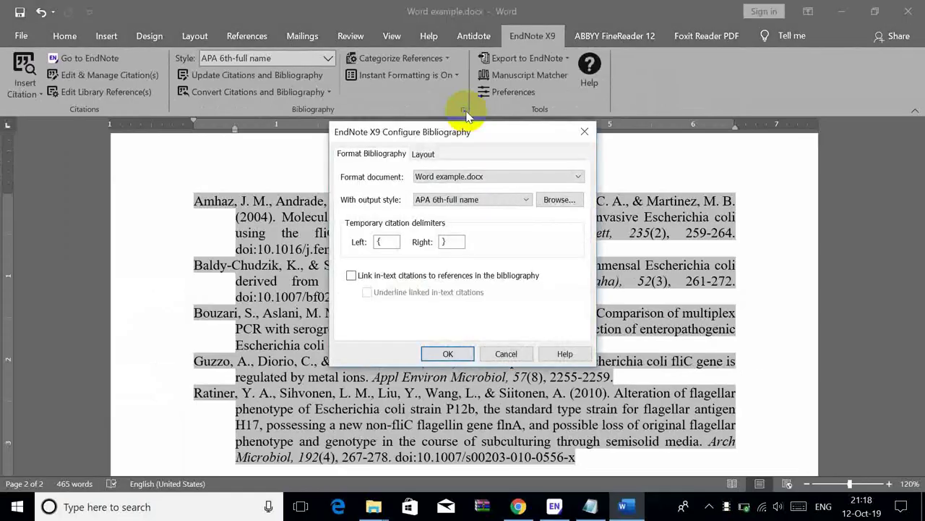
left_click(424, 155)
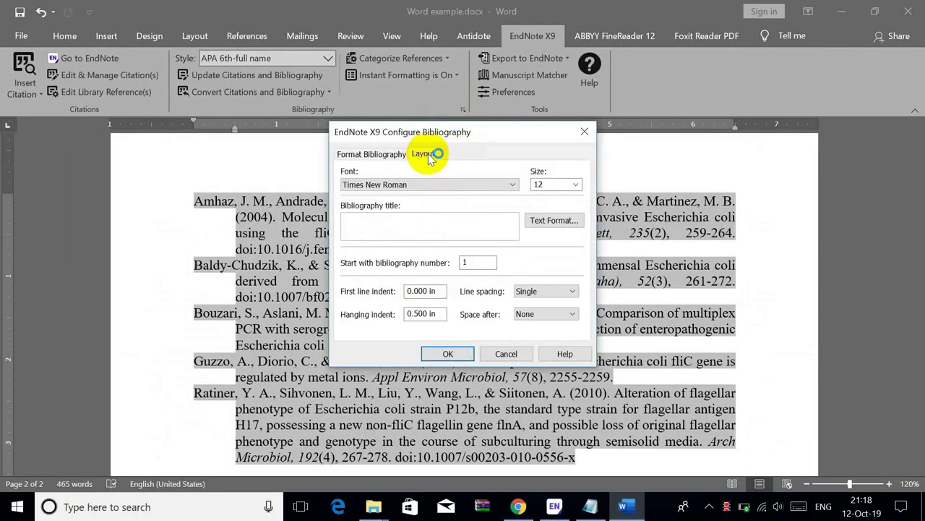
left_click(407, 218)
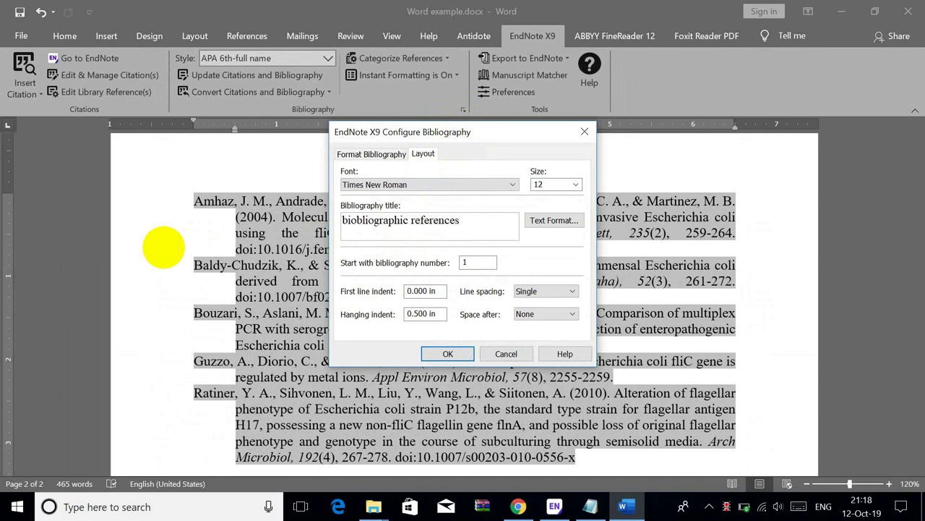
- Set the bibliography's space after to Single, capitalize its title as "Biobliographic references", and apply the layout to the document
left_click(549, 314)
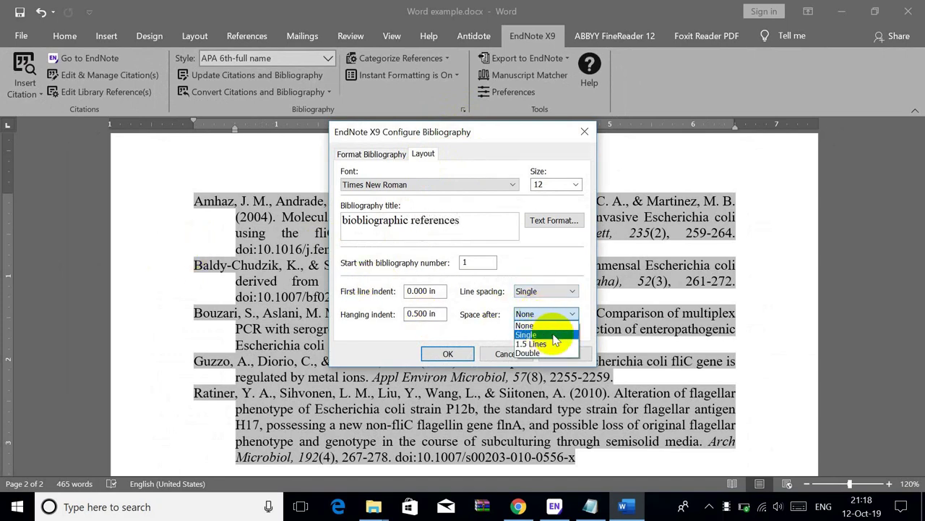
left_click(548, 335)
left_click(575, 184)
left_click(575, 184)
left_click(491, 187)
left_click(491, 186)
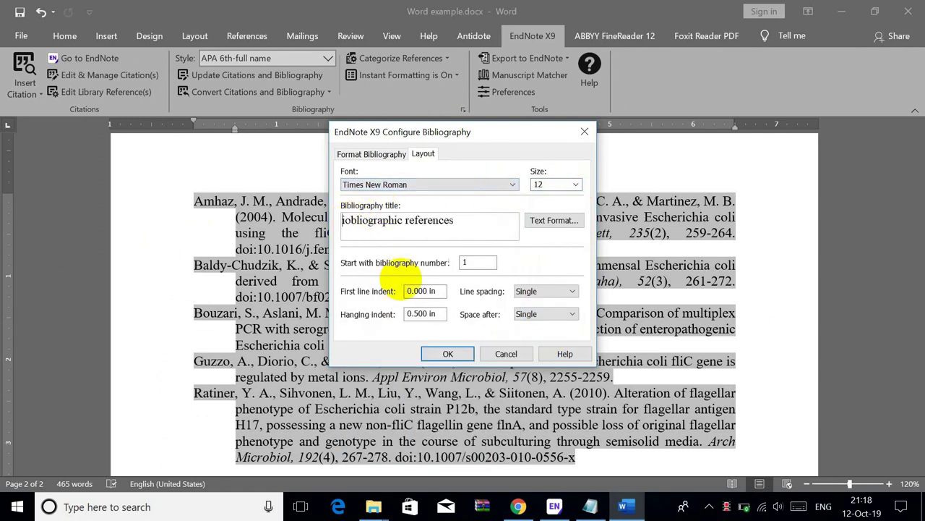
left_click(448, 353)
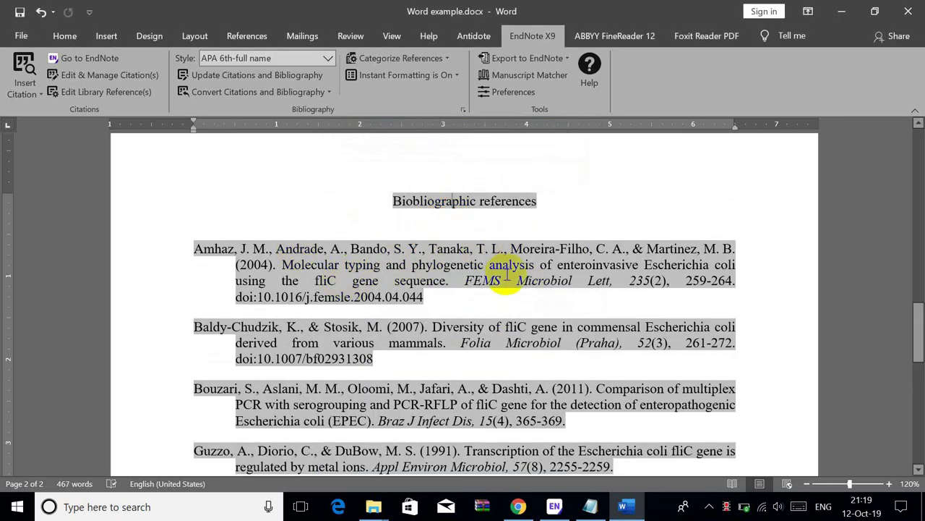
scroll(498, 274, "down", 7)
scroll(498, 280, "up", 7)
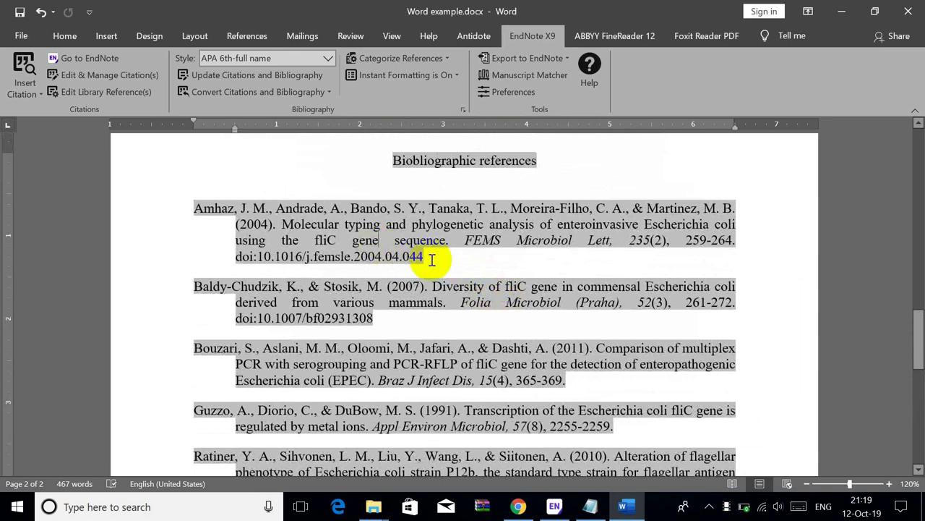
- Set the document's output style to Biochemical Biophysical Res in the bibliography settings, and review the citations and reference list
left_click(463, 109)
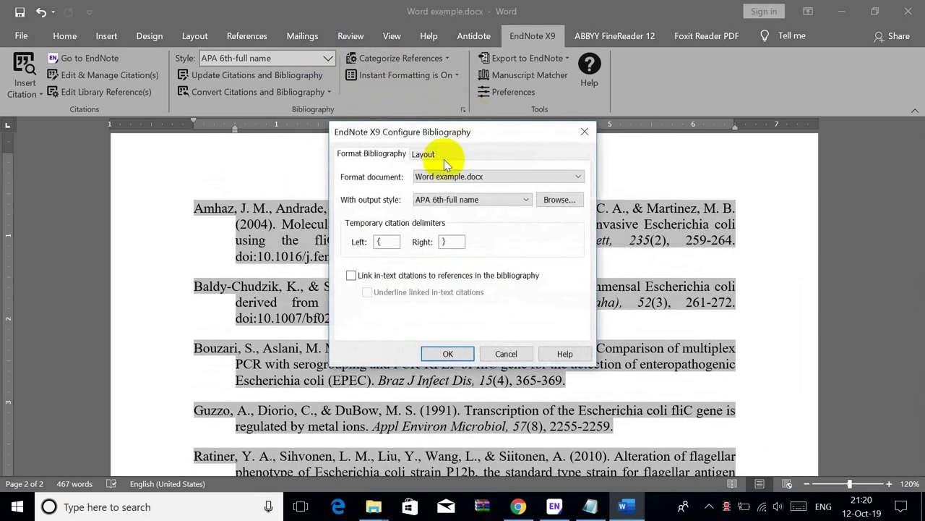
left_click(424, 154)
left_click(385, 155)
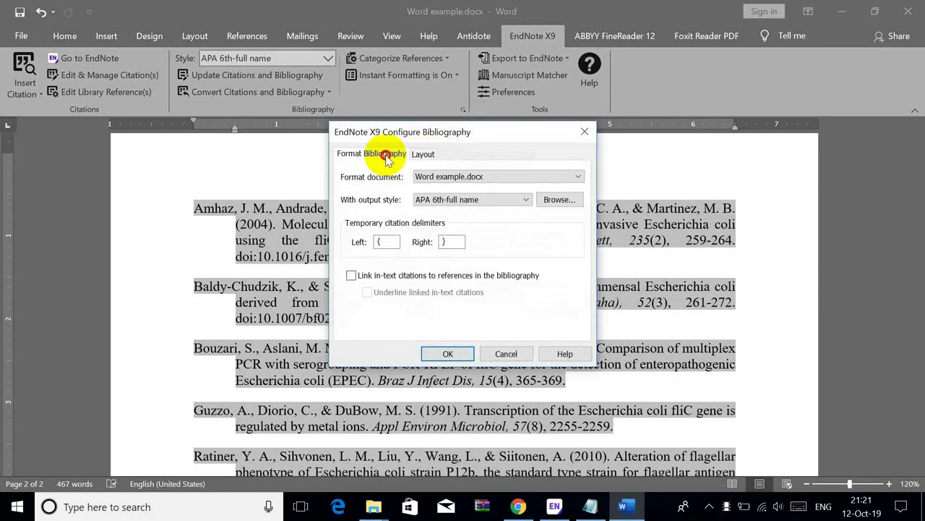
left_click(492, 200)
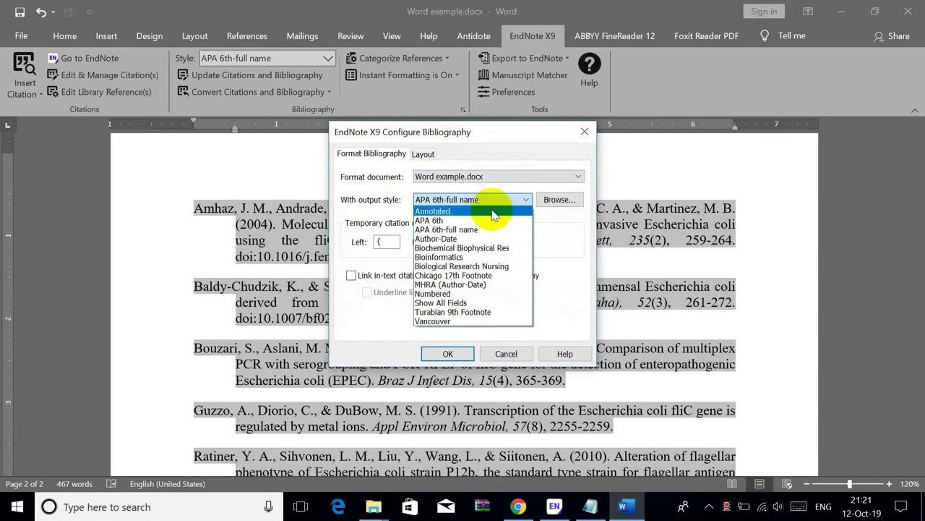
left_click(477, 249)
left_click(437, 353)
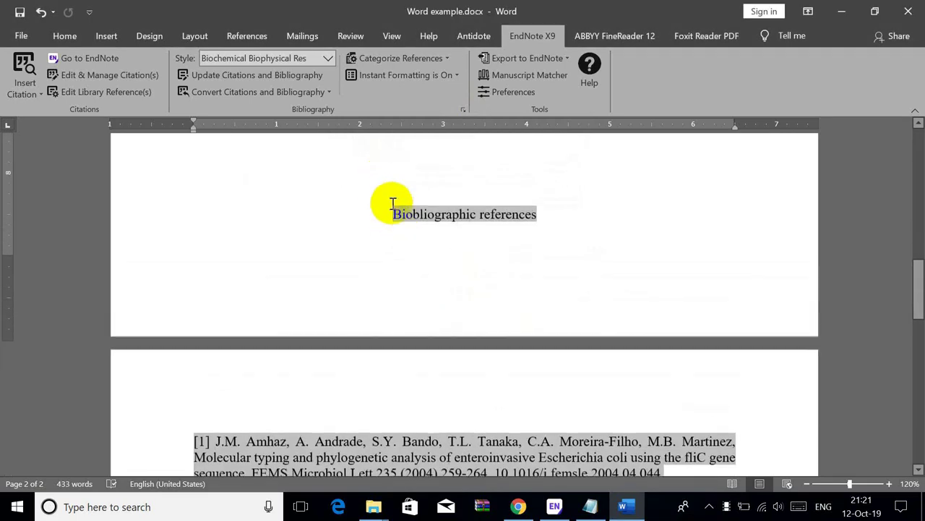
scroll(597, 377, "down", 10)
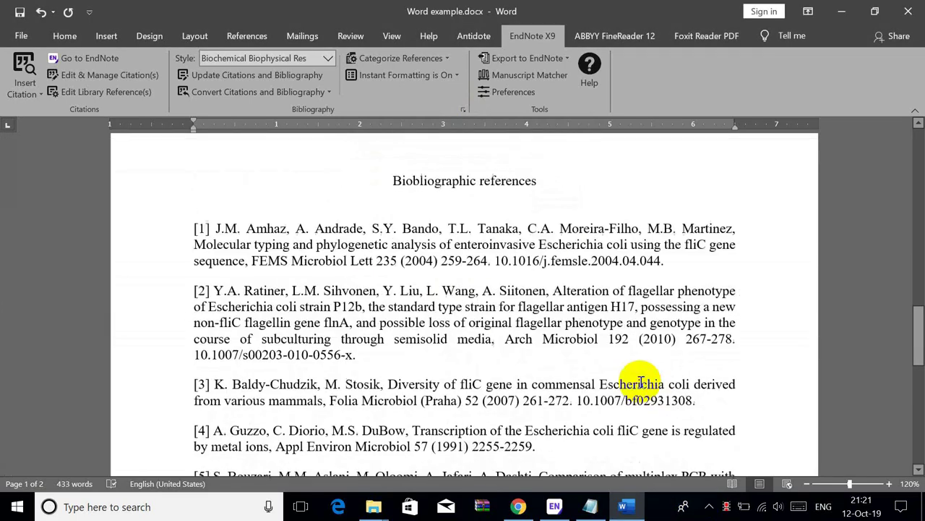
scroll(597, 377, "up", 10)
left_click(567, 374)
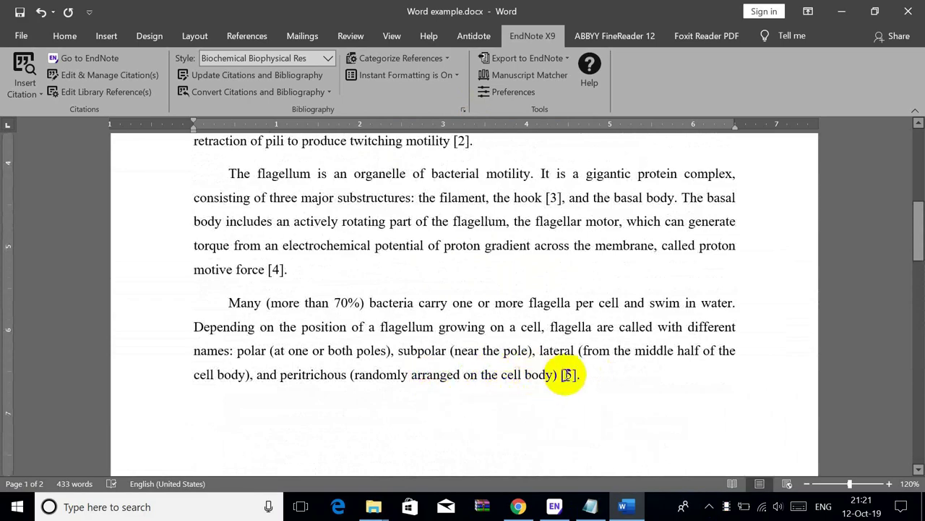
scroll(644, 321, "down", 10)
left_click(458, 394)
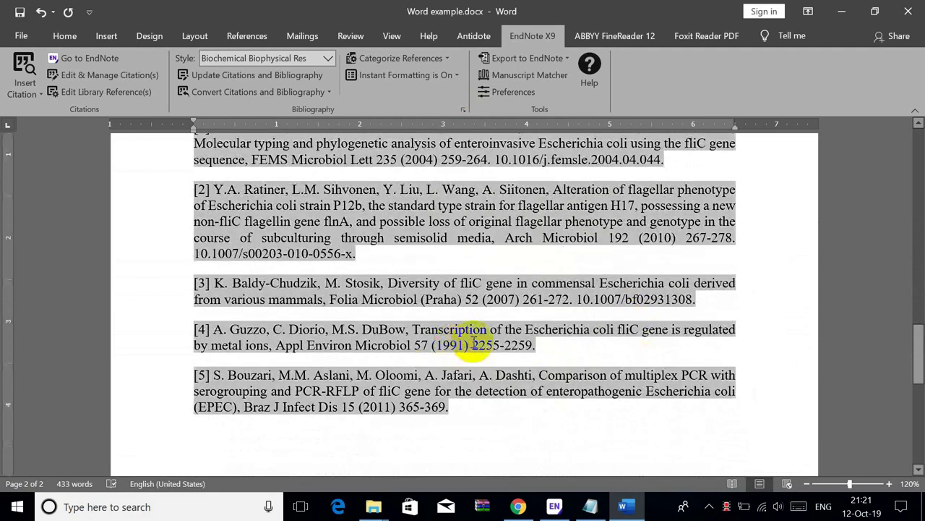
- Switch to Notepad, replace all text with "7. how to download all the existing online journal's output styles to your PC?" and close the Antidote toolbar
left_click(841, 11)
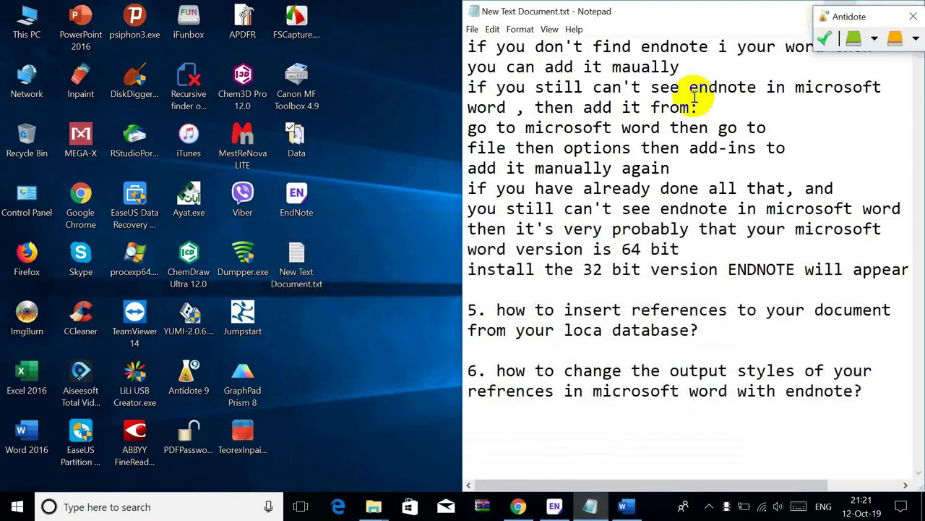
key("ctrl+a")
key("Delete")
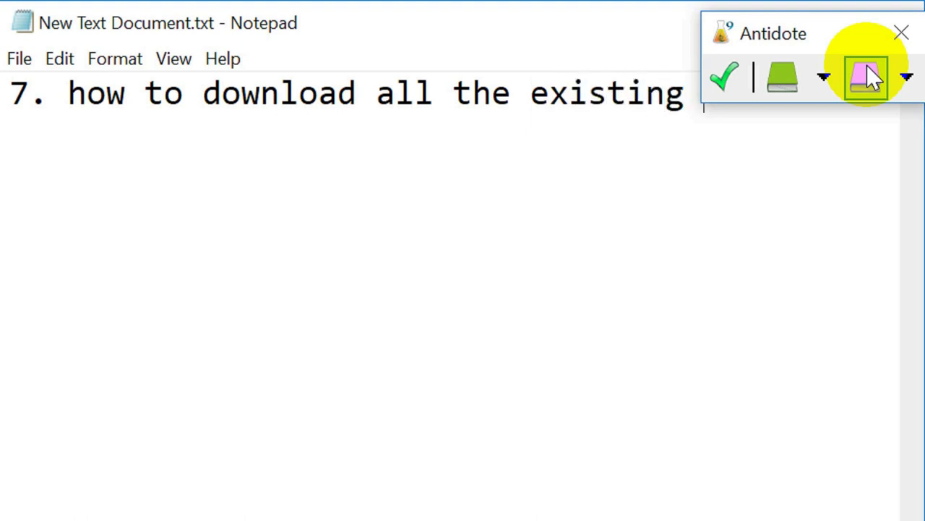
left_click_drag(740, 37, 876, 149)
left_click(901, 149)
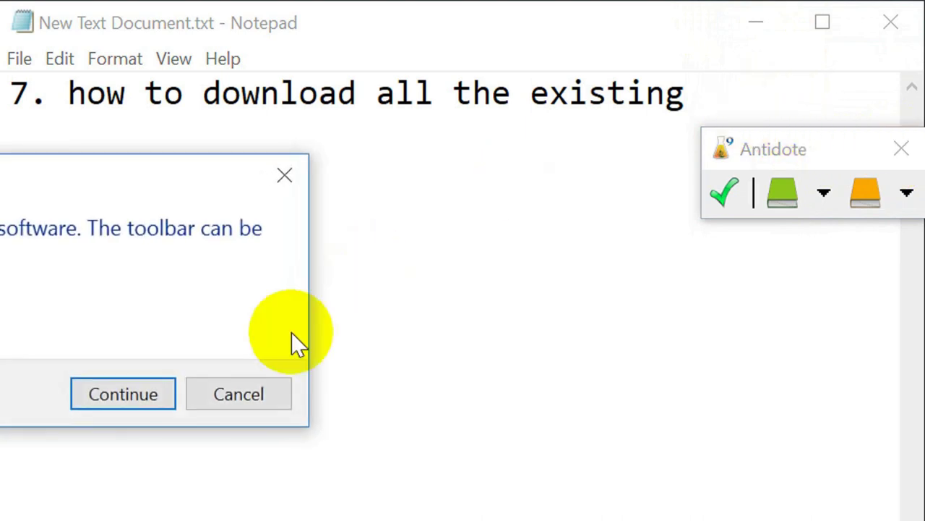
left_click(123, 390)
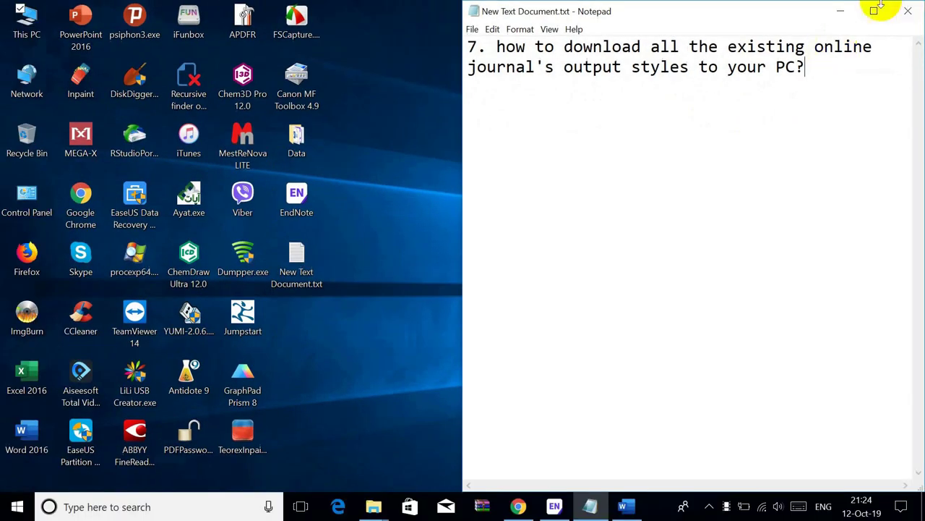
- Switch to Google Chrome and search the web for "endnote output style"
left_click(756, 22)
left_click(519, 506)
left_click(173, 38)
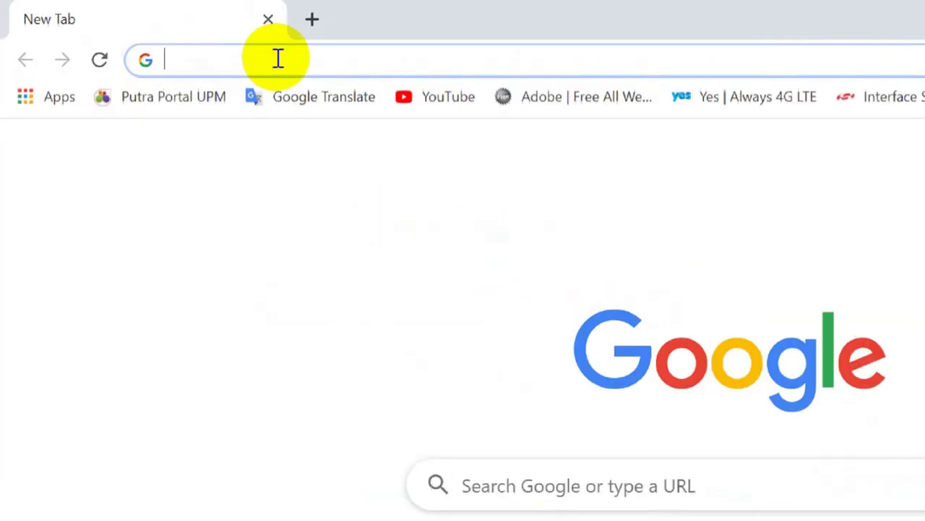
type("en")
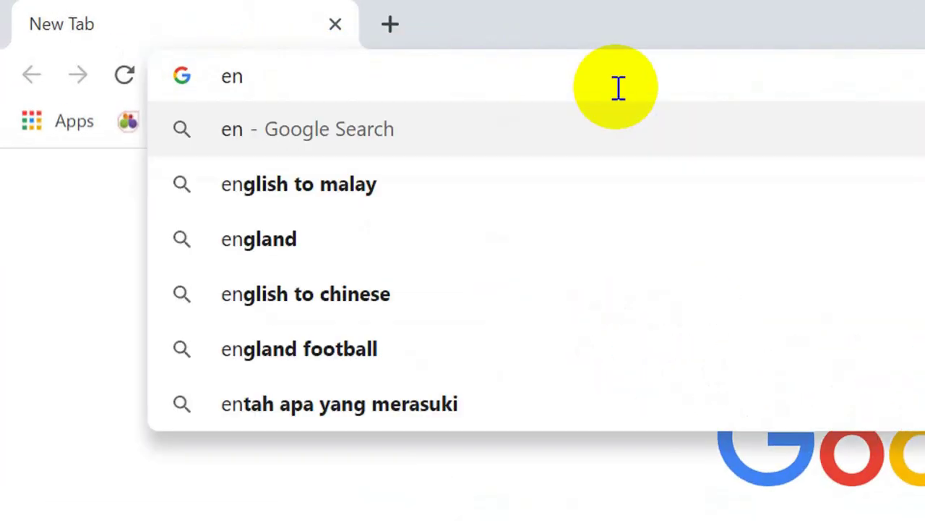
type("dnote ")
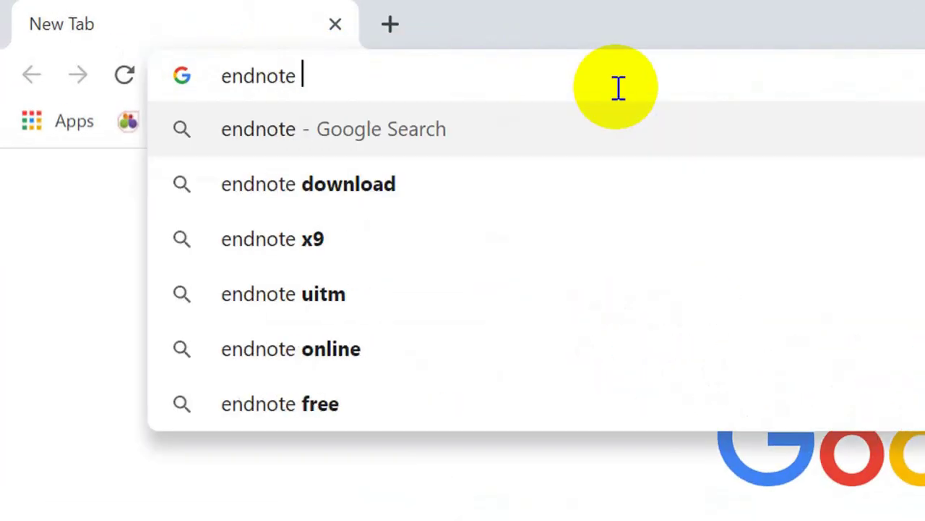
type("output style")
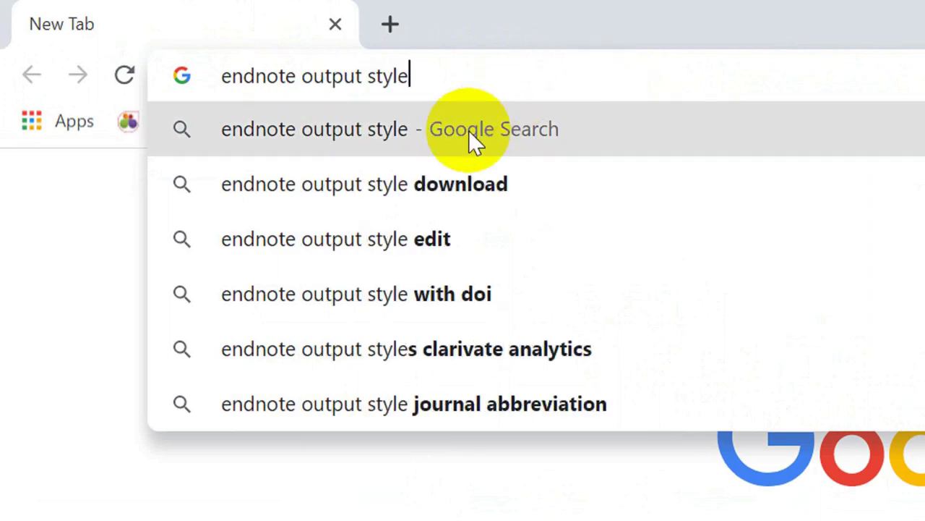
left_click(468, 131)
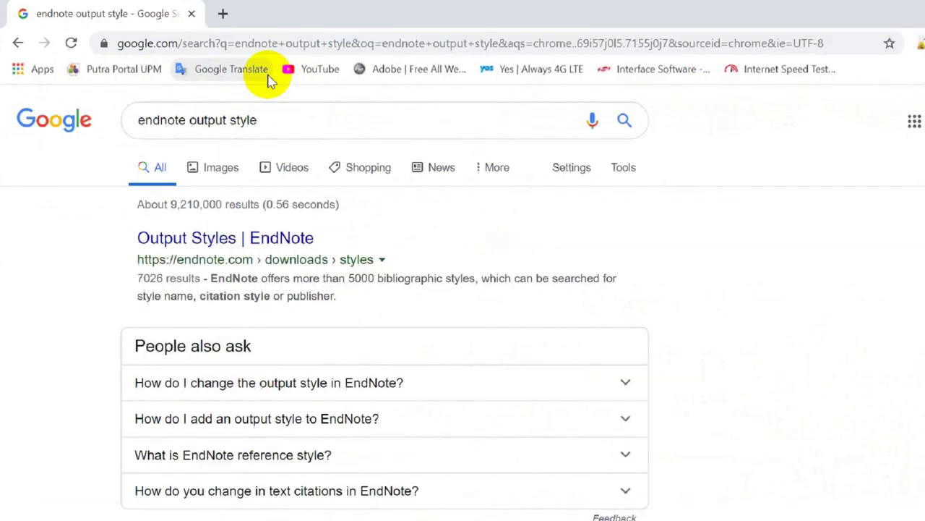
- Download all styles from EndNote's Output Styles page and open the folder containing the downloaded styles.zip
left_click(437, 421)
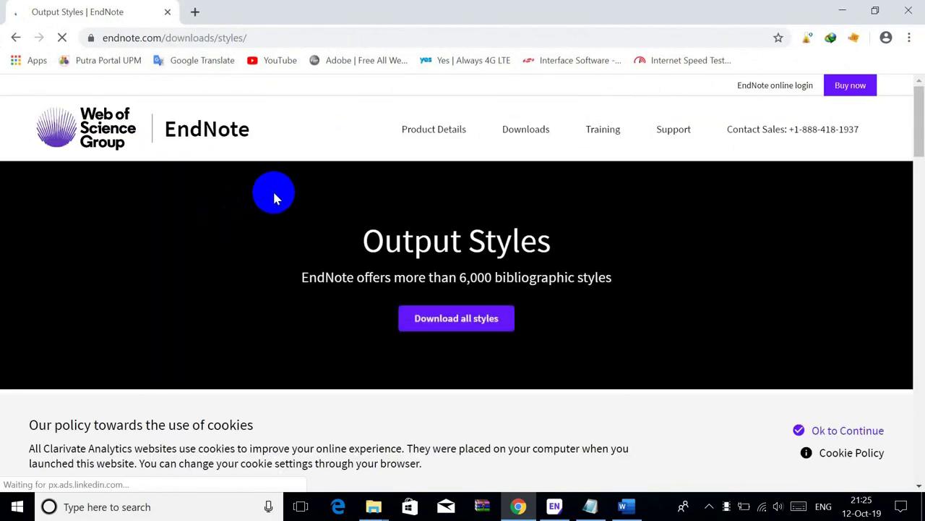
left_click(450, 323)
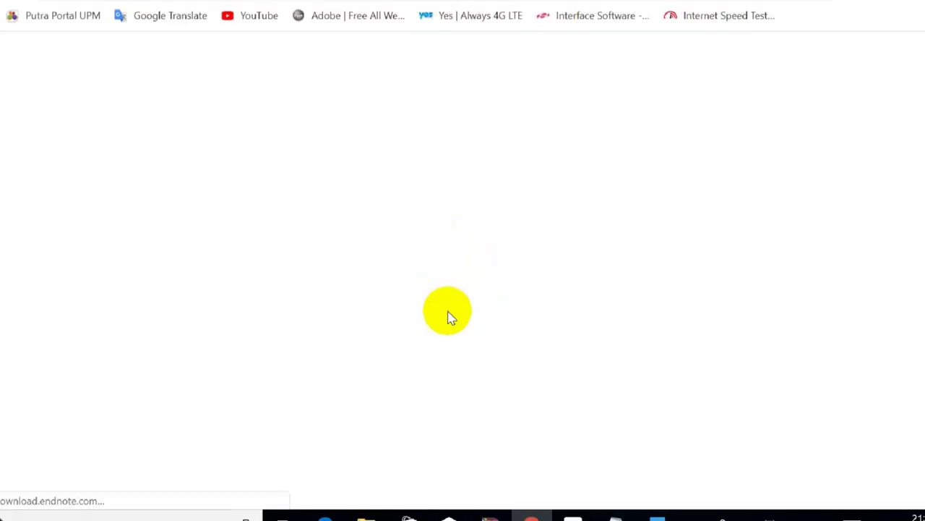
left_click(456, 313)
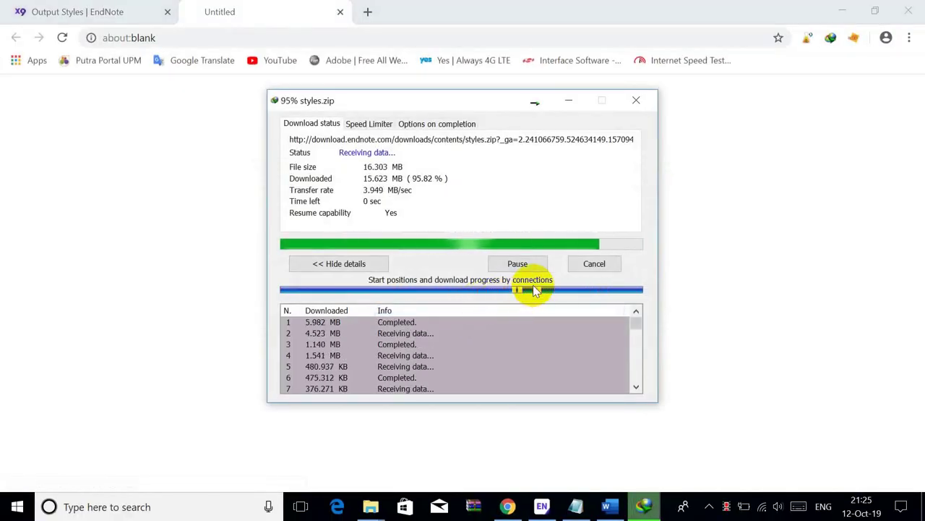
left_click(485, 296)
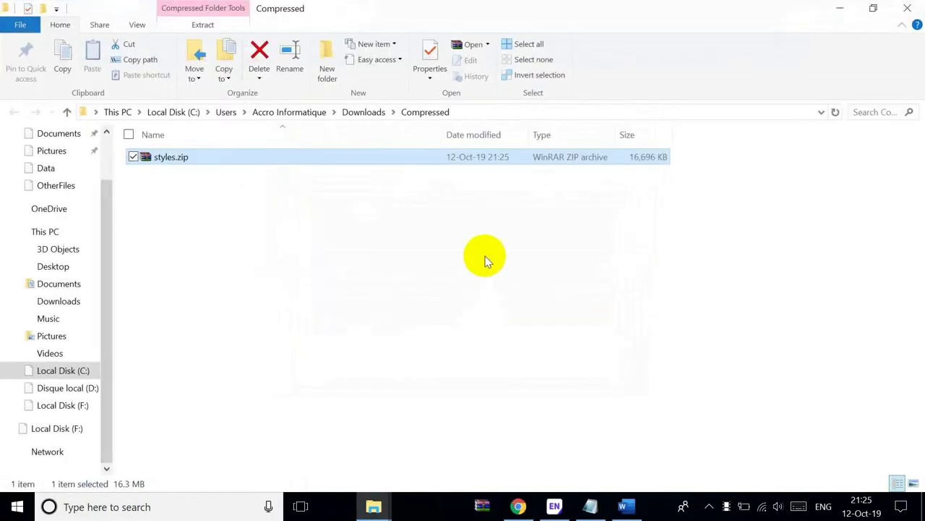
- Move styles.zip from the Compressed downloads folder to the root of Local Disk (C:), granting administrator permission
right_click(167, 162)
left_click(192, 373)
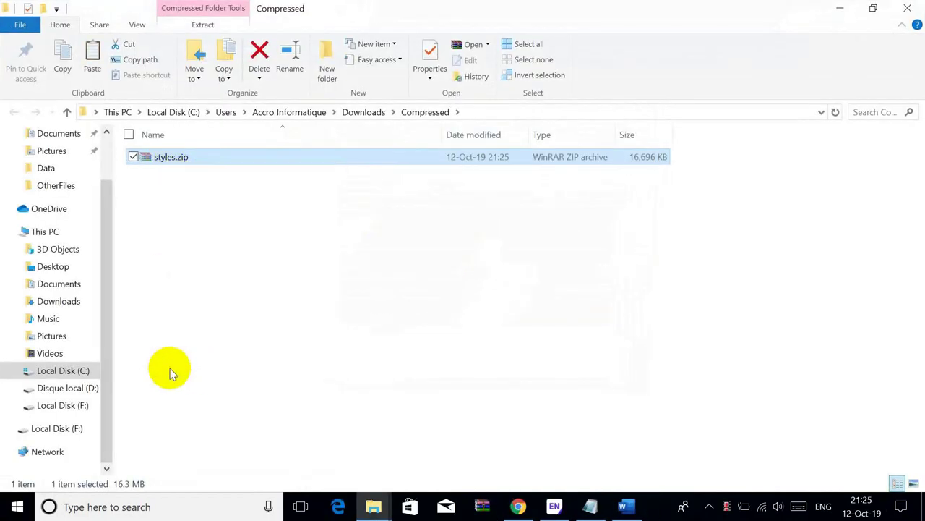
left_click(71, 371)
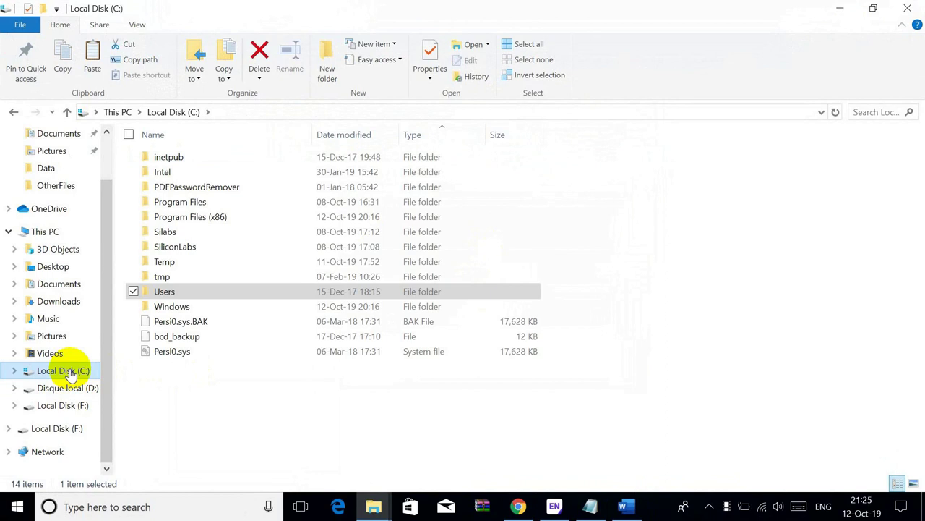
key("ctrl+a")
left_click(622, 248)
right_click(622, 249)
left_click(636, 326)
left_click(426, 216)
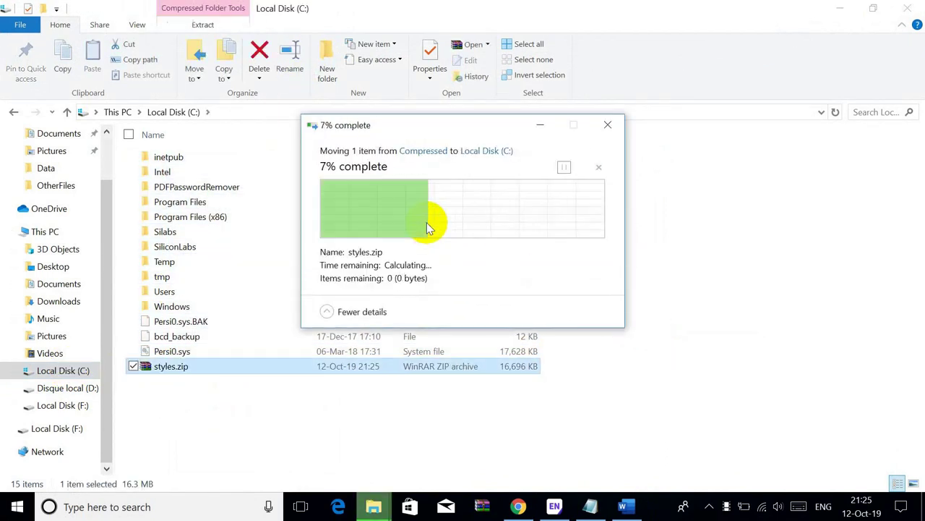
- Arrange the Local Disk (C:) window and a new This PC window side by side
left_click_drag(589, 6, 922, 93)
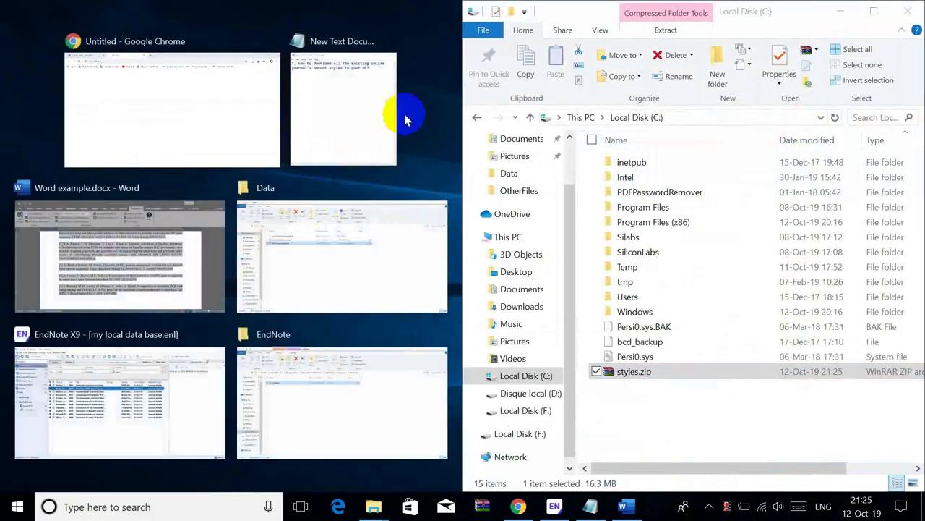
left_click(405, 119)
left_click(402, 10)
left_click(842, 6)
double_click(49, 28)
left_click_drag(362, 17, 1, 217)
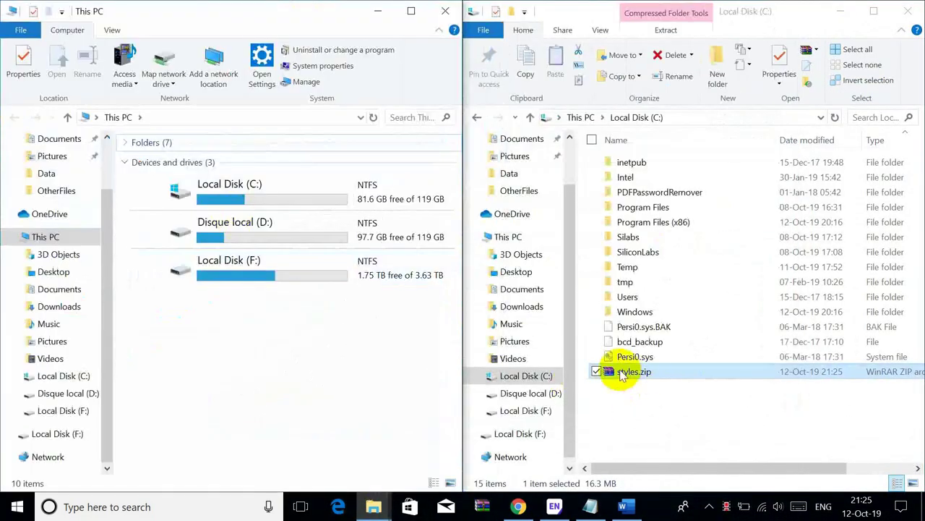
- Extract styles.zip into a styles folder on Local Disk (C:)
right_click(605, 371)
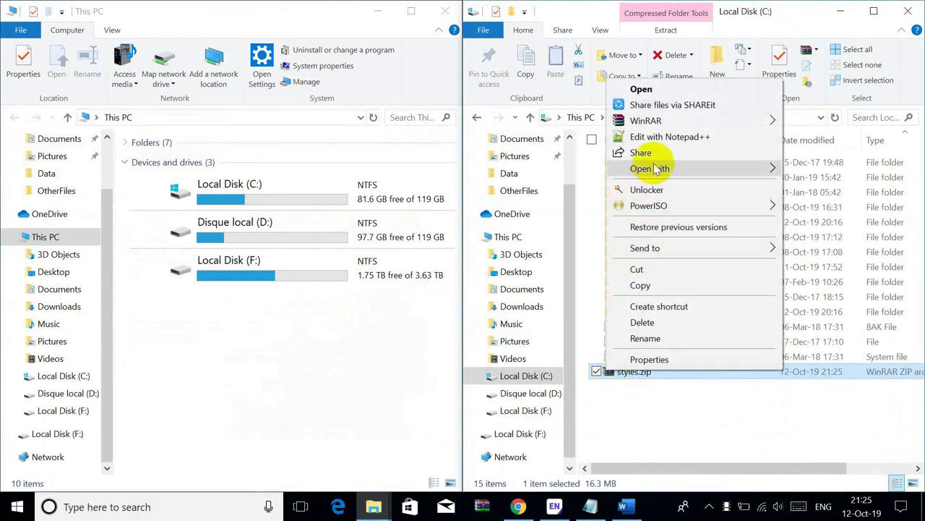
mouse_move(646, 120)
left_click(500, 173)
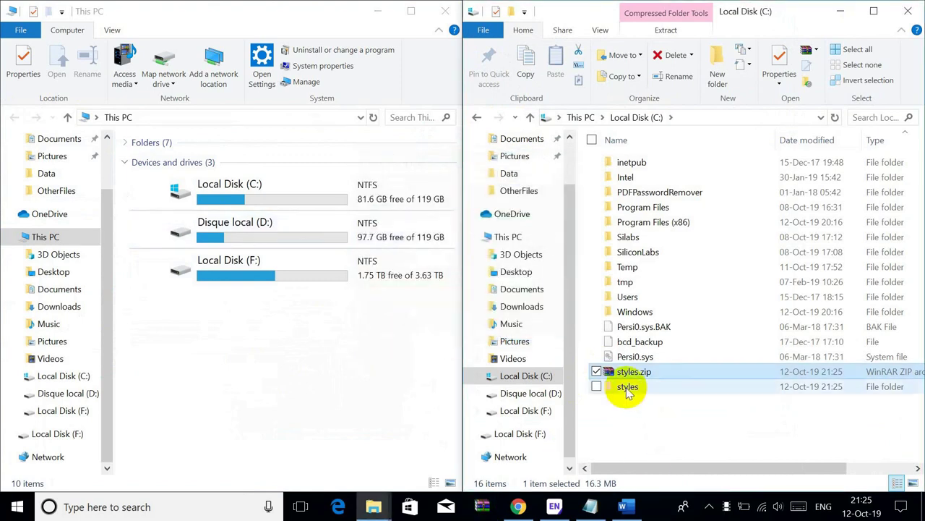
- Open the Program Files (x86) > EndNote X9 > Styles folder in the This PC window and the extracted styles folder in the other window
double_click(263, 203)
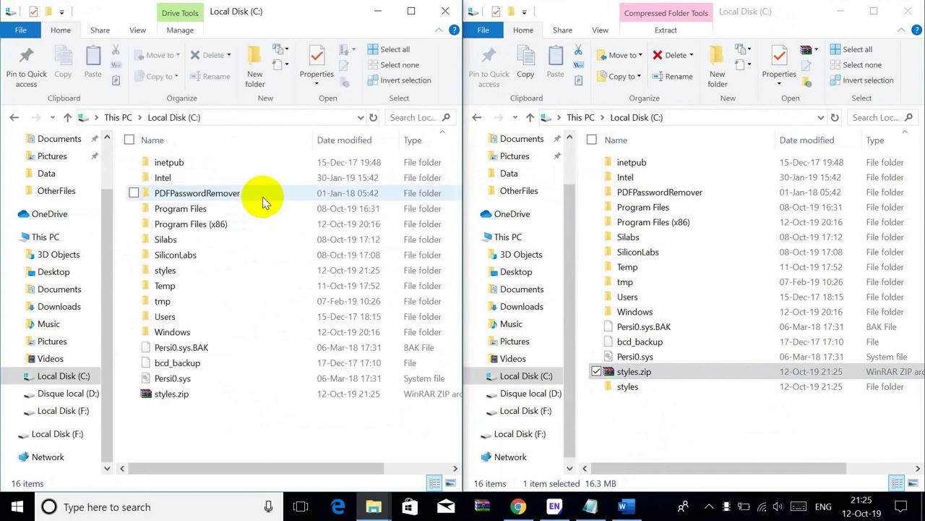
left_click(167, 224)
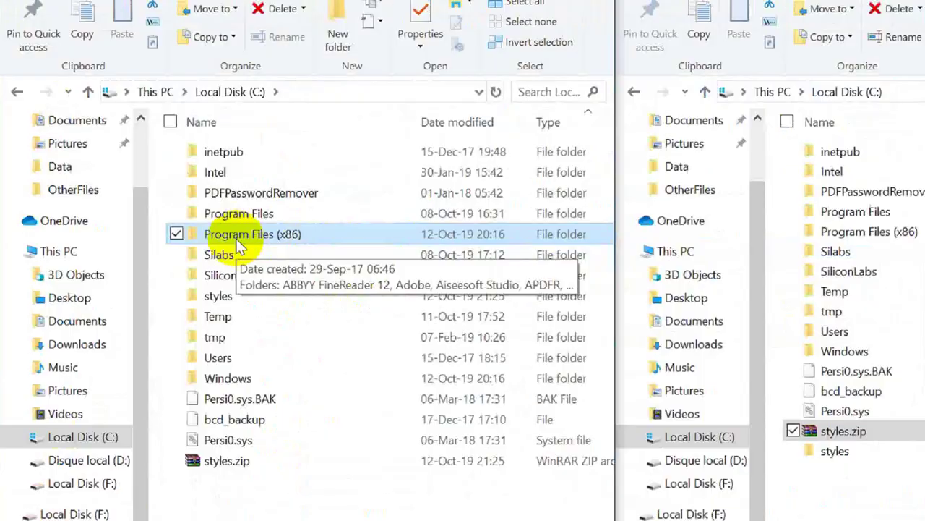
double_click(237, 237)
left_click(234, 236)
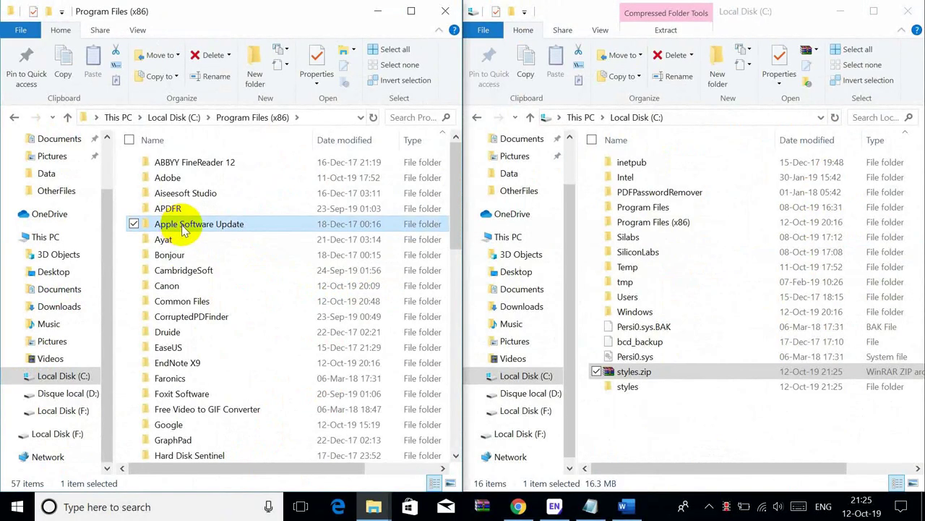
key("e")
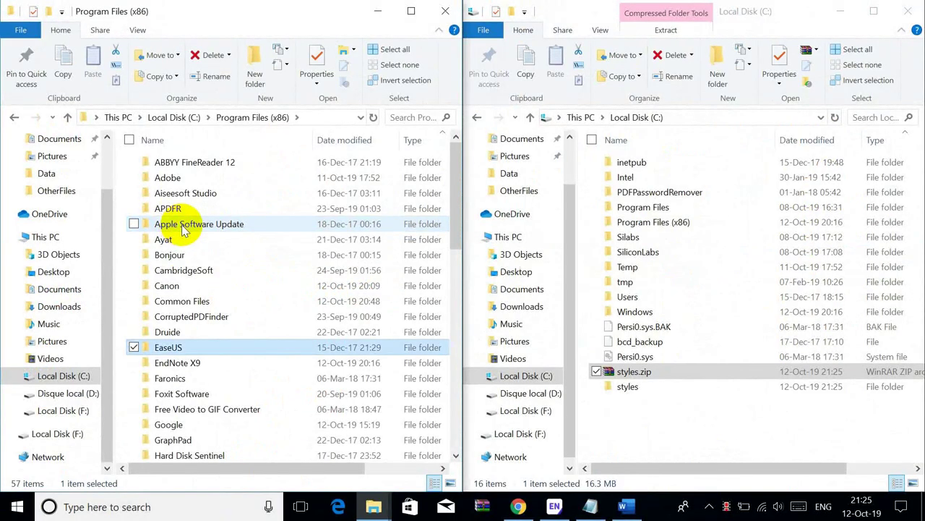
key("n")
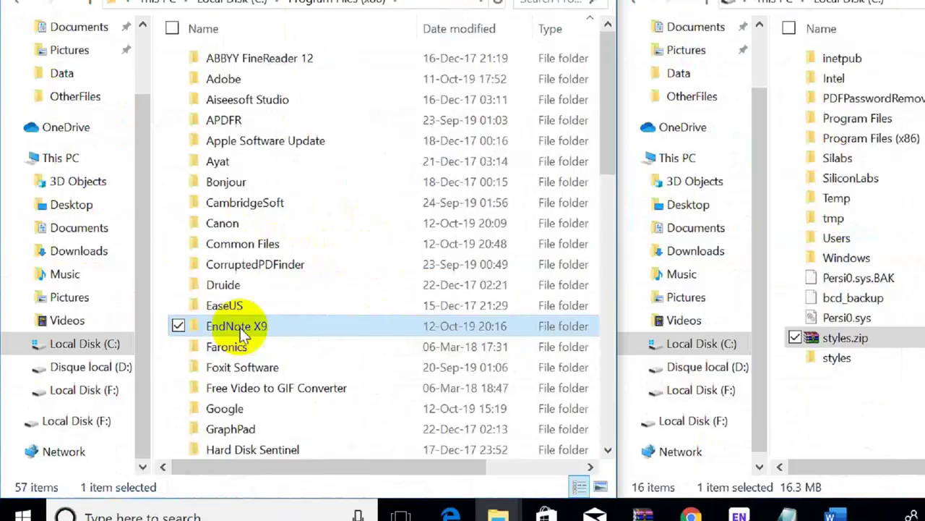
double_click(257, 327)
left_click(173, 259)
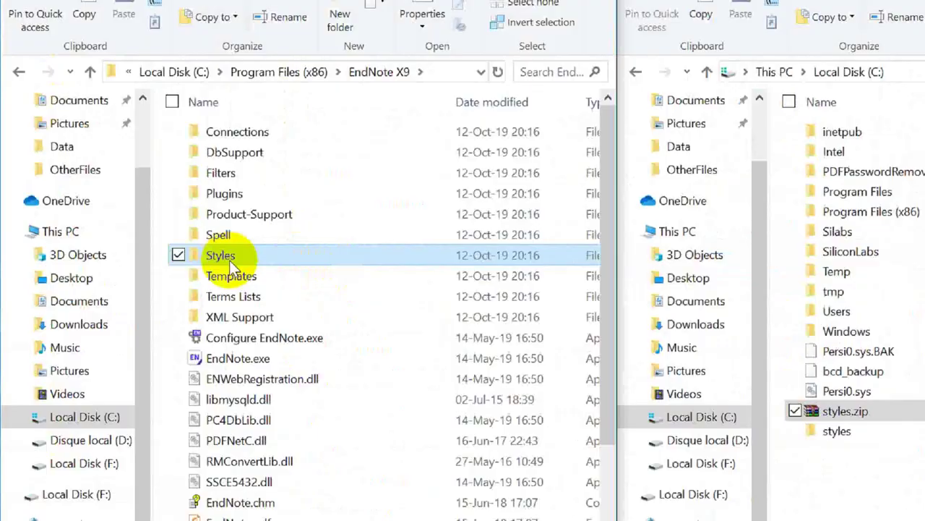
double_click(175, 259)
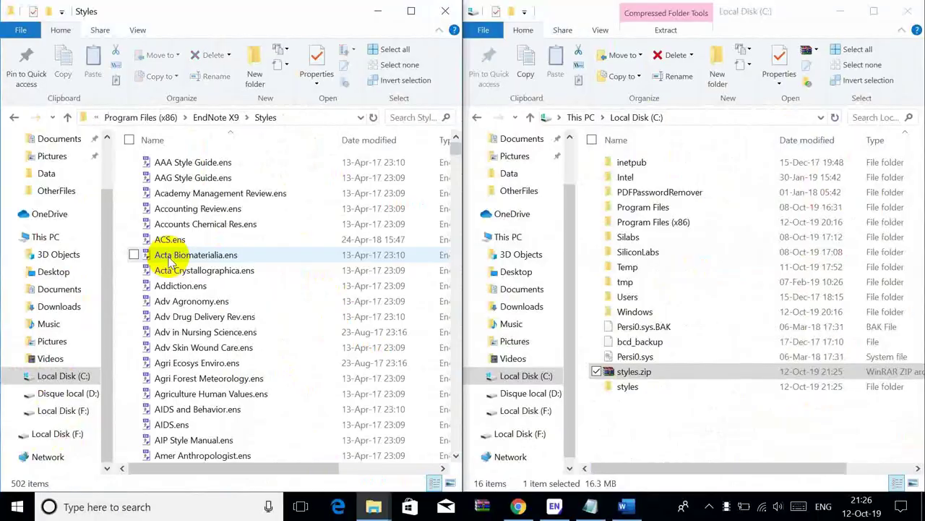
double_click(628, 388)
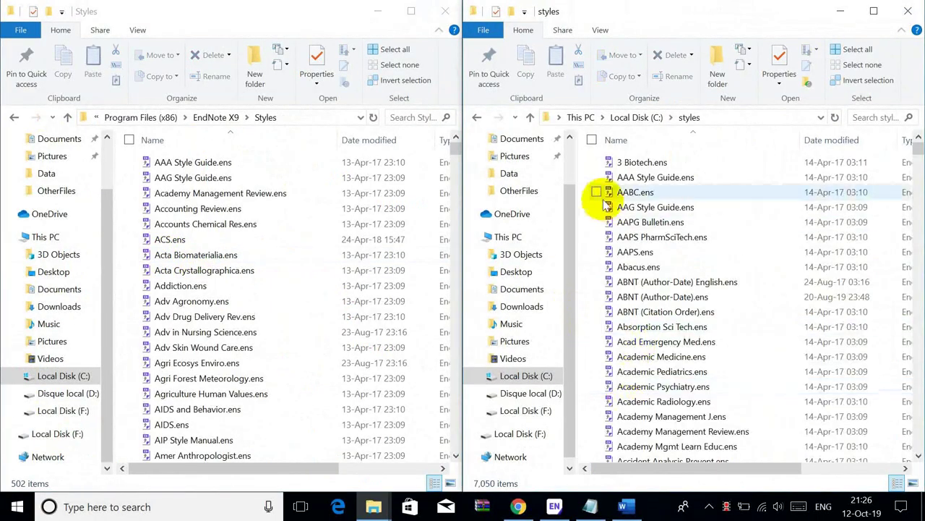
- Move all the style files from the extracted styles folder on Local Disk (C:) into the EndNote X9 Styles folder
left_click(638, 162)
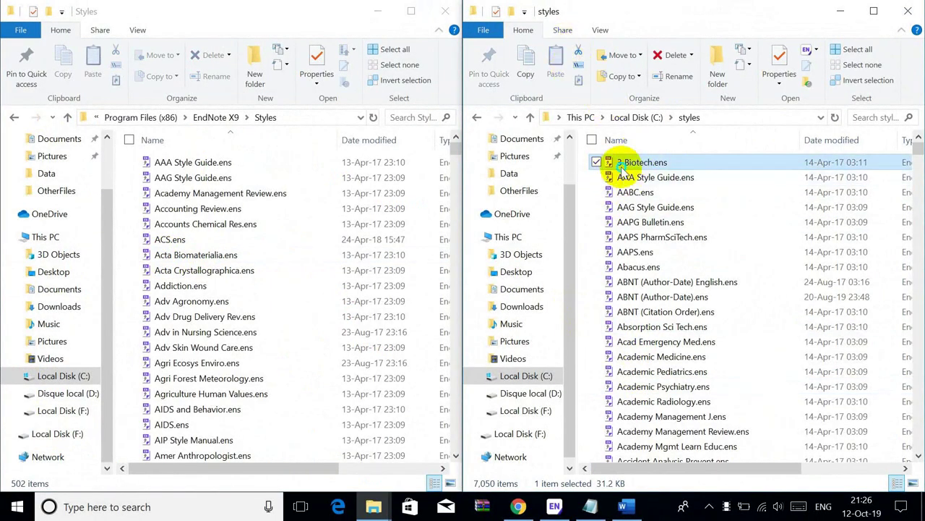
right_click(621, 171)
left_click(619, 164)
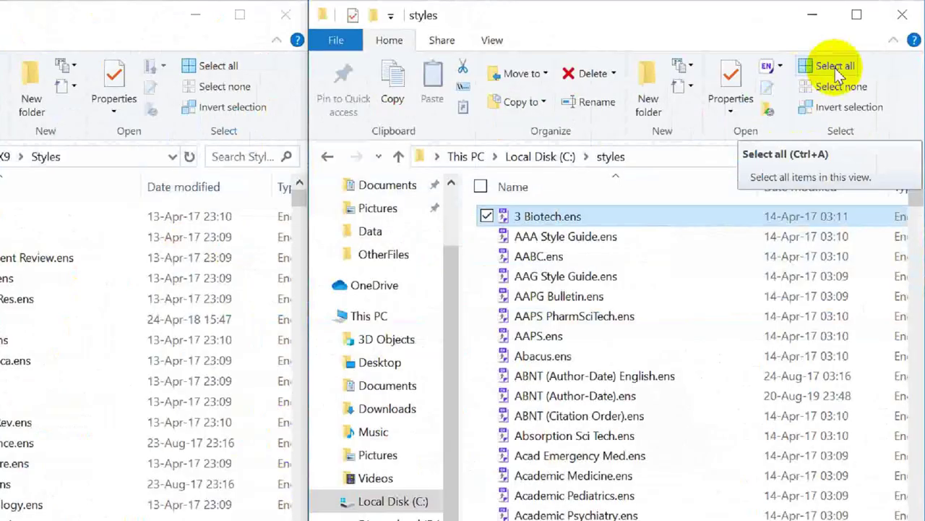
left_click(835, 72)
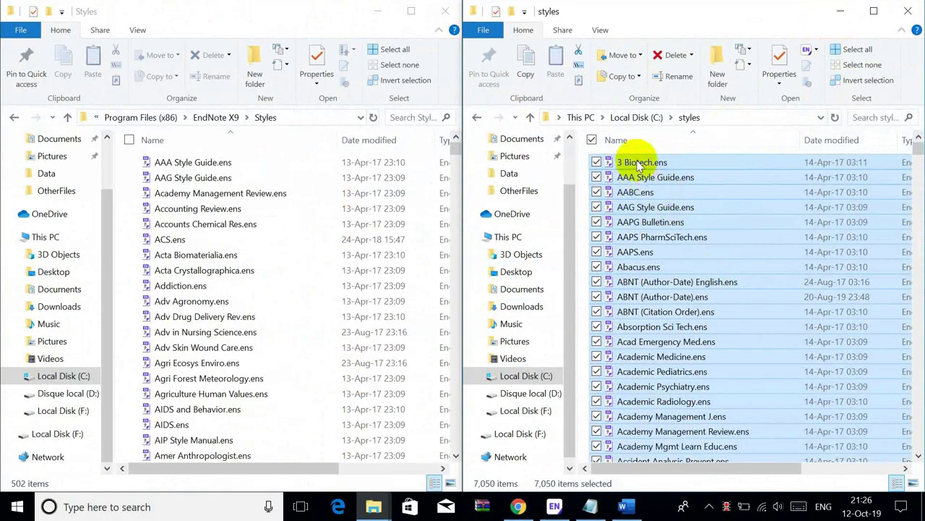
right_click(558, 220)
left_click(667, 282)
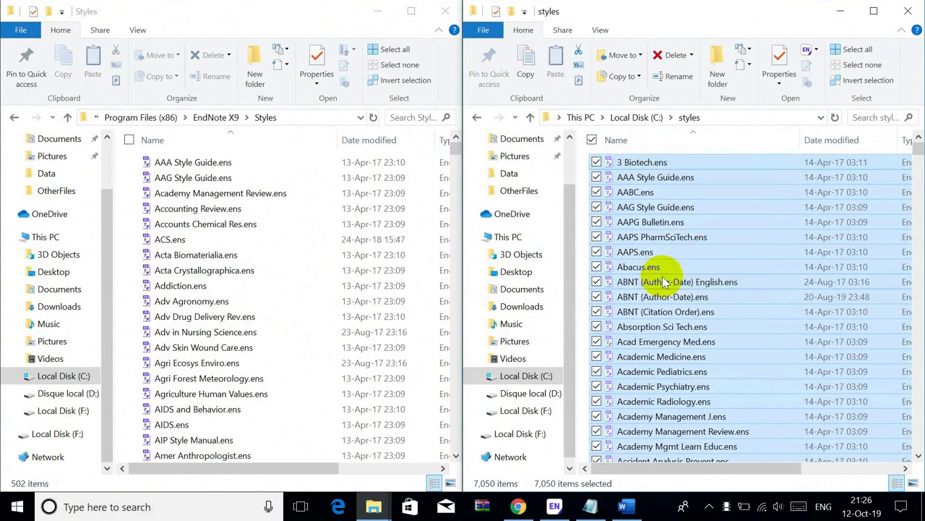
left_click(140, 17)
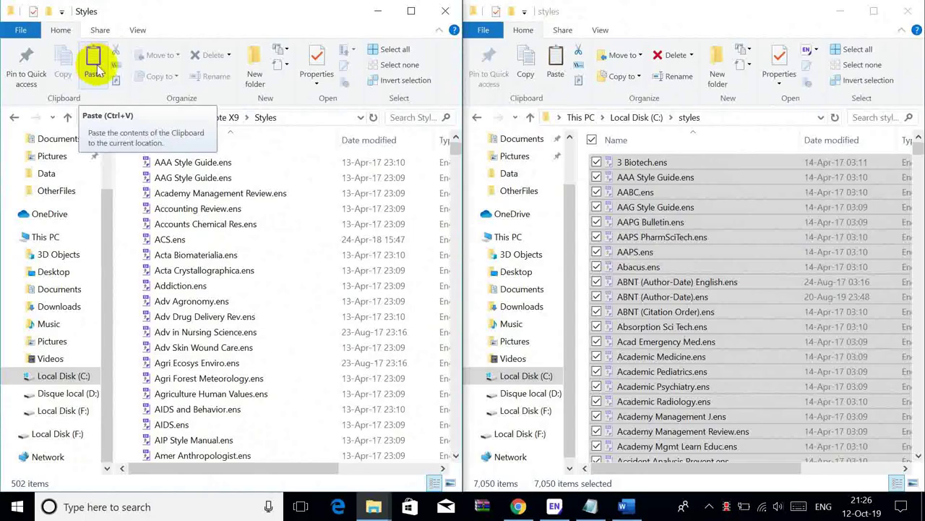
left_click(95, 67)
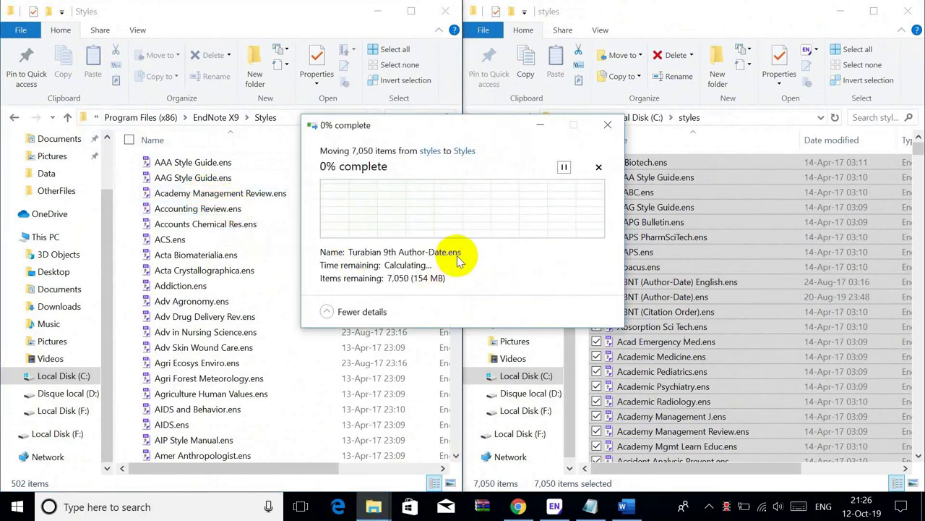
left_click(355, 202)
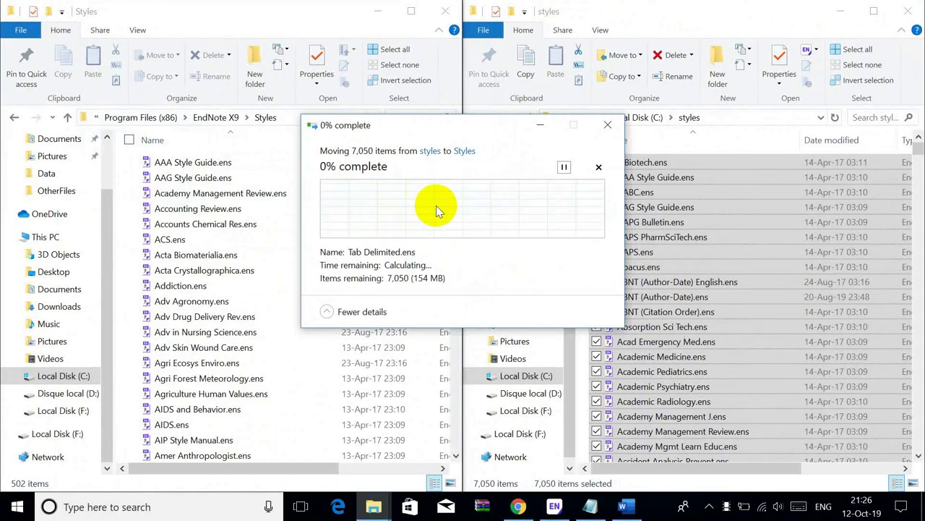
left_click(392, 207)
left_click(366, 234)
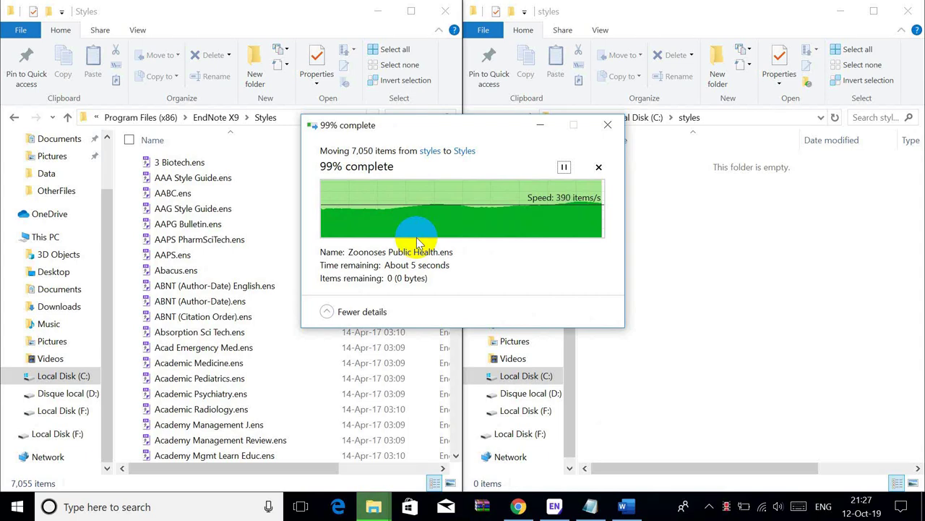
- Check the EndNote X9 Styles folder by selecting its files, going back to the EndNote X9 folder and reopening Styles
key("ctrl+a")
right_click(162, 161)
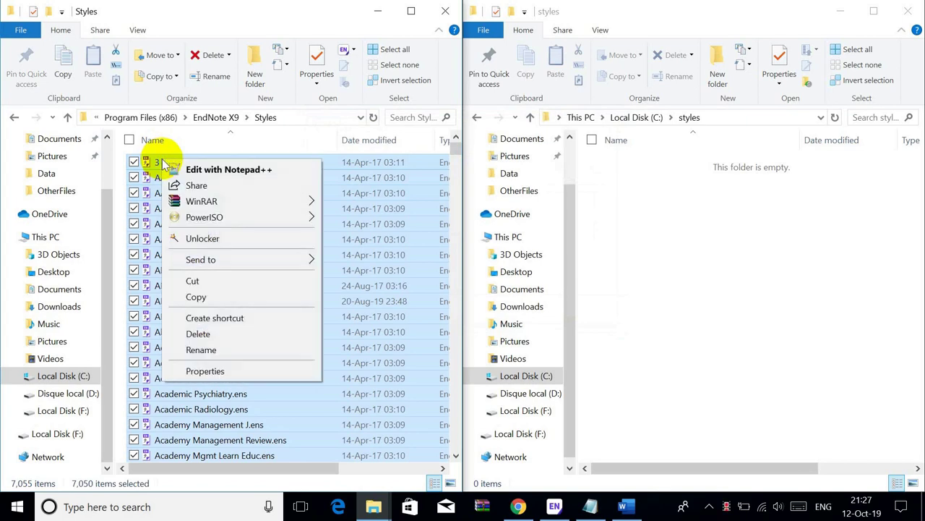
left_click(138, 239)
left_click(16, 120)
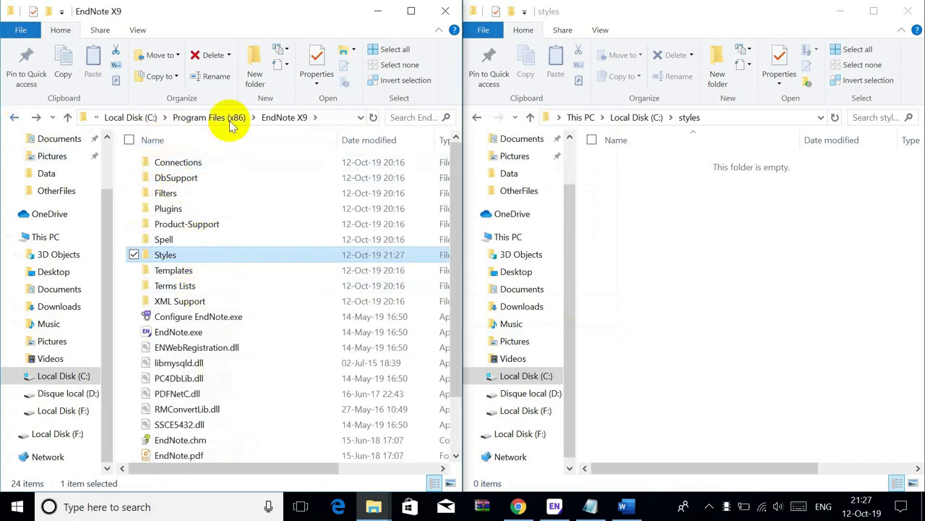
left_click(332, 117)
double_click(165, 254)
left_click(304, 117)
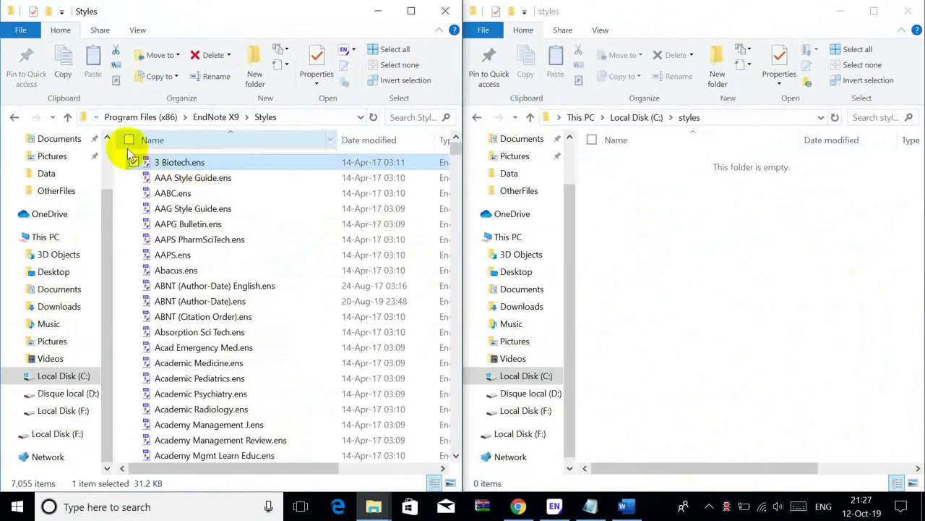
left_click(172, 178)
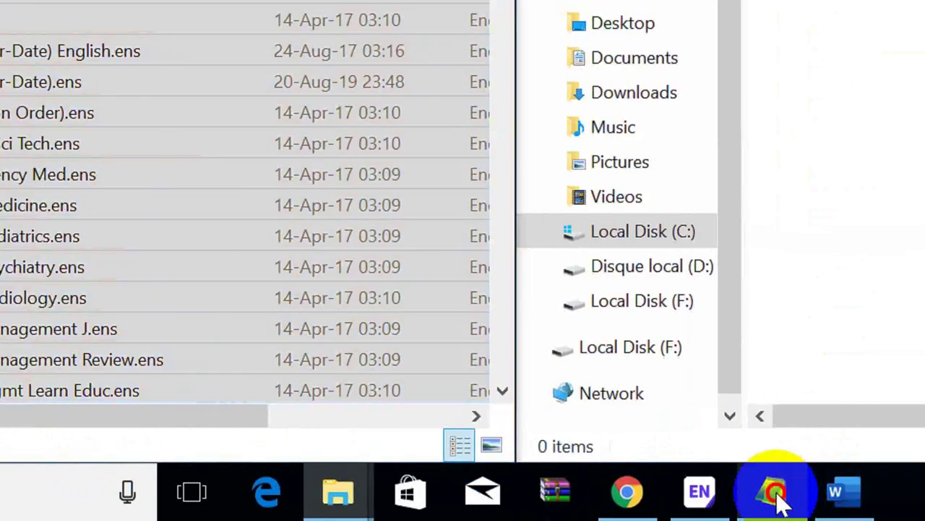
- Switch to Notepad and add the line "now you have 7055 output styles in yur PC" below the question 7 heading
left_click(775, 496)
key("Return")
type("now you have ")
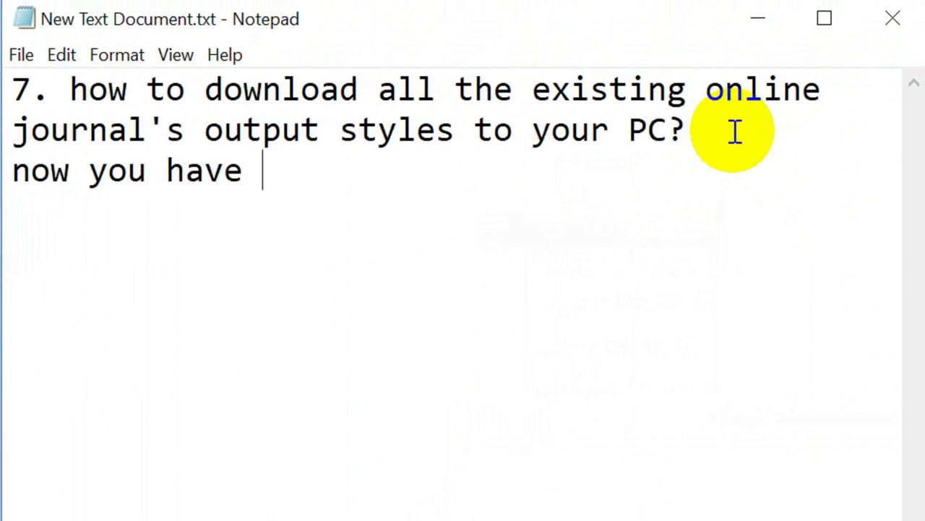
type("7055 ou")
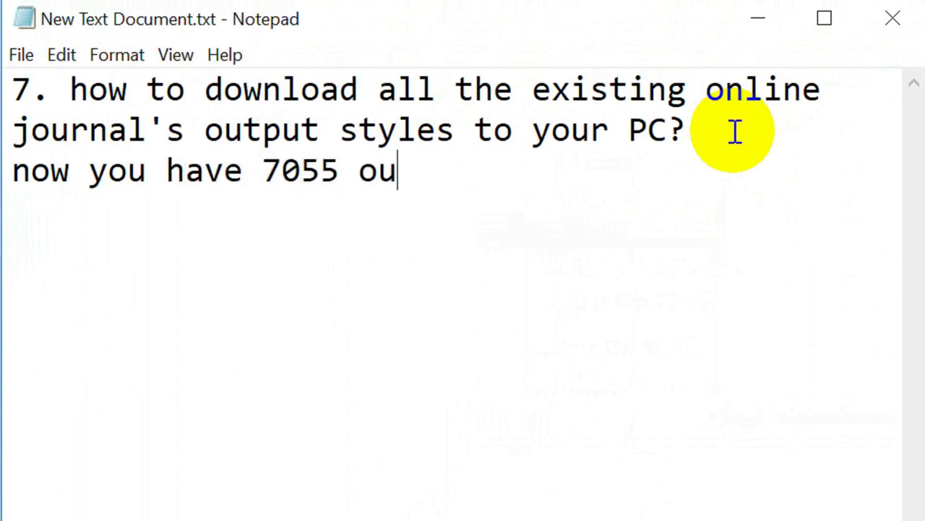
type("tput styl")
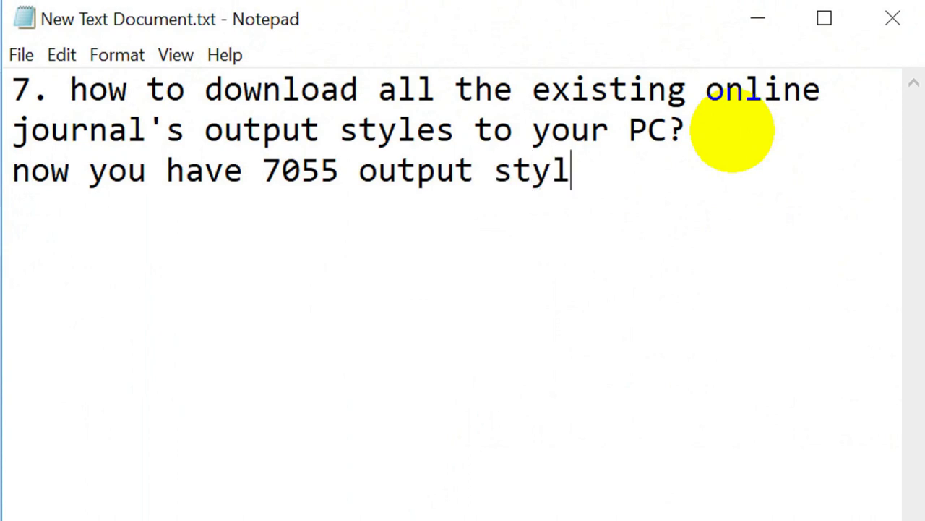
type("es in yur PC ")
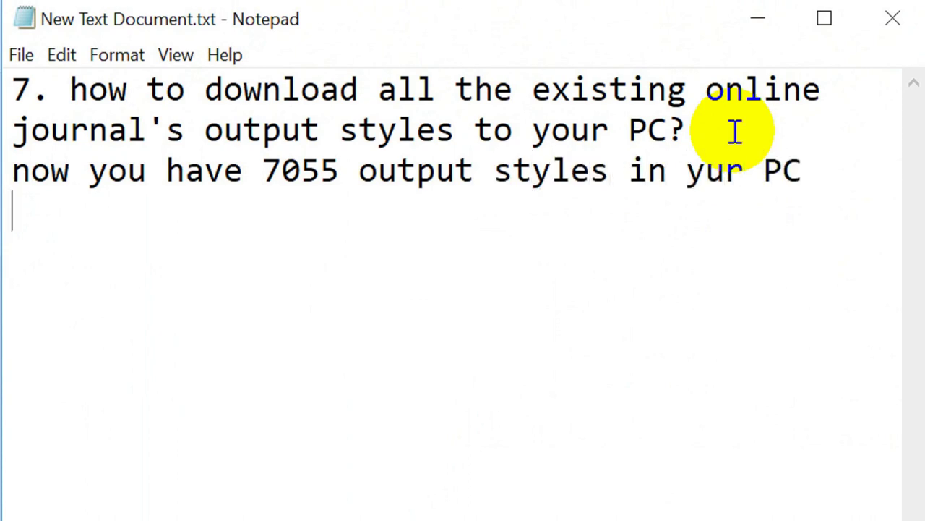
type("mean")
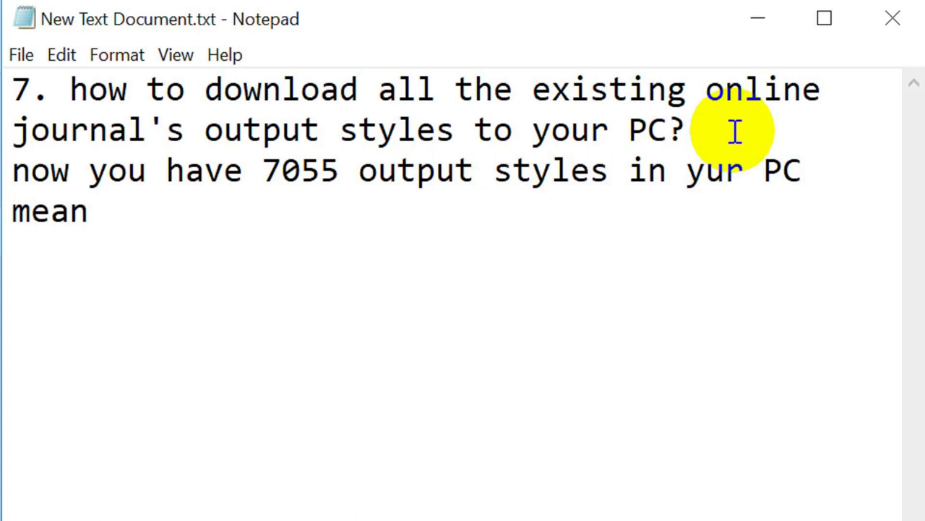
double_click(61, 210)
type("ف")
key("BackSpace")
key("alt+shift")
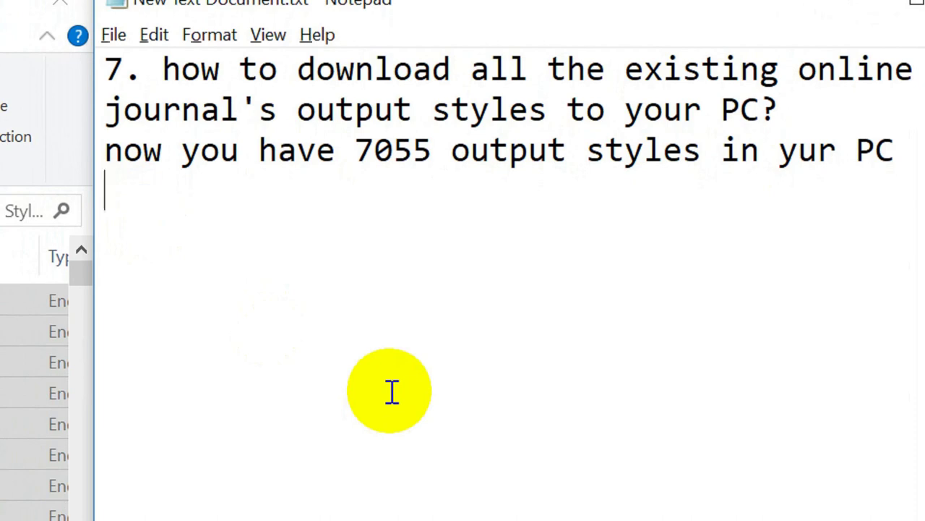
type("h")
key("BackSpace")
- Add the sentence "that mean now you have all the output styles in your PC" below the 7055 output styles line
type("that ")
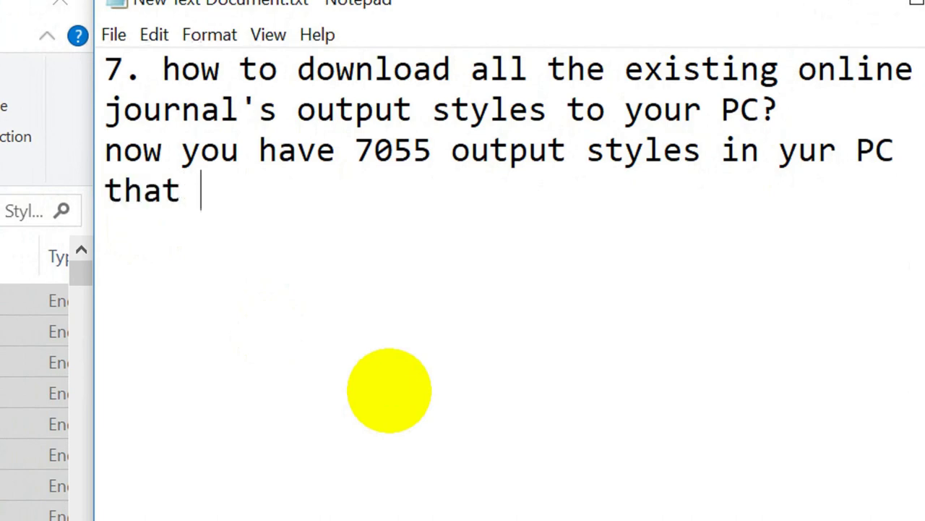
type("mean n")
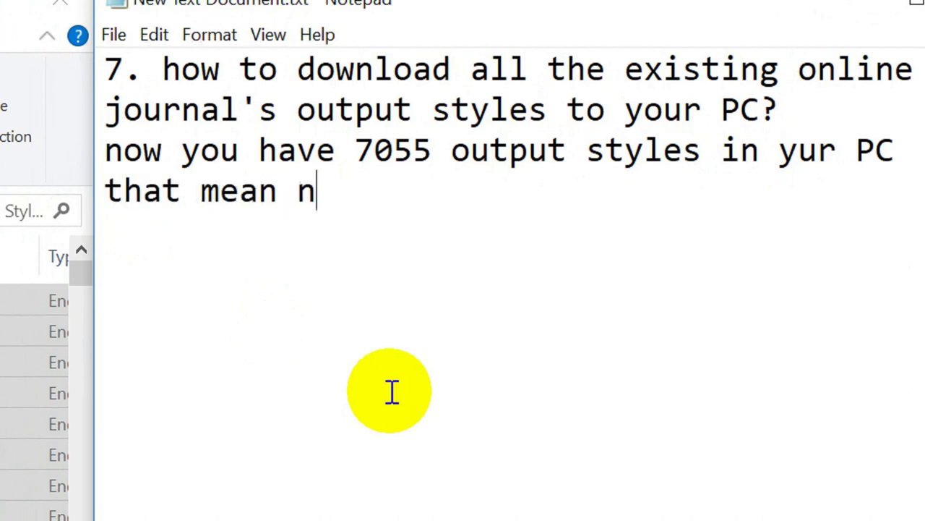
type("ow yoy")
key("BackSpace")
type("u")
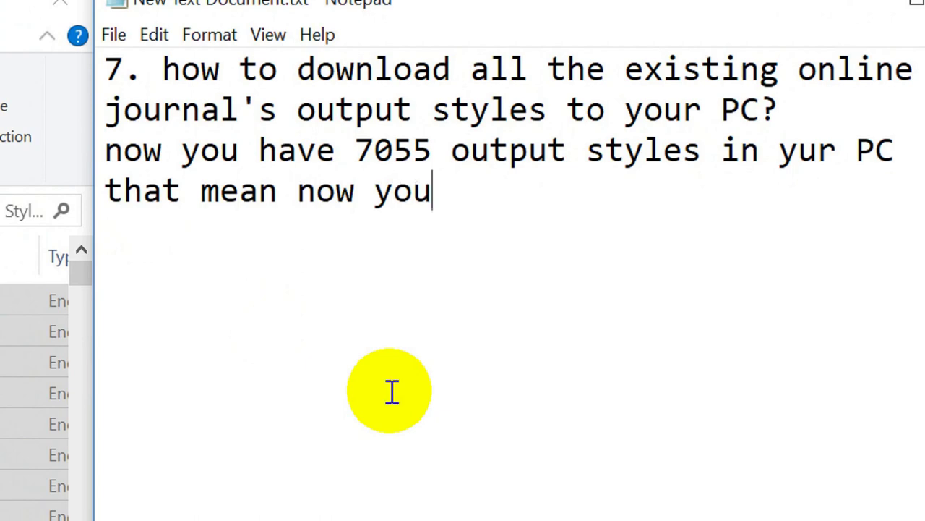
type(" have all th")
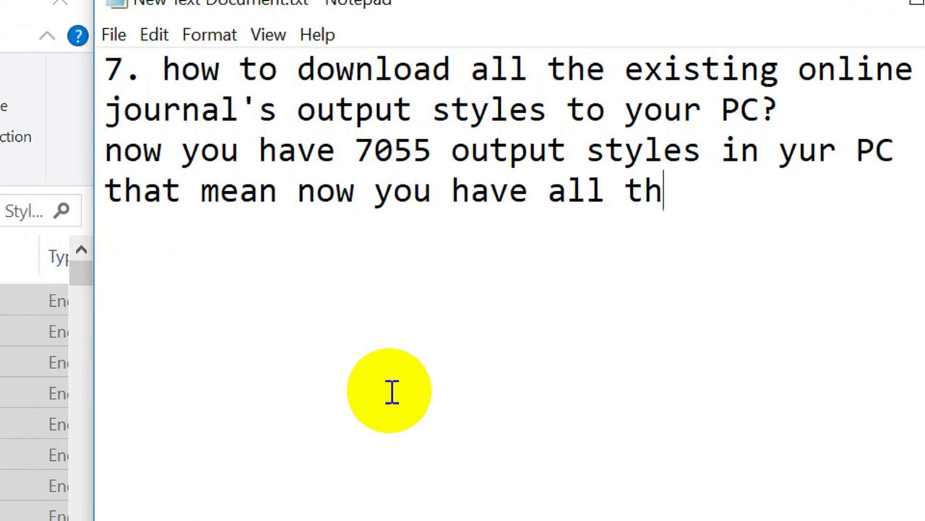
type("e ou")
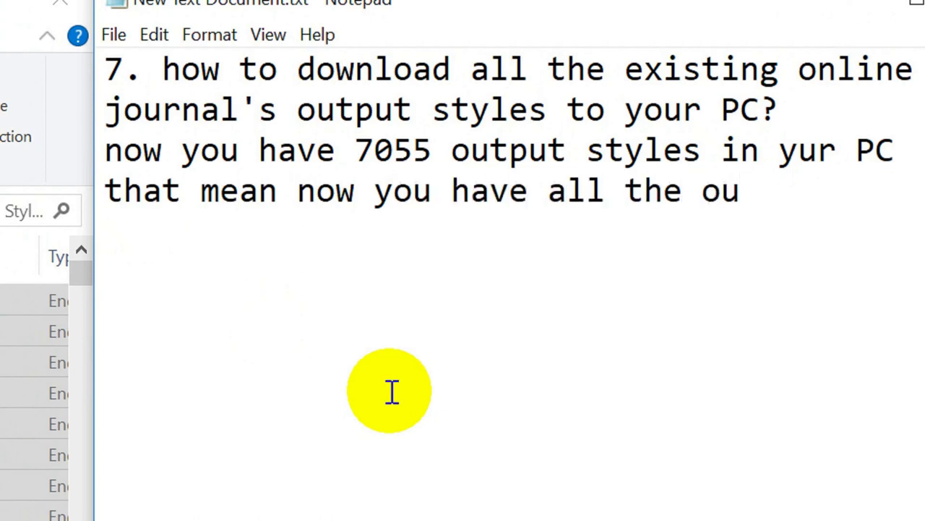
type("tput styles ")
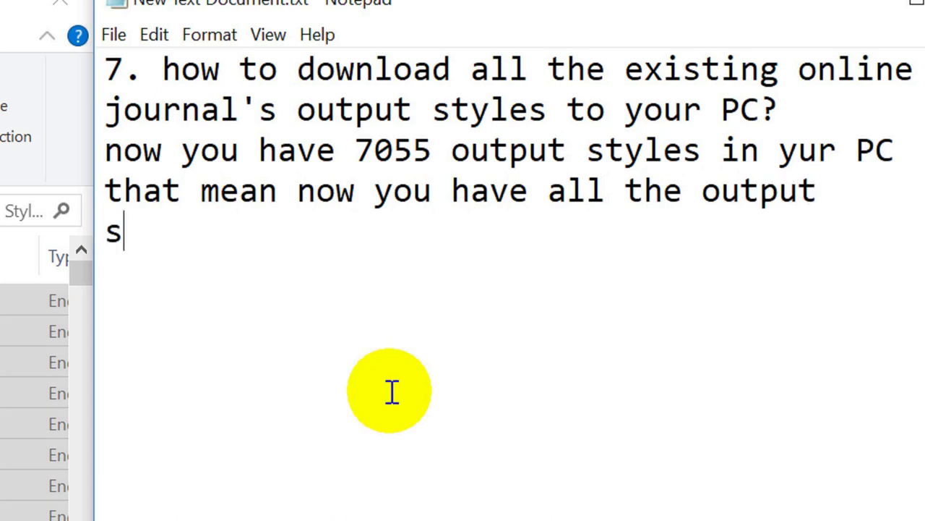
type("in your ")
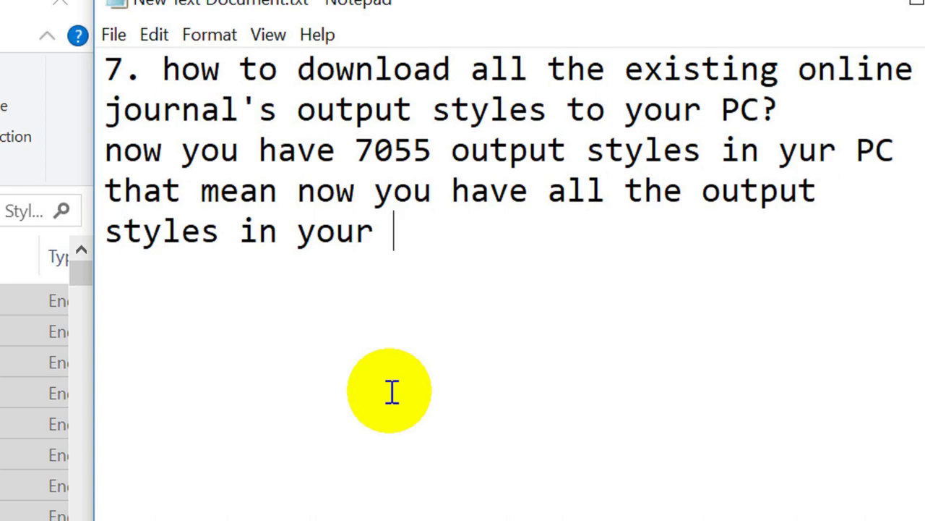
type("PC")
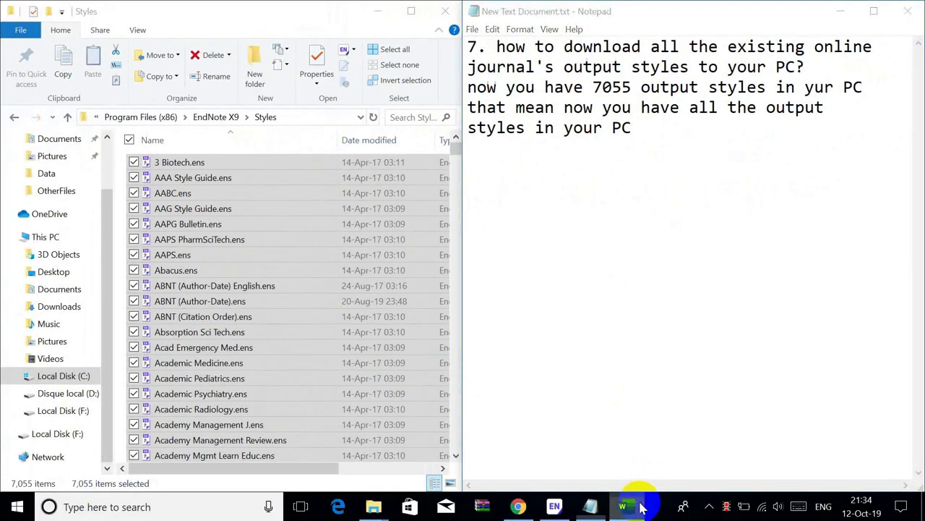
- Switch to Word, open the full EndNote X9 Styles list and browse it to the end
left_click(623, 504)
left_click(326, 58)
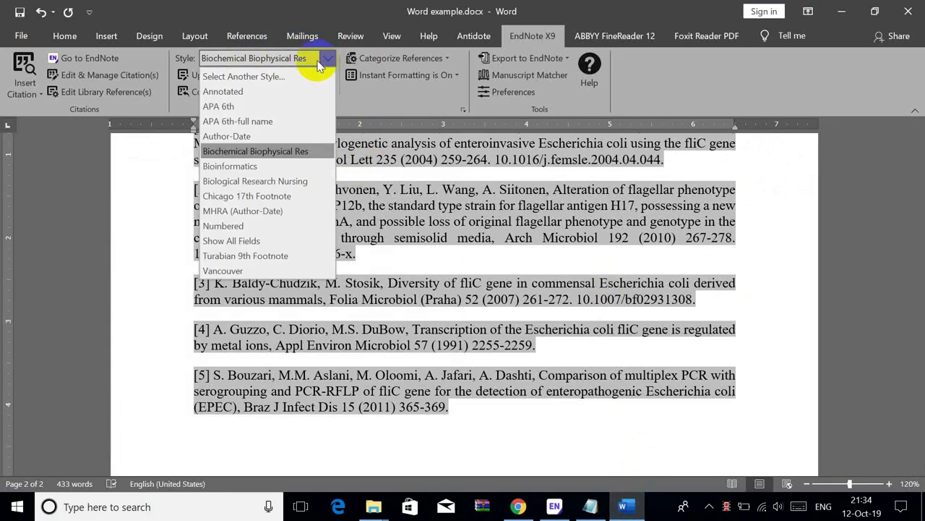
left_click(247, 77)
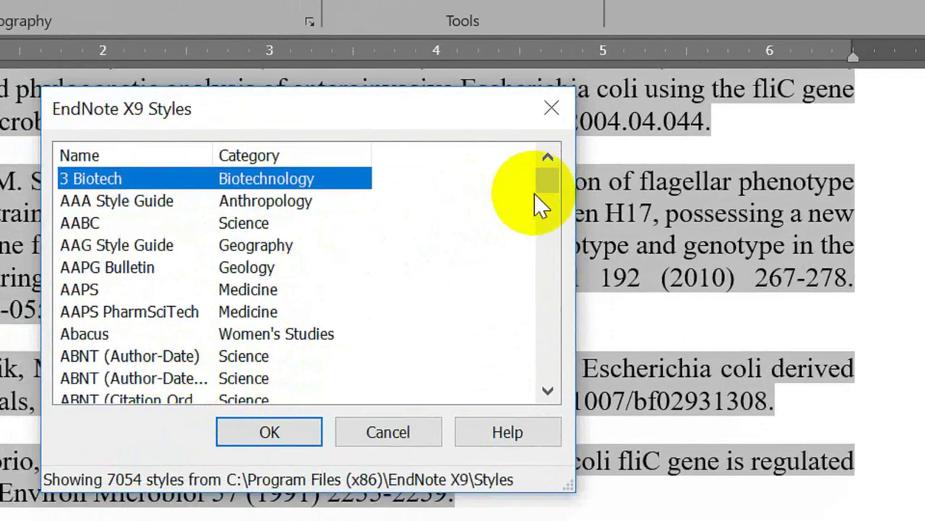
mouse_move(541, 186)
left_mouse_down()
mouse_move(551, 334)
mouse_move(573, 372)
mouse_move(547, 347)
left_mouse_up()
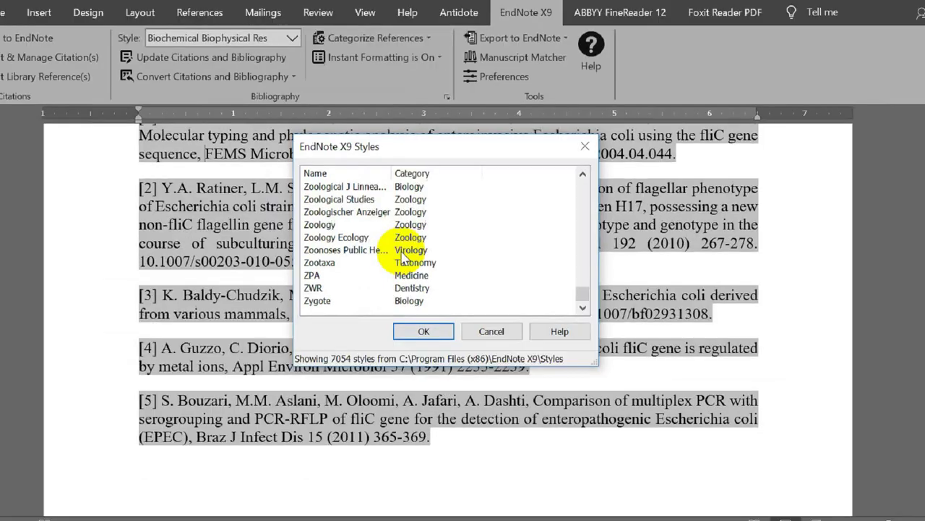
- Switch to Notepad and add the heading "8. how to edit and customise any output style to creat your own style ?"
left_click(590, 506)
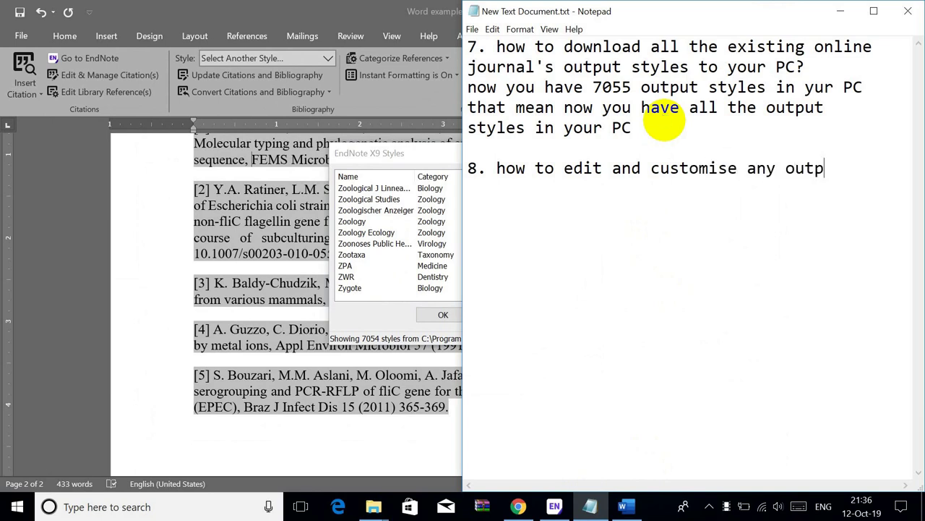
type("les")
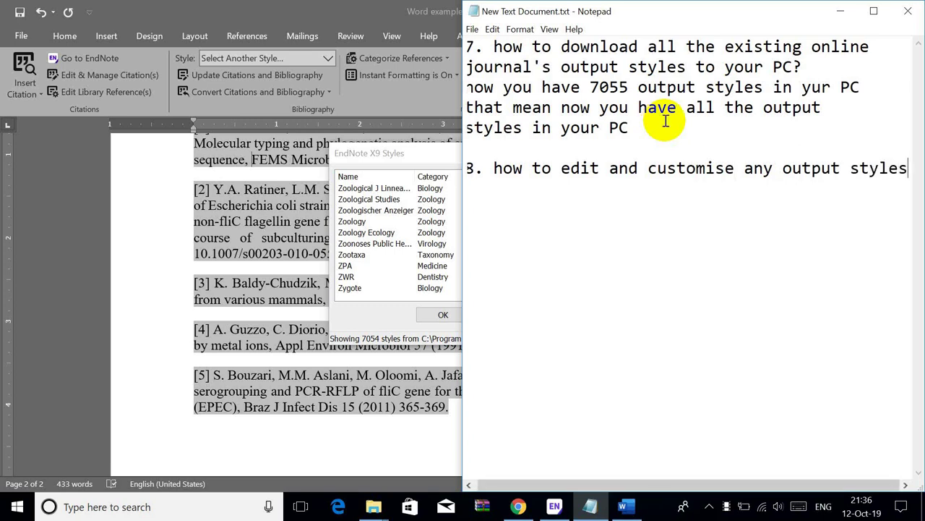
key("BackSpace")
key("Return")
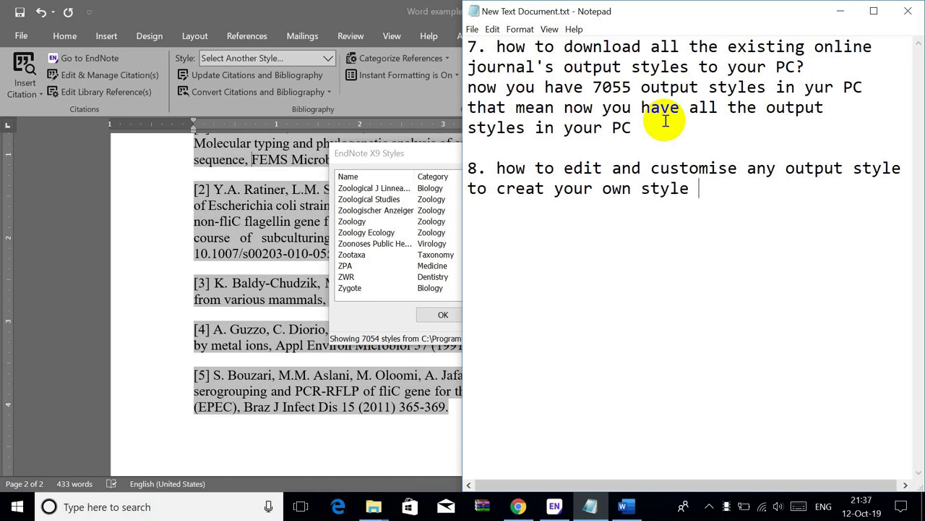
- Add the text "for example i will choose the APA 6th style then i will change it as i want" under heading 8
key("Return")
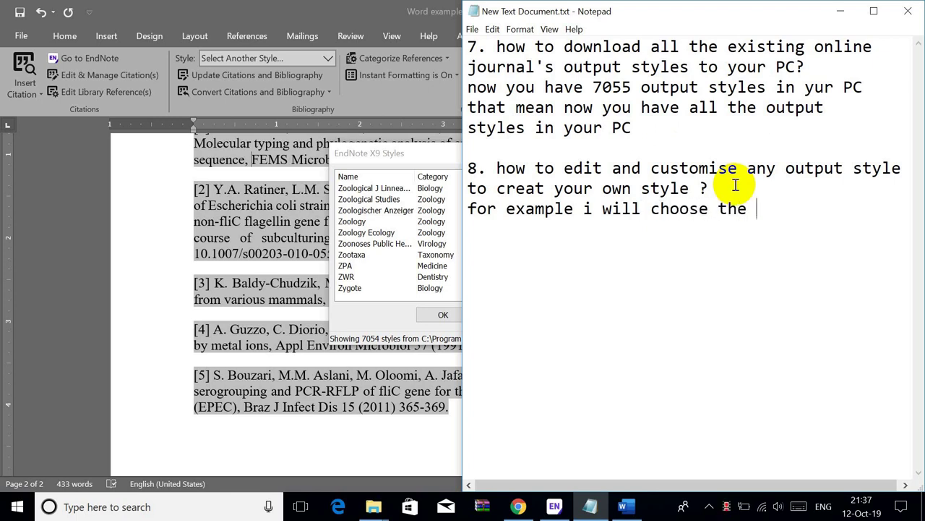
type("APA 6th sty")
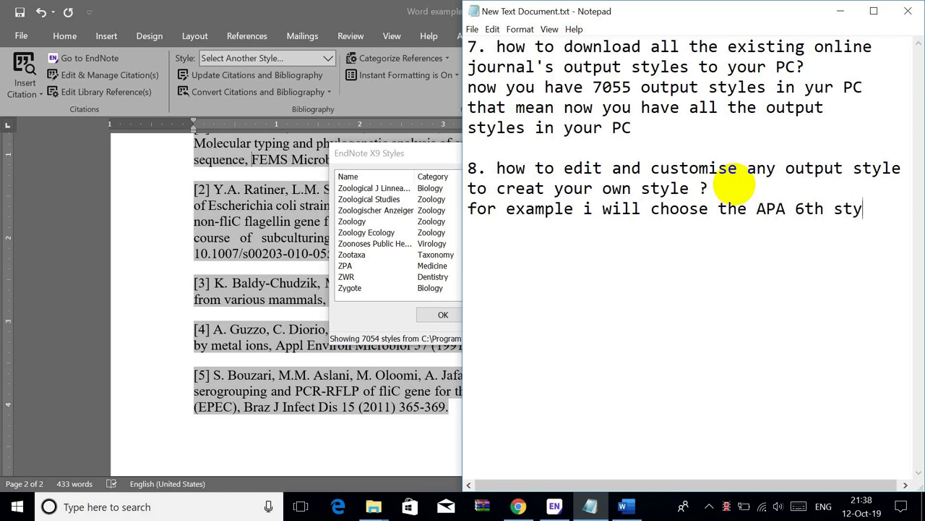
type("le")
key("Return")
type("then i will change it as i want")
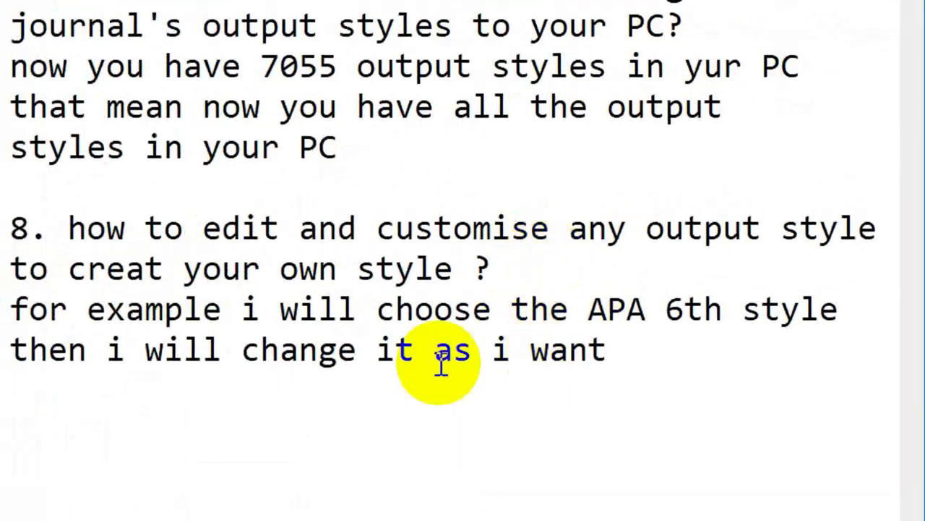
- Switch to Word, apply the APA 6th style from the EndNote X9 Styles list and look through the reformatted bibliography
left_click_drag(564, 228, 804, 226)
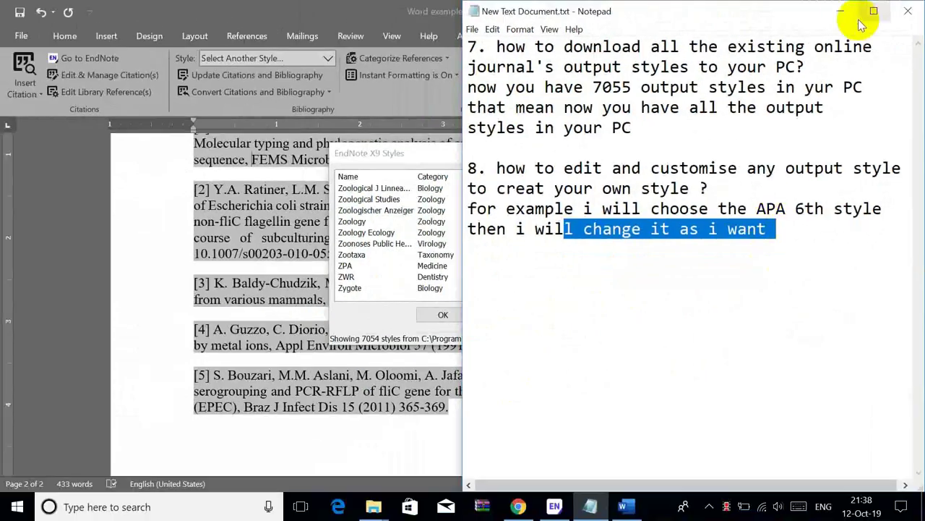
left_click(841, 10)
left_click(442, 224)
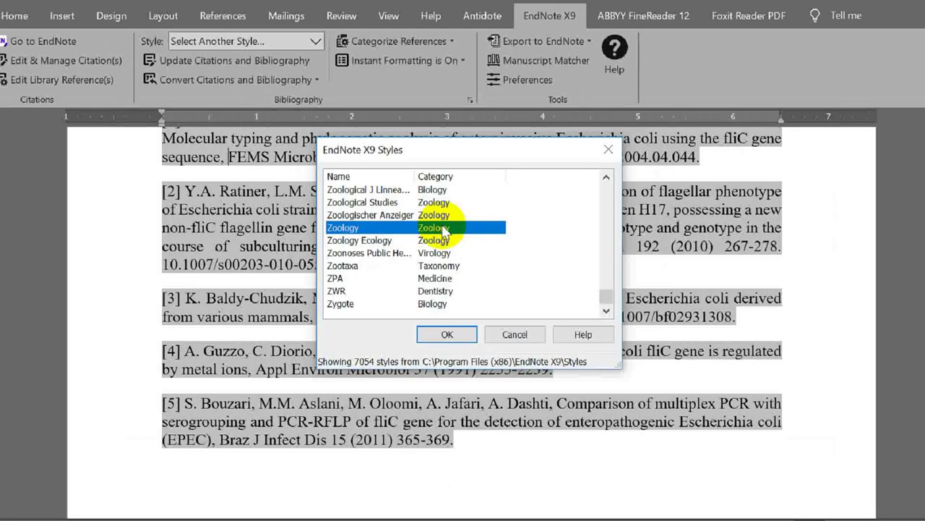
key("Home")
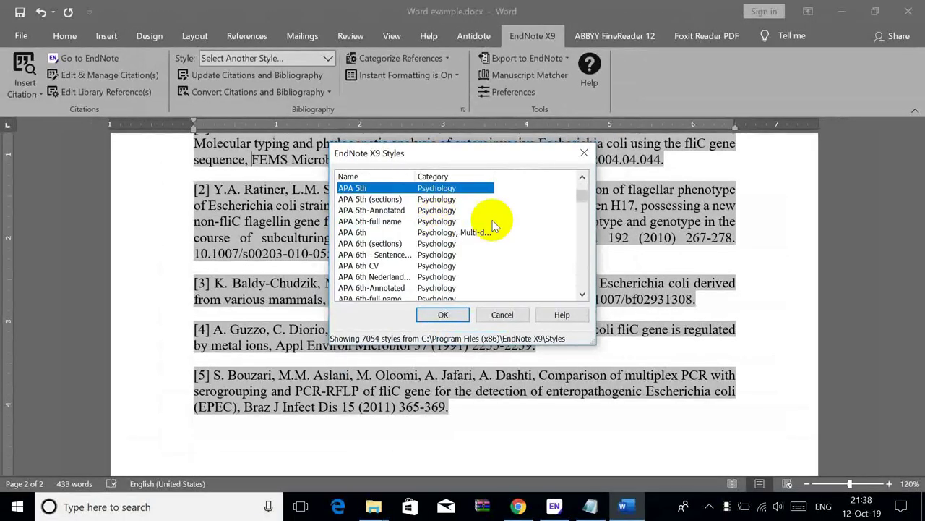
left_click(418, 232)
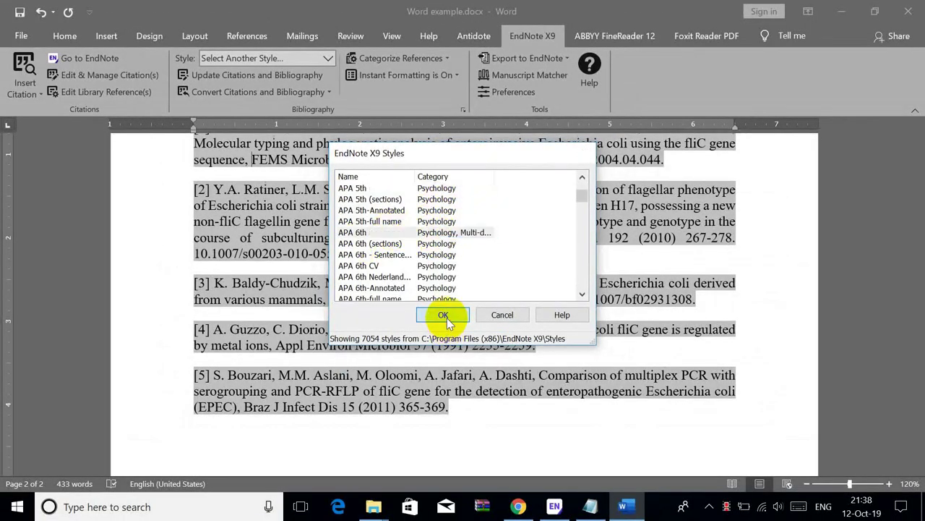
left_click(443, 314)
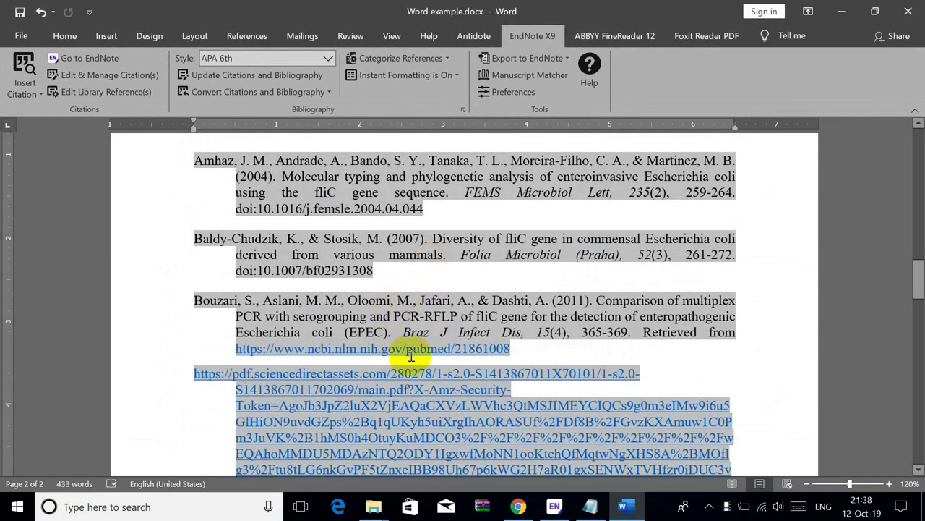
scroll(349, 297, "down", 6)
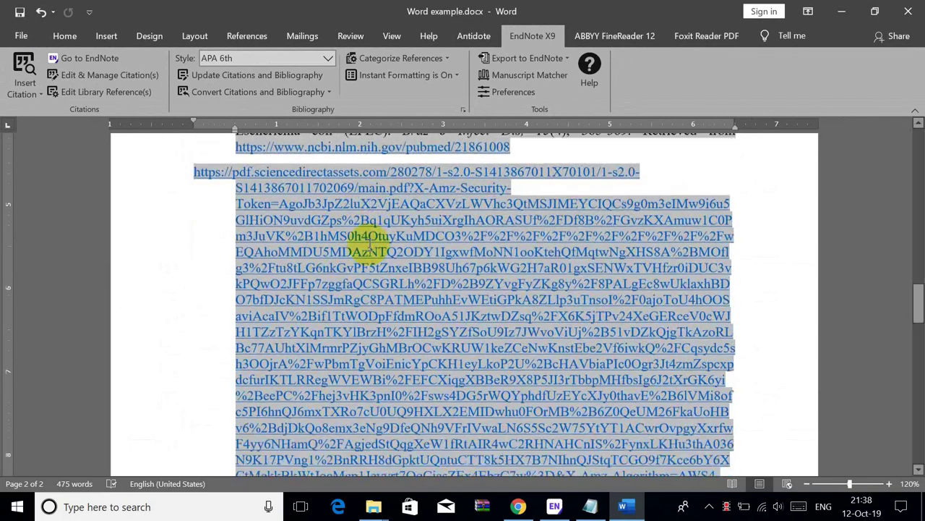
scroll(370, 246, "down", 10)
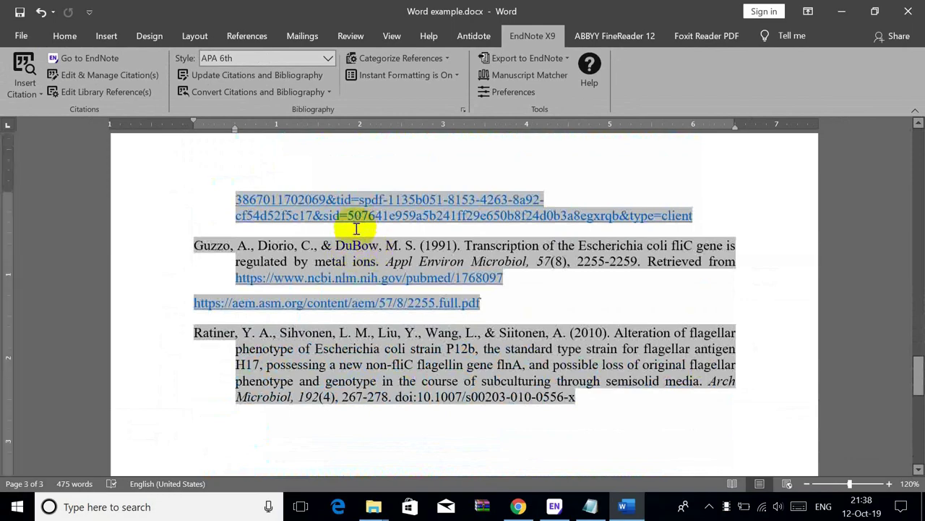
scroll(500, 312, "up", 15)
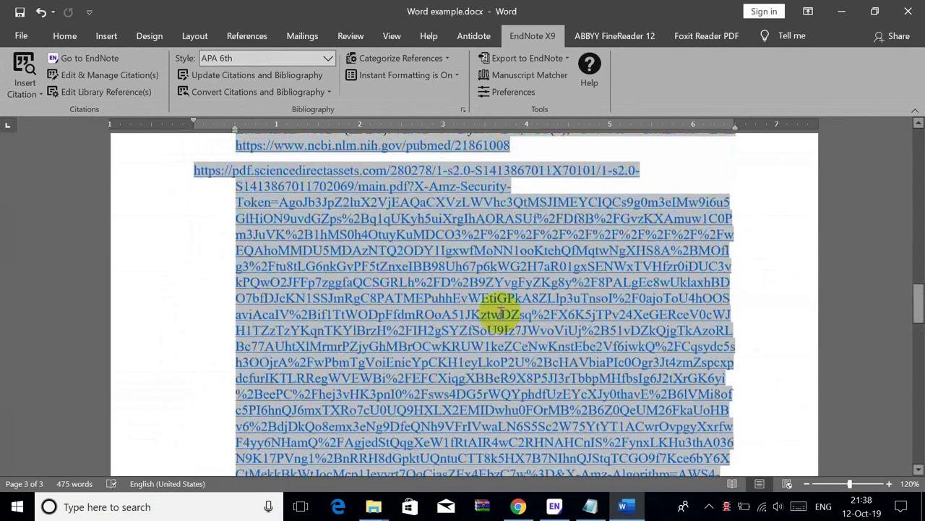
scroll(500, 311, "up", 3)
scroll(499, 312, "down", 8)
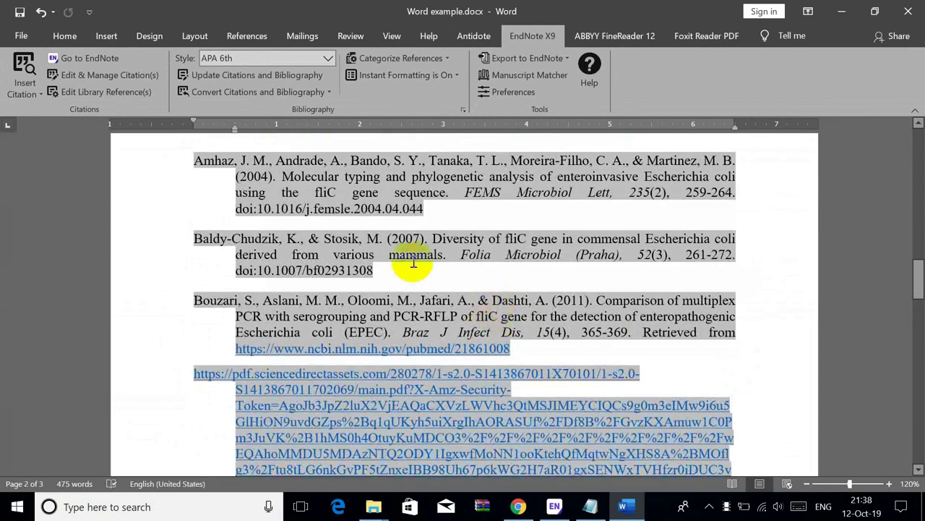
- Switch to EndNote and open the APA 6th output style for editing
left_click(556, 506)
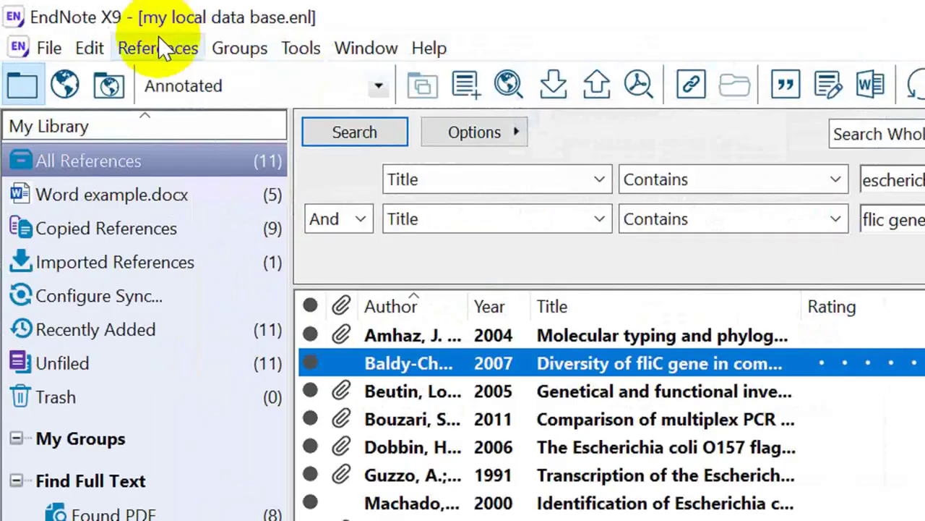
left_click(45, 31)
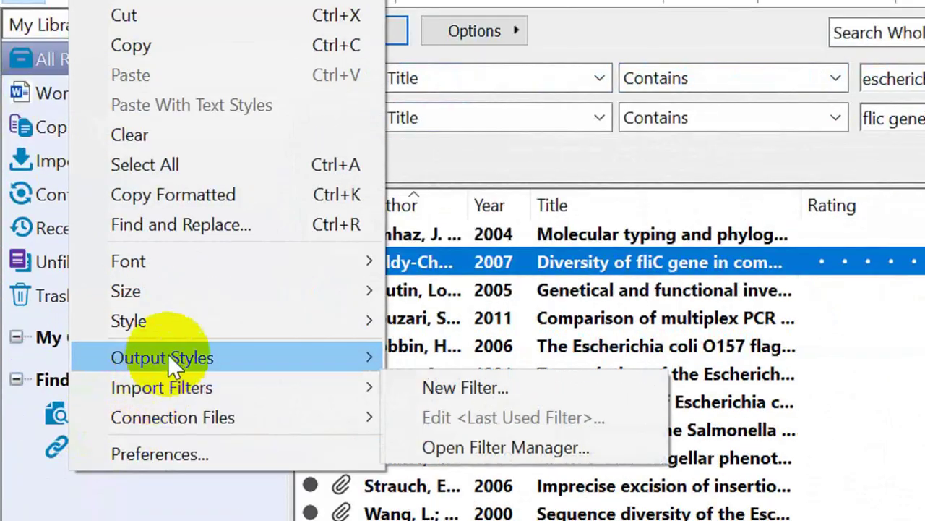
mouse_move(310, 450)
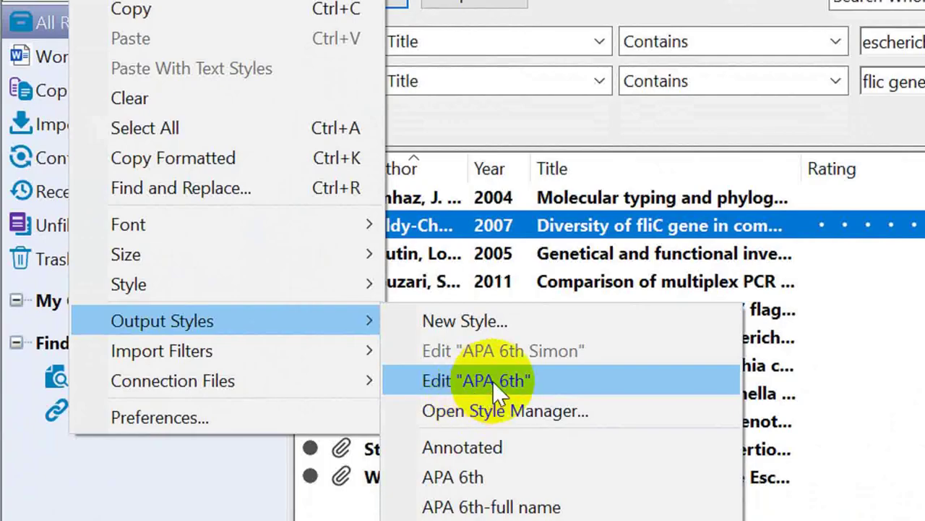
left_click(485, 376)
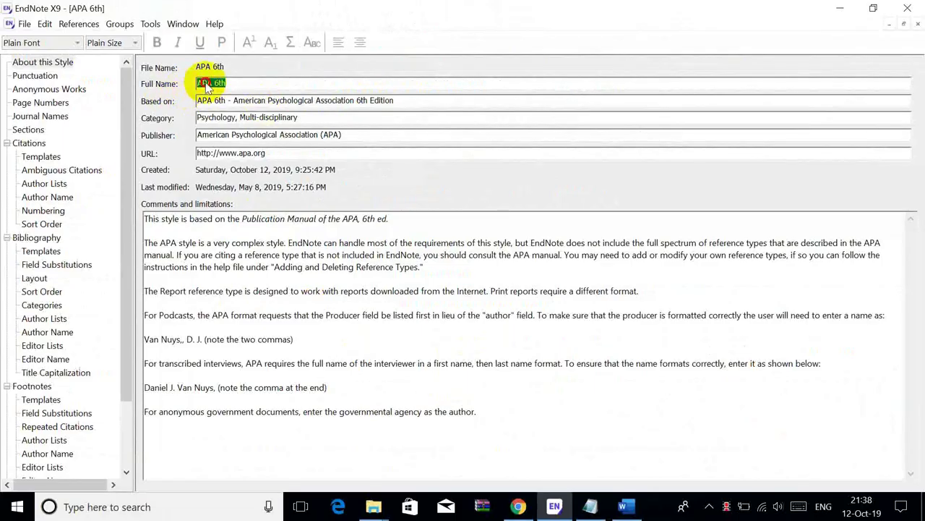
- Examine the APA 6th style's general information, its in-text citation templates and its bibliography section
left_click(276, 64)
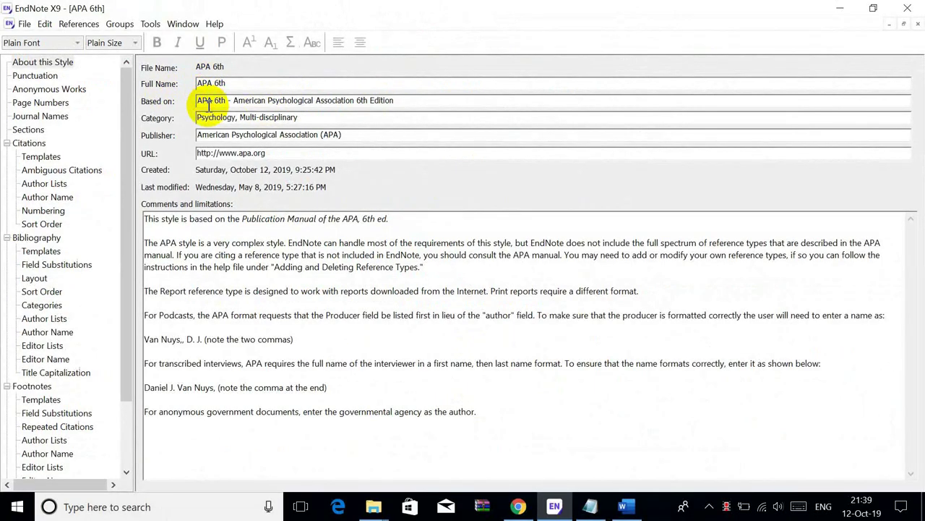
left_click(43, 89)
left_click(43, 62)
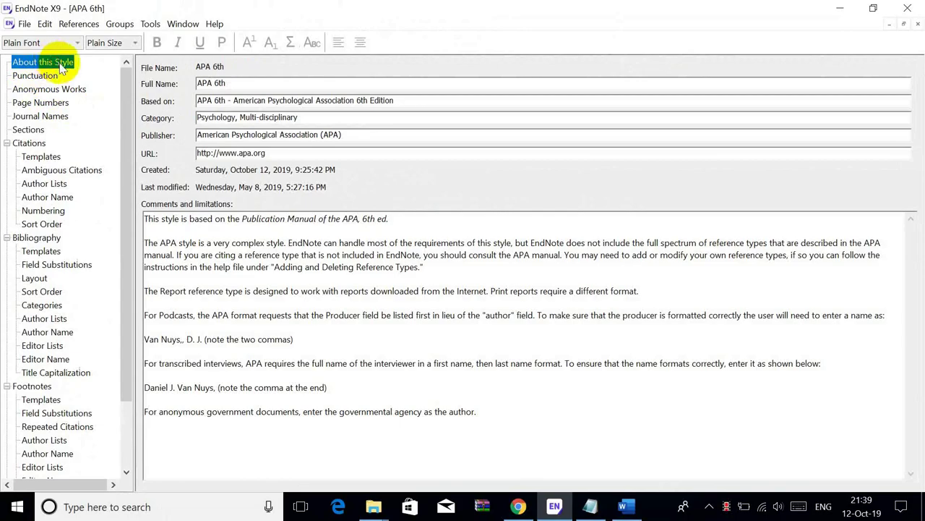
left_click(29, 143)
left_click(39, 155)
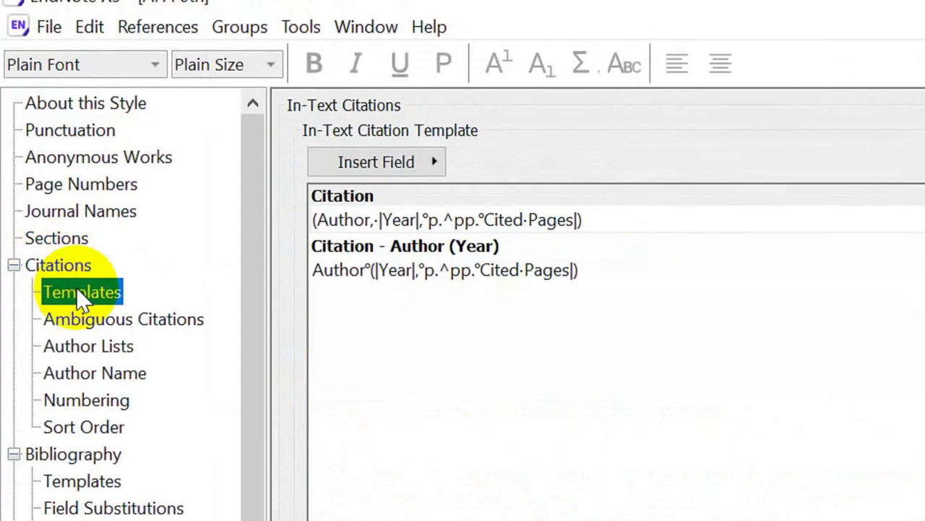
left_click(68, 456)
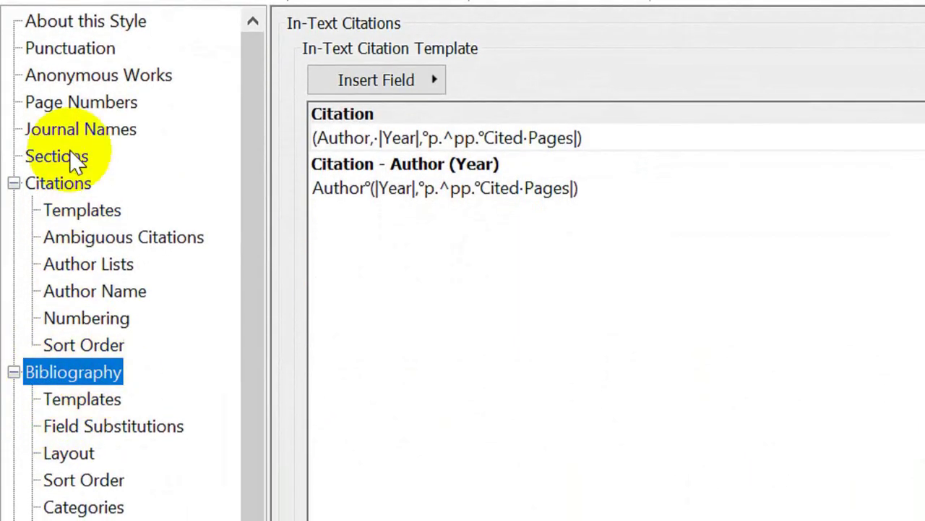
left_click(61, 183)
left_click(64, 448)
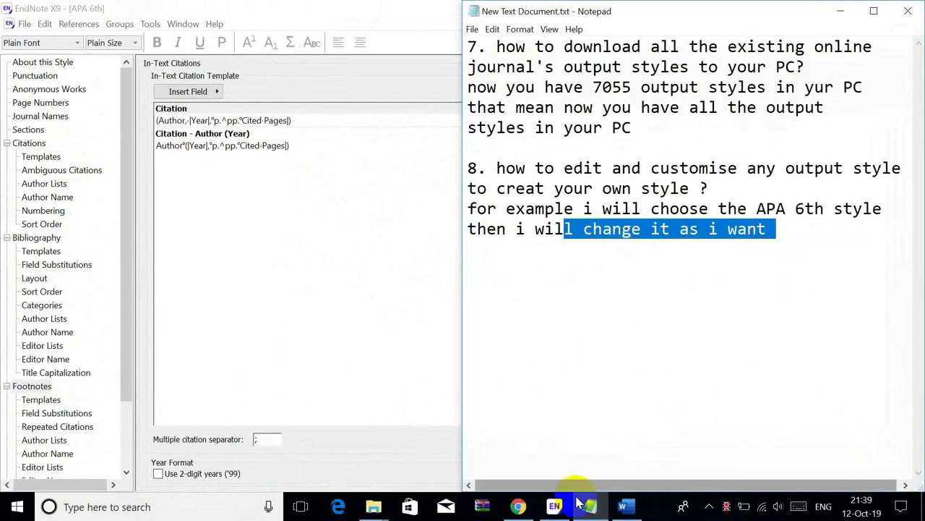
- Switch to Notepad and add the line "for example as you see the APA style show the DOI" under heading 8
left_click(622, 506)
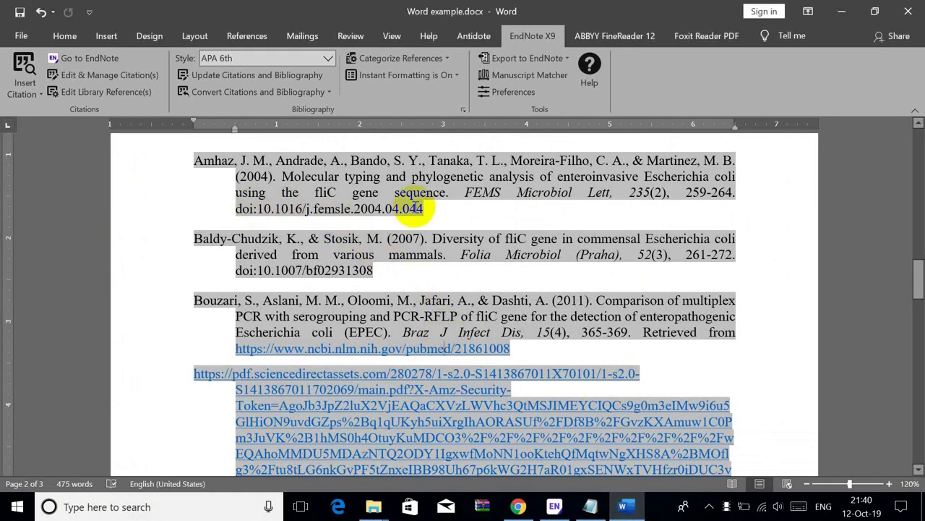
left_click(590, 506)
left_click(784, 242)
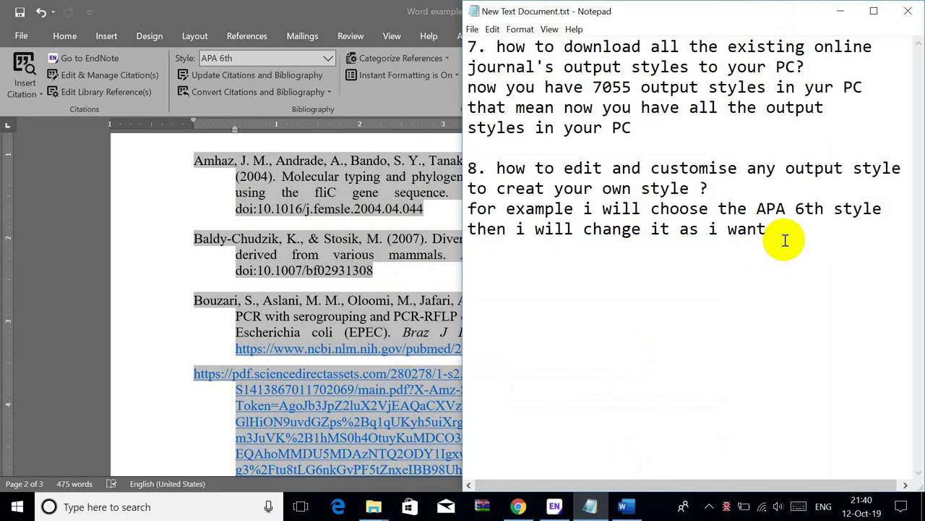
key("Return")
type("forexa,p")
key("BackSpace")
key("BackSpace")
key("BackSpace")
key("BackSpace")
key("BackSpace")
type("example a")
type("s you se")
type("e the app")
key("BackSpace")
key("BackSpace")
key("BackSpace")
type("APA")
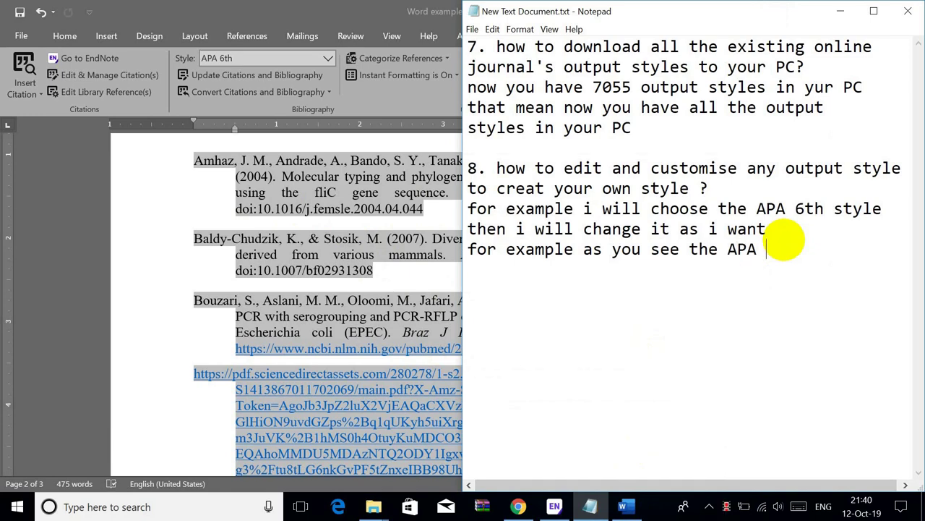
type(" style show the DOI")
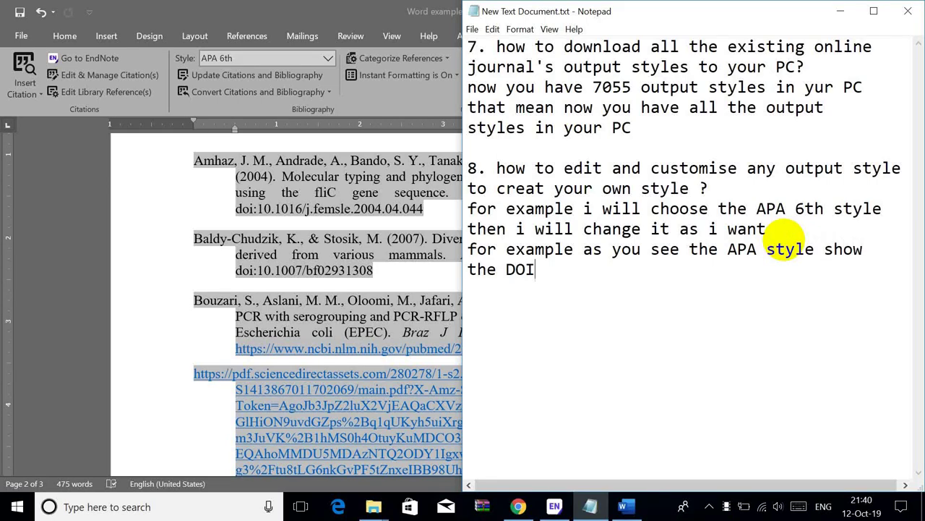
- Continue the note with ", so i don't want the DOI to show up" and add the line "to delete the DOI do this"
type(" , so i don't want")
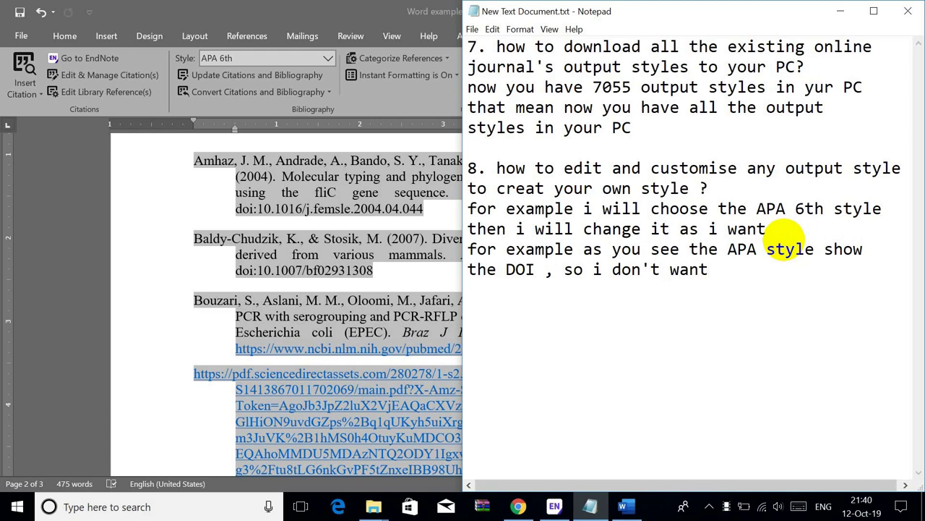
type(" the DOI to show up")
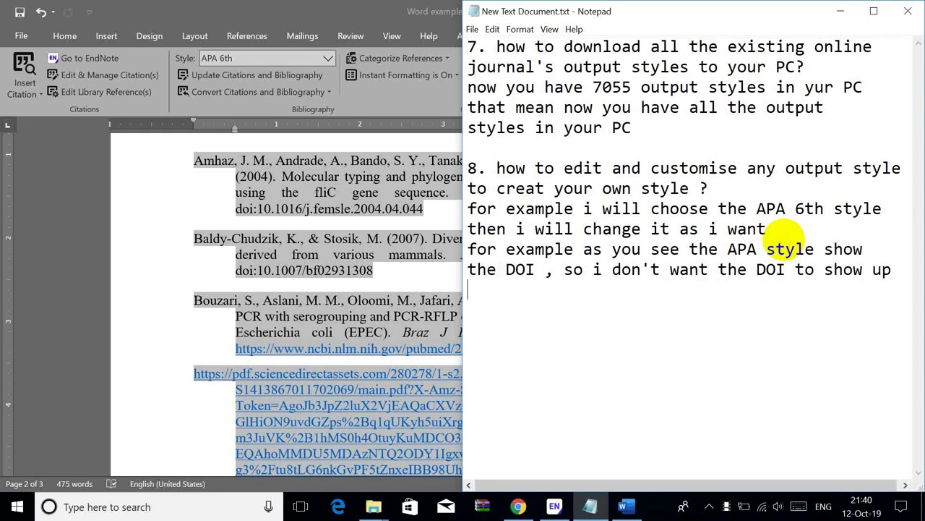
type(" to delete the DOI")
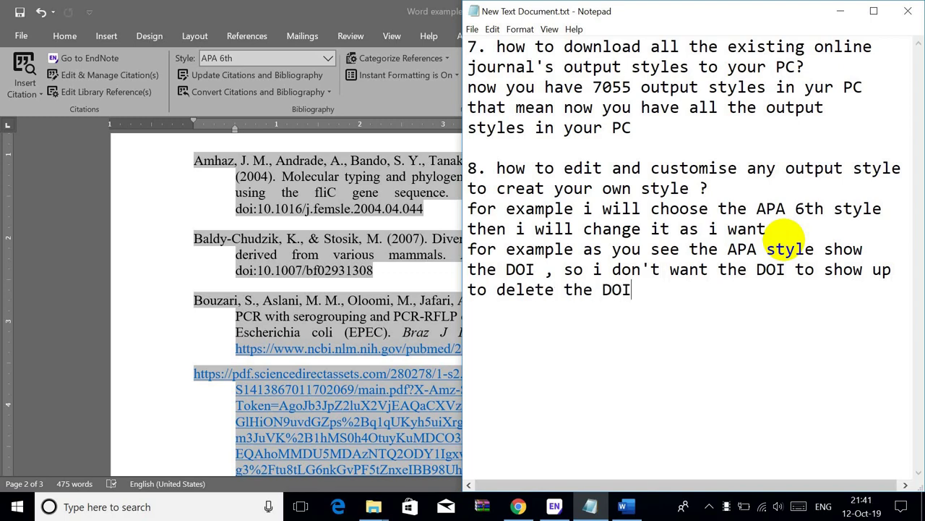
type(" do this")
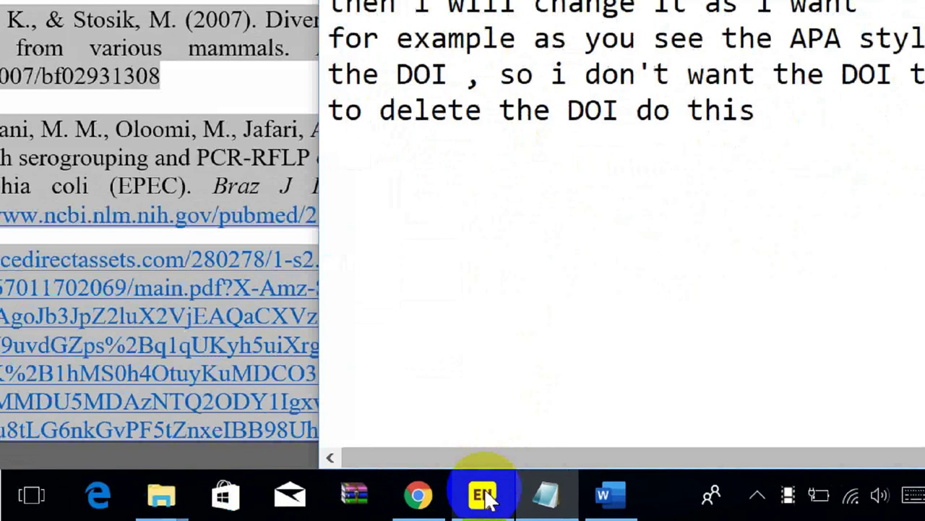
- Switch to EndNote and show the bibliography templates of the APA 6th style
mouse_move(558, 514)
left_click(463, 498)
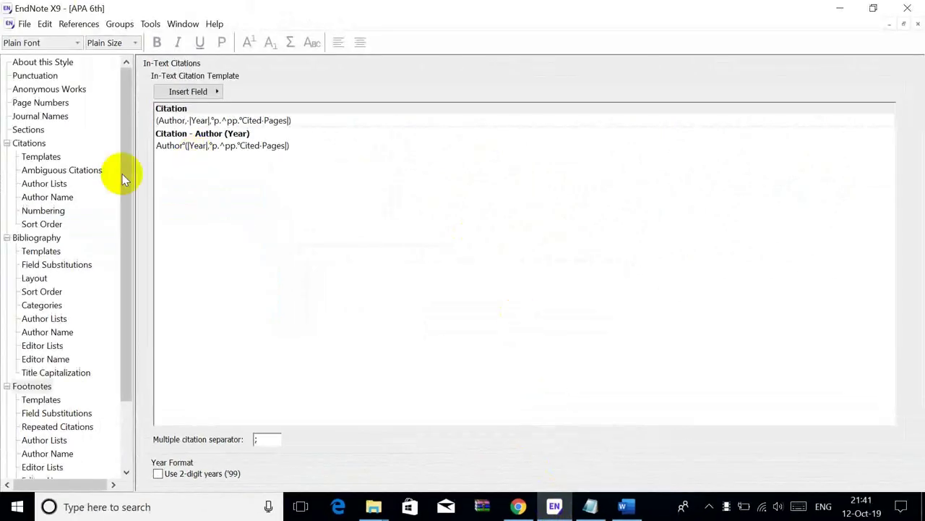
left_click(44, 64)
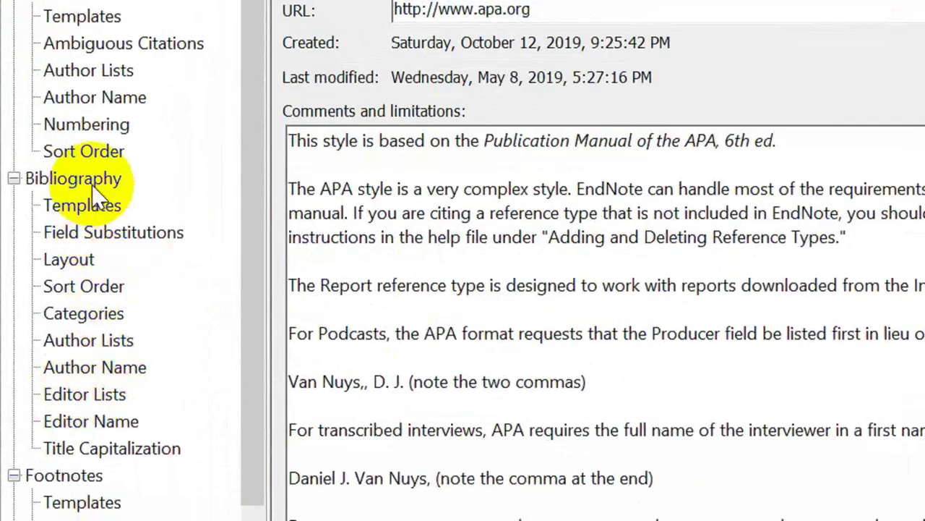
left_click(92, 184)
left_click(91, 203)
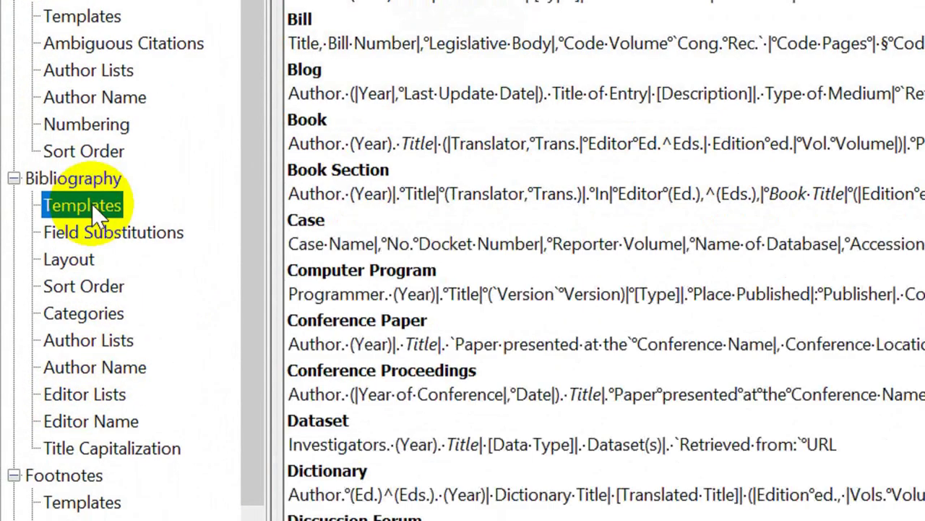
- Delete the DOI part after Pages from the Journal Article bibliography template
scroll(265, 313, "down", 6)
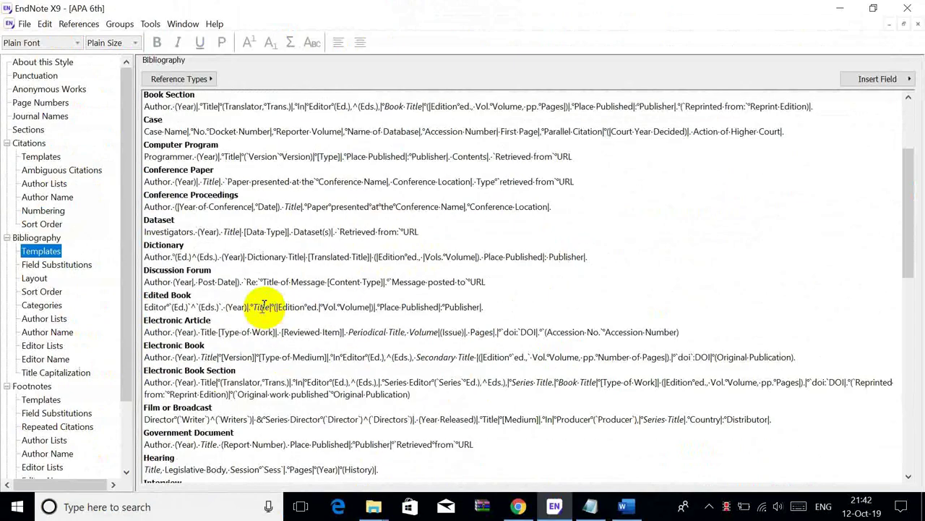
scroll(265, 308, "down", 2)
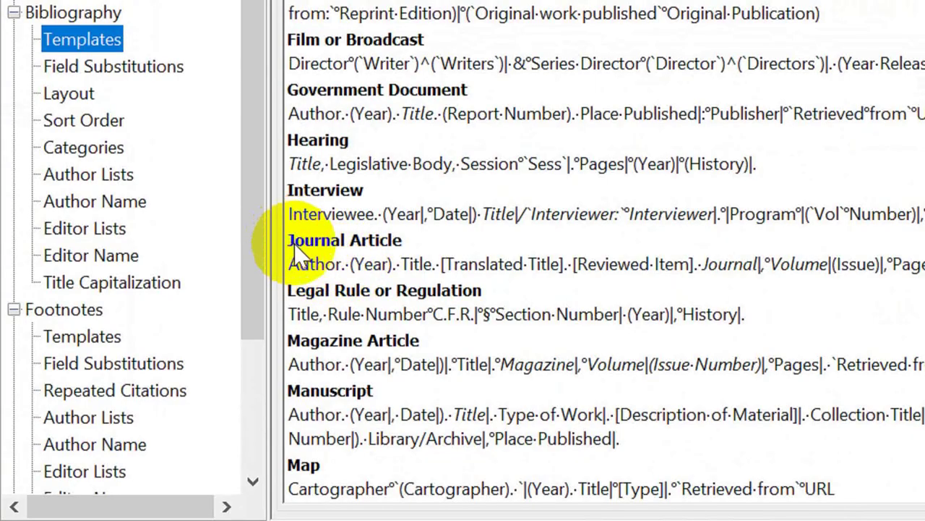
left_click(147, 362)
left_click_drag(293, 260, 892, 258)
left_click(516, 362)
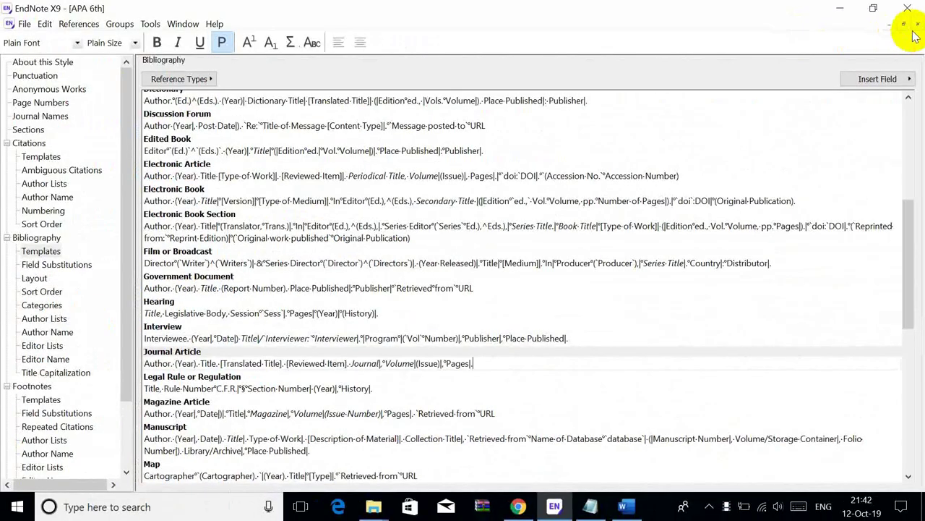
- Close the style editor and save the changes under the style name "APA 6th"
left_click(908, 8)
left_click(439, 284)
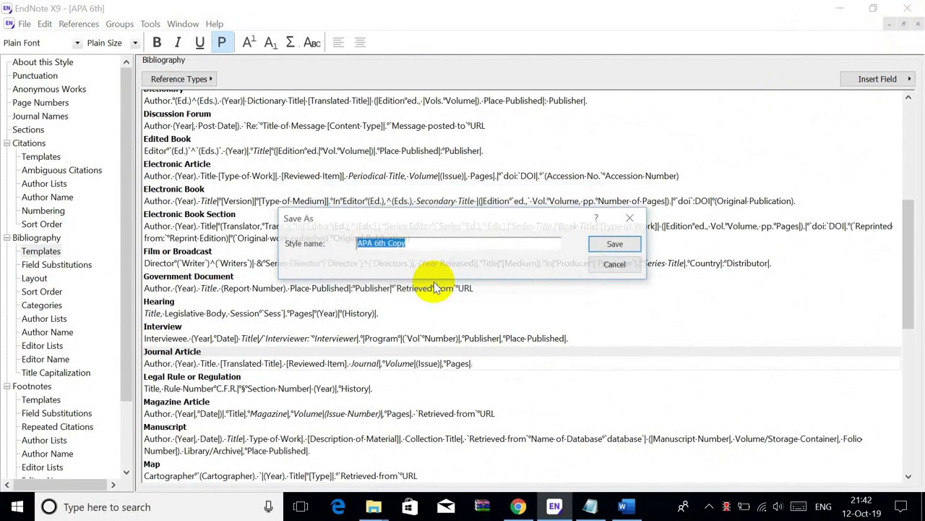
left_click(455, 244)
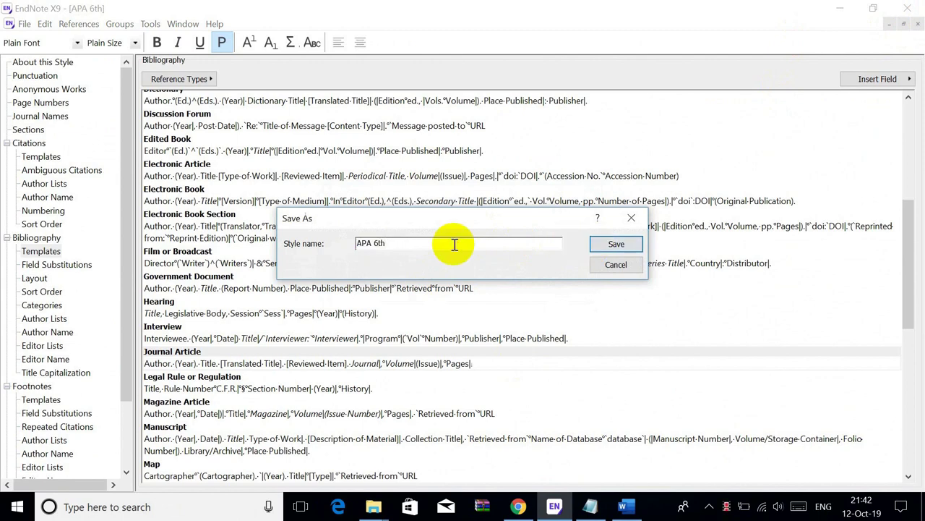
left_click(616, 244)
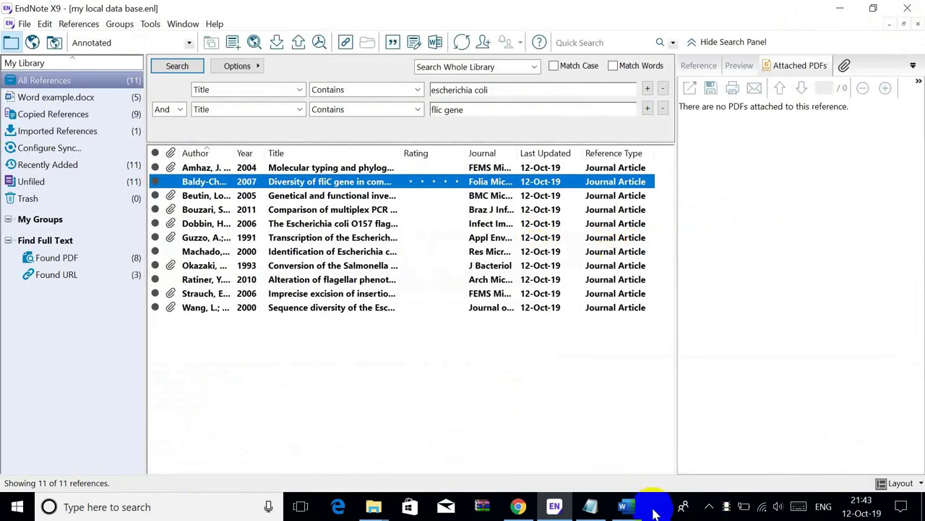
- Switch to Word and update the citations and bibliography with the edited APA 6th style
left_click(626, 507)
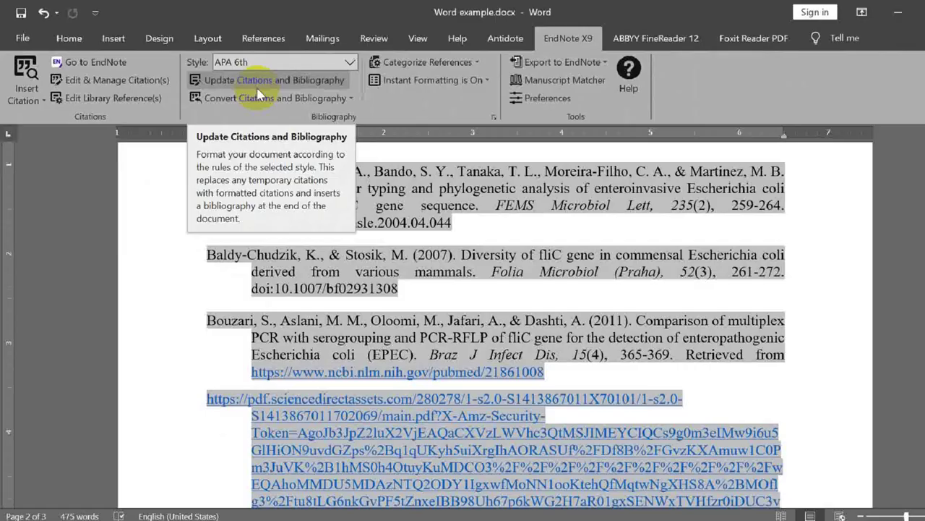
left_click(261, 79)
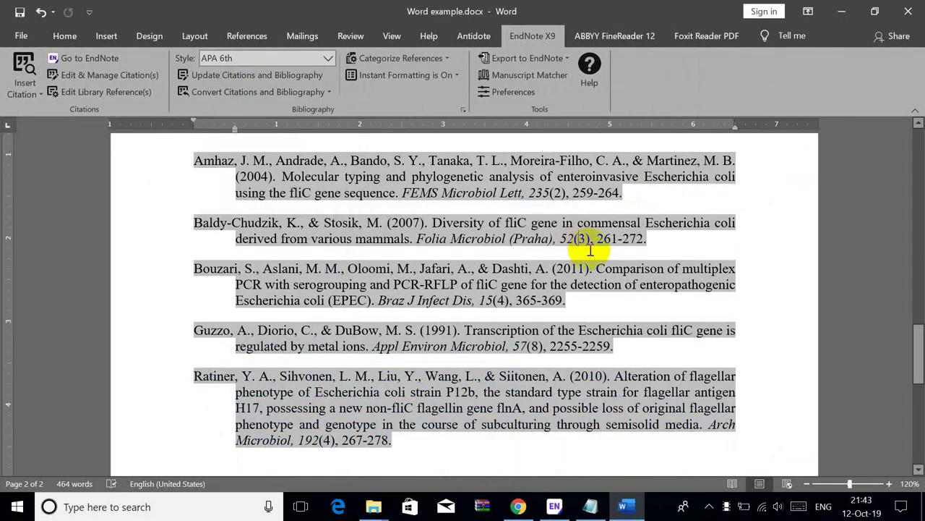
- In the Notepad notes, add the lines "as you see endnote delete the DOI" and "now i want the year to be BOLD", then minimize Notepad
left_click(590, 506)
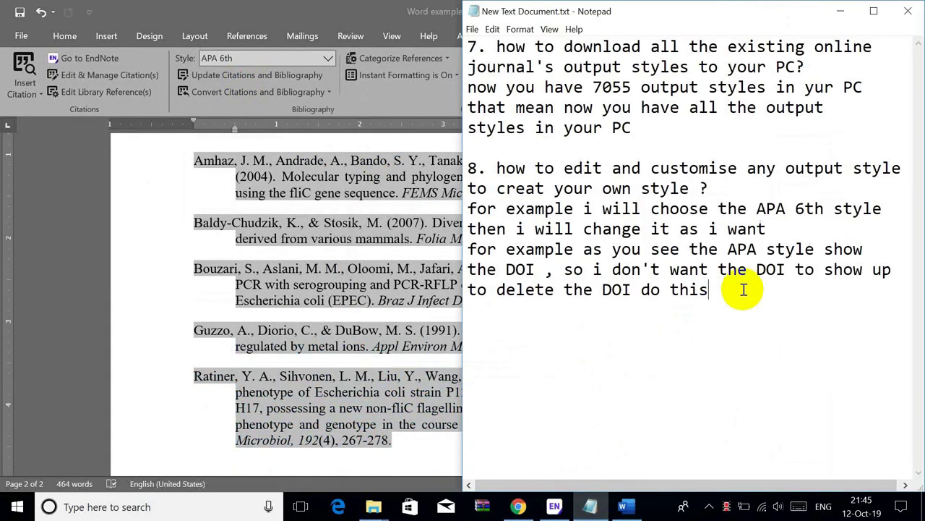
key("Return")
type("as")
type(" you")
type(" see endnote ")
type("delete the ")
type("DOI ")
type("now i want ")
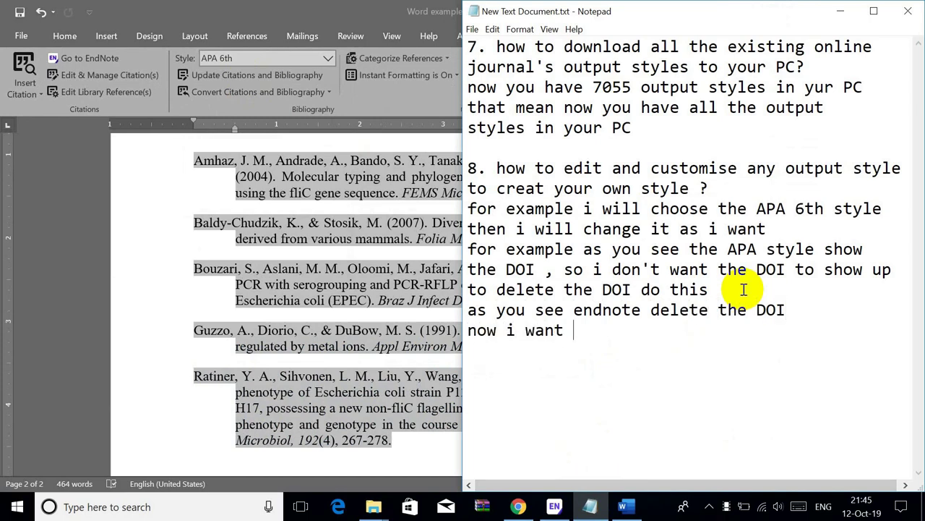
type("the year")
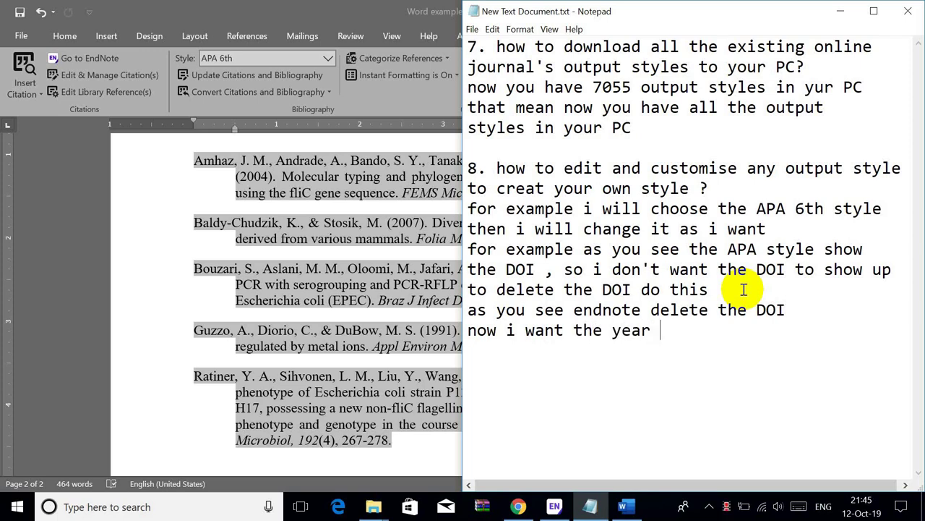
type(" to be BOLD")
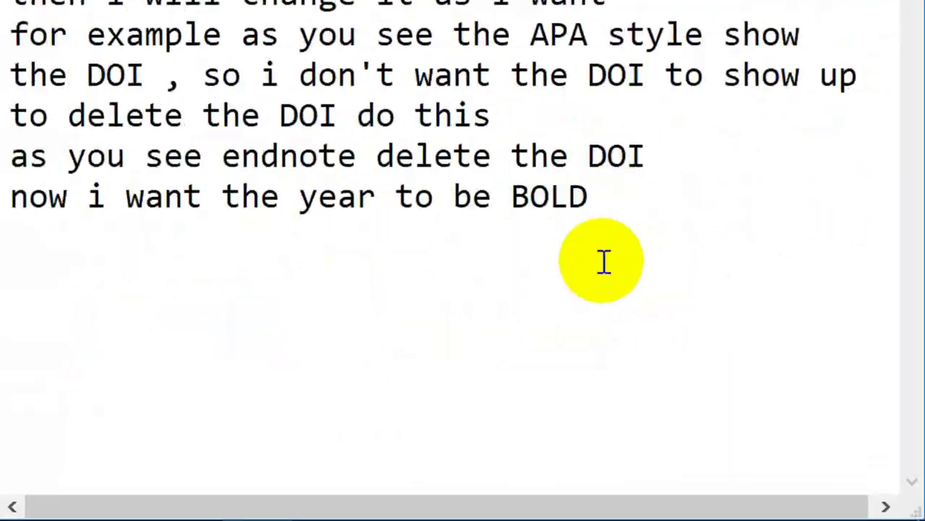
double_click(738, 331)
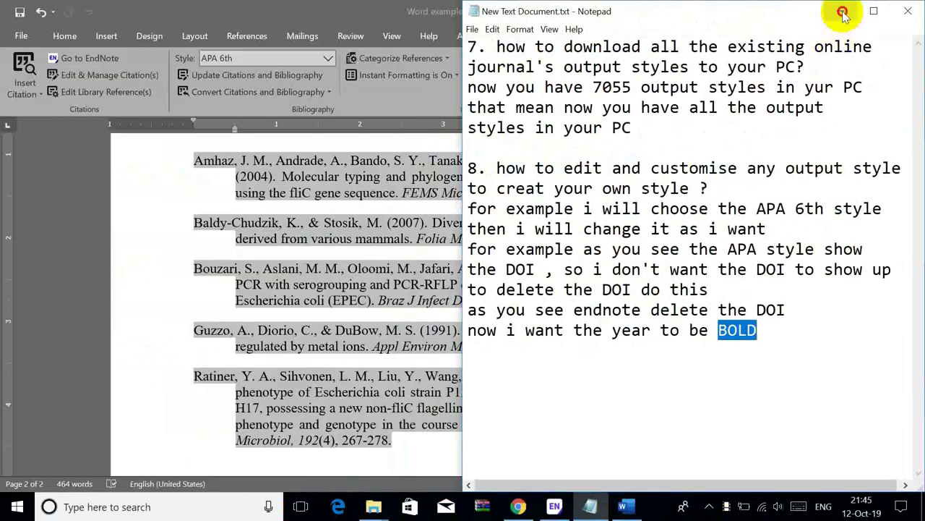
left_click(842, 12)
- Switch to EndNote and close the open APA 6th style editor without saving changes
double_click(570, 269)
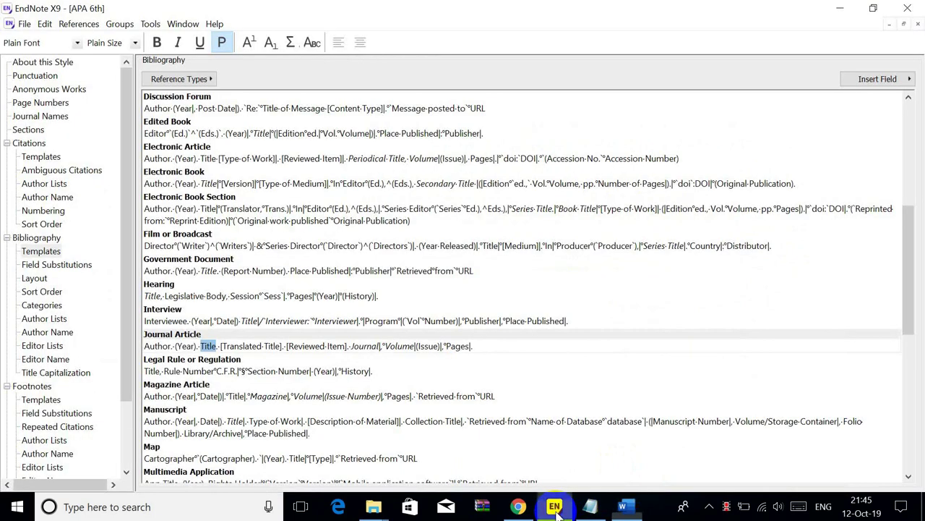
left_click(555, 506)
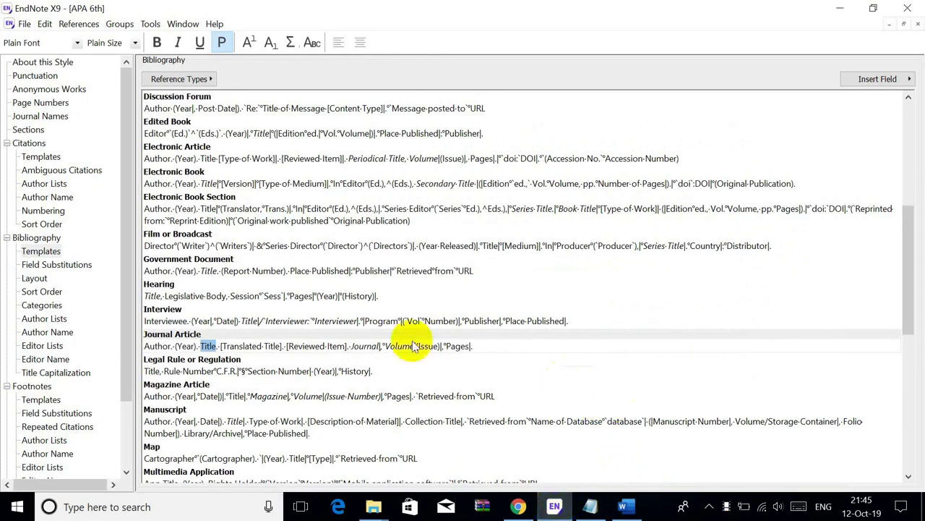
left_click(917, 25)
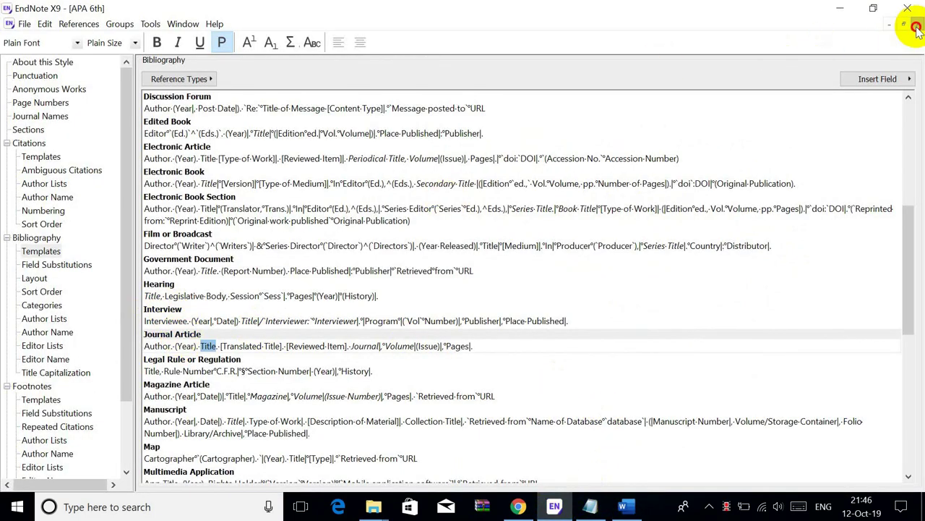
left_click(512, 283)
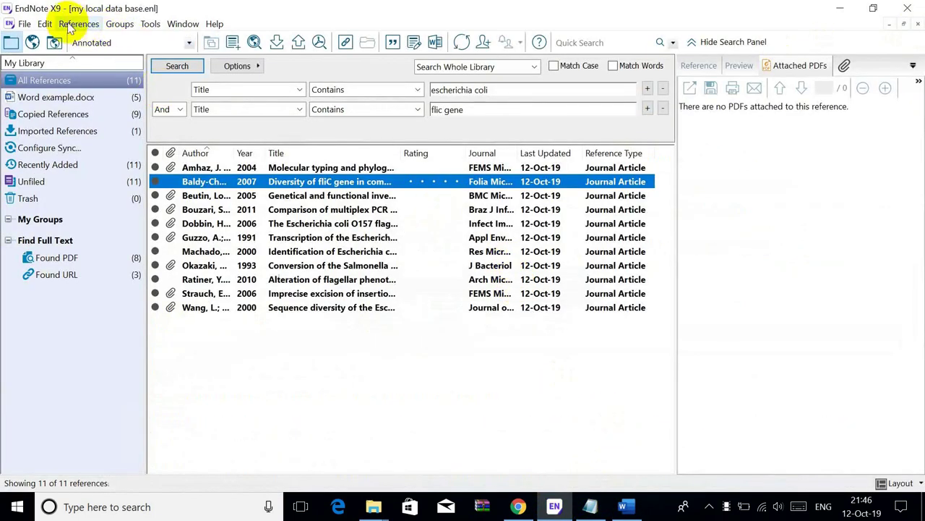
- Open the APA 6th output style for editing and show its bibliography templates
left_click(46, 24)
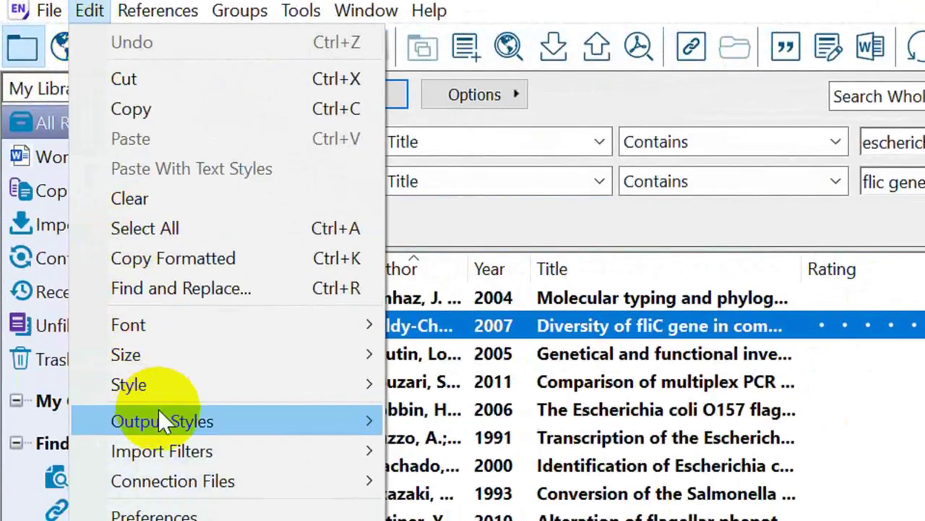
mouse_move(77, 227)
left_click(232, 253)
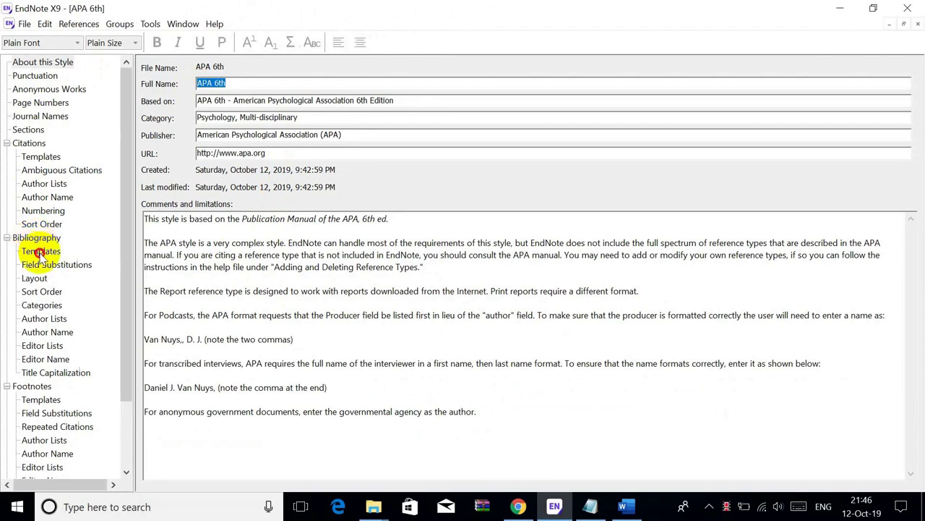
left_click(40, 251)
- Make the Year field bold in the Journal Article bibliography template, then close the editor and save the style changes
scroll(474, 253, "down", 5)
scroll(474, 253, "down", 3)
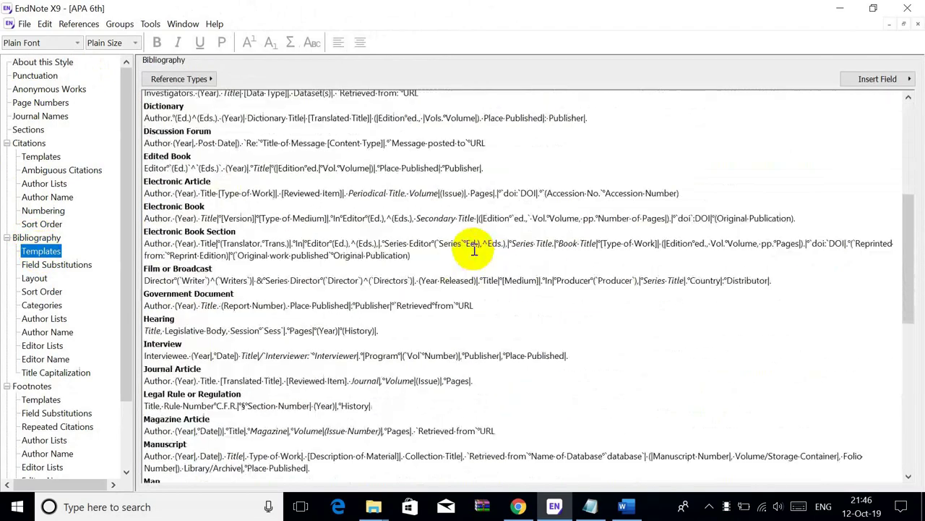
left_click(202, 381)
left_click_drag(156, 381, 482, 383)
left_click(434, 380)
double_click(185, 381)
left_click(157, 43)
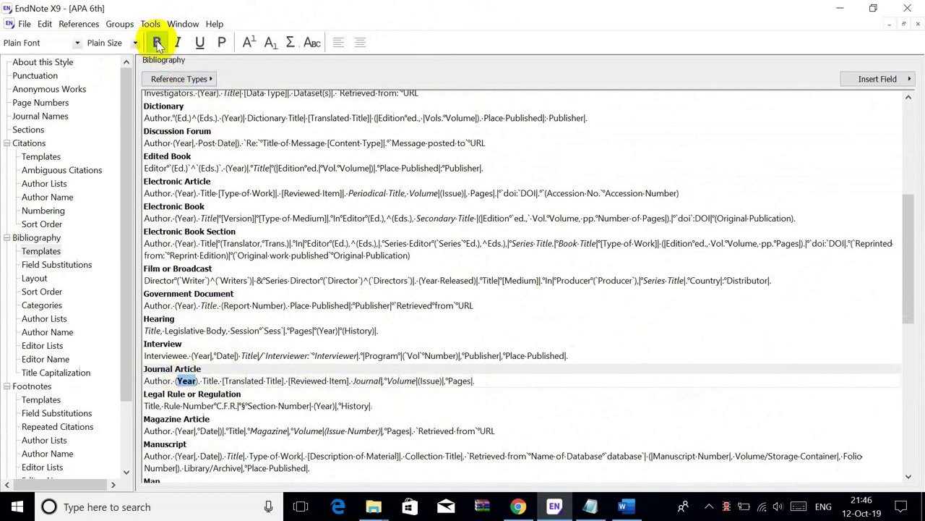
left_click(917, 23)
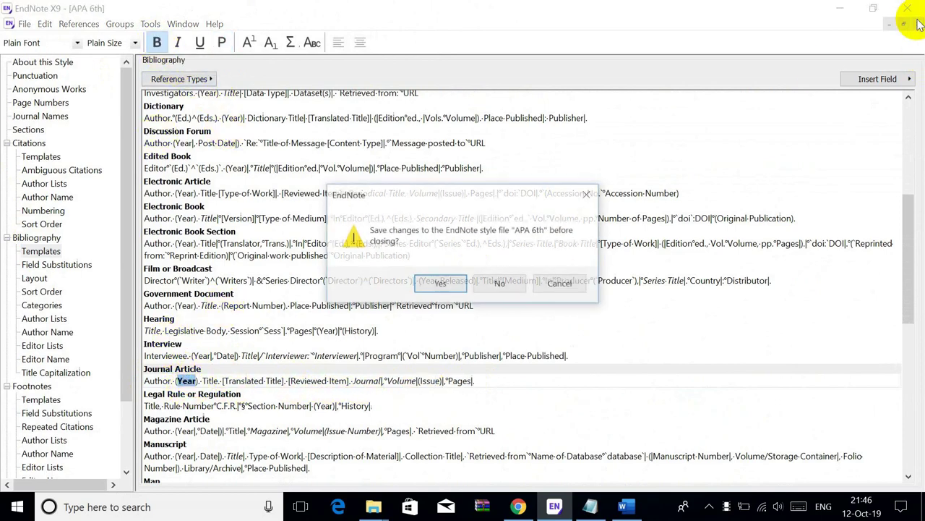
left_click(462, 283)
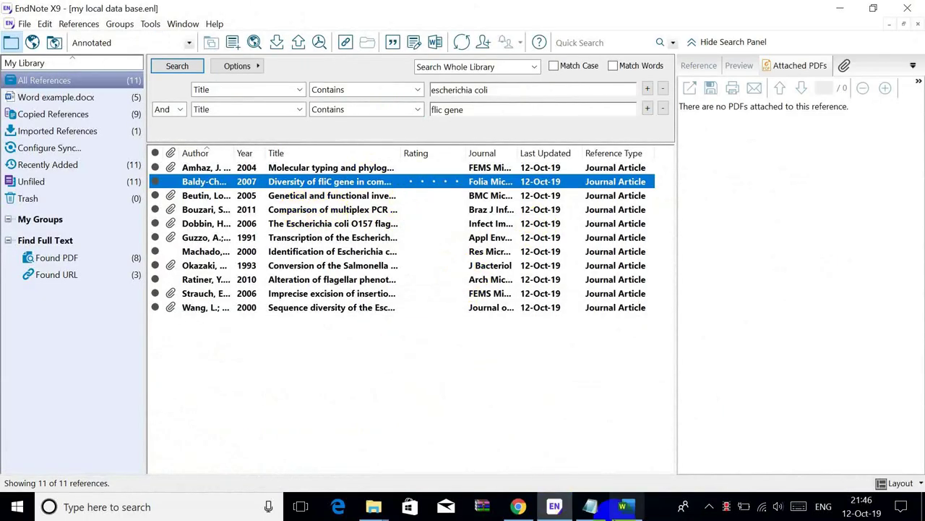
- Switch to Word, update the citations and bibliography, and check the publication years in the reference list
left_click(625, 506)
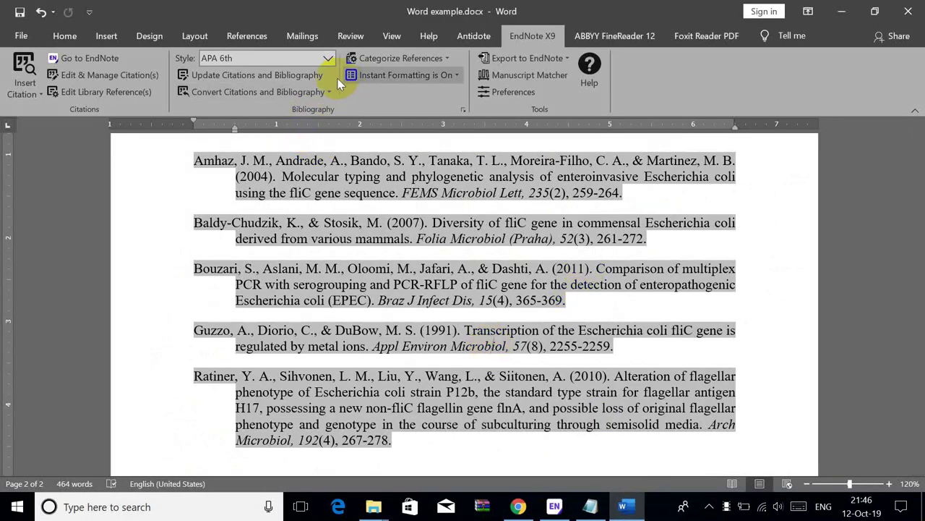
left_click(246, 76)
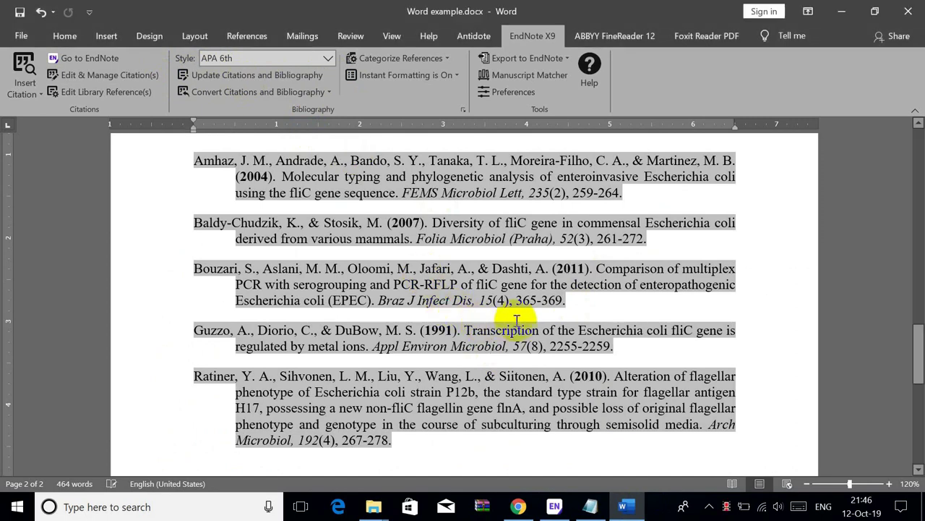
double_click(406, 222)
double_click(437, 329)
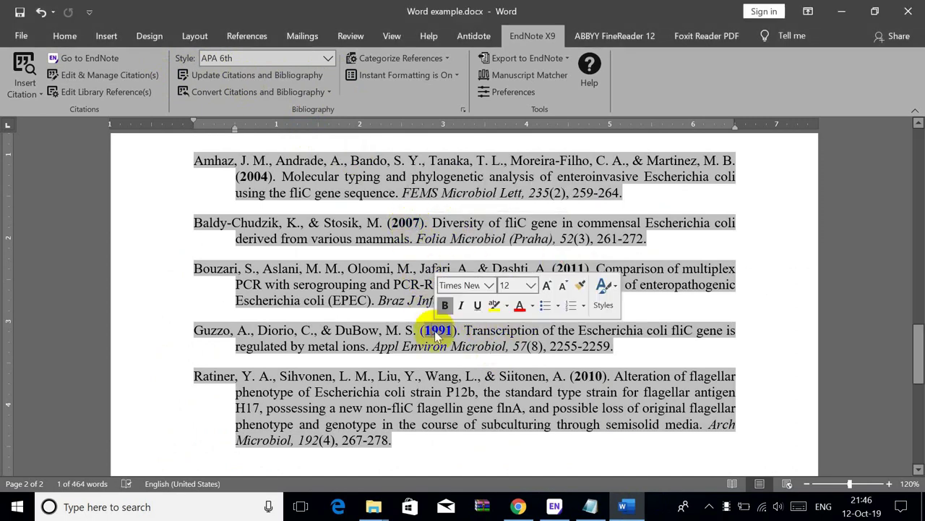
double_click(253, 176)
double_click(588, 376)
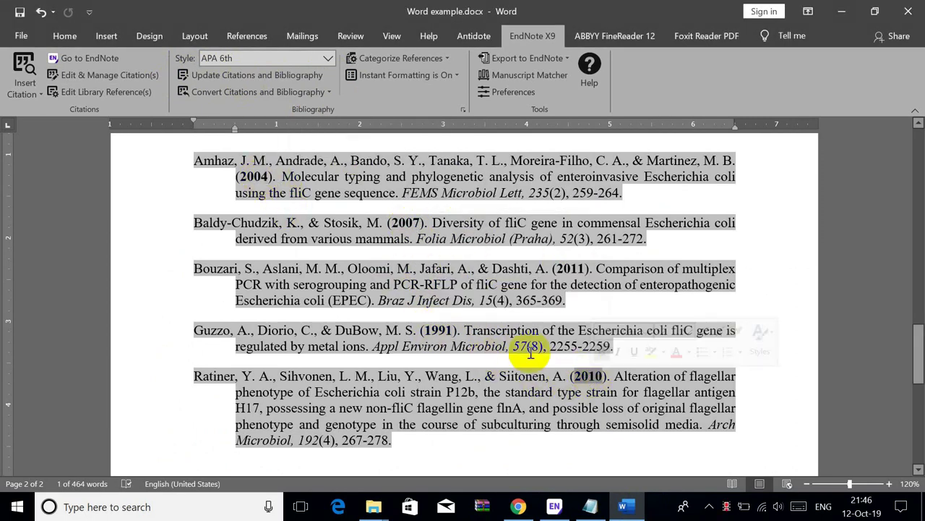
- Switch to the Notepad notes and add the line "now the year is BOLD" below the last line
left_click(591, 507)
left_click(779, 339)
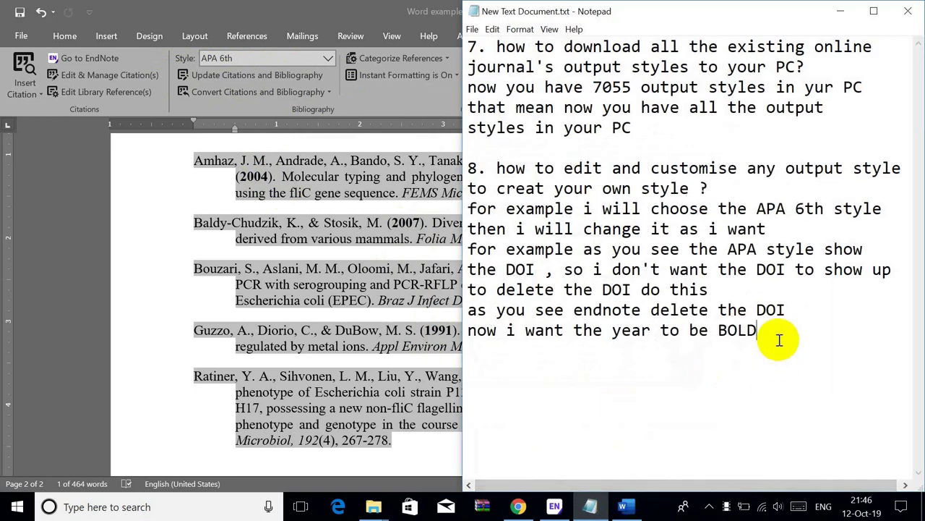
type("now the year is BOLD")
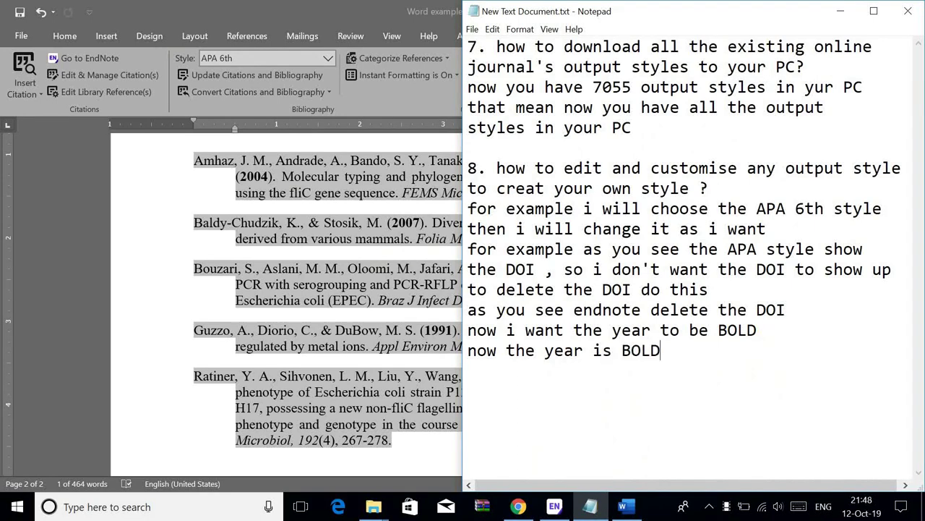
- Leave a blank line and add the heading "9. how to remove references frome your word document ?" over two lines
key("Return")
key("Return")
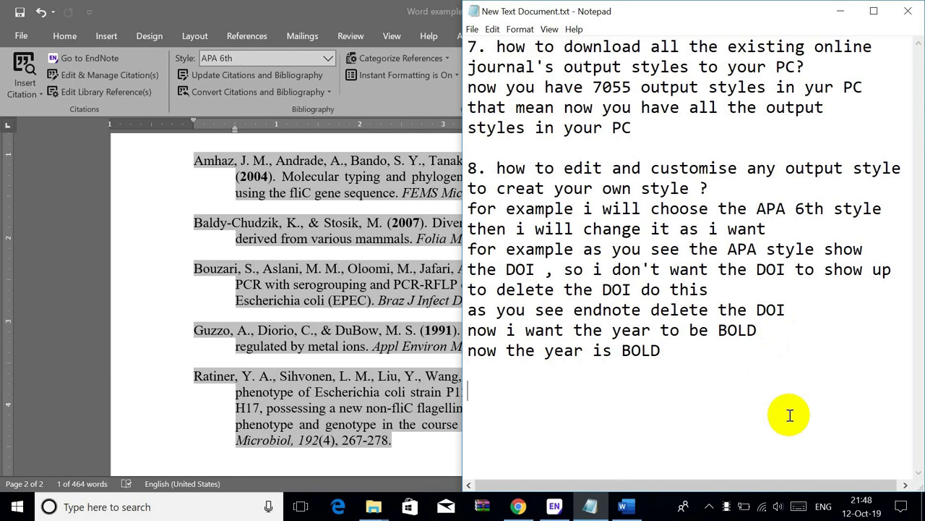
type("9. how to remove ")
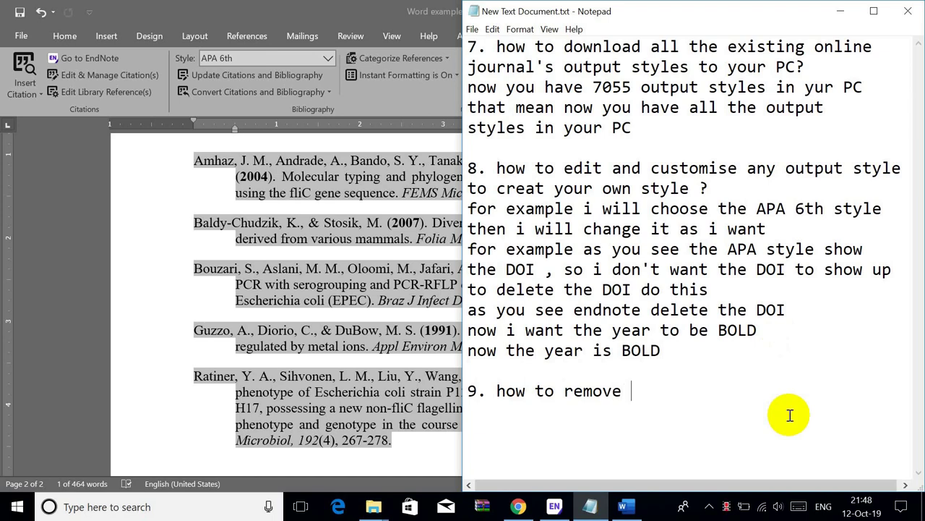
type("references frome your")
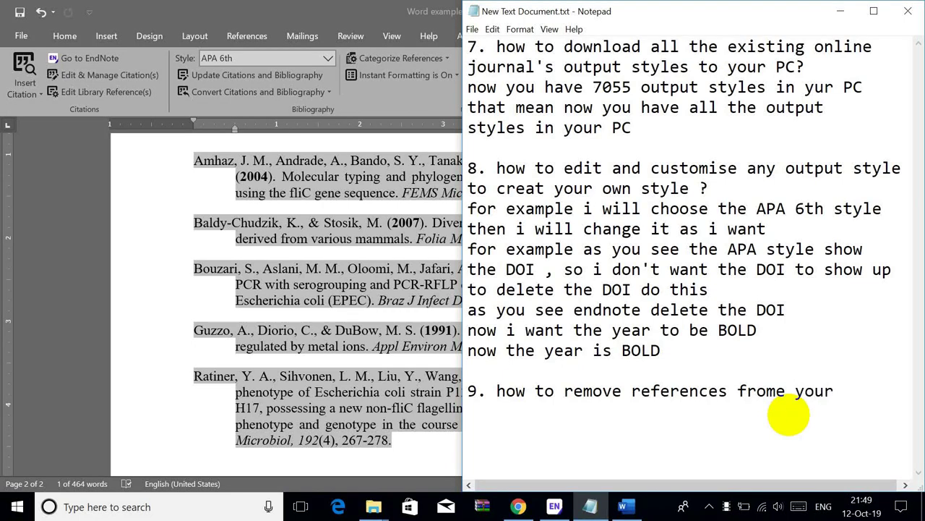
type(" word")
key("Return")
type("document ?")
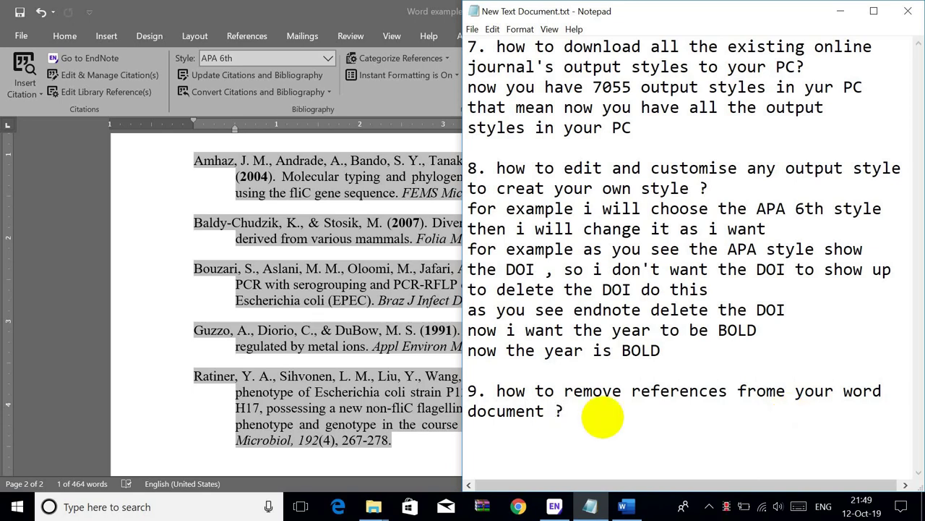
- Below heading 9, add the line "to remove a refernce from you word document"
type("to remove ")
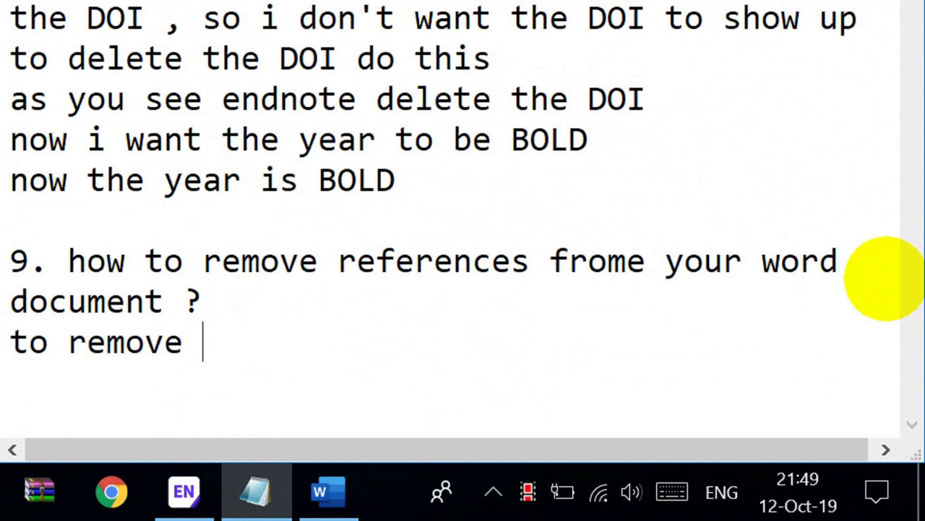
type("a refer")
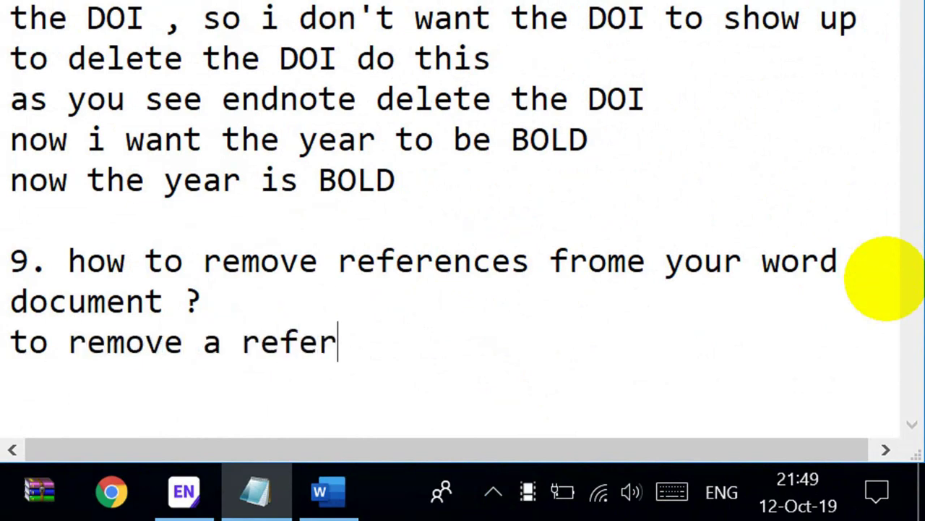
type("nce frome")
key("BackSpace")
key("BackSpace")
type("you")
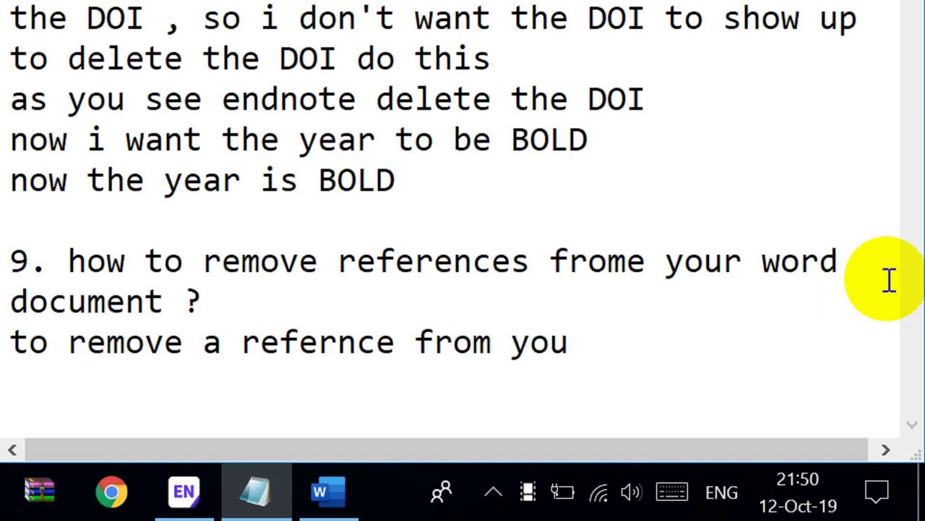
type(" word document")
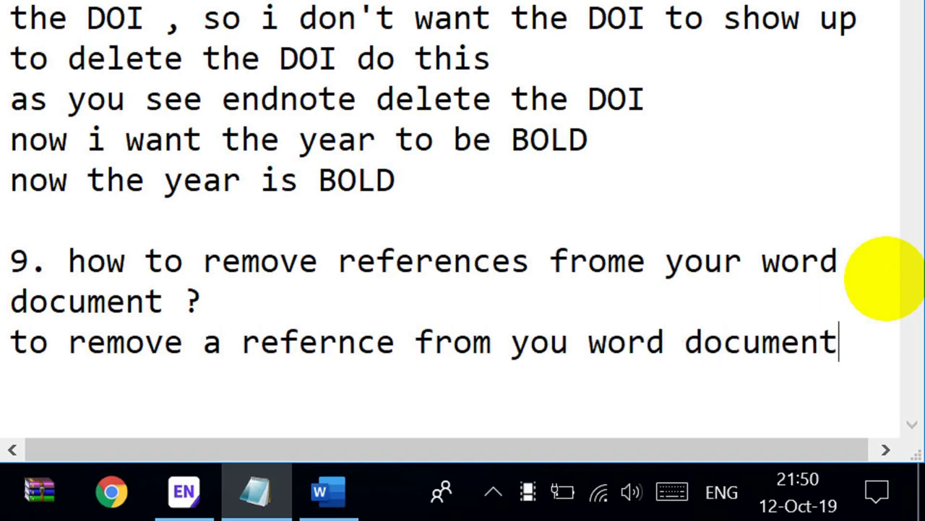
- Below the last line of the notes, add the line "you can't use your keyboard you must use ENDNOTE"
key("Return")
type("you va")
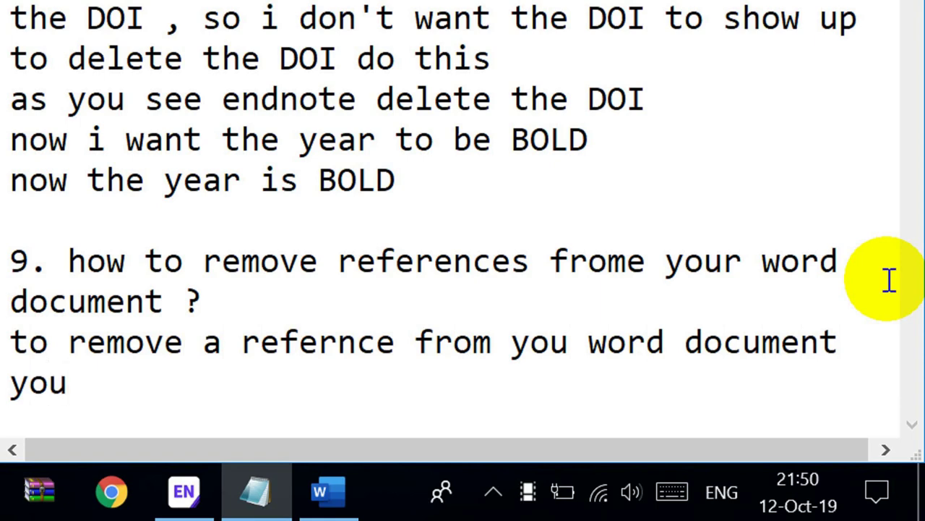
key("BackSpace")
key("BackSpace")
type("cam")
key("BackSpace")
type("n't use your k")
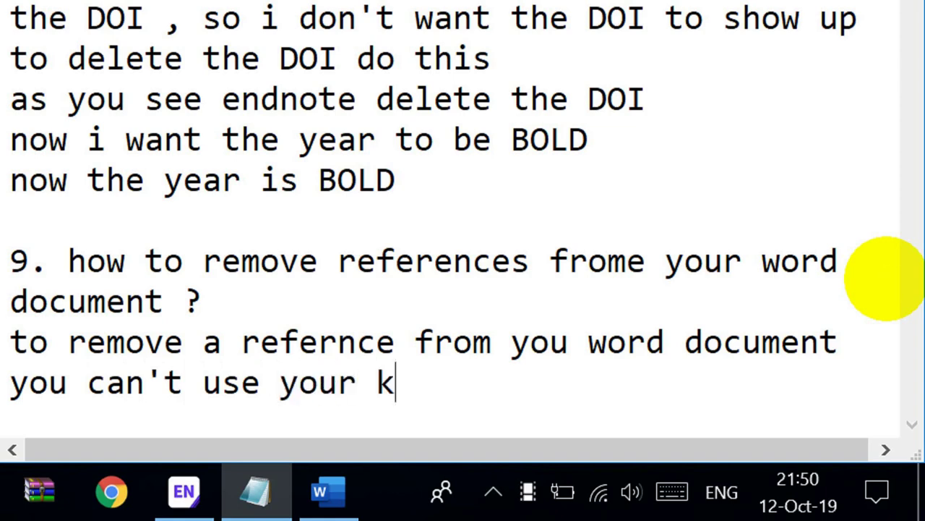
type("eyboard")
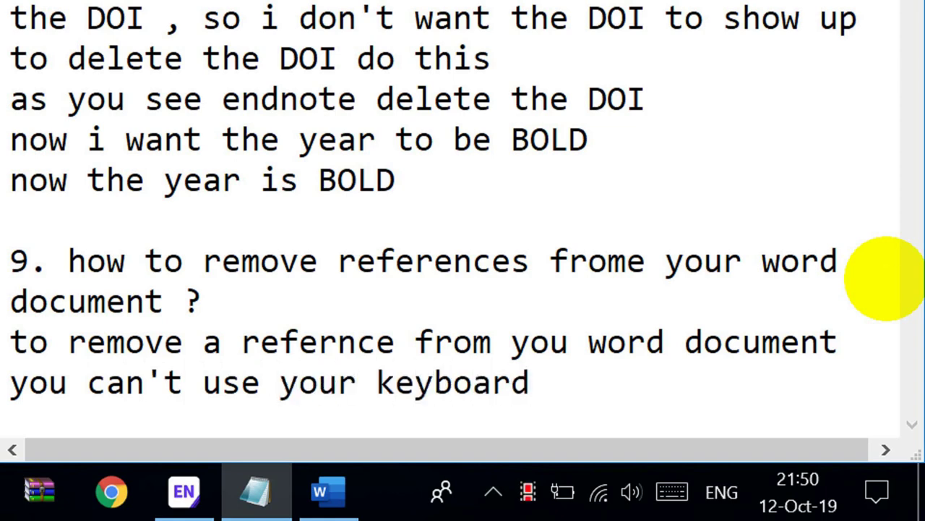
type(" you mu")
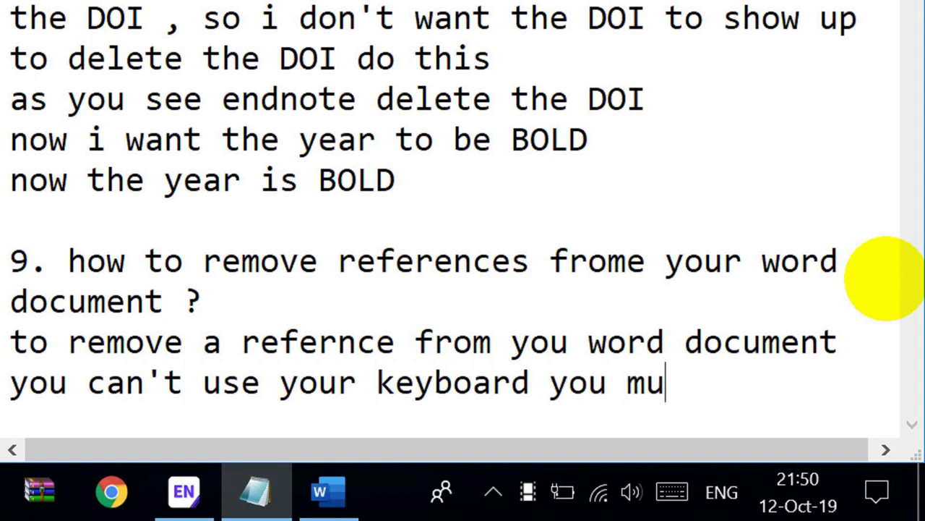
type("st use")
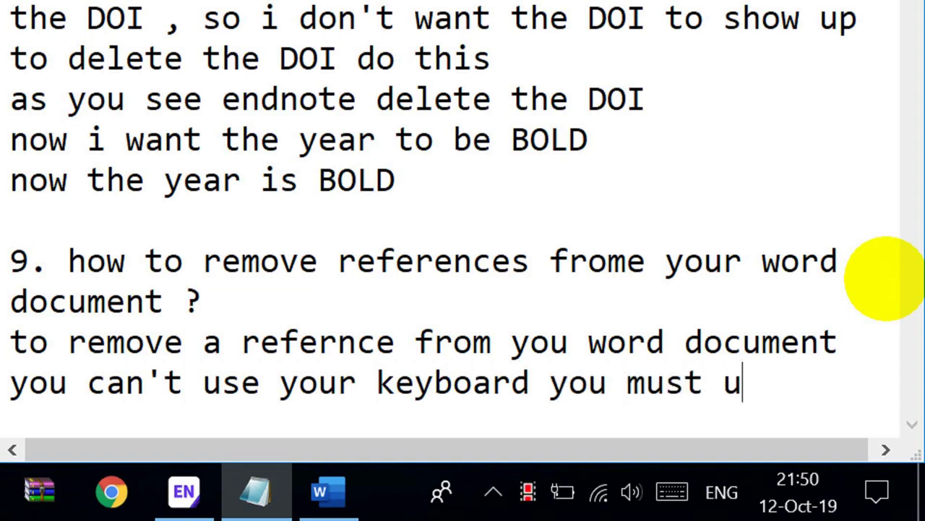
type("EN")
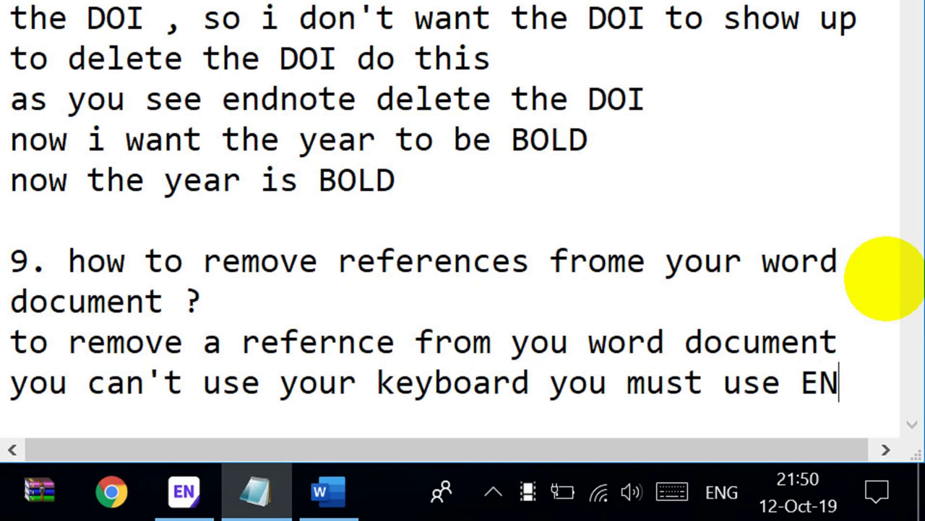
type("DNOTE")
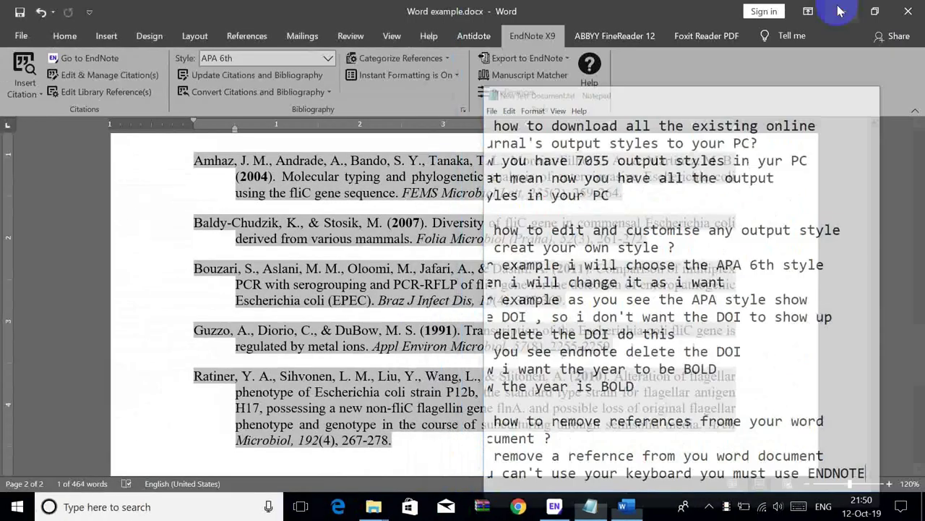
- Switch to Word and remove the 2010 citation after "flagellin subunits1" through EndNote's citation manager
left_click(820, 16)
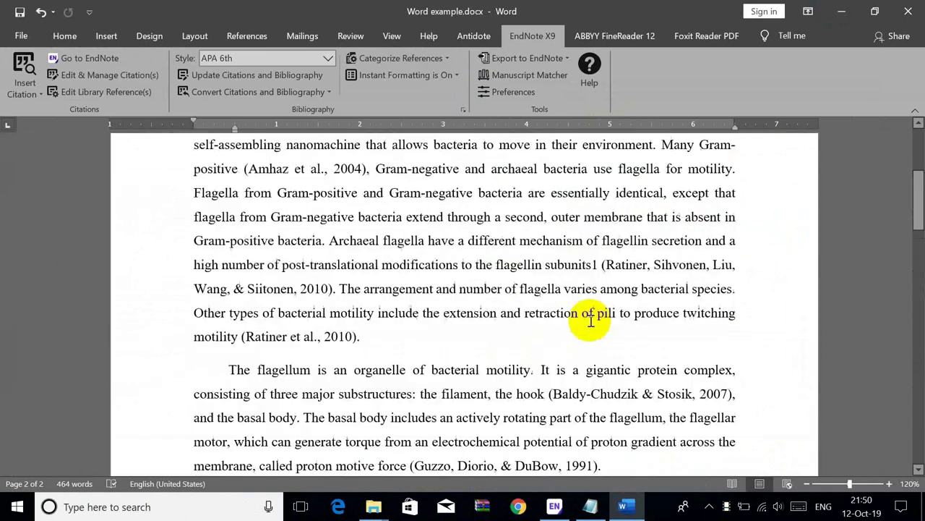
scroll(579, 297, "up", 3)
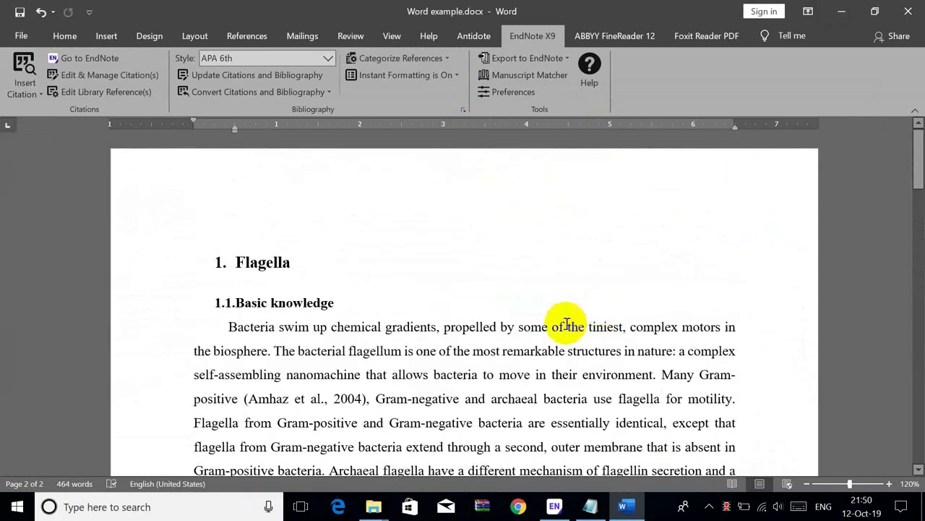
scroll(562, 268, "down", 3)
left_click(307, 316)
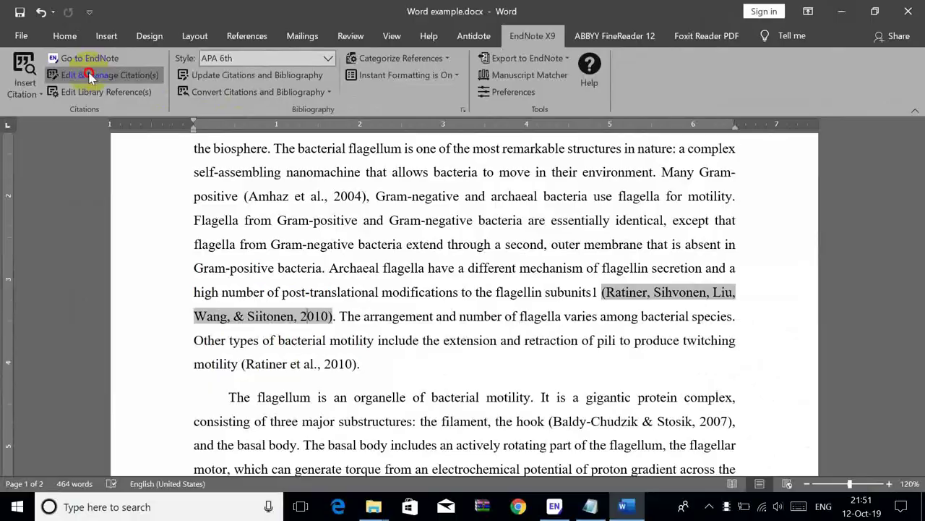
left_click(201, 149)
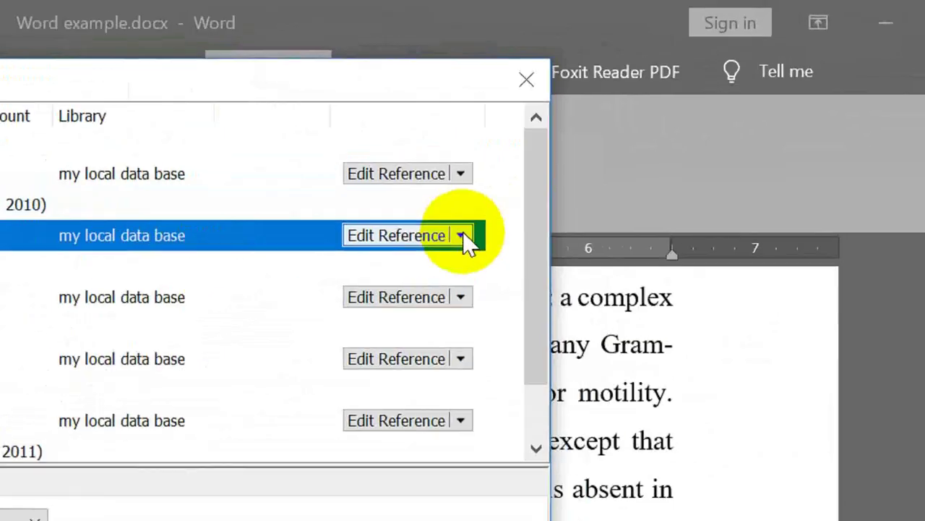
left_click(461, 235)
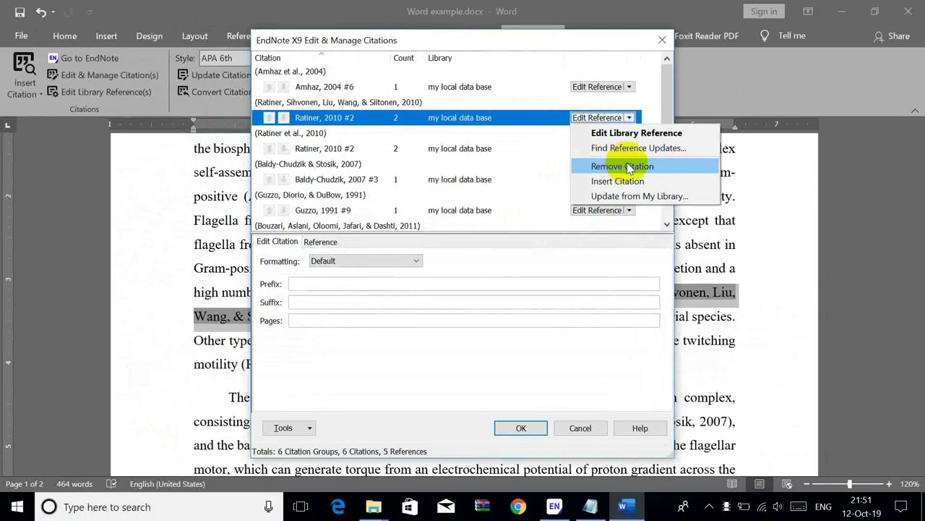
left_click(452, 334)
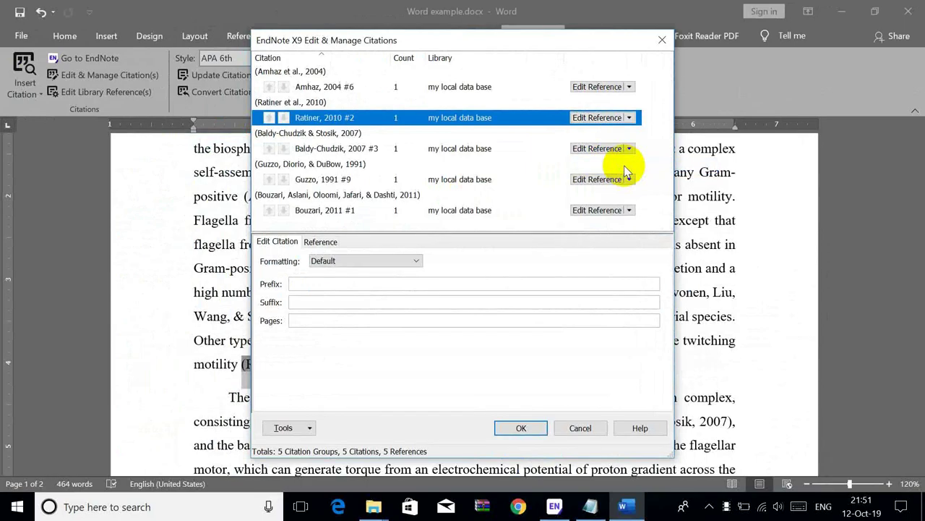
left_click(523, 427)
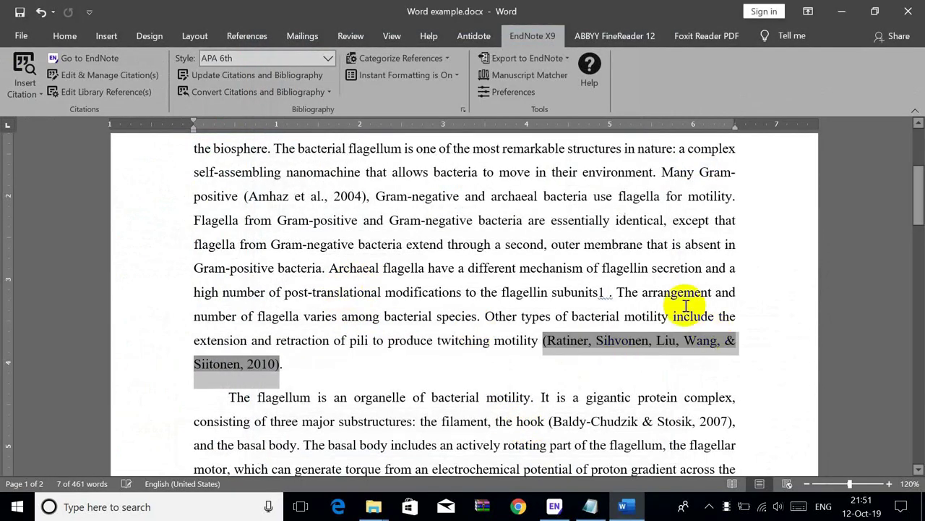
left_click(279, 267)
- Remove the 2007 citation after "the hook" through EndNote's citation manager and check the reference list for that entry
scroll(648, 340, "down", 3)
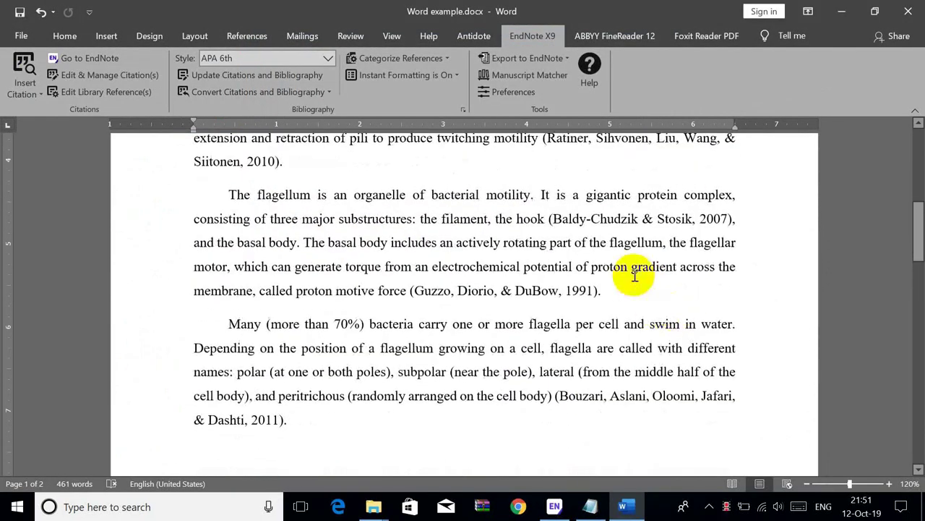
left_click(615, 216)
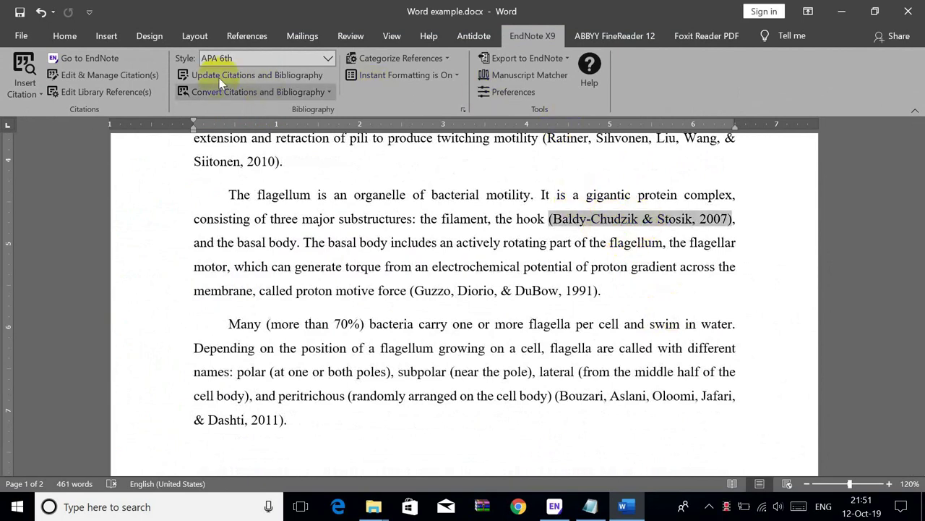
left_click(97, 75)
left_click(634, 150)
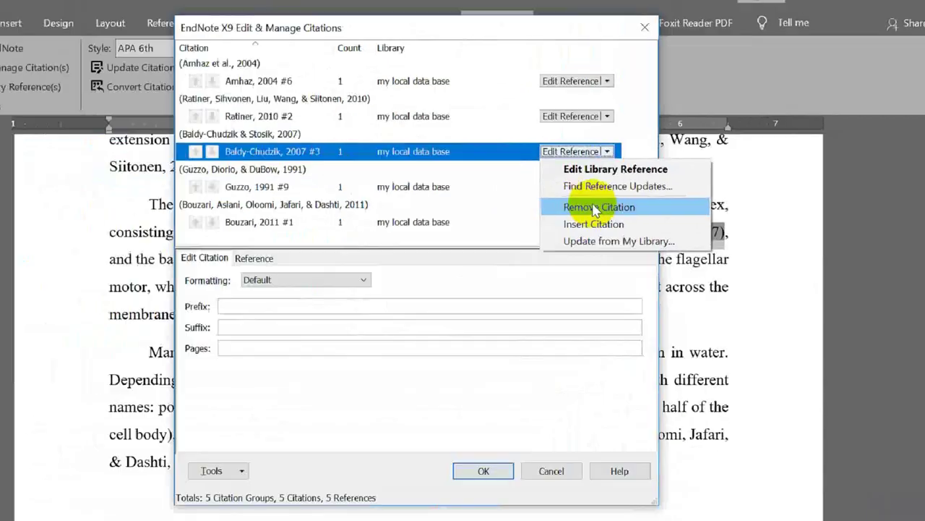
left_click(619, 197)
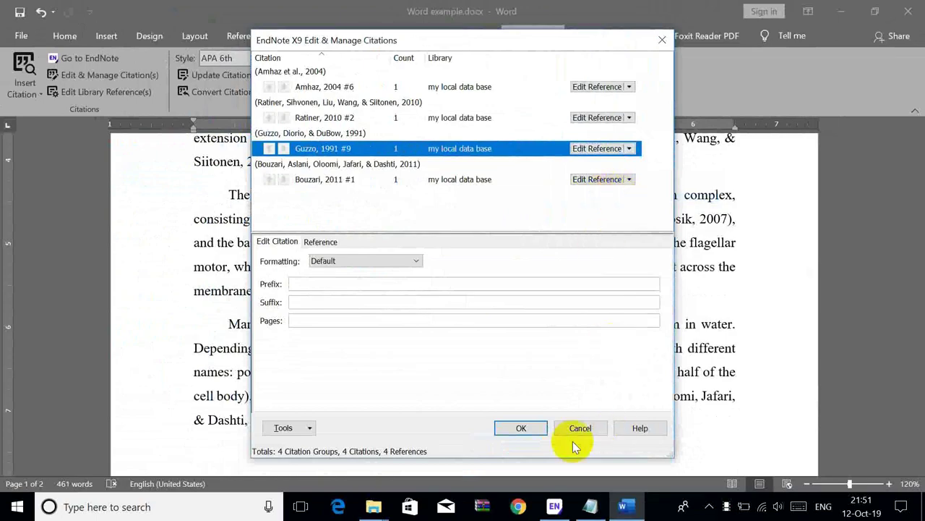
left_click(521, 428)
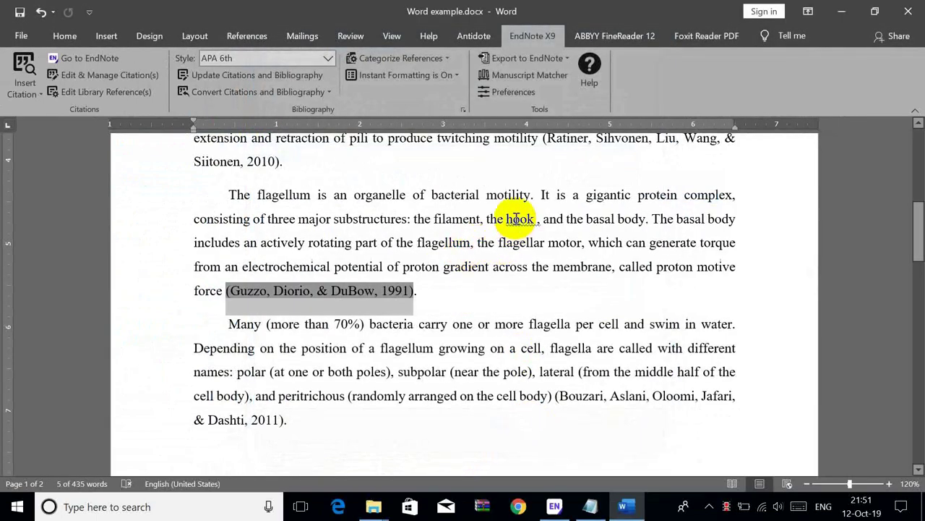
scroll(515, 218, "down", 15)
scroll(501, 263, "up", 5)
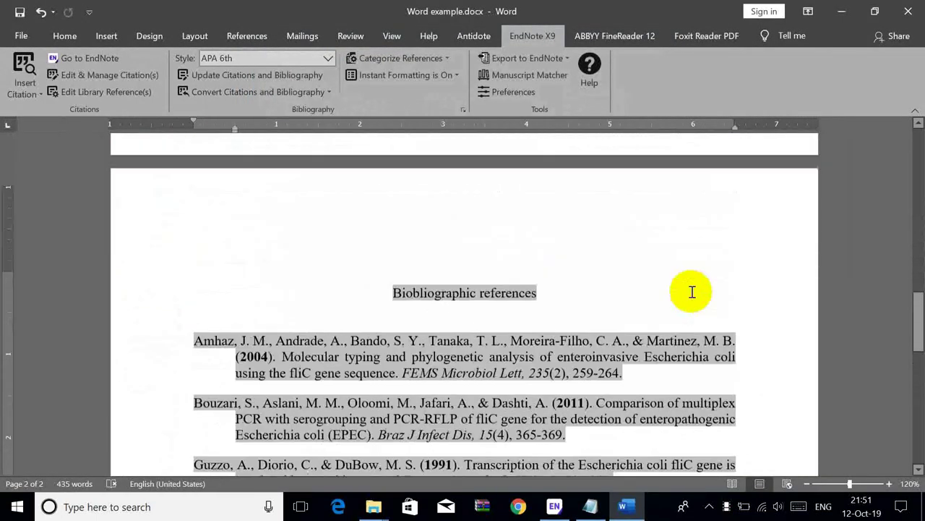
scroll(692, 290, "down", 3)
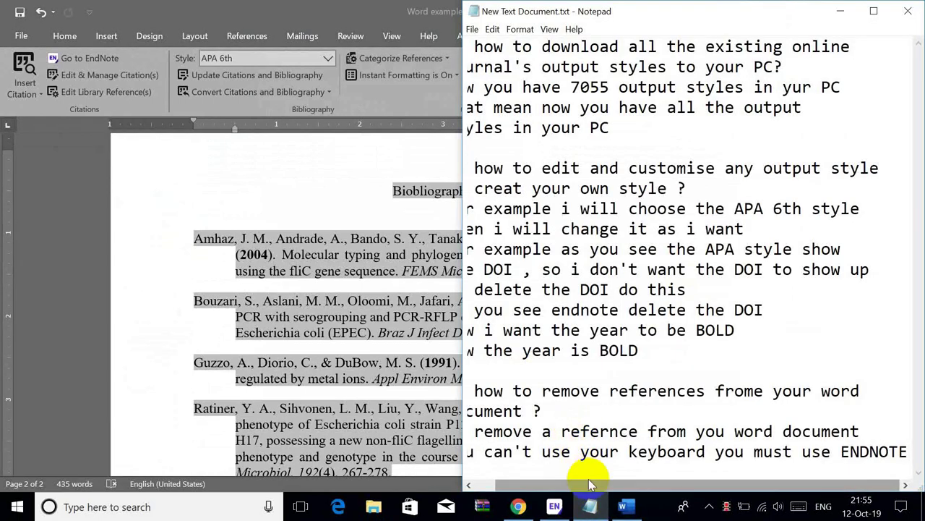
- Clear all the Notepad notes and write the heading "10. how to insert multiple refernces to the same idea?" over two lines
left_click_drag(588, 484, 567, 484)
key("ctrl+a")
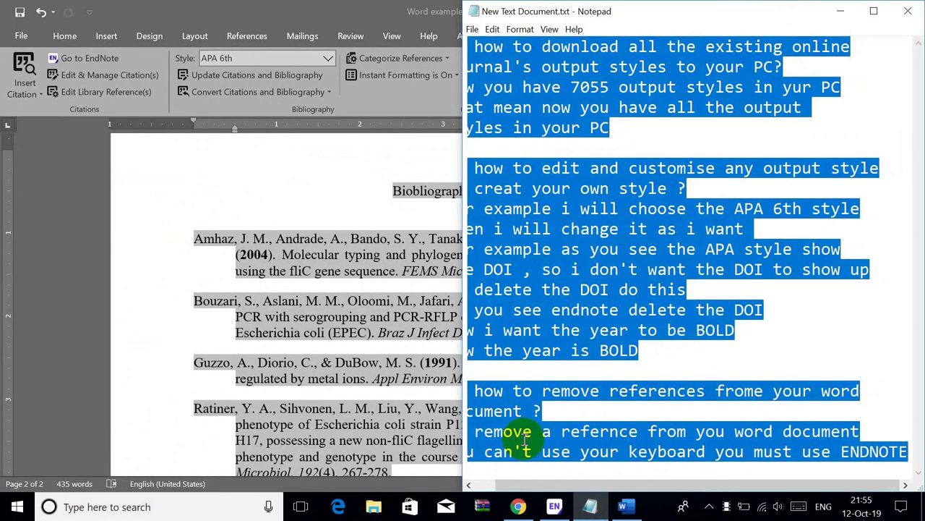
key("Delete")
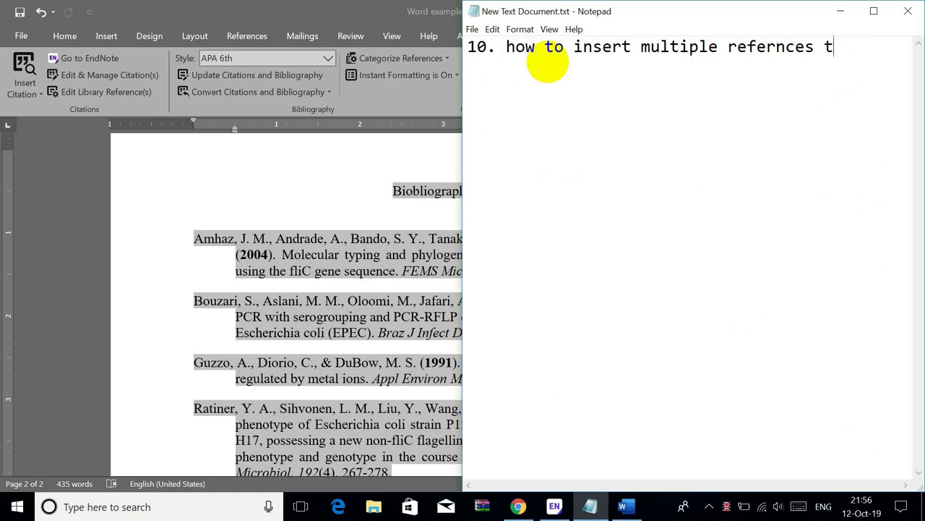
type("ame ")
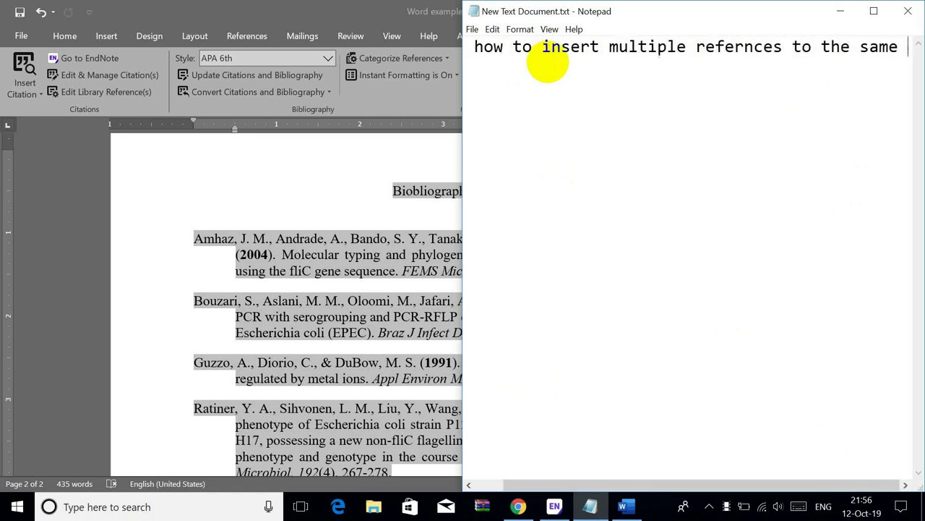
type("idea")
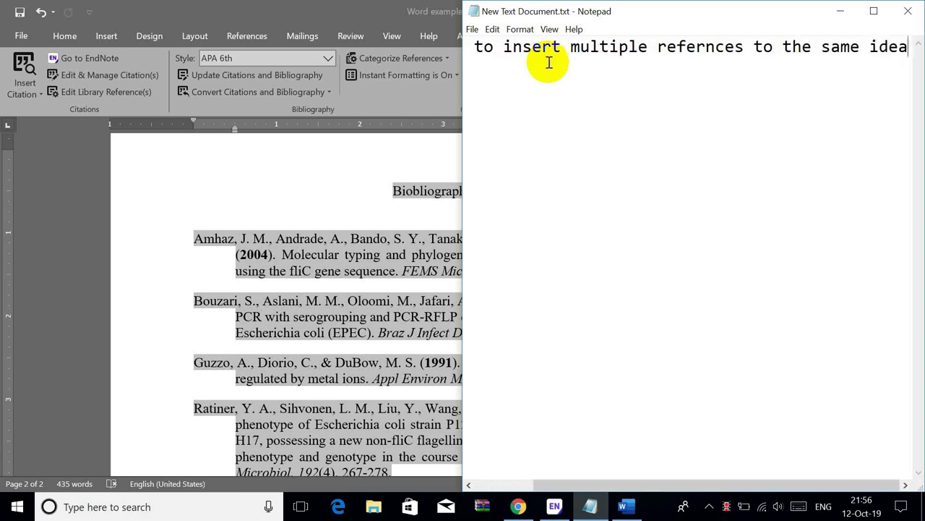
type("?")
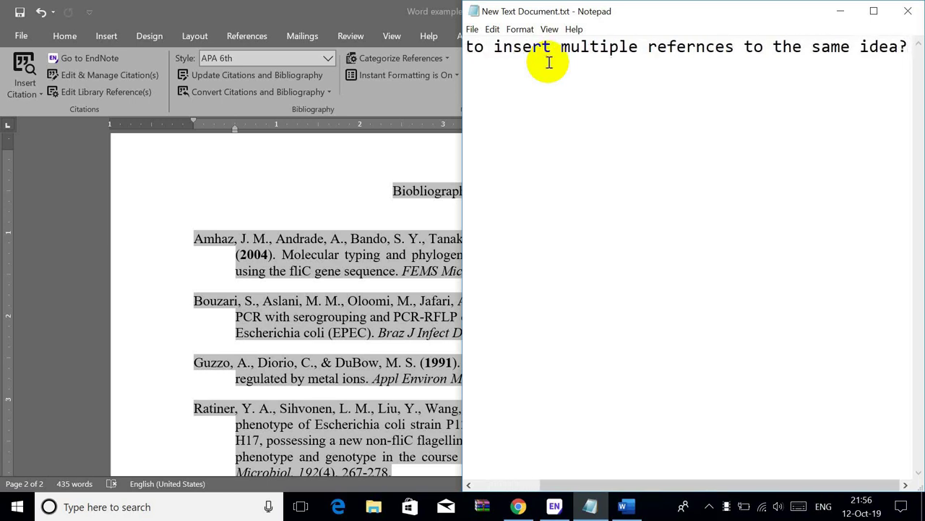
left_click(736, 47)
key("Return")
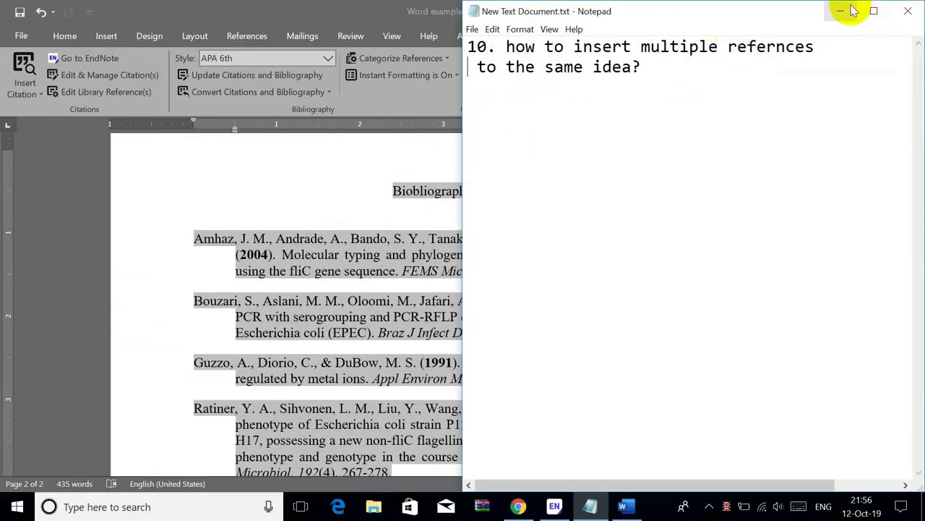
- Return to Word and add the 2005 "Genetic and functional" article selected in EndNote to the 2004 citation after "Gram-positive"
left_click(756, 22)
scroll(556, 231, "up", 10)
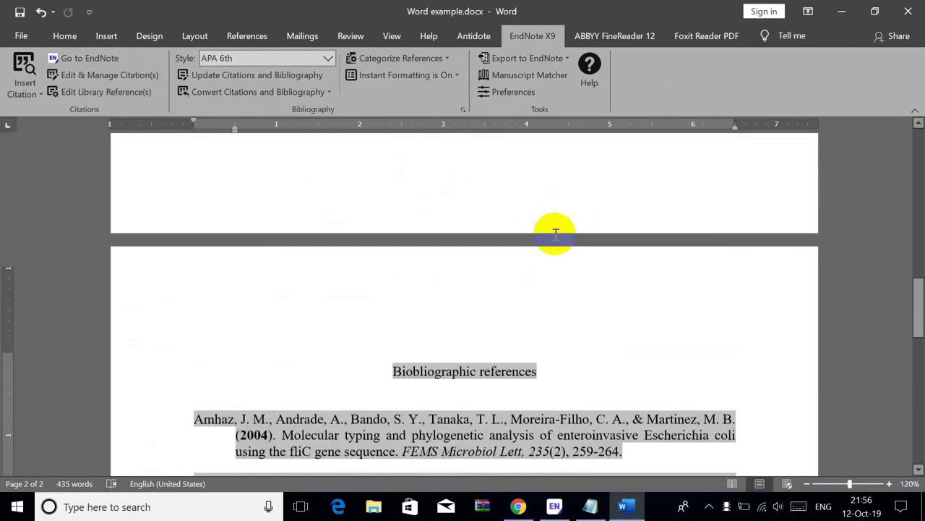
scroll(564, 216, "up", 5)
scroll(423, 238, "down", 2)
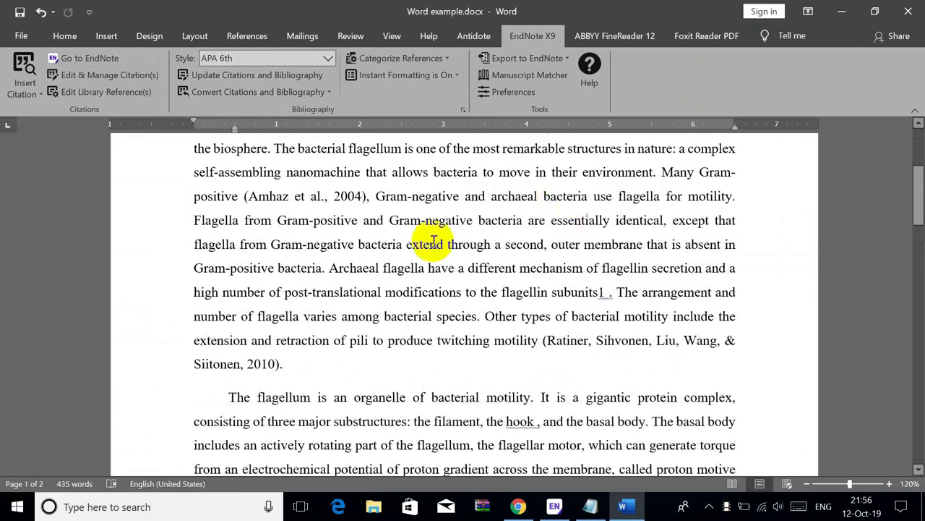
left_click(351, 195)
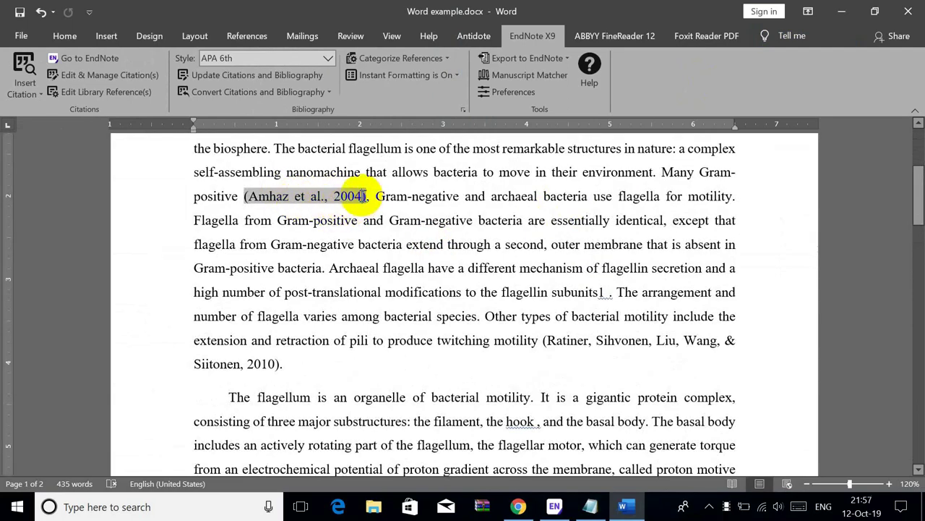
left_click(555, 506)
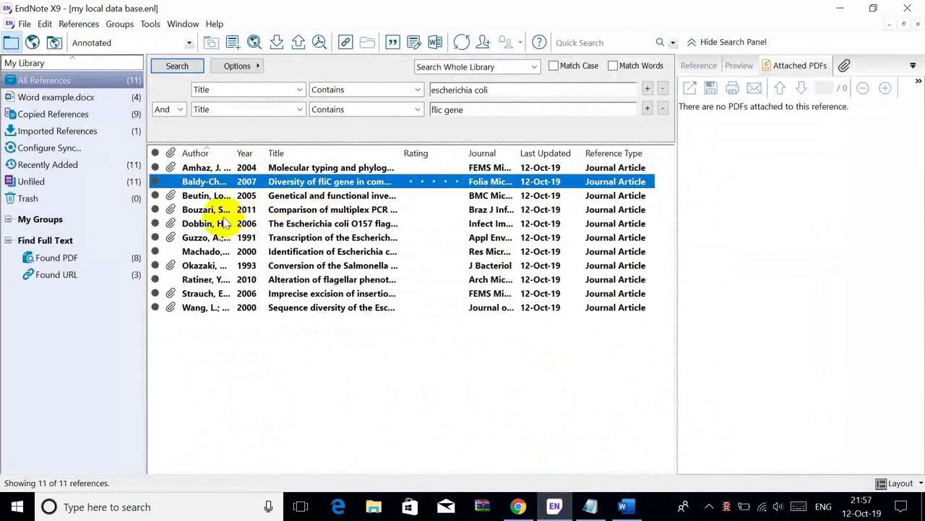
left_click(247, 195)
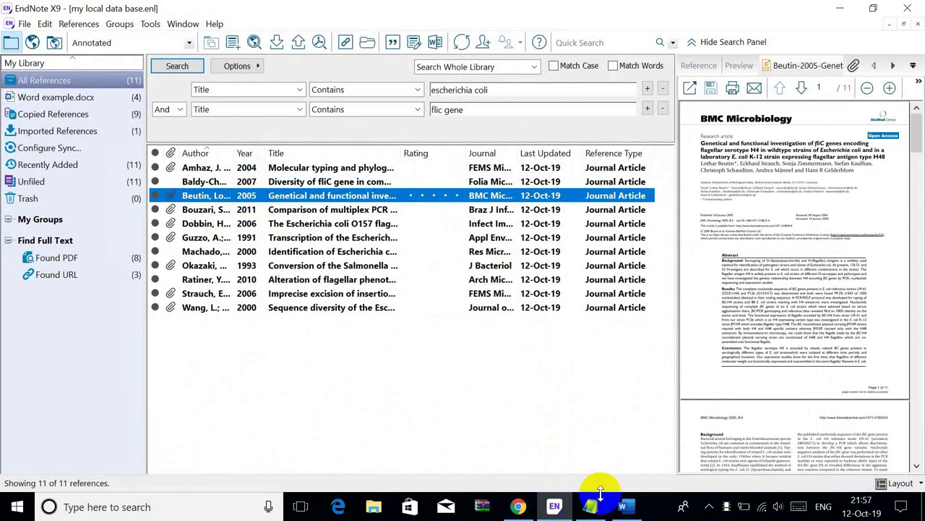
left_click(621, 506)
left_click(37, 94)
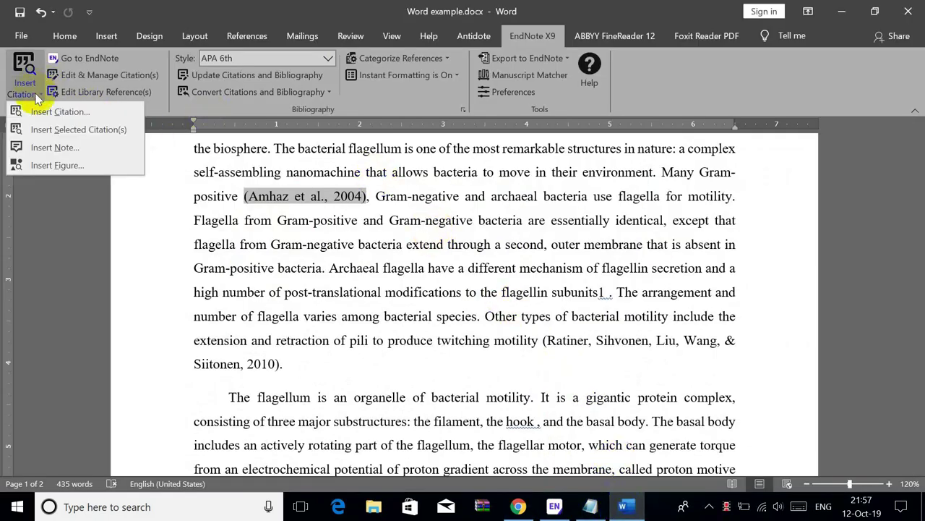
left_click(79, 130)
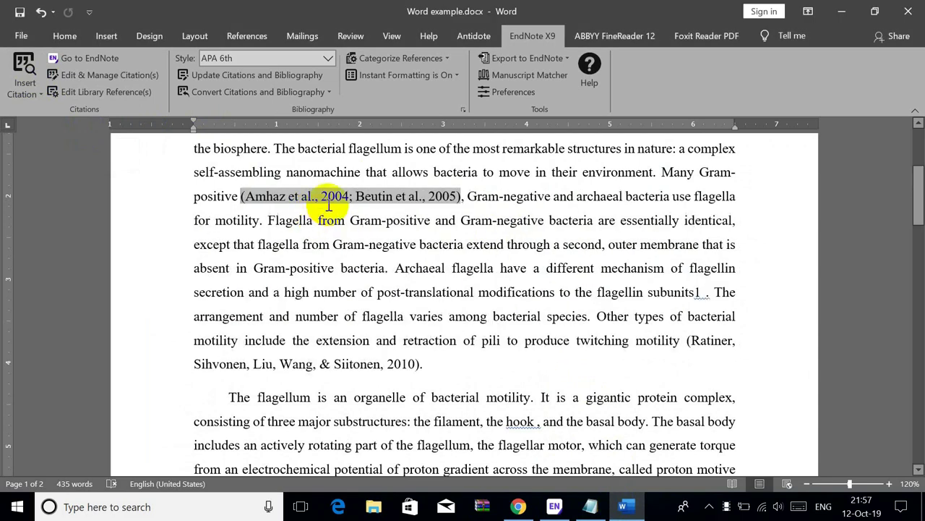
left_click_drag(244, 199, 434, 196)
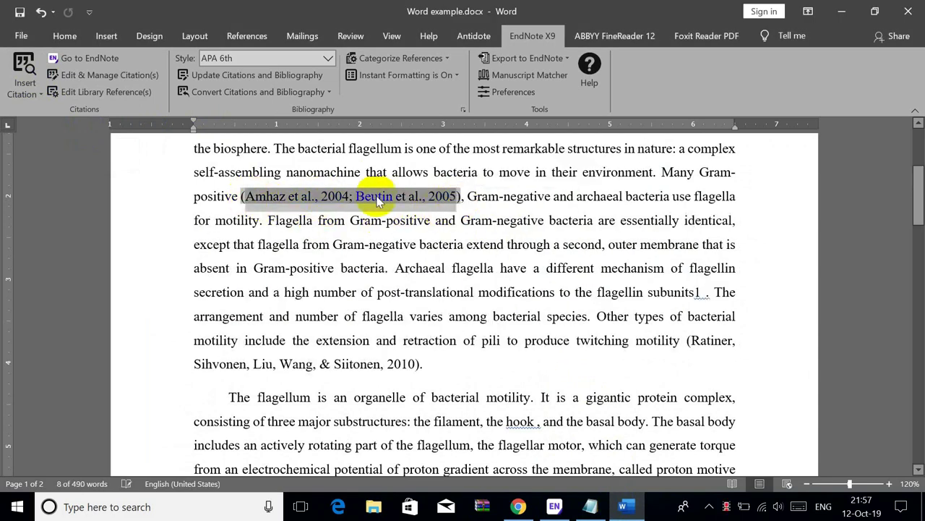
- Select the 2006 "The Escherichia coli O157" article in EndNote and add it to the Word citation after "Gram-positive"
left_click(441, 195)
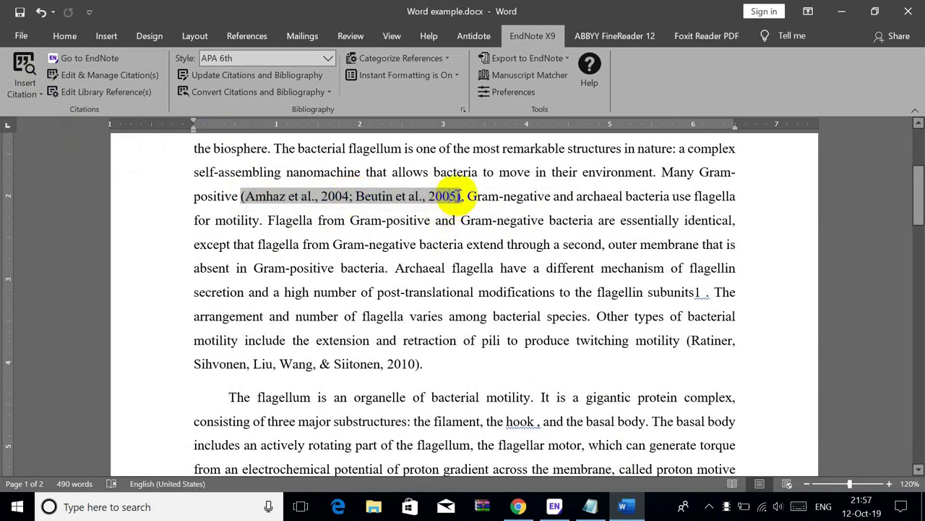
left_click(555, 507)
left_click(257, 224)
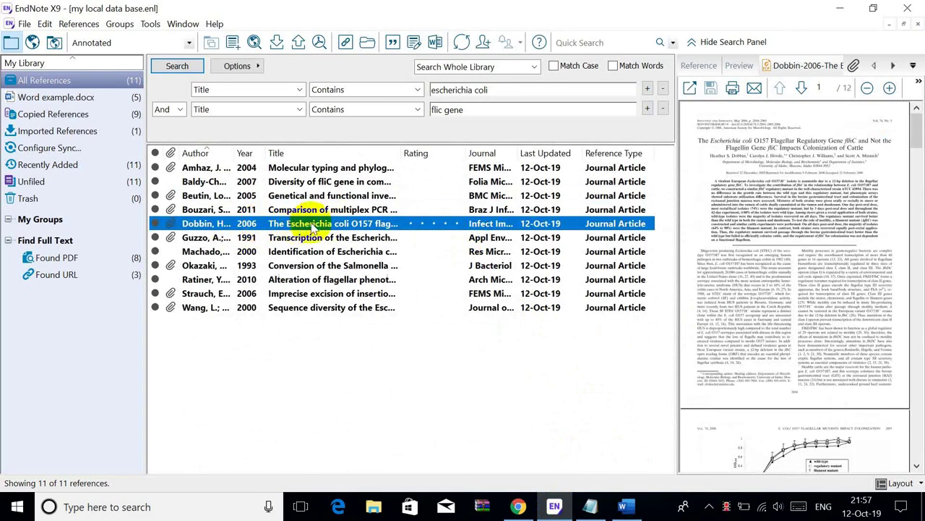
left_click(622, 506)
left_click(29, 90)
left_click(76, 124)
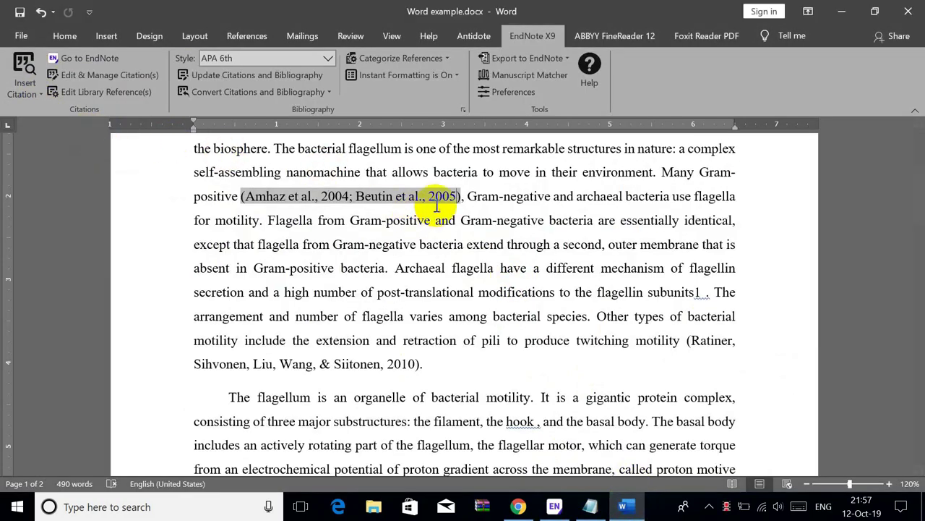
- Select the 2010 "Alteration of flagellar" article in EndNote and add it to the 1991 citation after "proton motive force" in Word
scroll(501, 224, "down", 2)
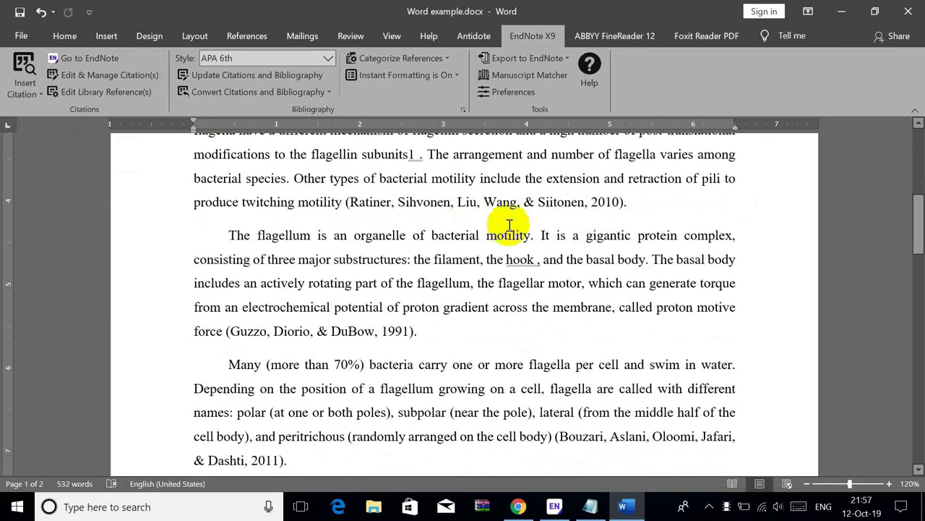
left_click(413, 330)
left_click(555, 507)
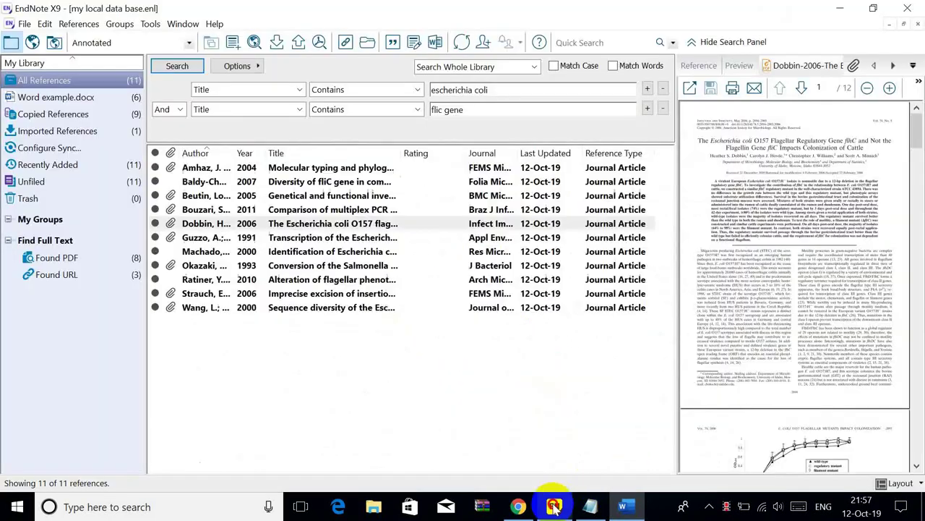
left_click(246, 279)
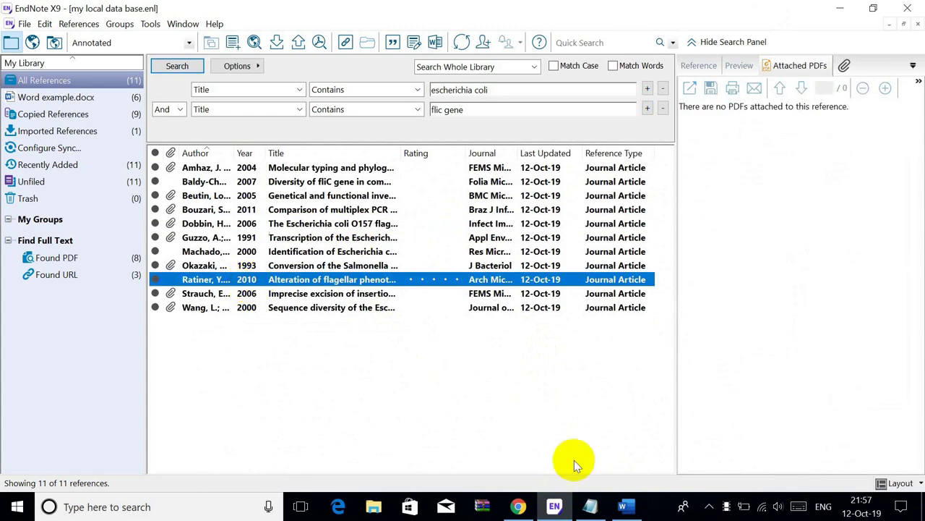
left_click(623, 507)
left_click(24, 88)
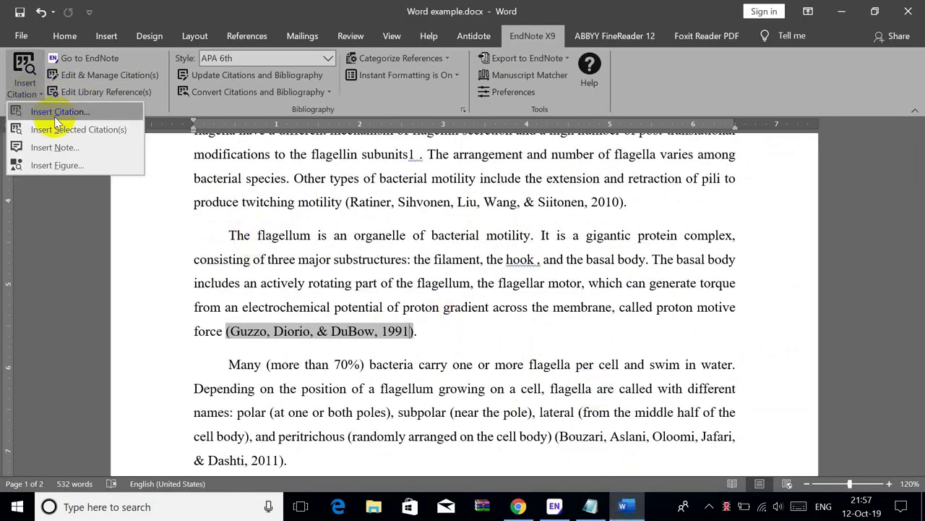
left_click(62, 129)
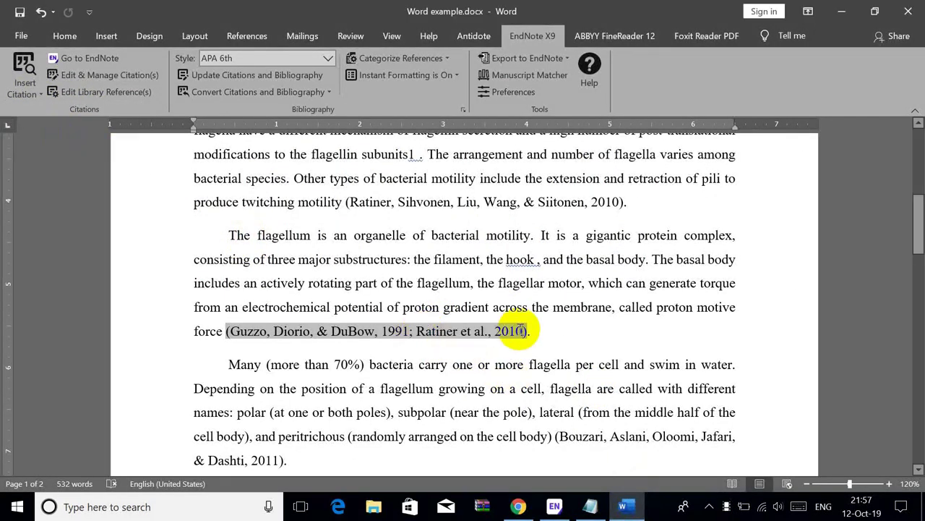
- Add EndNote's 2007 "Diversity of fliC gene" article to the 2011 citation after "cell body" in Word and check the reference list
scroll(411, 233, "down", 3)
left_click(279, 297)
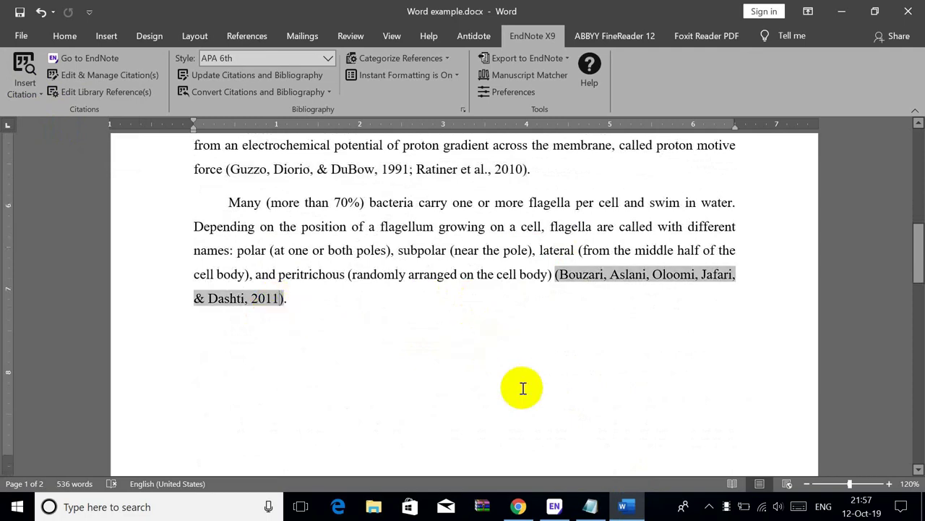
left_click(558, 507)
left_click(281, 182)
left_click(626, 506)
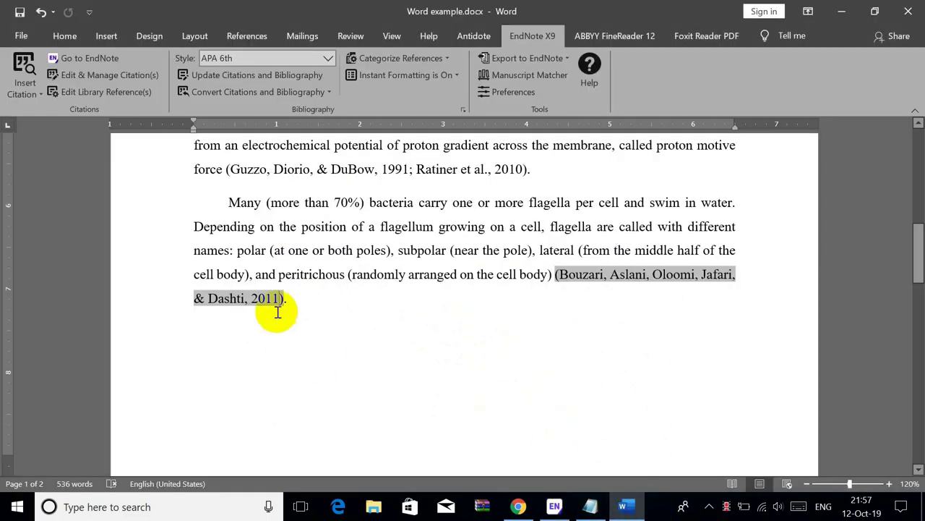
left_click(25, 90)
left_click(50, 128)
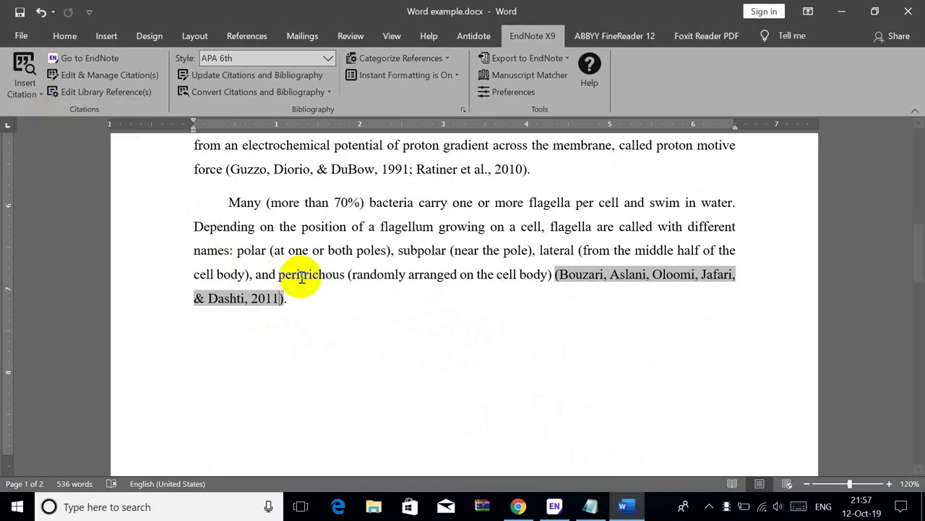
scroll(586, 277, "down", 15)
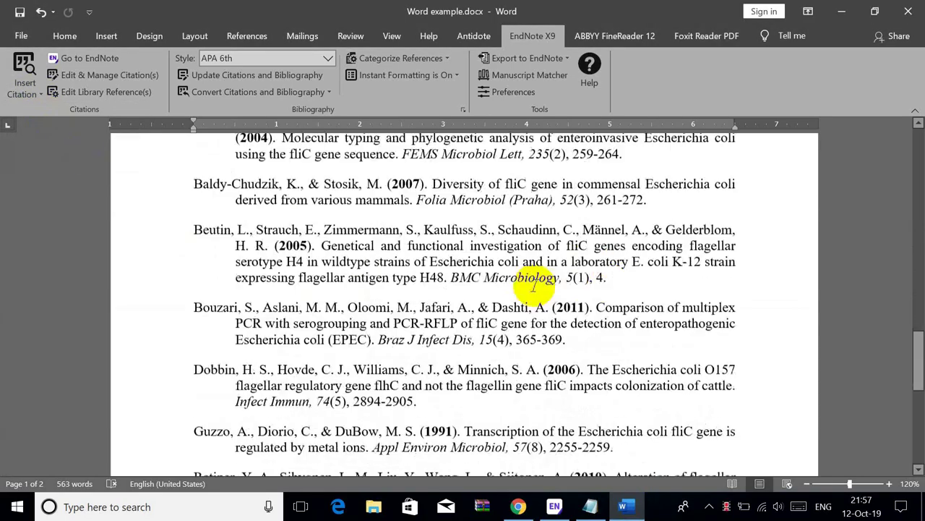
left_click(310, 222)
scroll(429, 378, "down", 1)
scroll(378, 310, "up", 5)
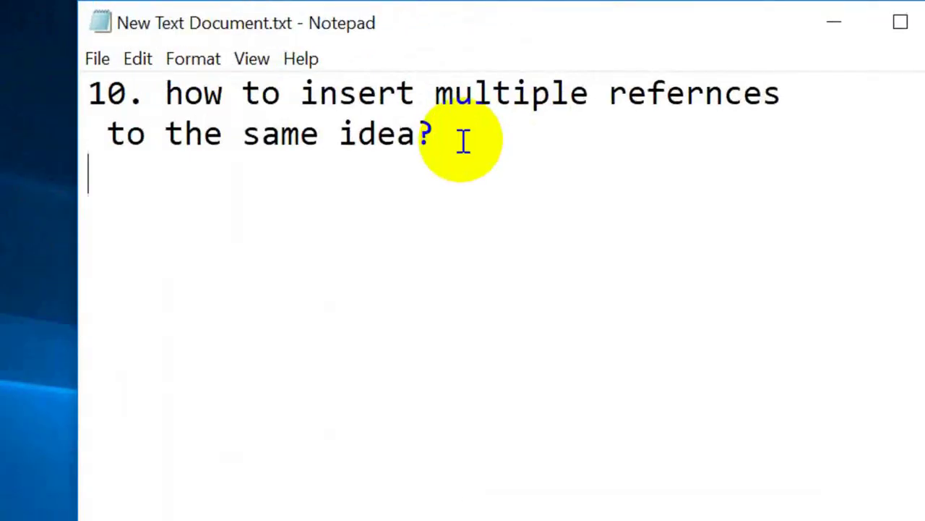
- Switch to Notepad and write the heading "11. how to download all the journal's templates to your pc?" over two lines, breaking before "journal's"
type("11. how to ")
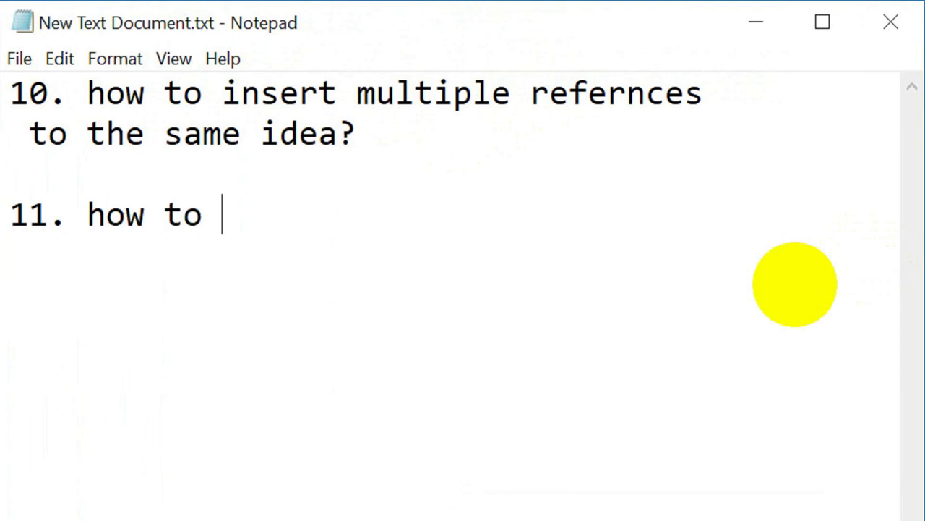
type("downlo")
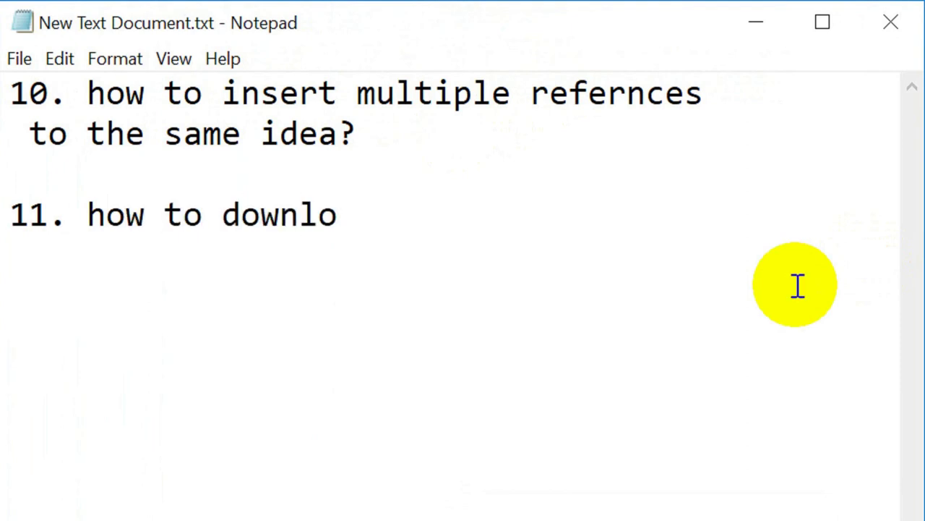
type("ad all the journal's templates")
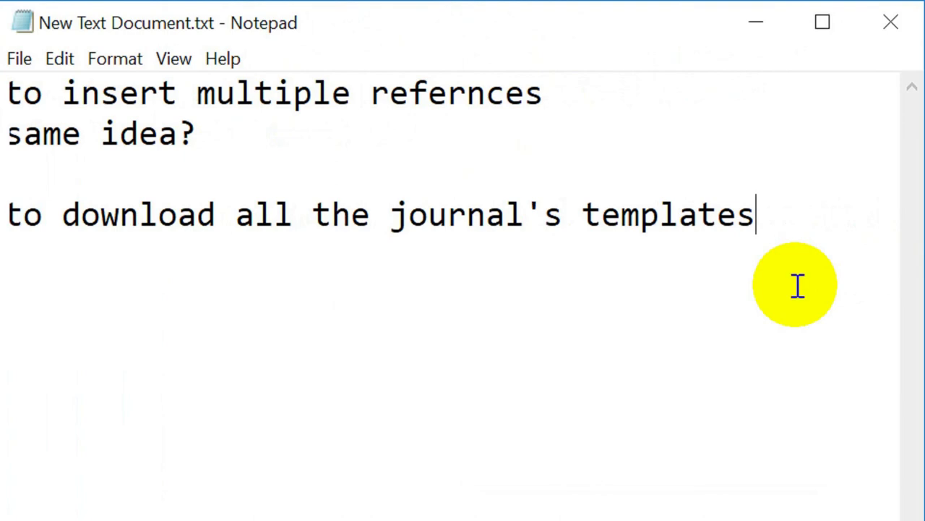
key("Left")
key("Left")
key("Return")
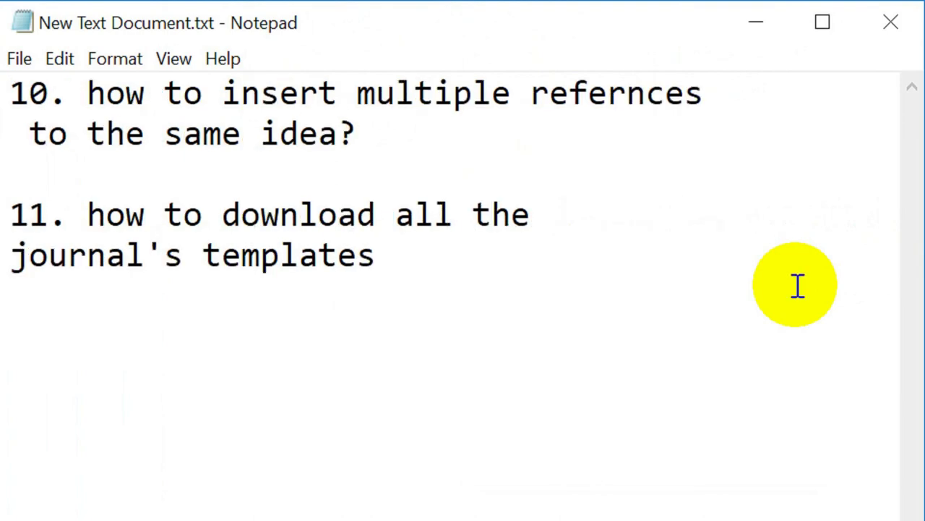
left_click(423, 262)
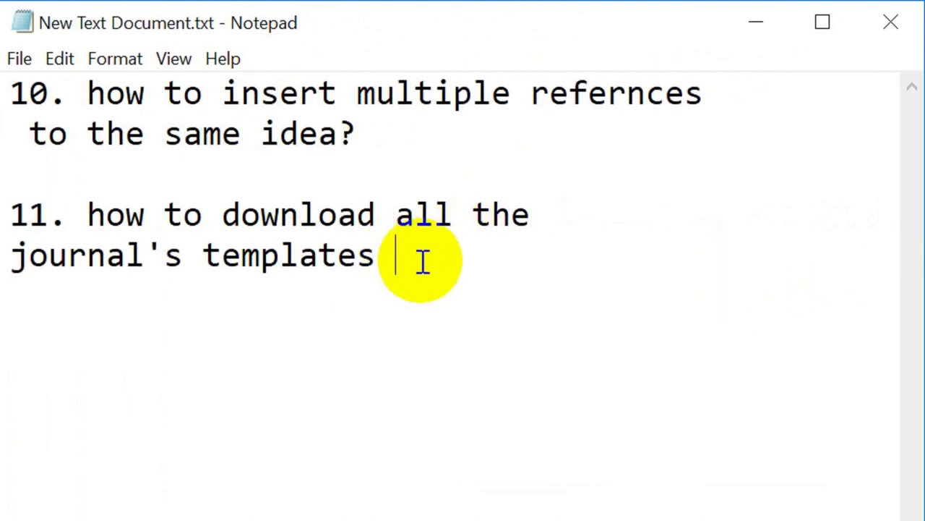
type("to your ")
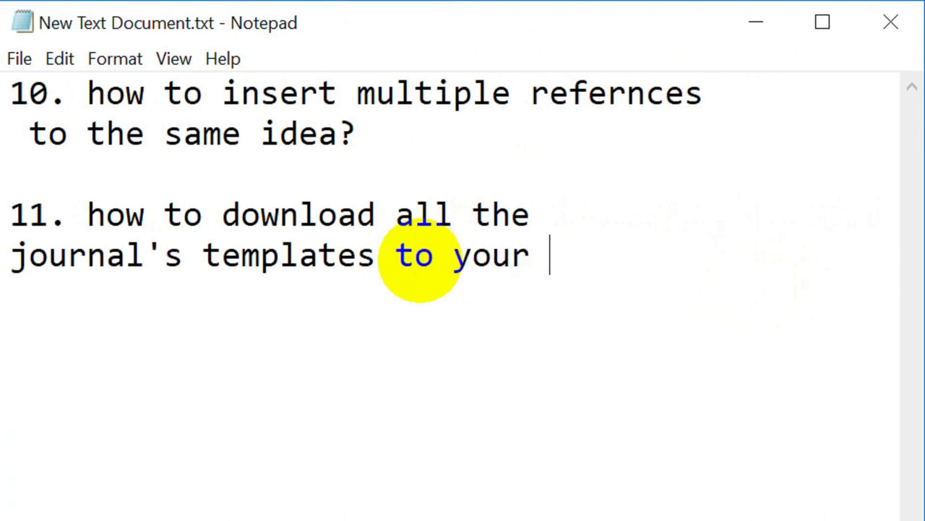
type("pc? ")
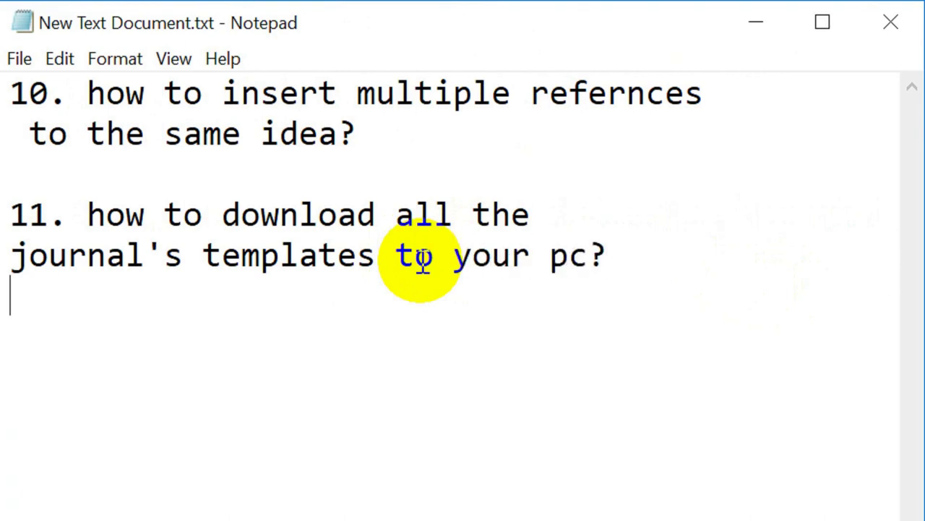
- Below heading 11, write "if you want to submit a paper to a journal then you must have the journal template" over two lines
type("if ")
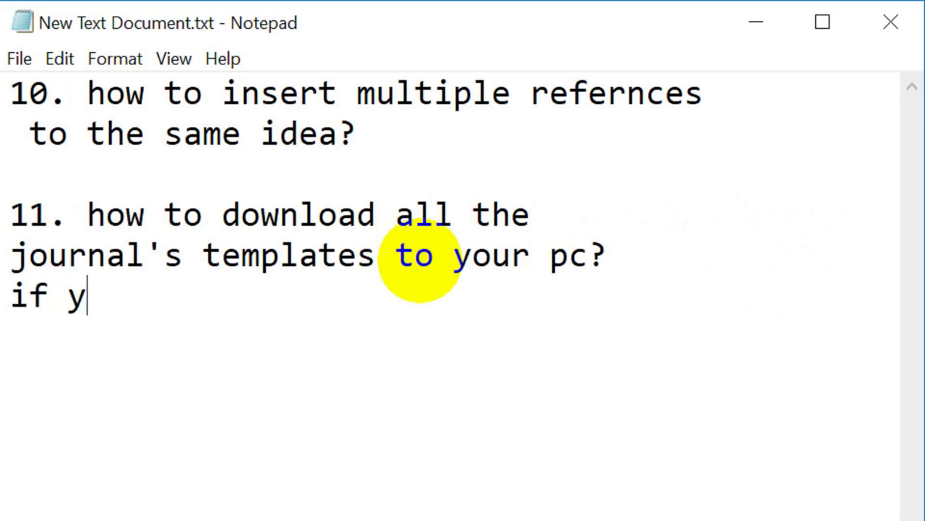
type("you want ")
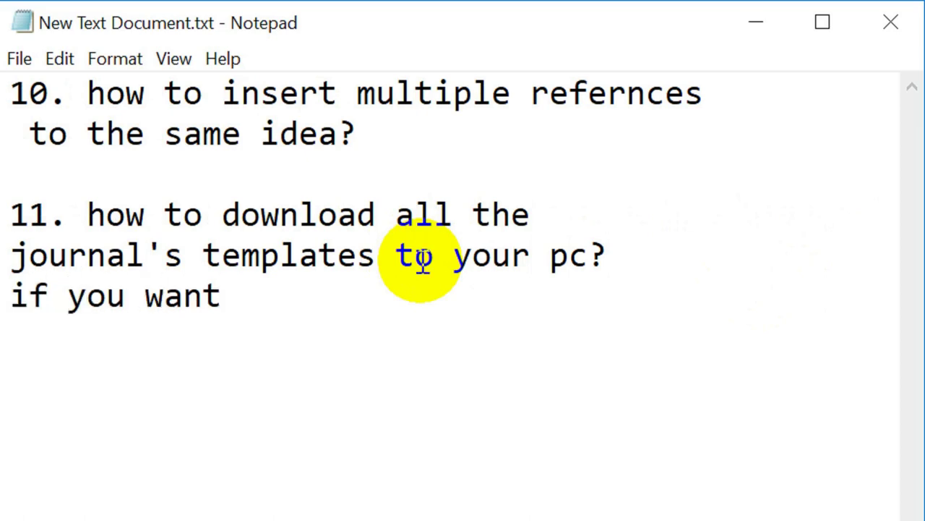
type("to submit a")
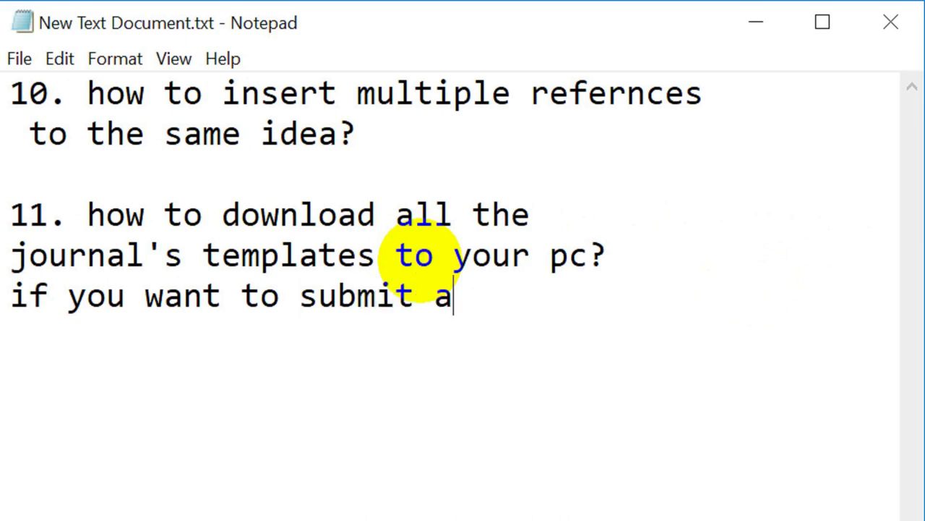
type(" paper")
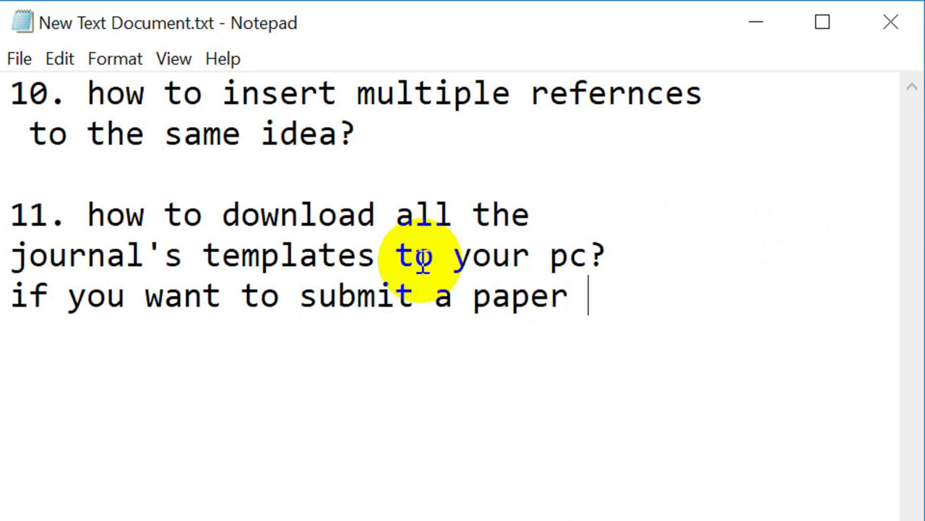
type(" to ")
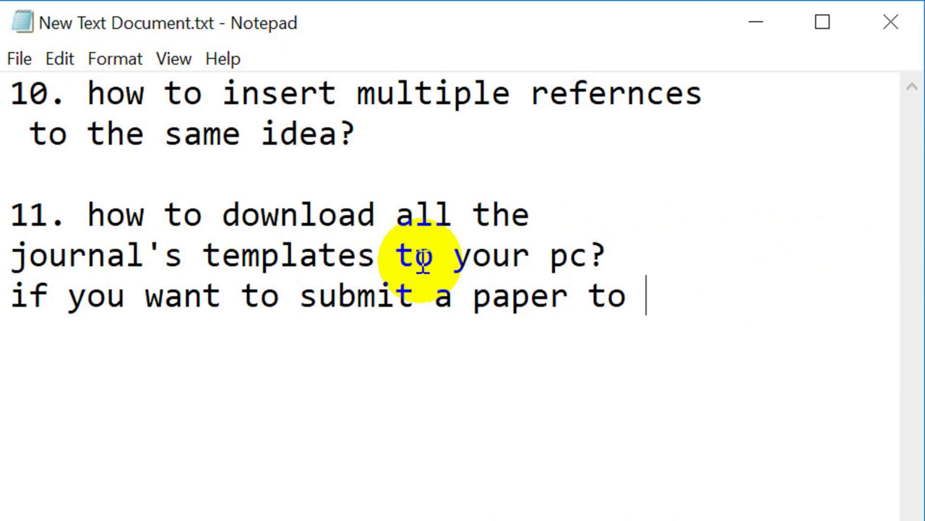
type("a journ")
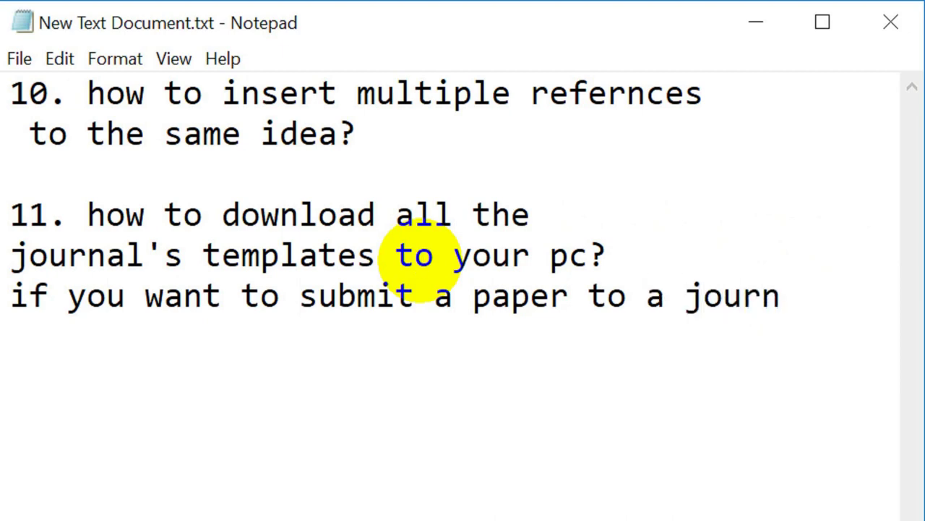
type("al t")
type("h")
key("BackSpace")
type("t")
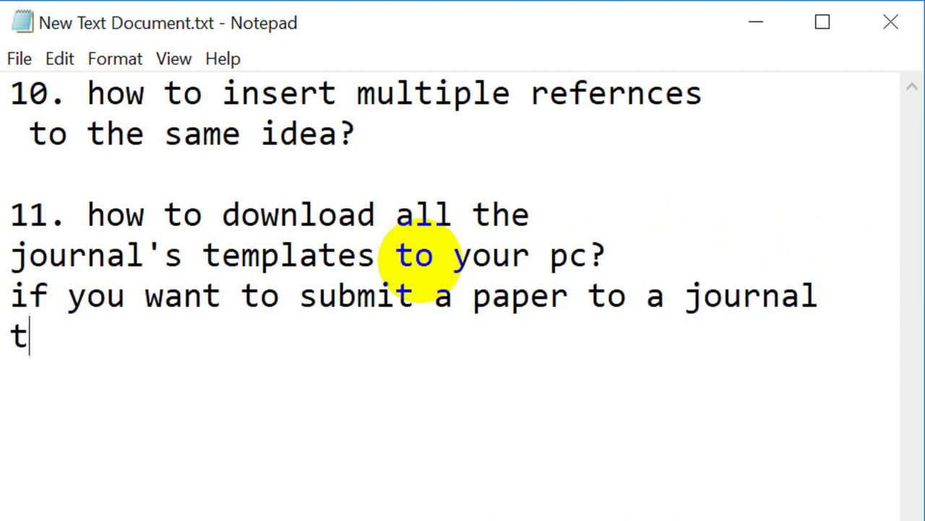
type("hen you mu")
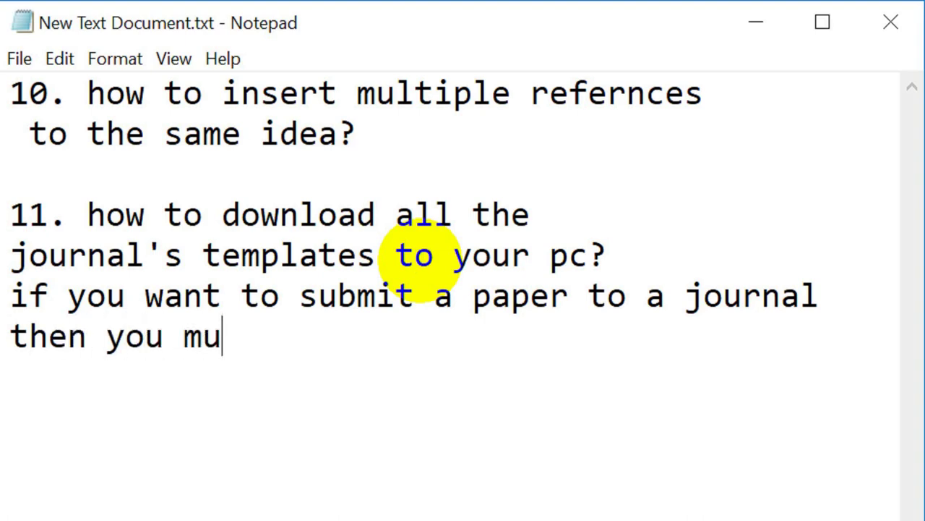
type("st have the ")
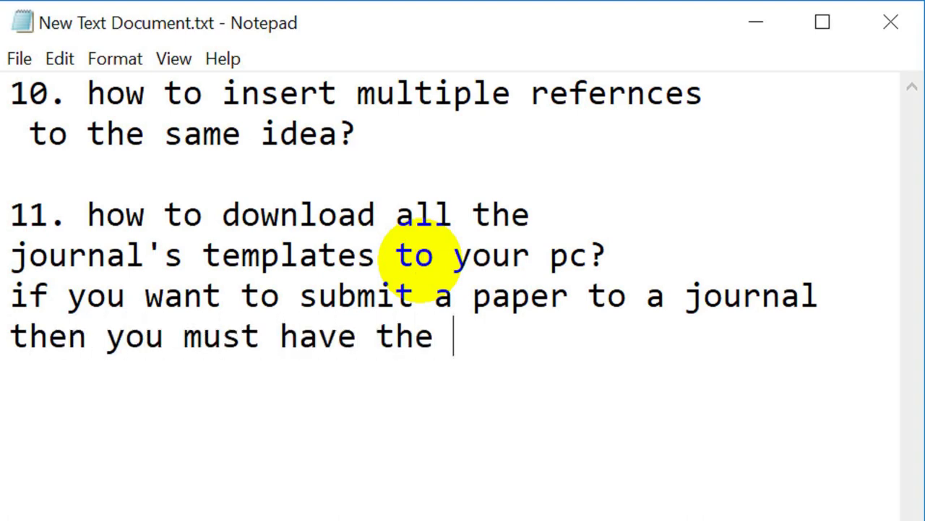
type("journal")
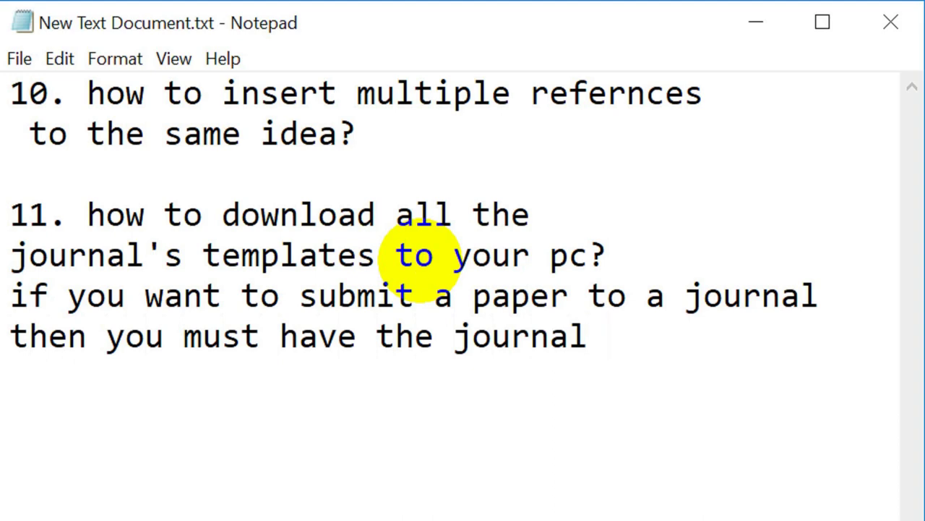
type(" template ")
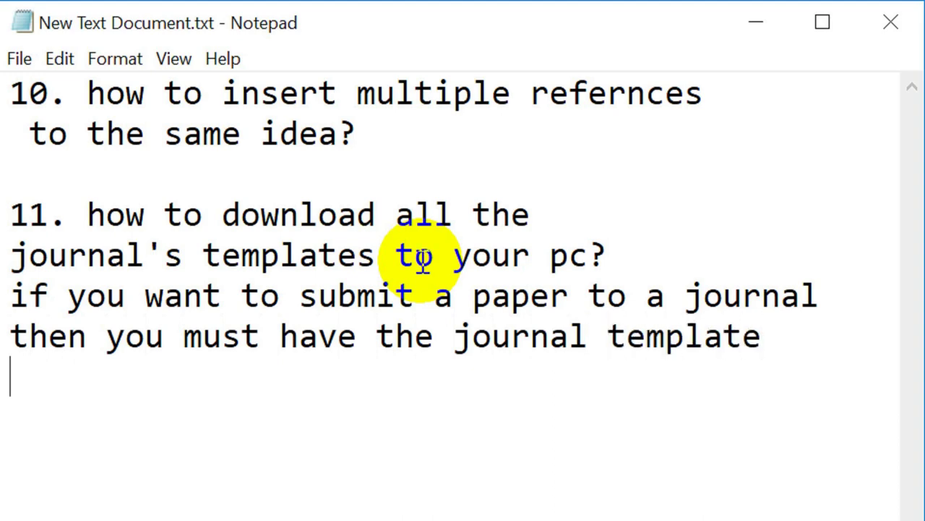
- Add the line "you can use ENDnote to save your time" below the text about needing the journal template
type("you can ")
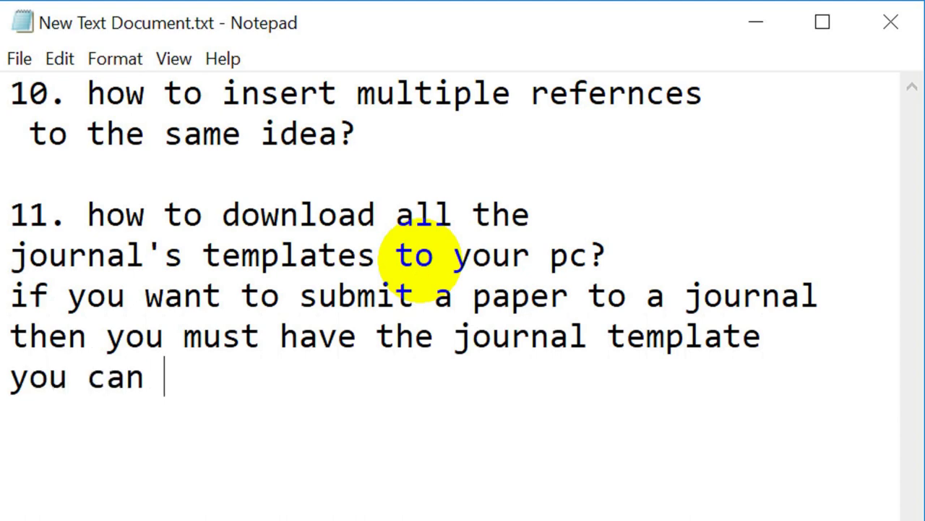
type("use ENDnote to")
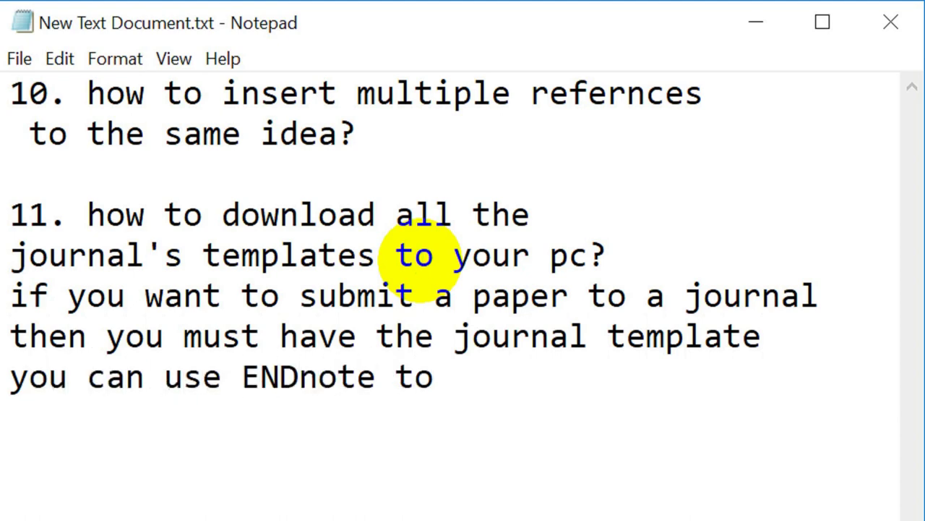
type(" save ")
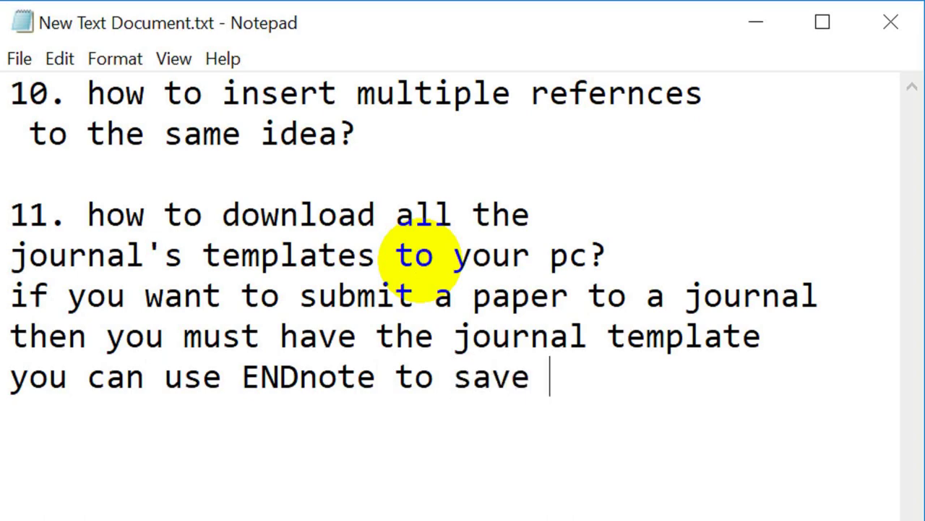
type("your")
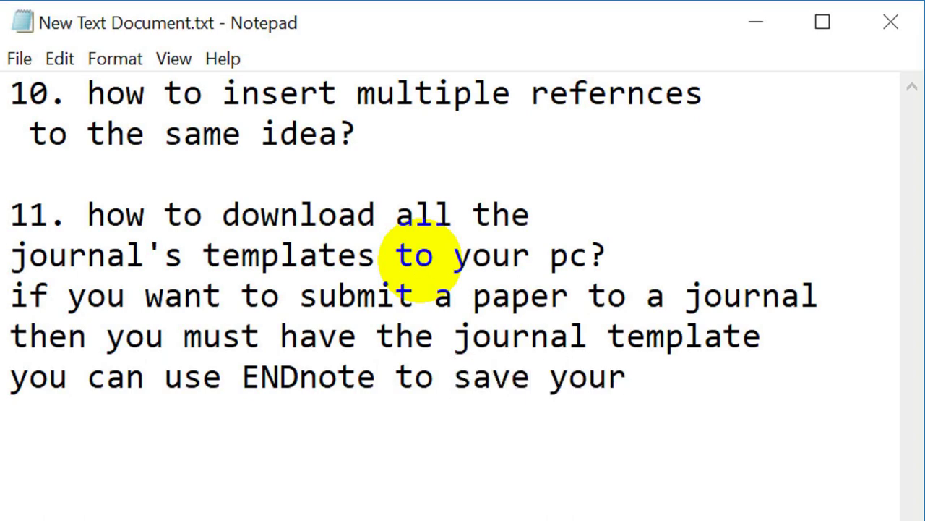
type(" time")
key("Return")
- Continue the note with "because endnote has already all the journal's template"
type("beca")
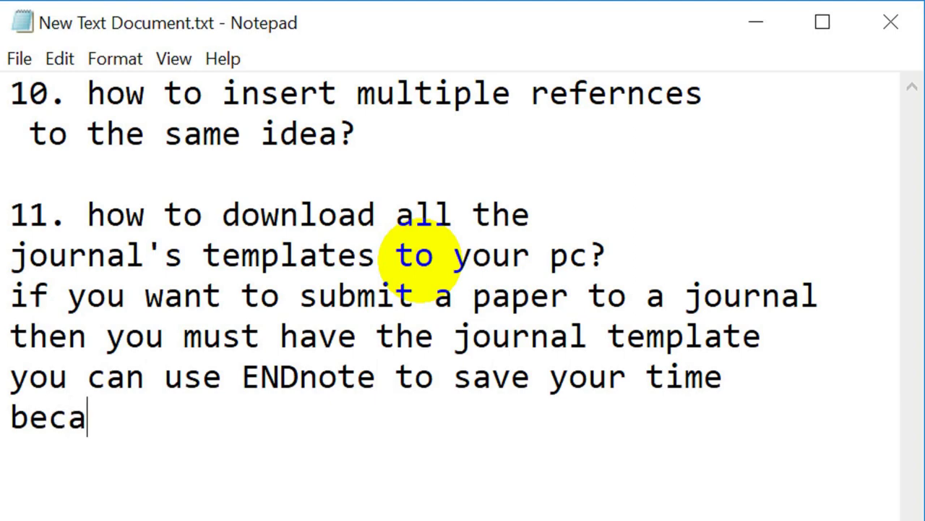
type("use endnote has ")
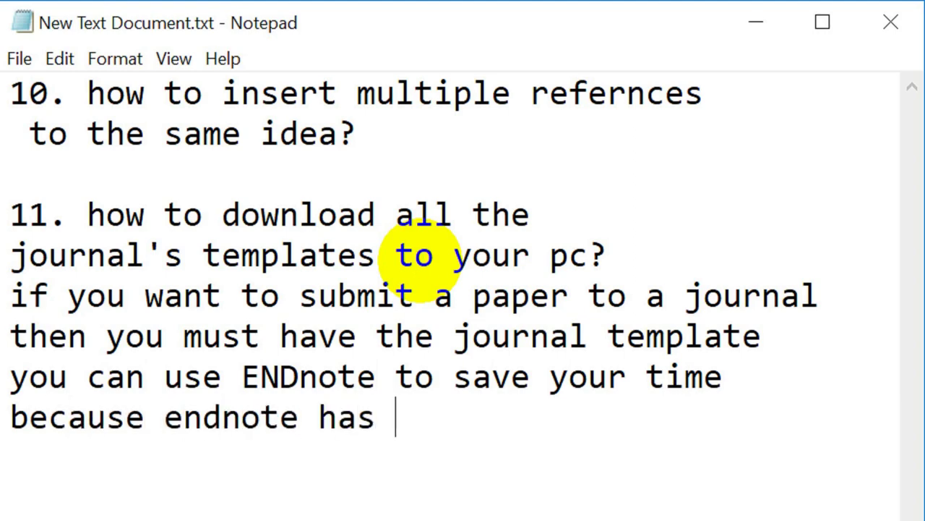
type("alrea")
key("BackSpace")
type("ea")
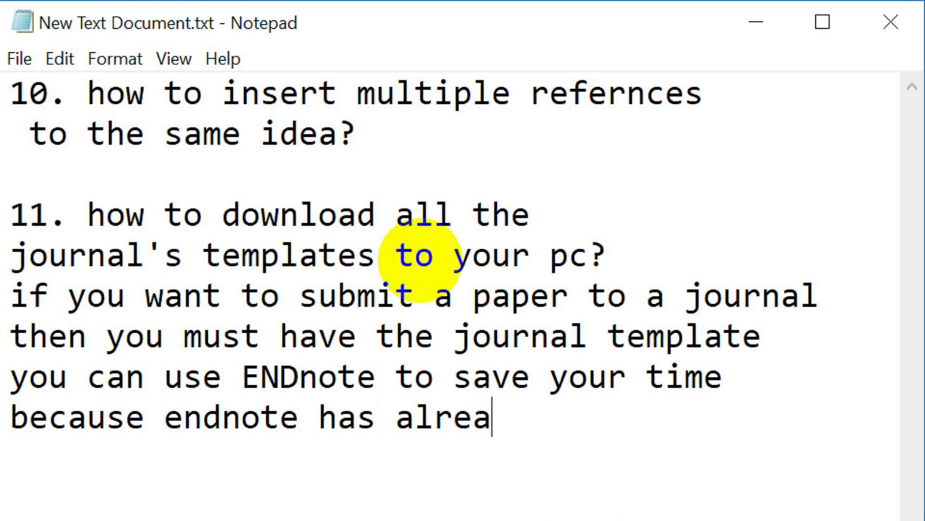
type("dy ")
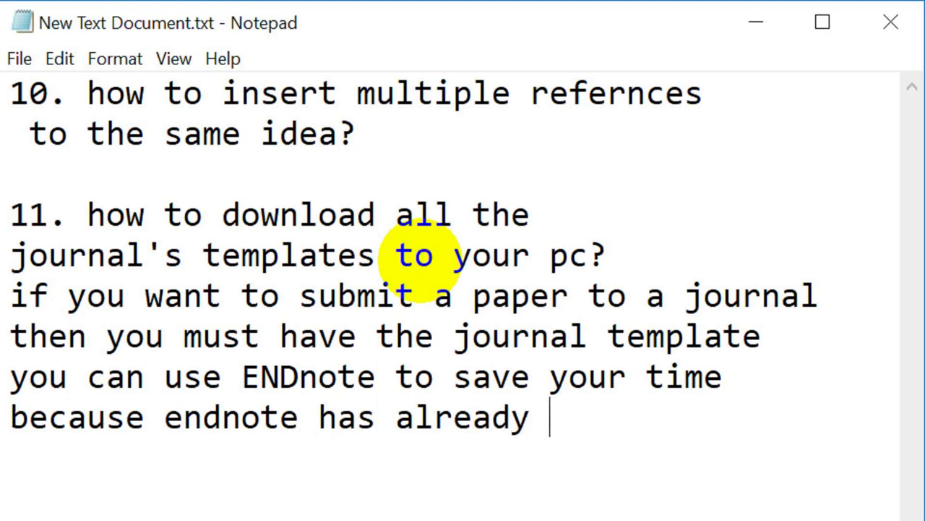
type("all the ")
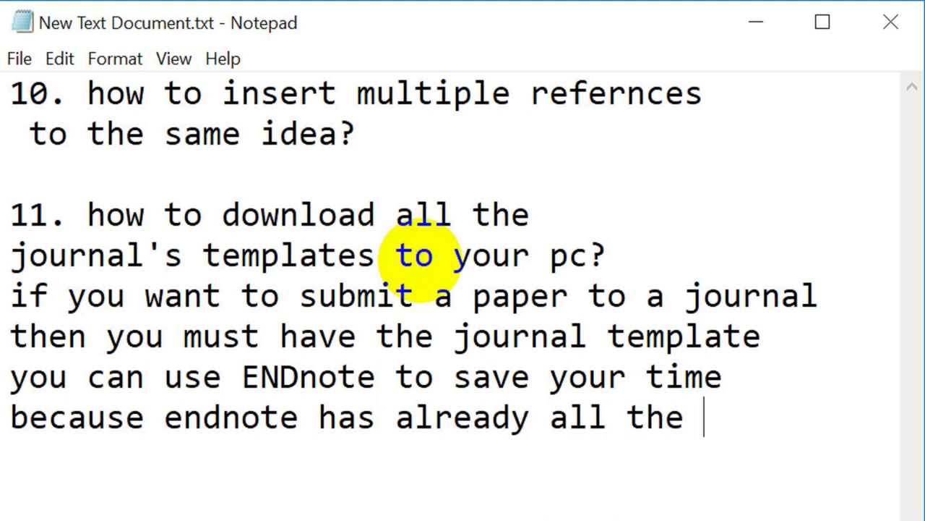
type("jourma")
key("BackSpace")
key("BackSpace")
type("nal's ")
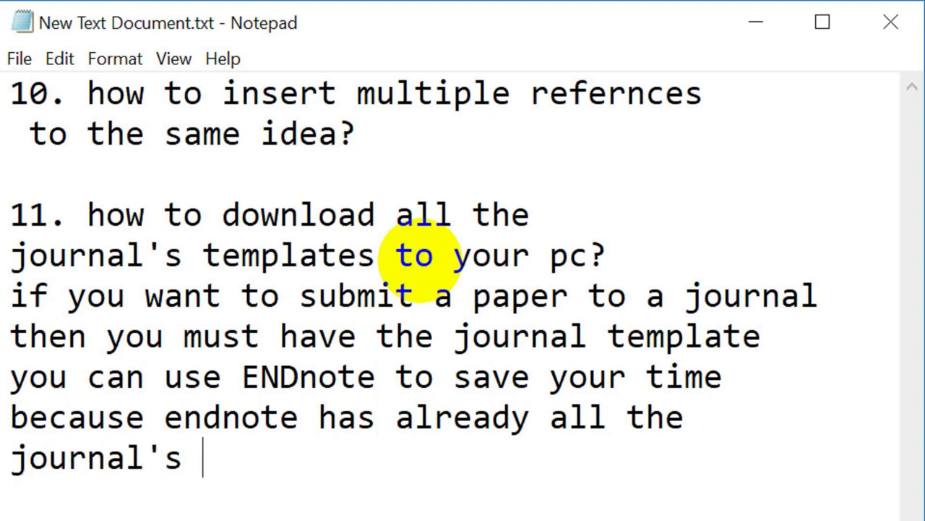
type("template")
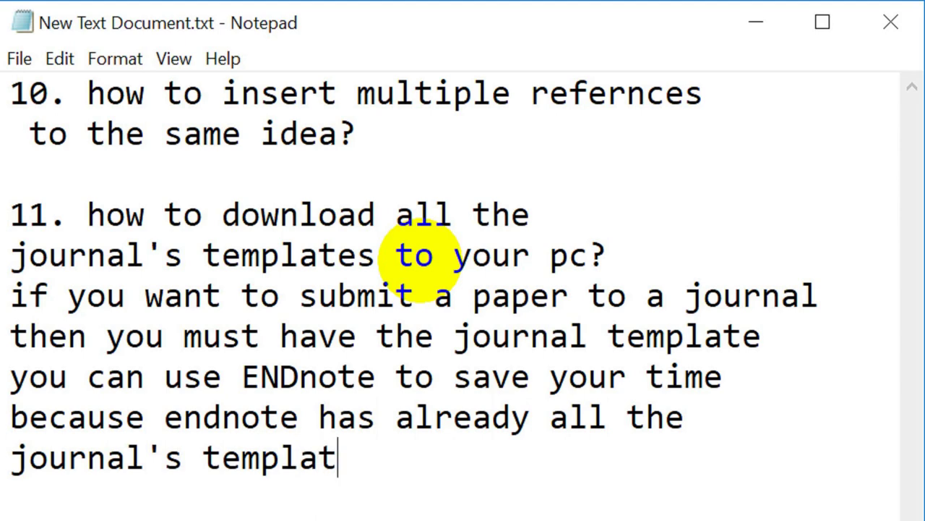
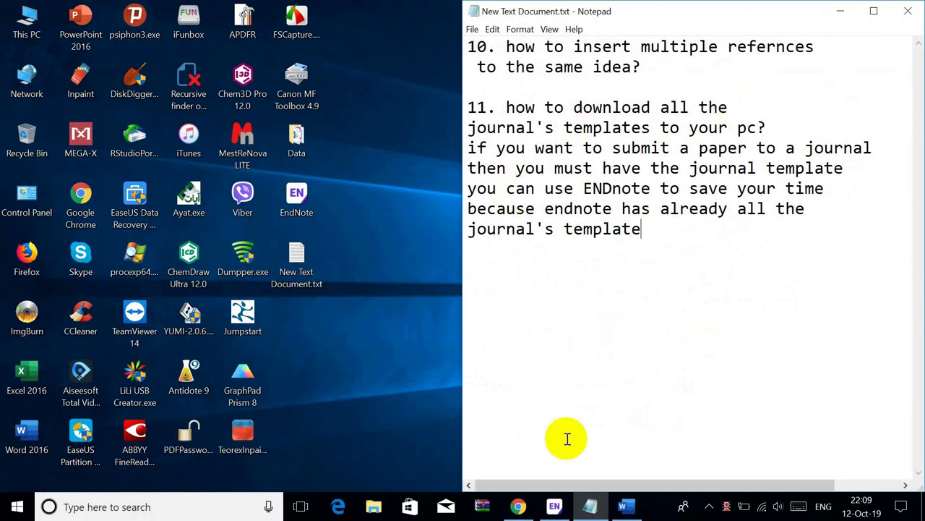
- Switch to Chrome and search Google for "endnote journal templates"
left_click(520, 506)
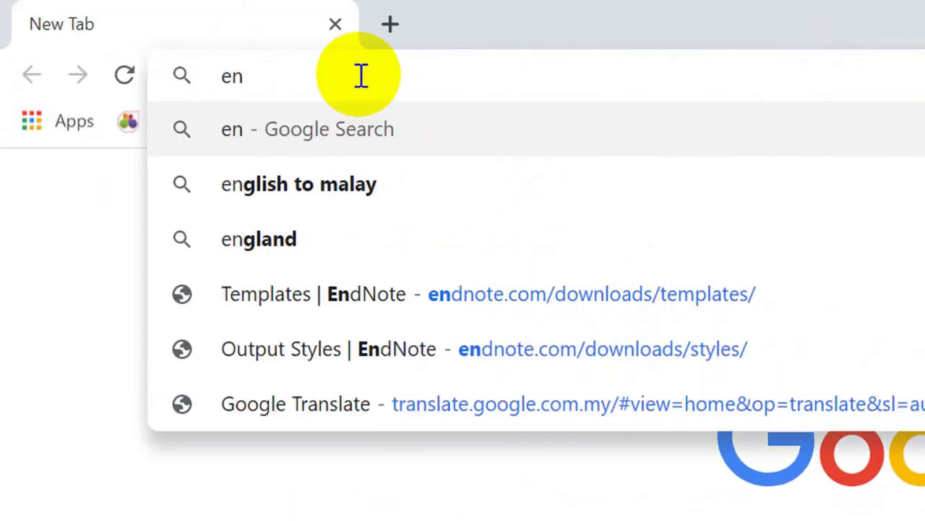
type("dnote jo")
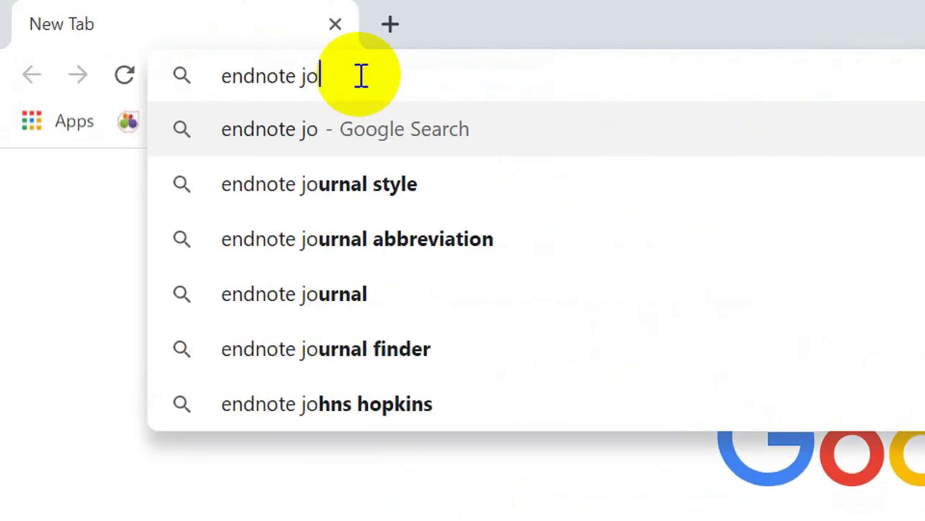
type("urnal")
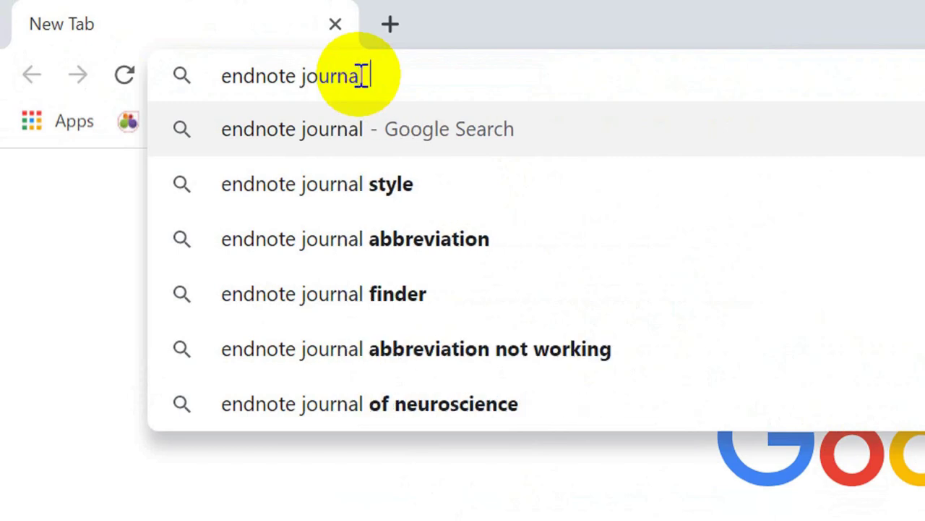
type(" te")
key("Down")
key("Down")
key("Return")
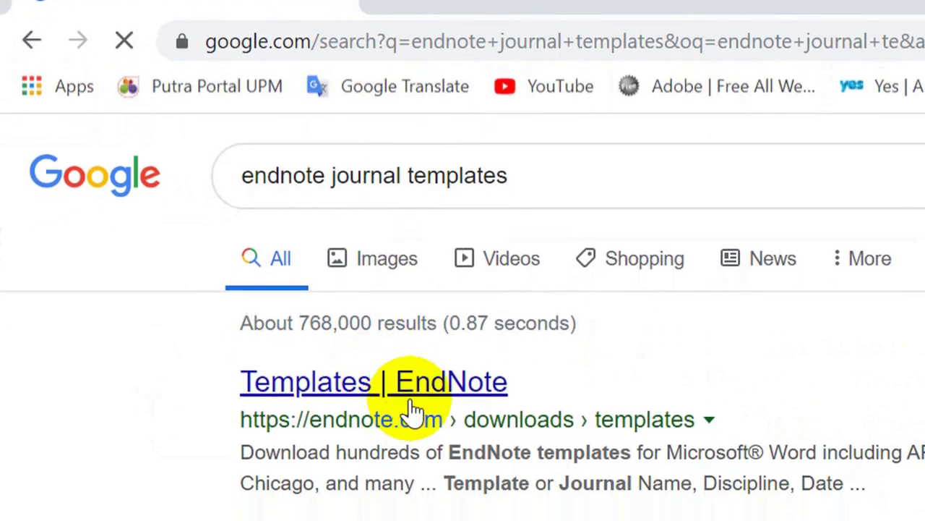
- From EndNote's Templates download page, download templates.zip and open the folder it was saved in
left_click(410, 394)
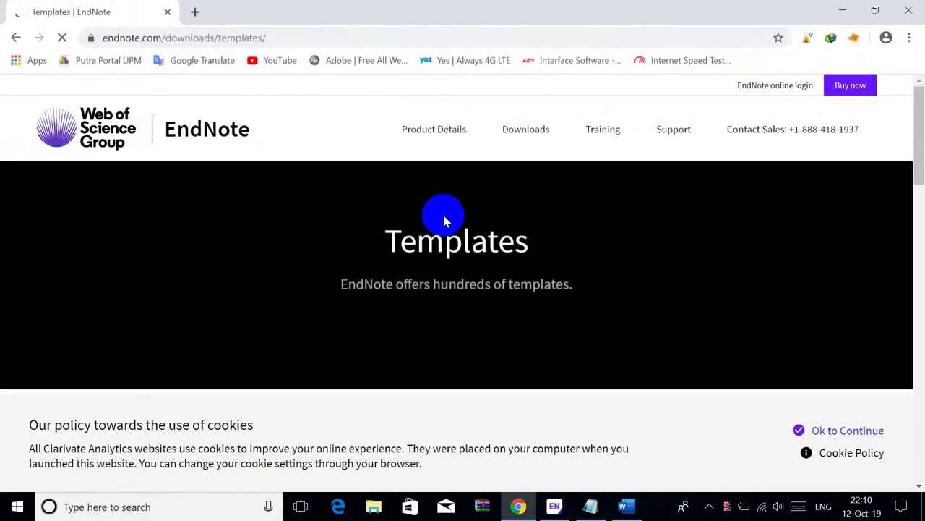
left_click(460, 321)
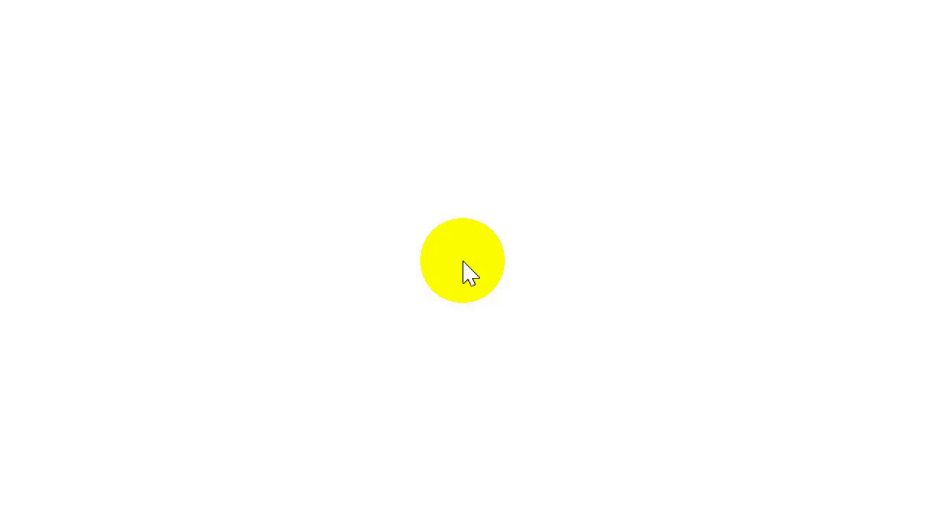
left_click(463, 316)
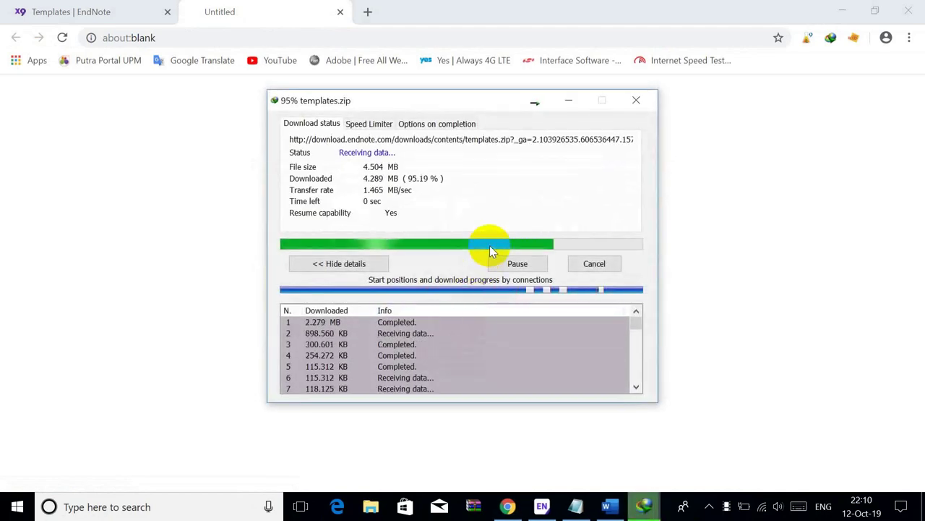
left_click(497, 298)
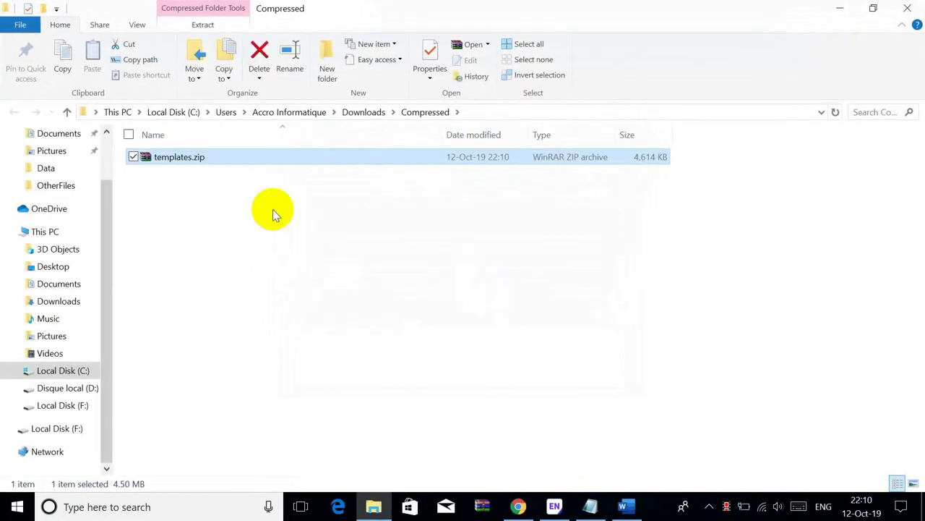
- Move templates.zip from the Compressed downloads folder to the root of Local Disk (C:), granting administrator permission
right_click(181, 157)
left_click(240, 366)
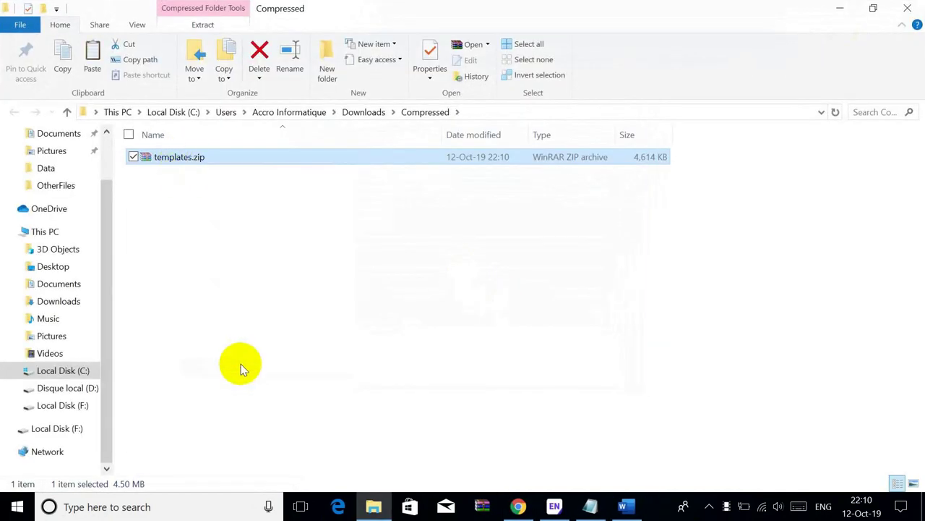
left_click(61, 371)
right_click(632, 213)
left_click(645, 291)
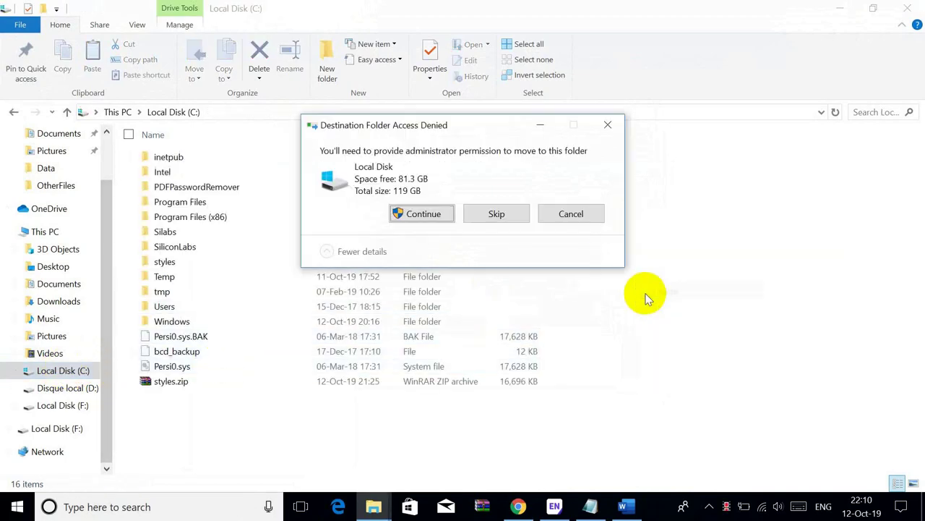
left_click(431, 217)
- Open a second File Explorer window on This PC and arrange it side by side with the Local Disk (C:) window
key("super+Right")
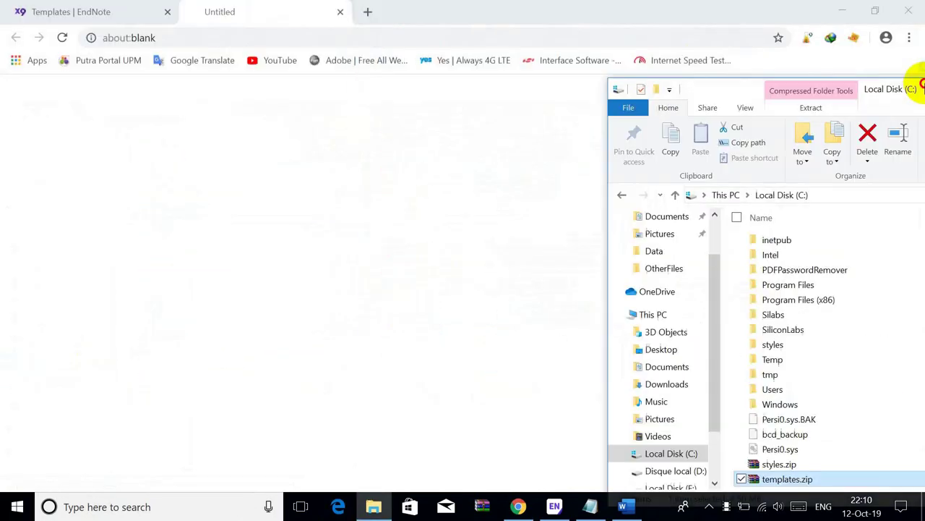
left_click(383, 6)
left_click(383, 7)
left_click(832, 6)
left_click(20, 20)
double_click(19, 20)
left_click_drag(306, 42, 207, 62)
key("super+Left")
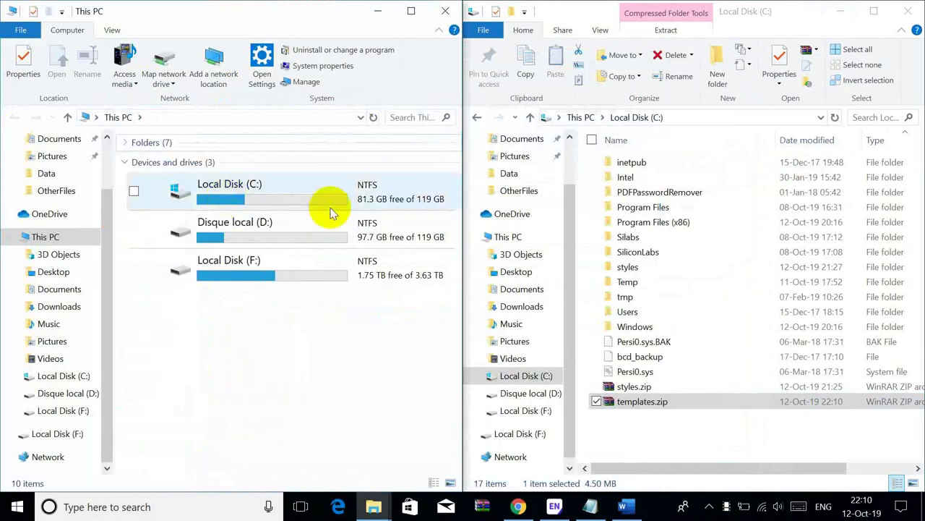
- In the This PC window, open the Templates folder of EndNote X9 under Program Files (x86) on drive C:
double_click(236, 192)
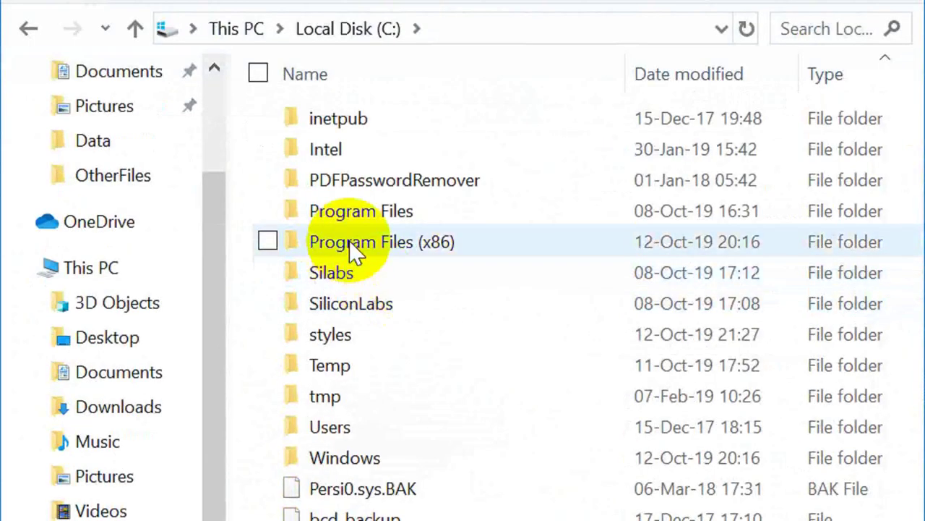
double_click(176, 224)
double_click(351, 516)
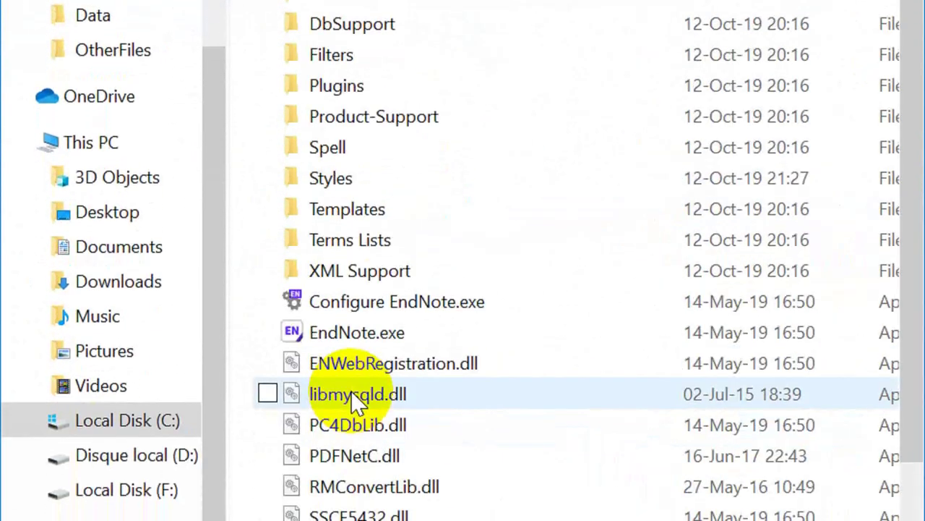
double_click(373, 208)
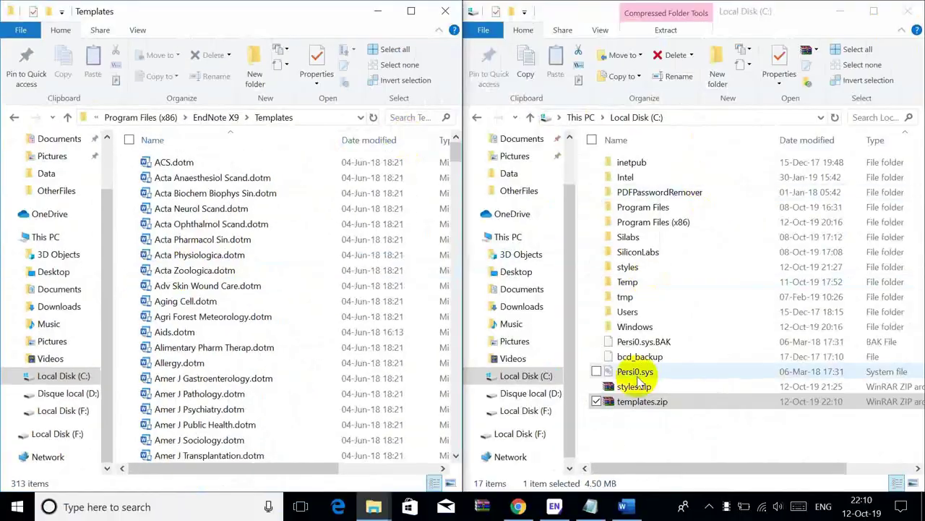
- Extract templates.zip into its own templates folder on drive C: and open that folder
right_click(620, 401)
mouse_move(694, 151)
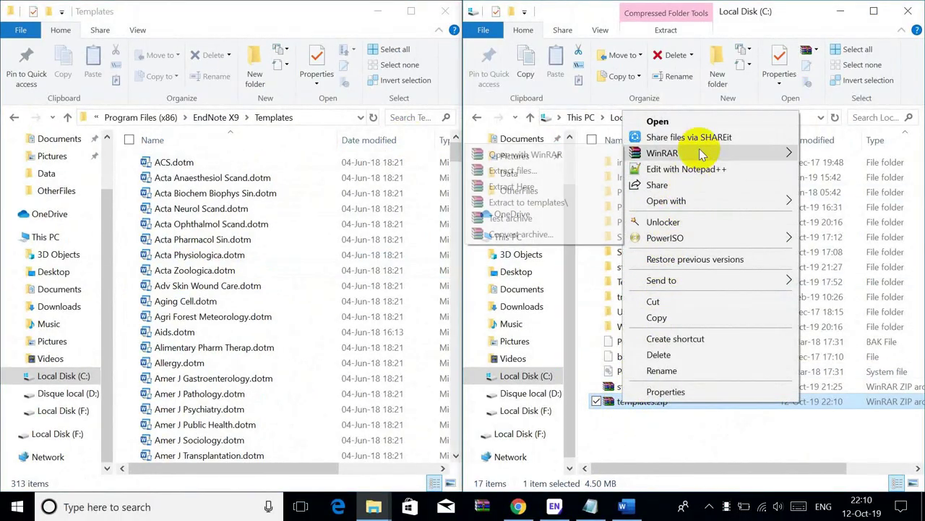
left_click(539, 202)
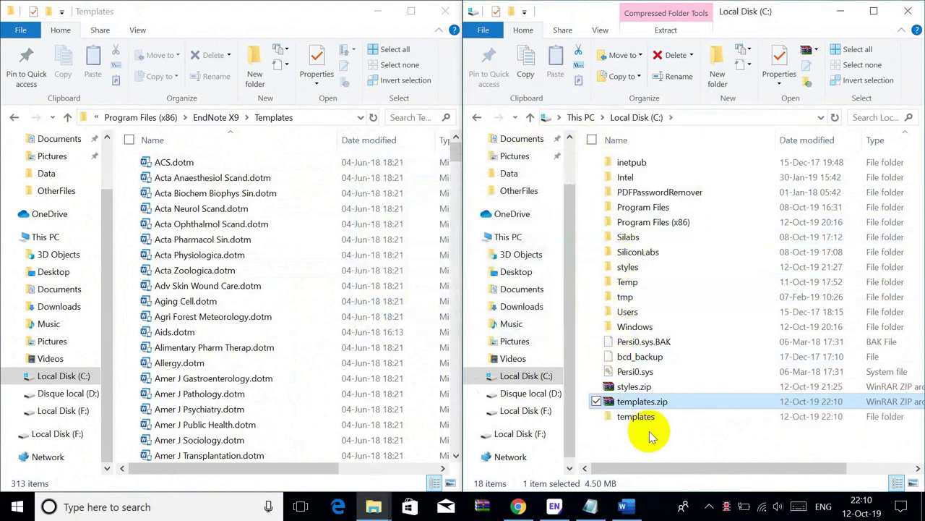
left_click(645, 420)
double_click(649, 423)
key("ctrl+a")
right_click(639, 169)
left_click(671, 304)
left_click(96, 65)
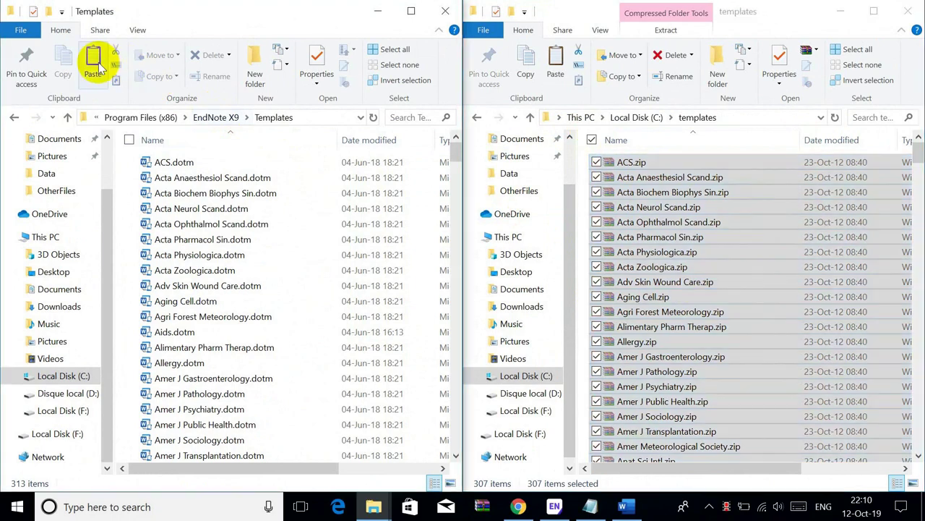
- Select all the journal zip archives in C:\templates and extract them with WinRAR into the same folder
left_click(591, 140)
left_click(592, 140)
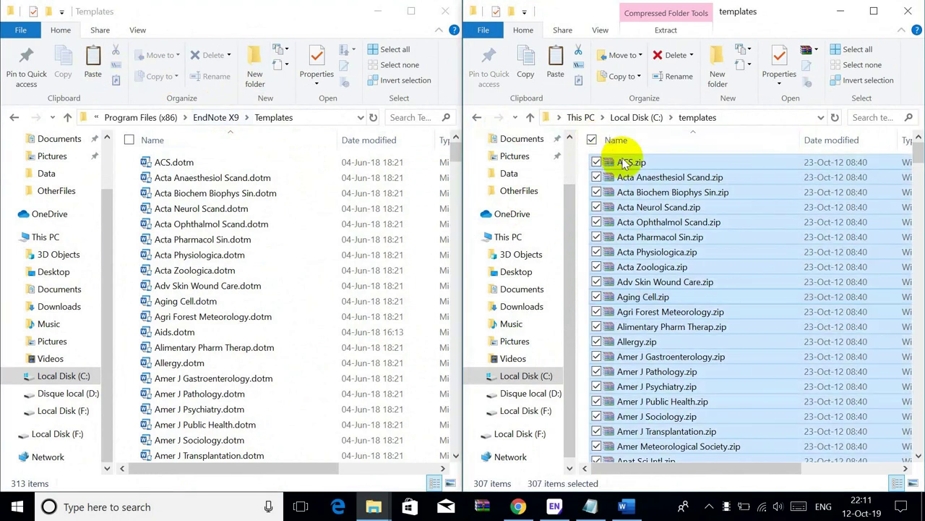
right_click(622, 162)
mouse_move(639, 170)
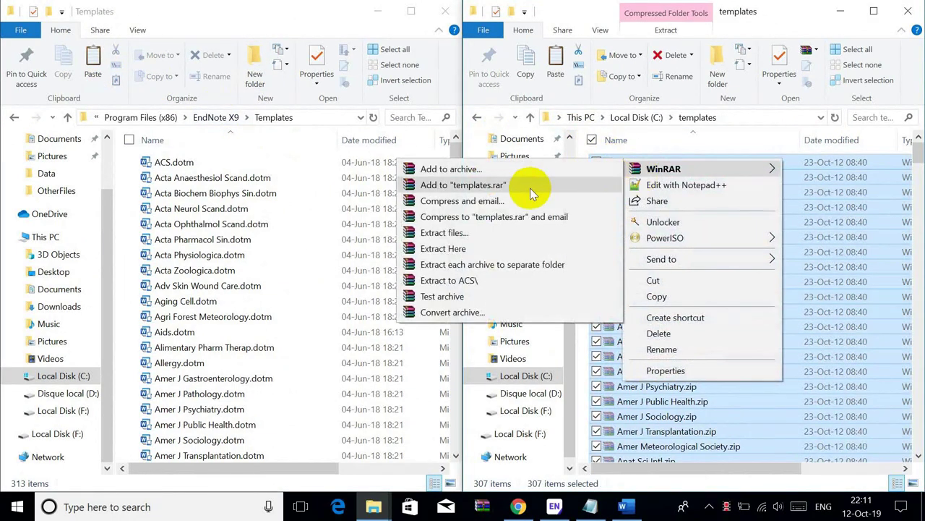
left_click(549, 249)
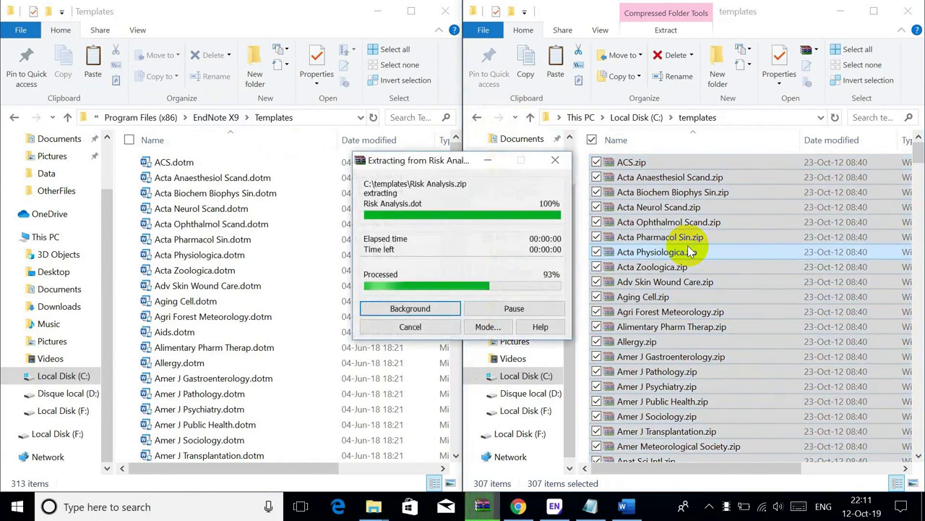
- Maximise the C:\templates window, sort its files by type, and cut all the extracted .dot files
left_click(873, 11)
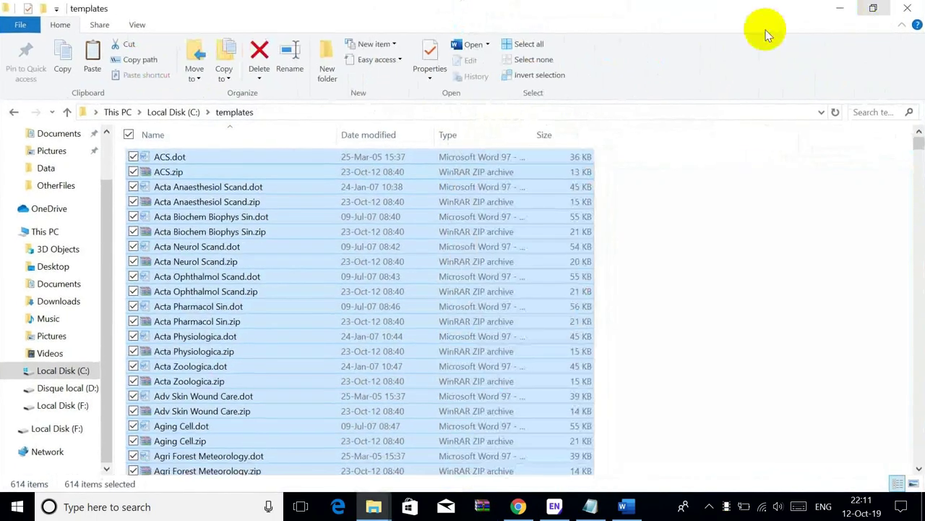
left_click(455, 134)
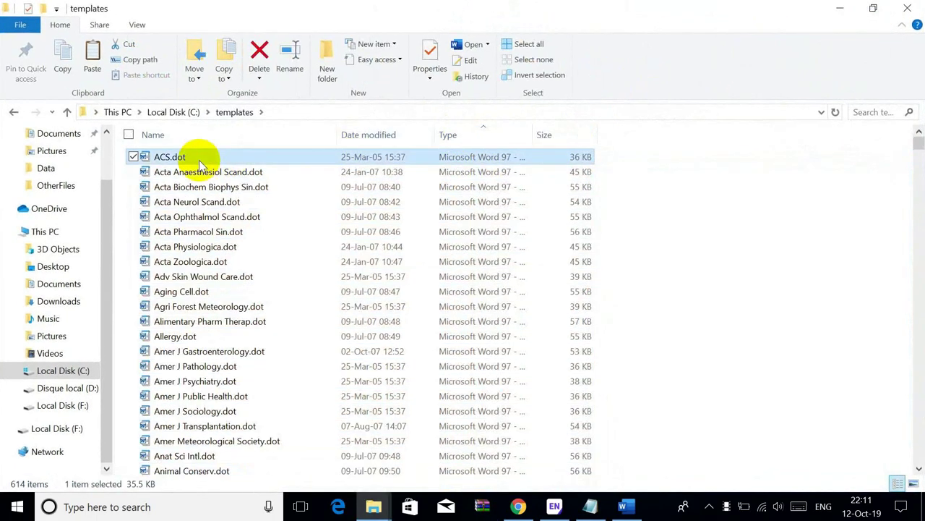
key("shift+Down")
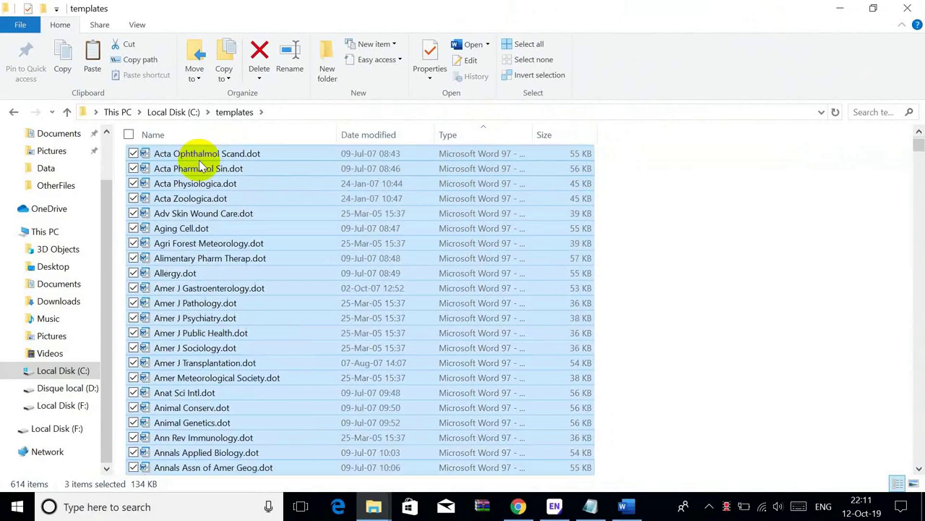
scroll(201, 166, "down", 20)
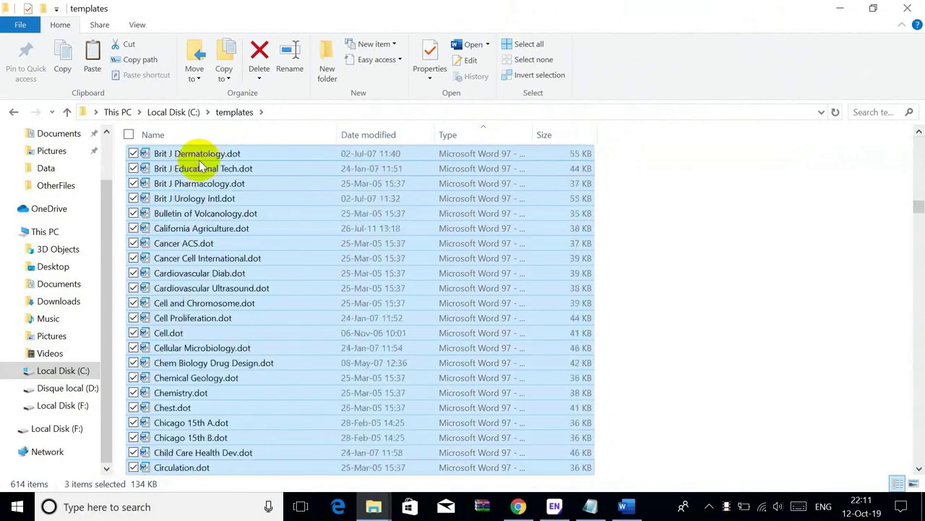
scroll(201, 167, "down", 20)
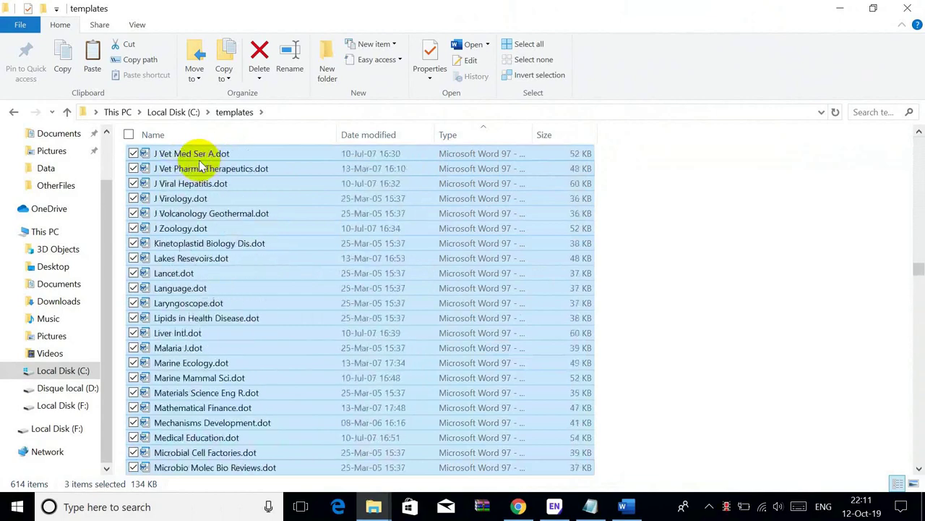
scroll(201, 167, "down", 20)
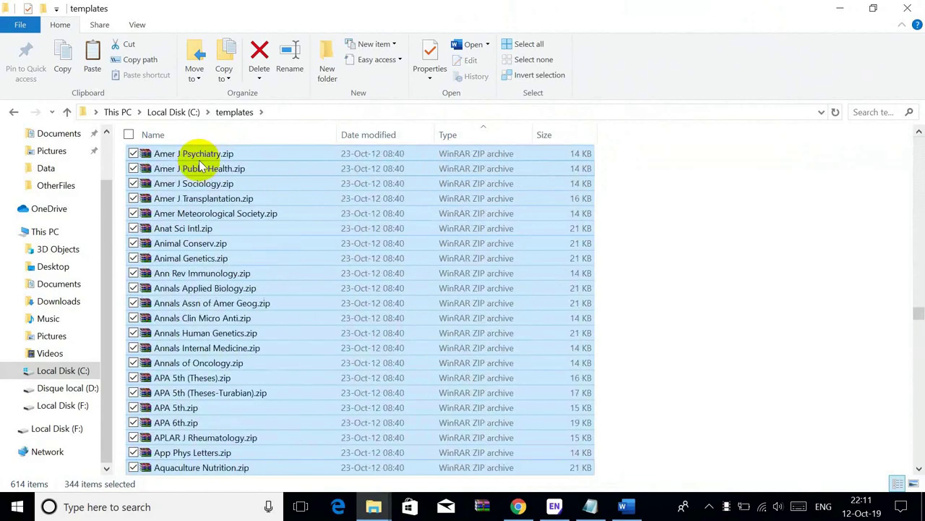
key("shift+Up")
key("shift+Up")
key("shift+Up")
key("shift+Up")
key("shift+Up")
key("shift+Up")
key("shift+Up")
key("shift+Up")
key("shift+Up")
key("shift+Up")
key("shift+Up")
key("shift+Up")
key("shift+Up")
key("shift+Up")
key("shift+Up")
key("shift+Up")
key("shift+Up")
key("shift+Up")
key("shift+Up")
key("shift+Up")
key("shift+Up")
right_click(258, 153)
left_click(309, 273)
- Put the two folder windows back side by side and paste the .dot files into EndNote X9's Templates folder, granting permission
double_click(661, 9)
key("super+Right")
left_click(85, 73)
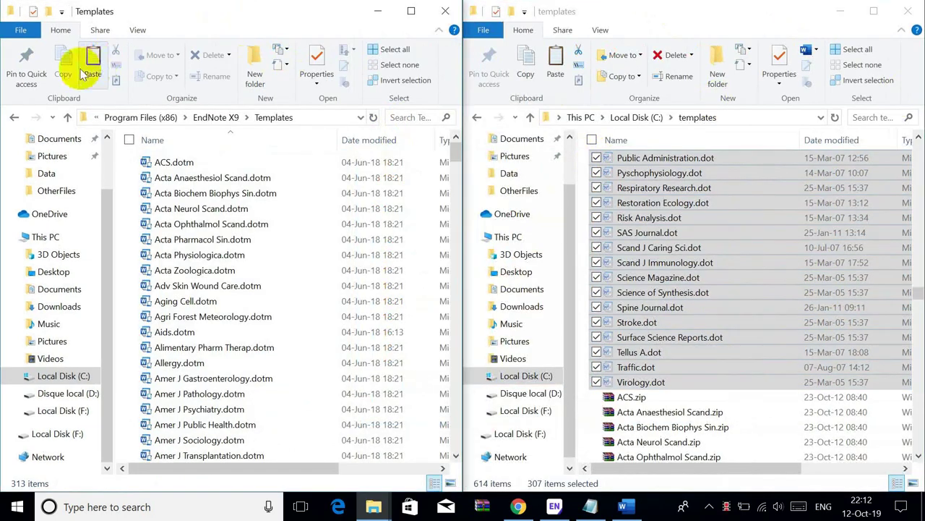
left_click(94, 59)
key("Return")
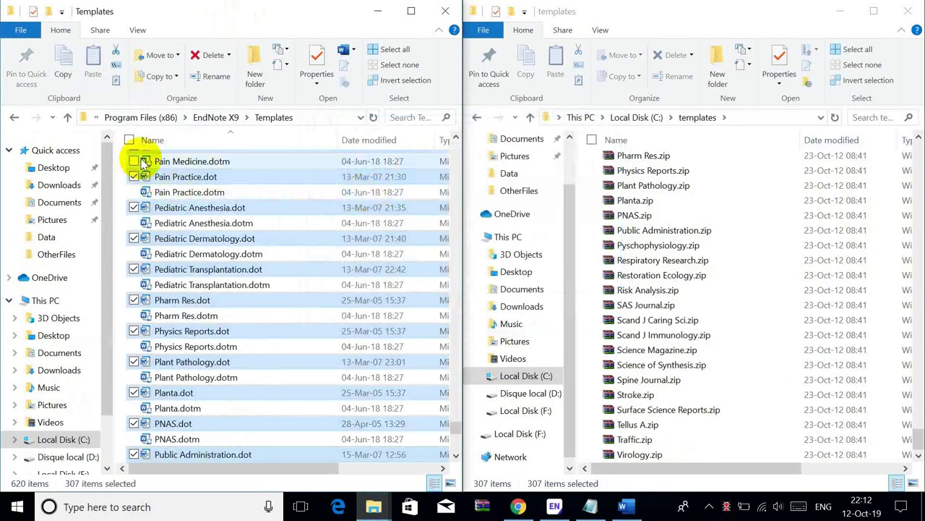
- Select everything in EndNote X9's Templates folder to check the total number of items, and clear that selection
left_click(192, 162)
key("ctrl+a")
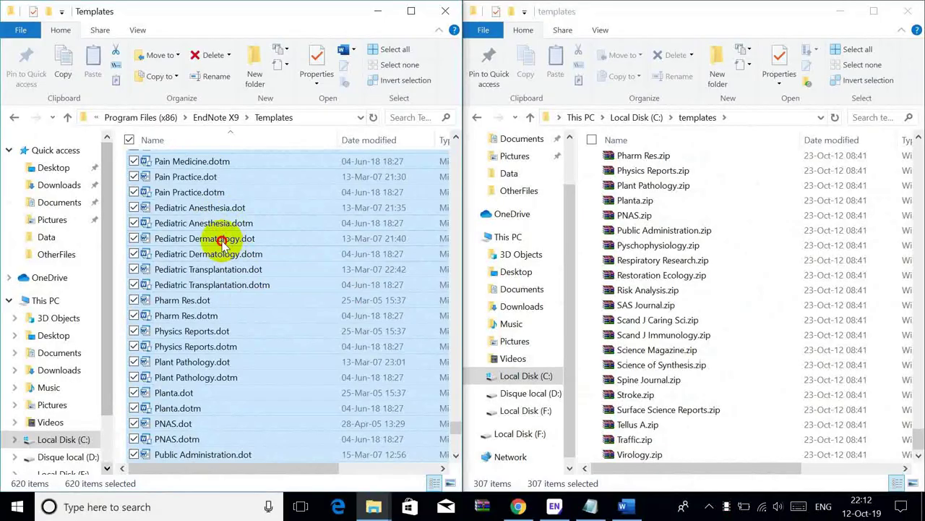
left_click(225, 241)
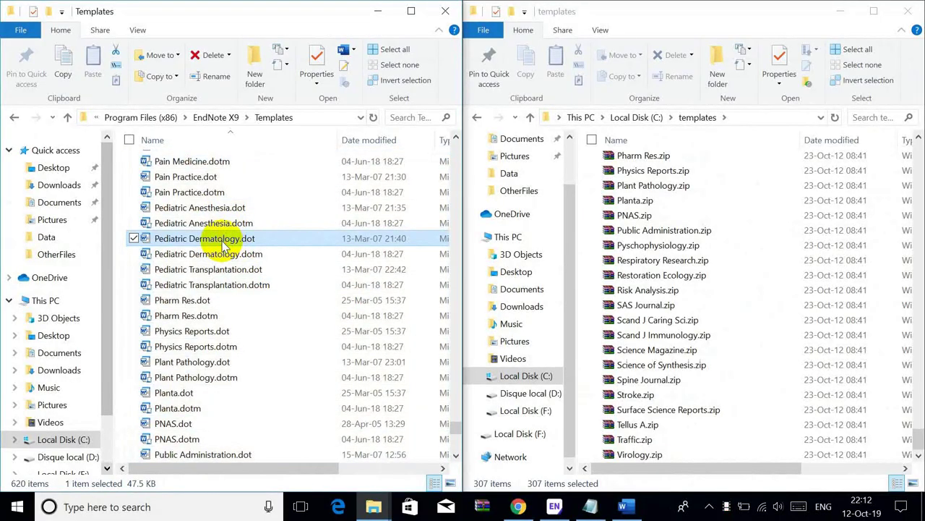
- Switch to EndNote and open the manuscript template Biochemical Biophysical Res.dot in Word
left_click(563, 511)
left_click(150, 24)
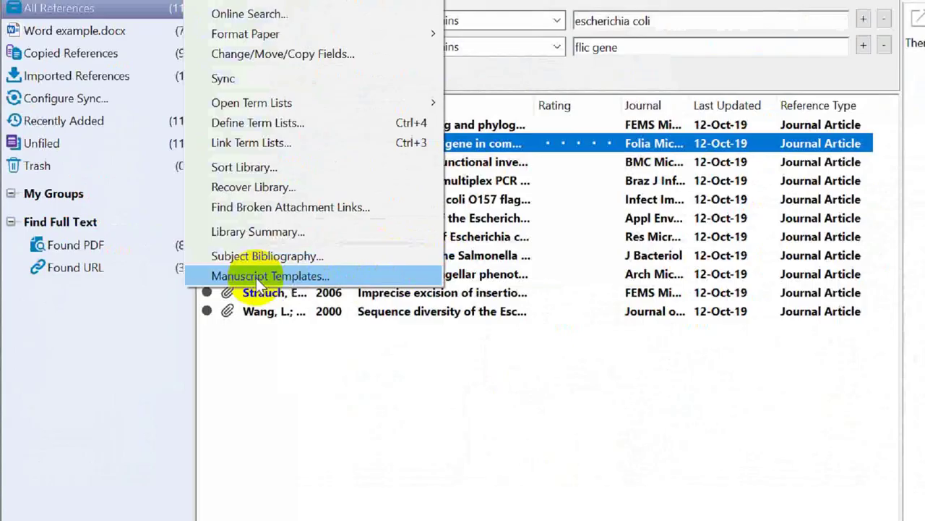
left_click(384, 266)
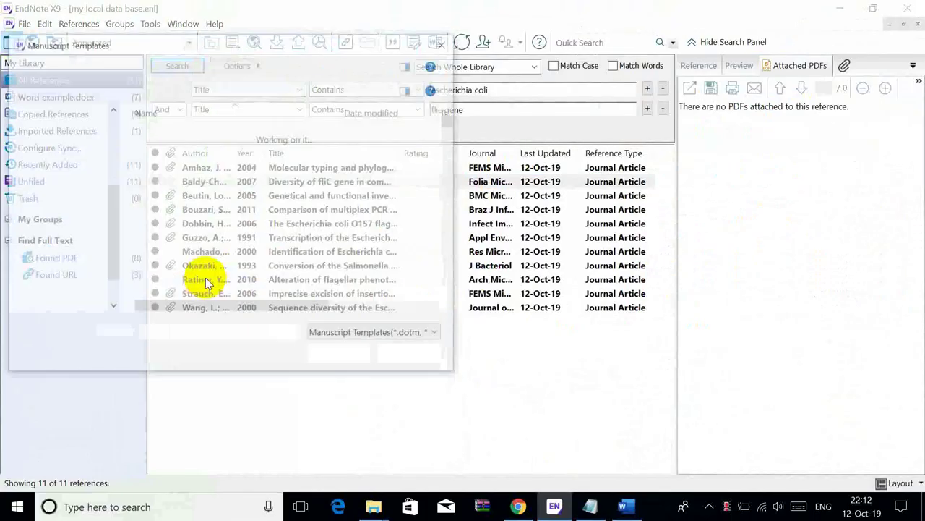
left_click(200, 195)
left_click(181, 210)
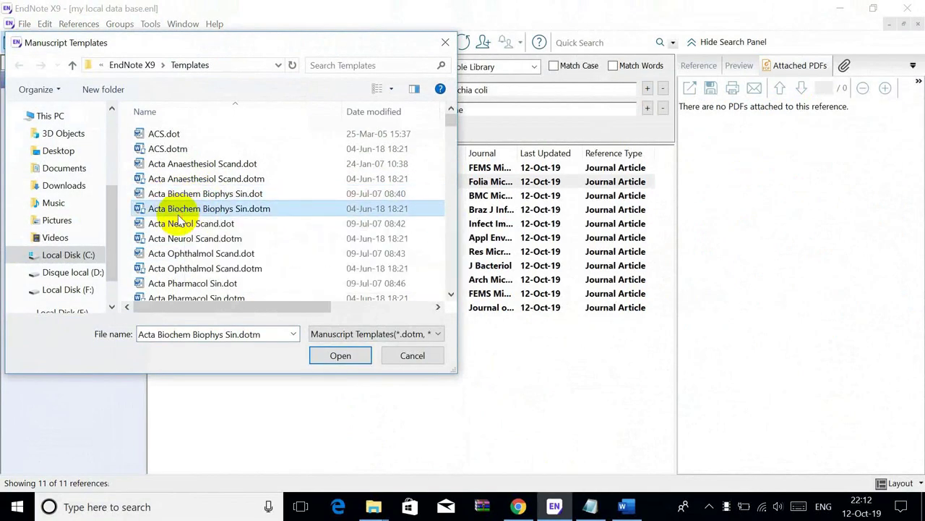
type("bi")
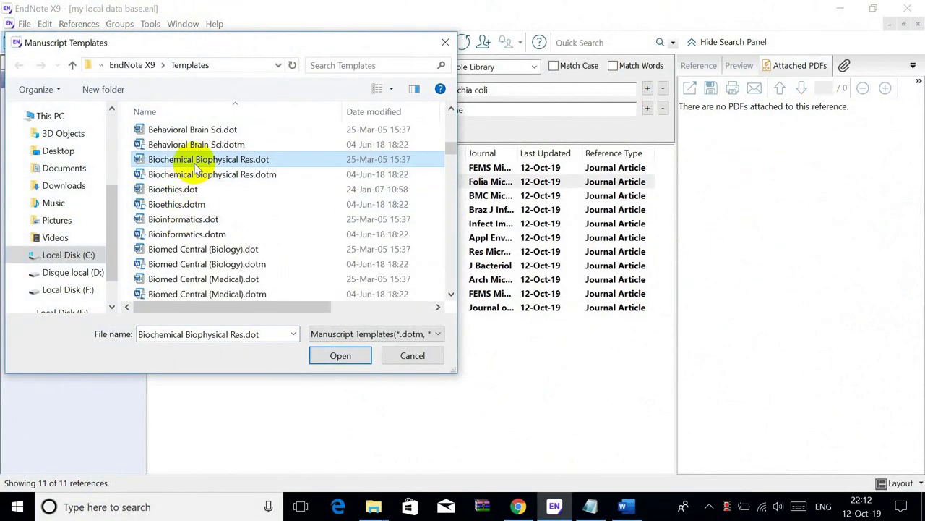
left_click(196, 174)
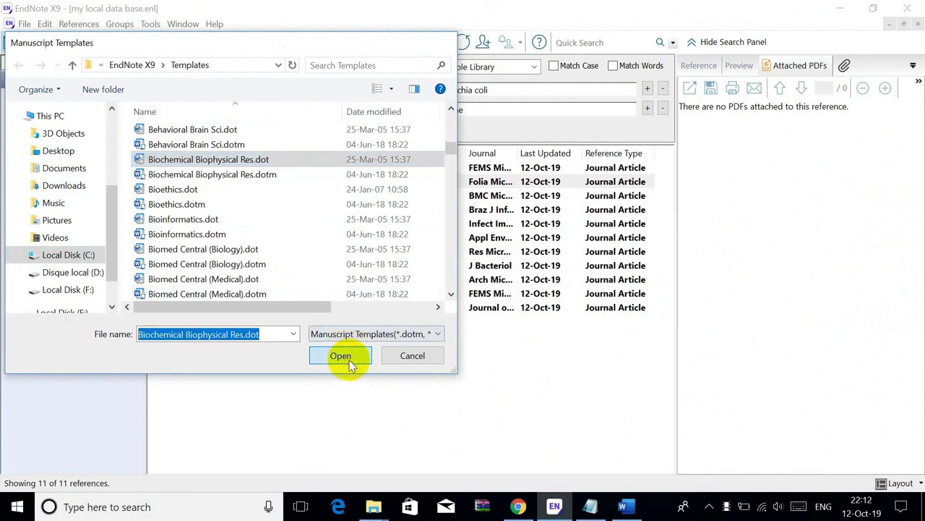
left_click(341, 355)
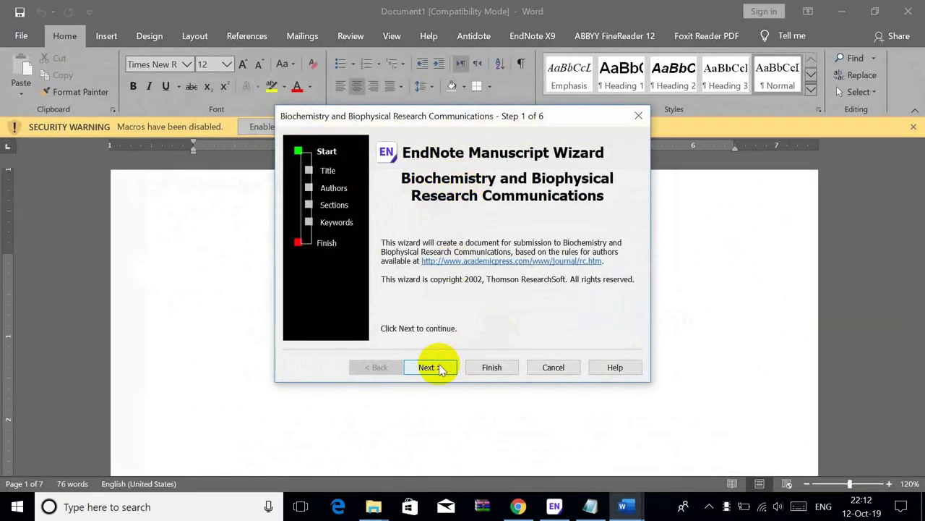
- Title the paper "now you can follow the steps to complete the template and submit your paper", advance to Authors, and cancel the wizard
left_click(439, 367)
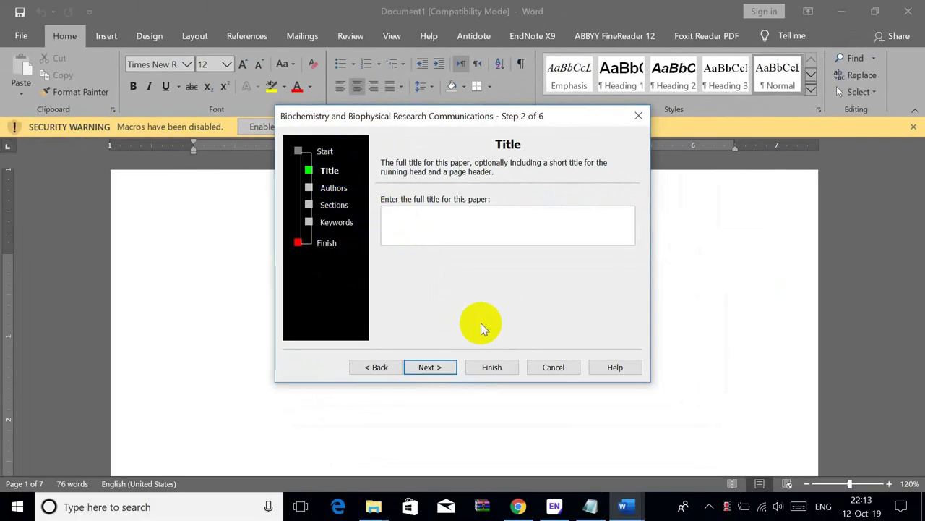
type("now you can follow the steps to complete the template and submit your paper")
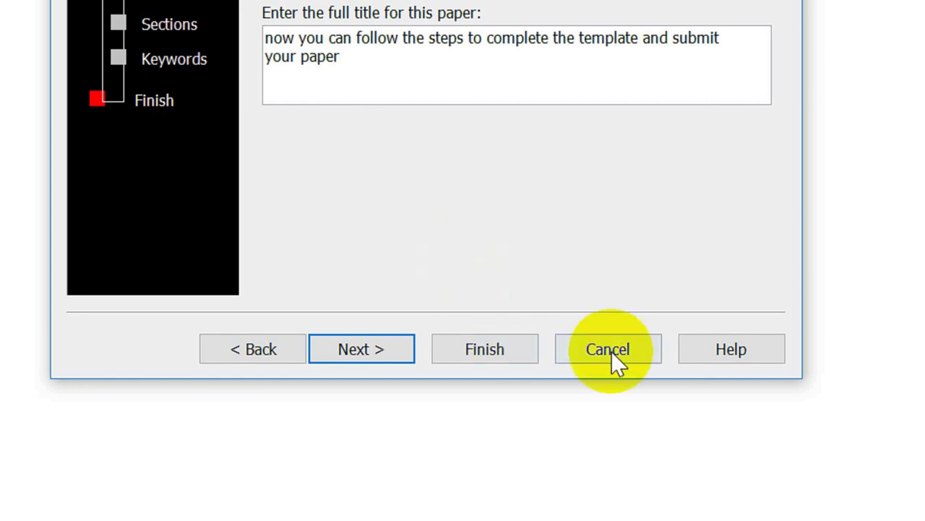
left_click(371, 348)
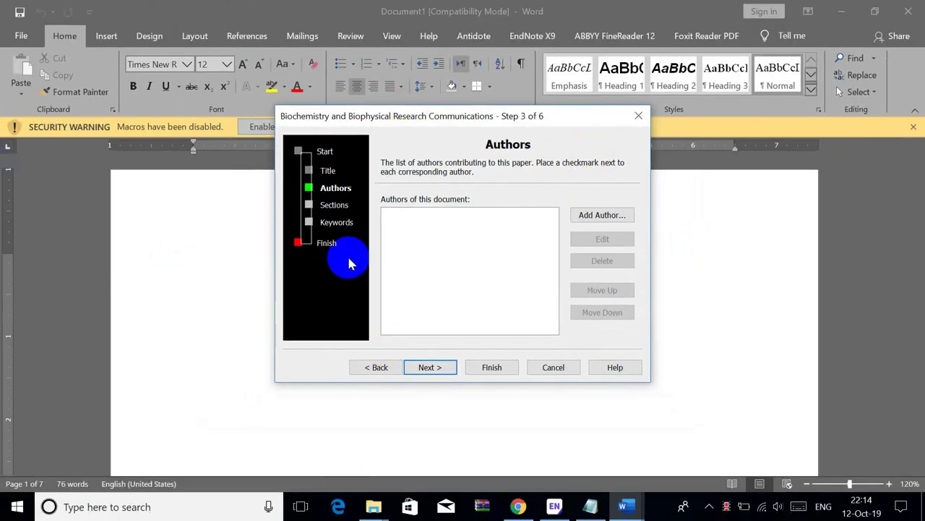
left_click(553, 366)
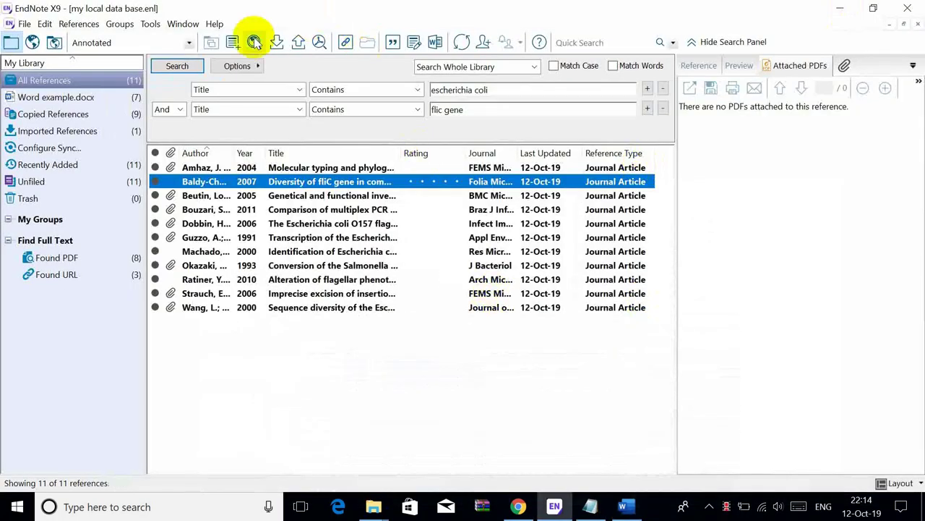
- Open the APA 6th manuscript template from EndNote and advance its wizard to the Title page
left_click(150, 24)
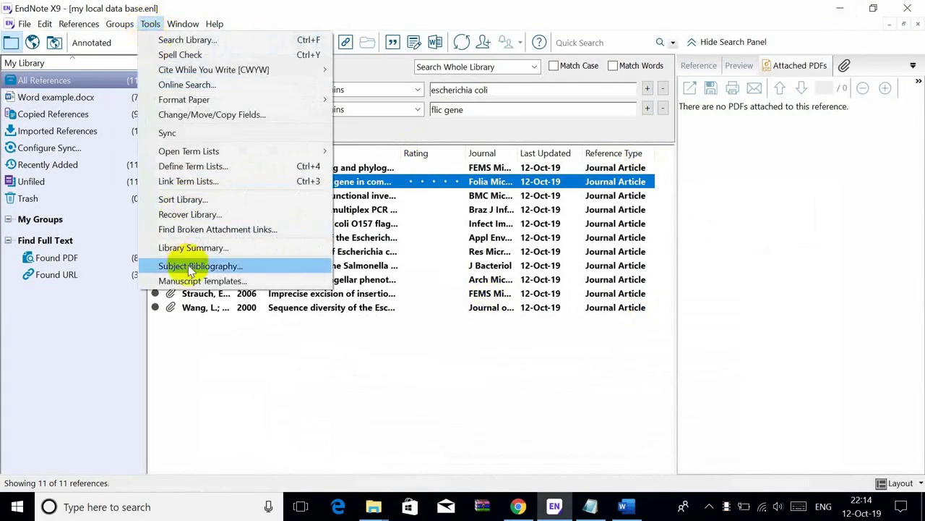
left_click(177, 282)
left_click(225, 223)
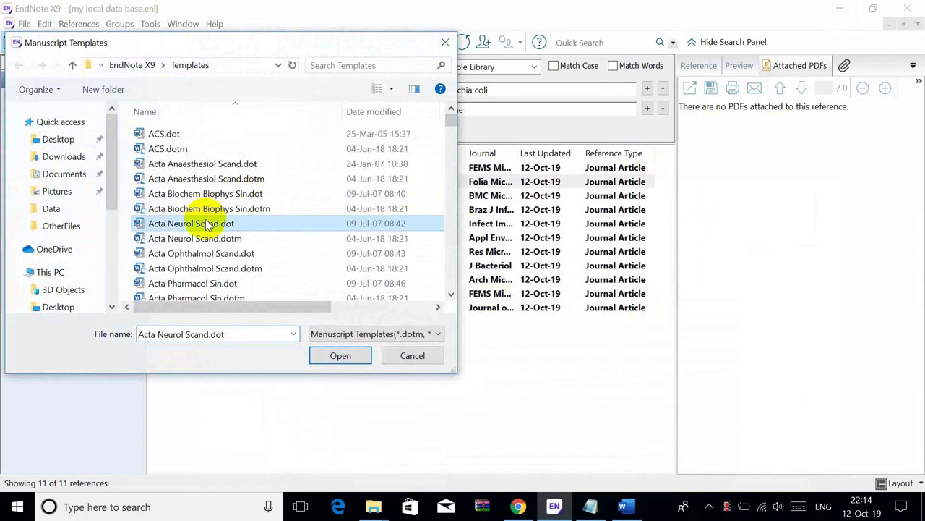
type("apa")
left_click(201, 218)
left_click(206, 234)
left_click(332, 351)
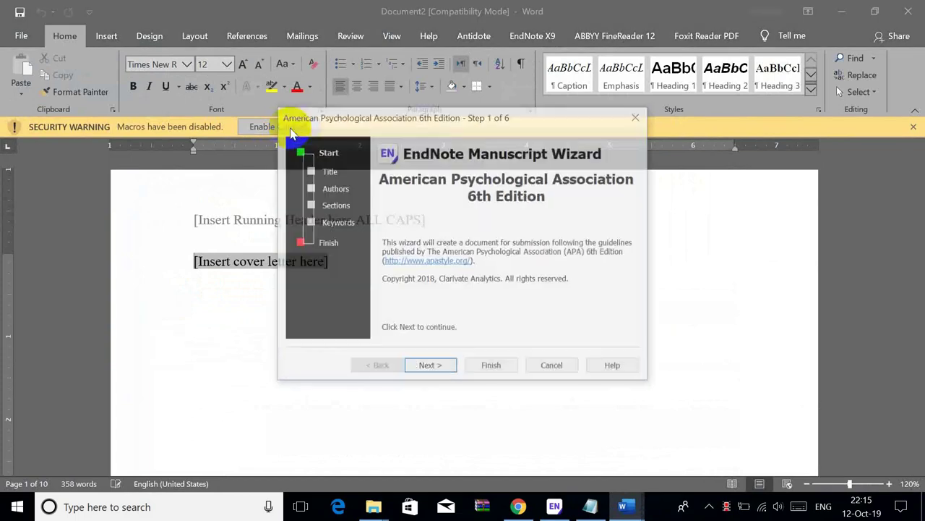
left_click(431, 364)
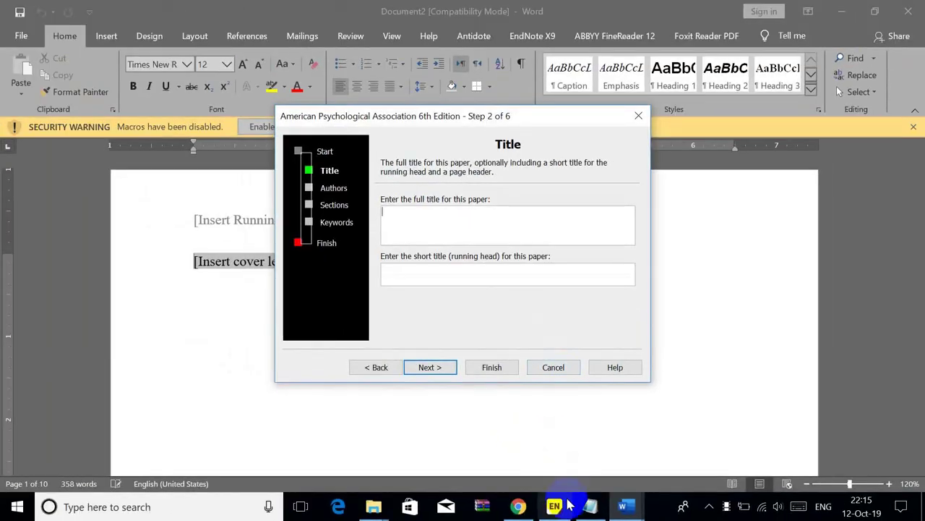
- Switch to the Notepad notes in New Text Document.txt
left_click(589, 506)
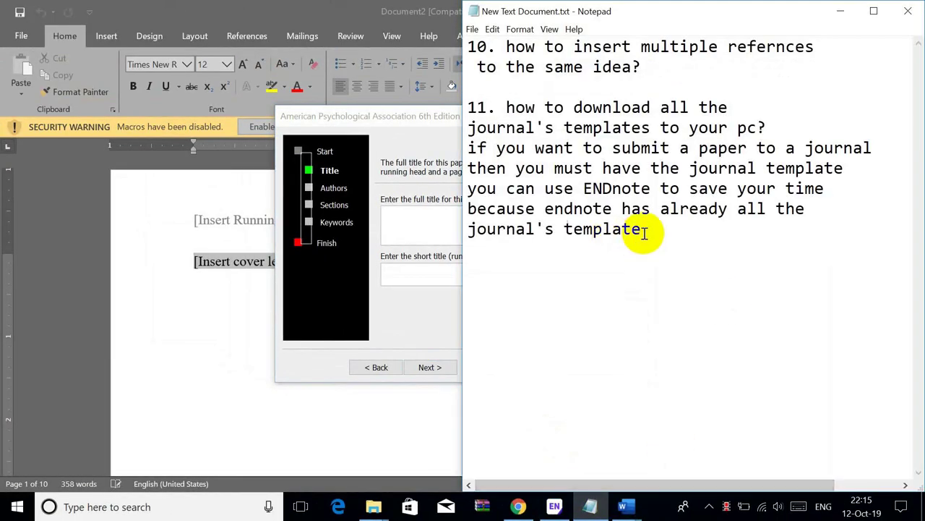